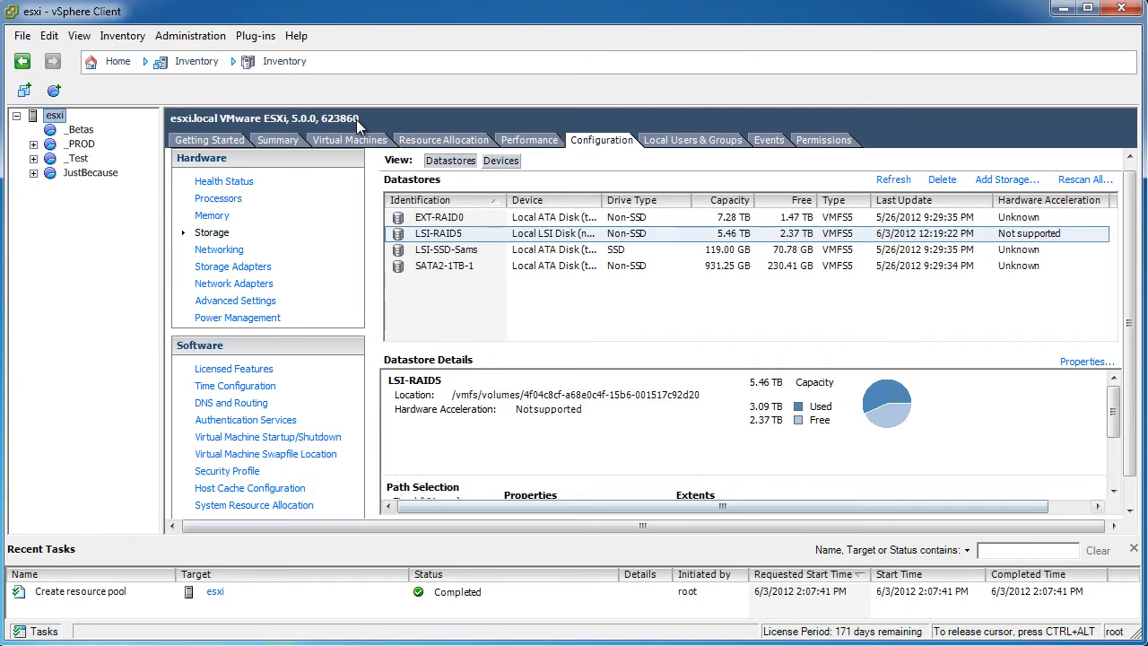
Browse the LSI-RAID5 datastore's files and upload options, then close the datastore browser
{"action": "left_click", "coordinate": [486, 233]}
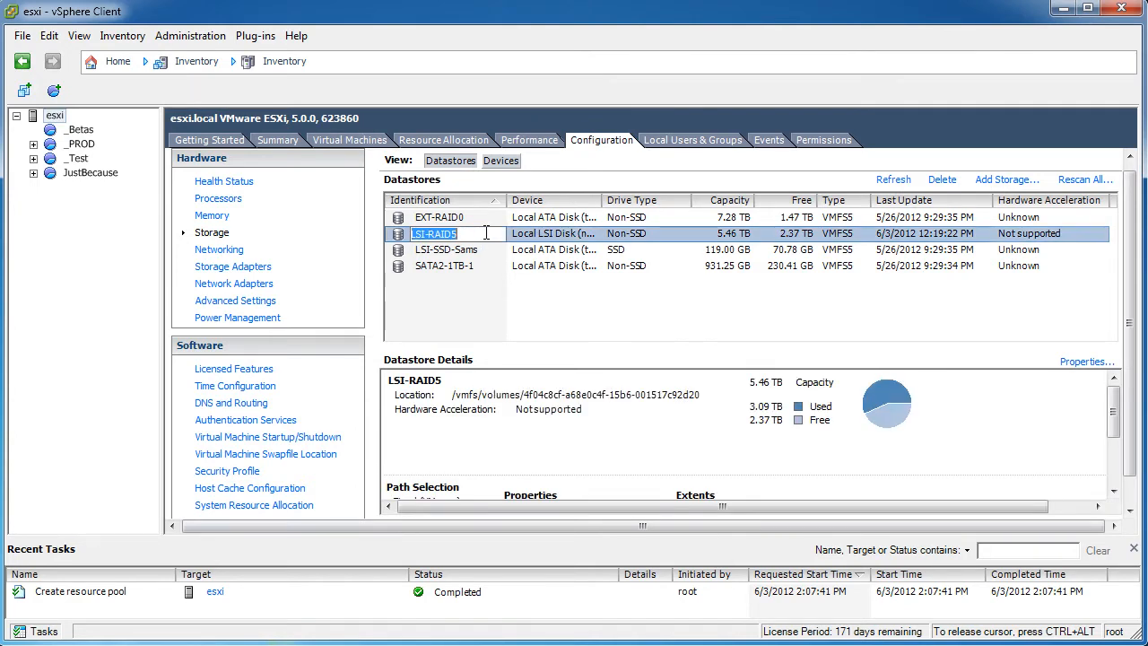
{"action": "right_click", "coordinate": [486, 233]}
{"action": "key", "text": "Escape"}
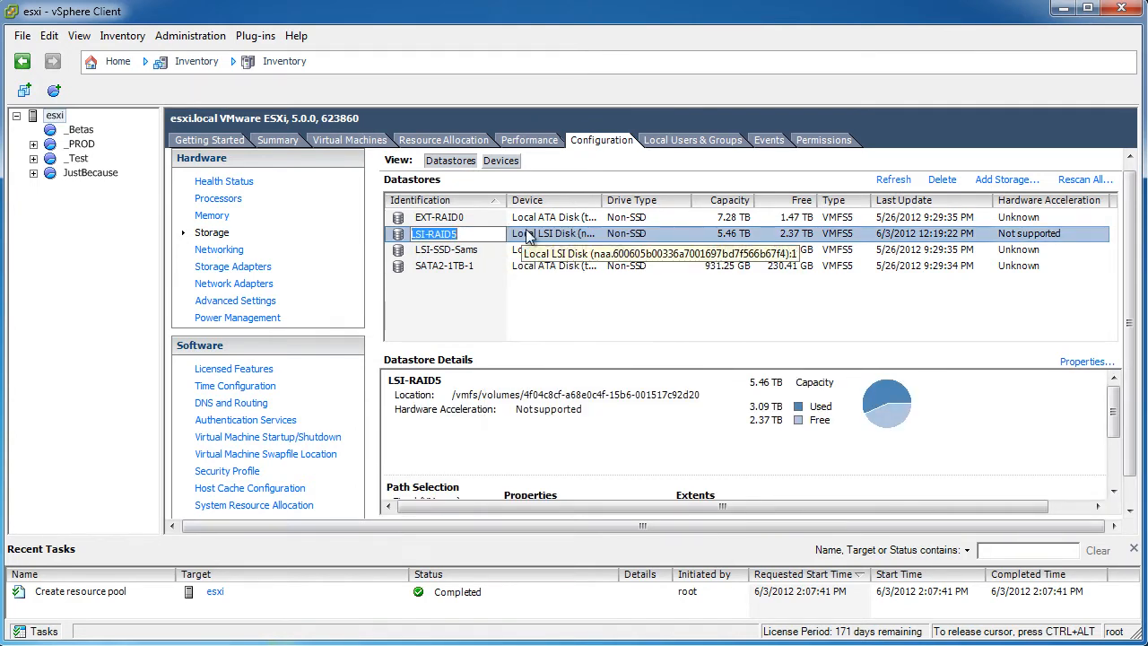
{"action": "right_click", "coordinate": [401, 239]}
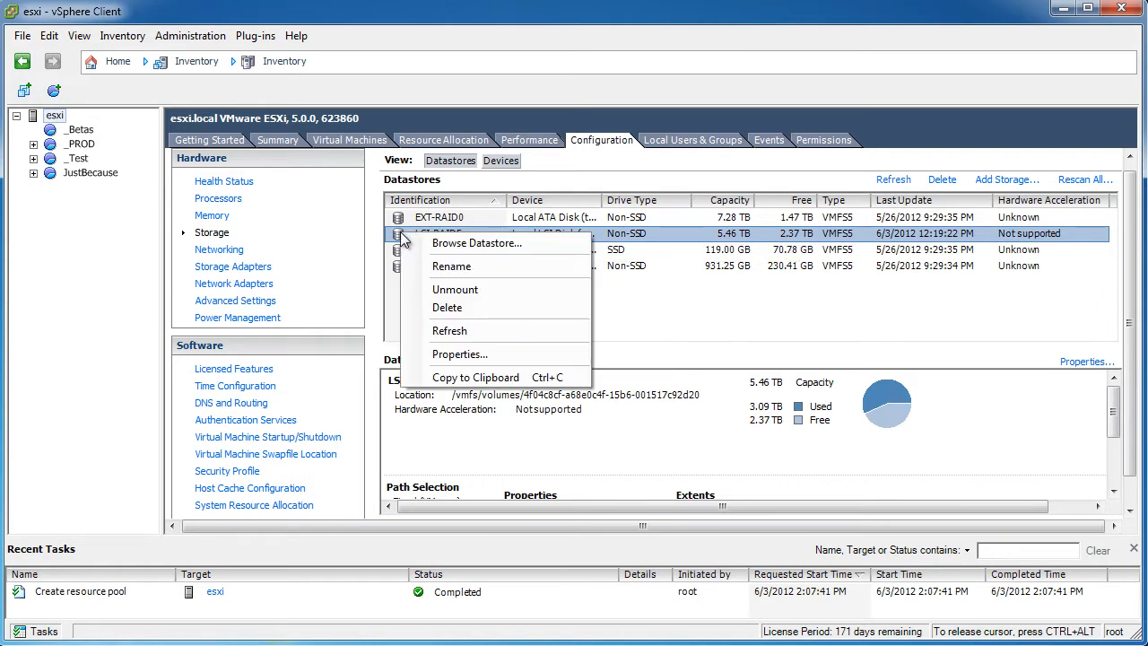
{"action": "left_click", "coordinate": [476, 243]}
{"action": "left_click", "coordinate": [319, 218]}
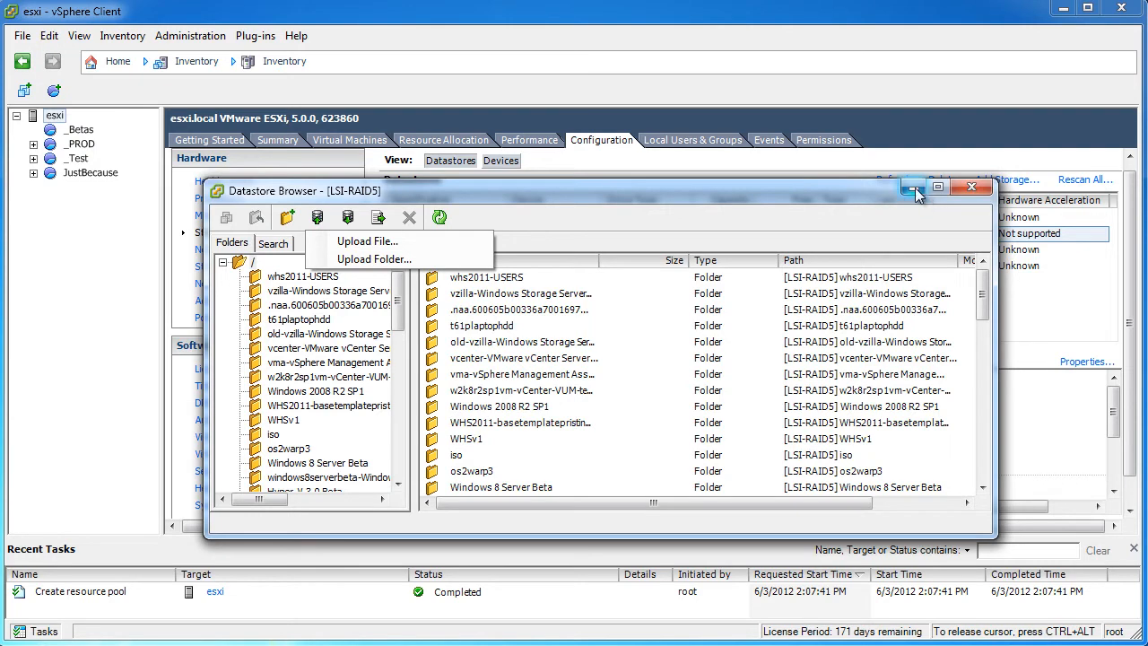
{"action": "left_click", "coordinate": [971, 188]}
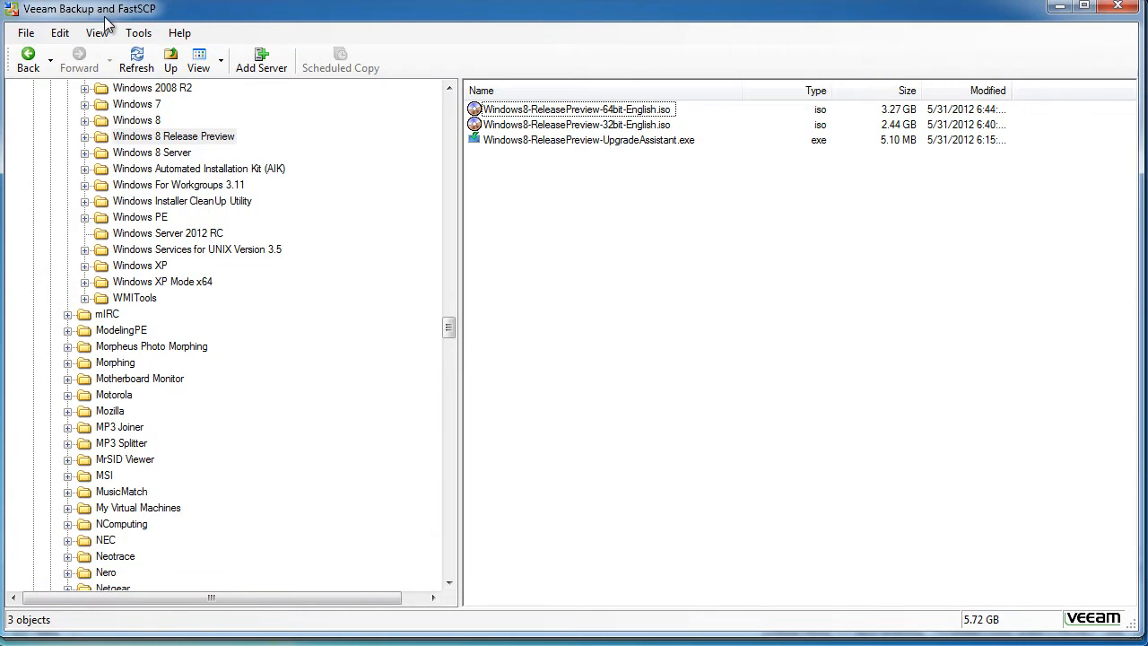
Copy the Windows 8 Release Preview 32-bit ISO from its folder
{"action": "left_click", "coordinate": [159, 139]}
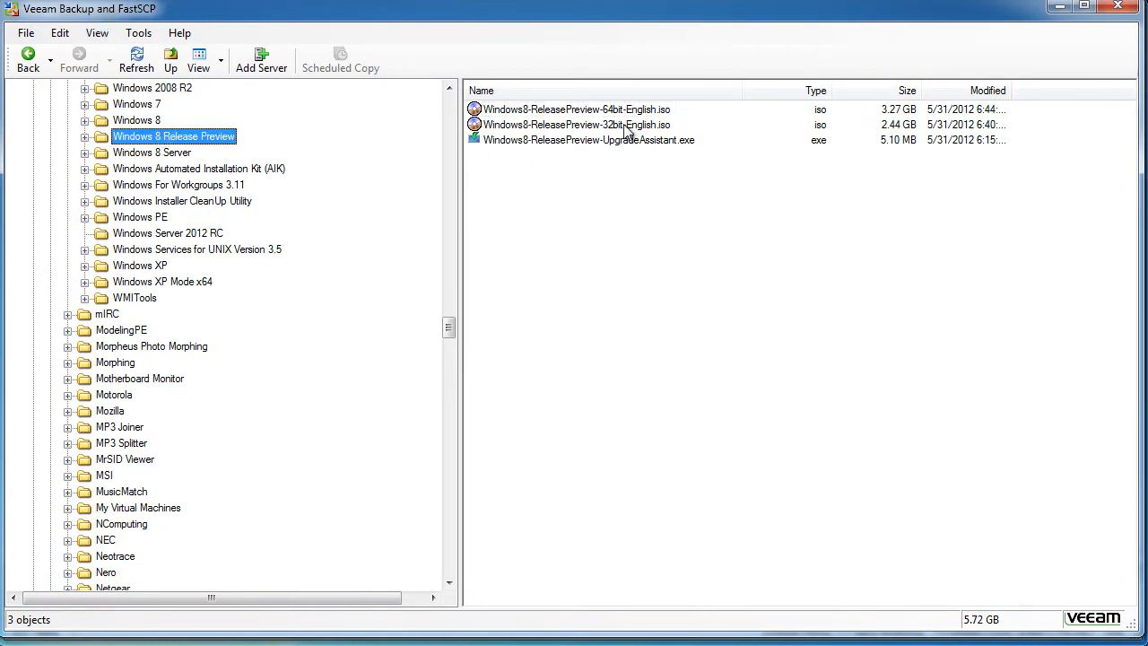
{"action": "left_click", "coordinate": [623, 125]}
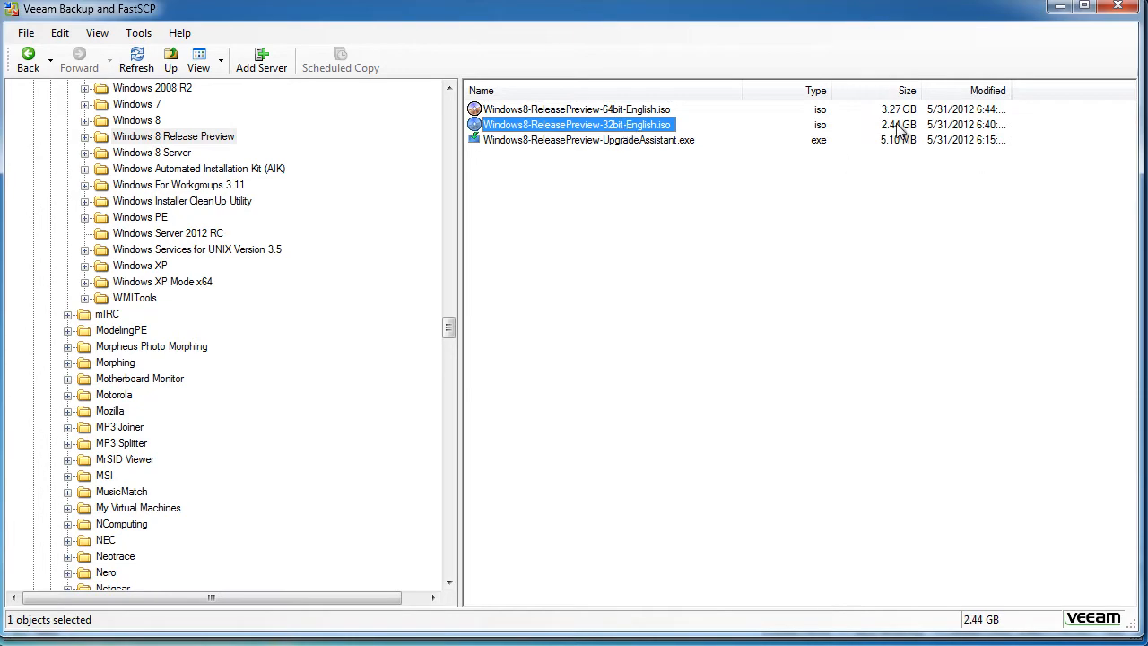
{"action": "right_click", "coordinate": [643, 130]}
{"action": "left_click", "coordinate": [703, 185]}
{"action": "left_click_drag", "start_coordinate": [448, 325], "coordinate": [450, 564]}
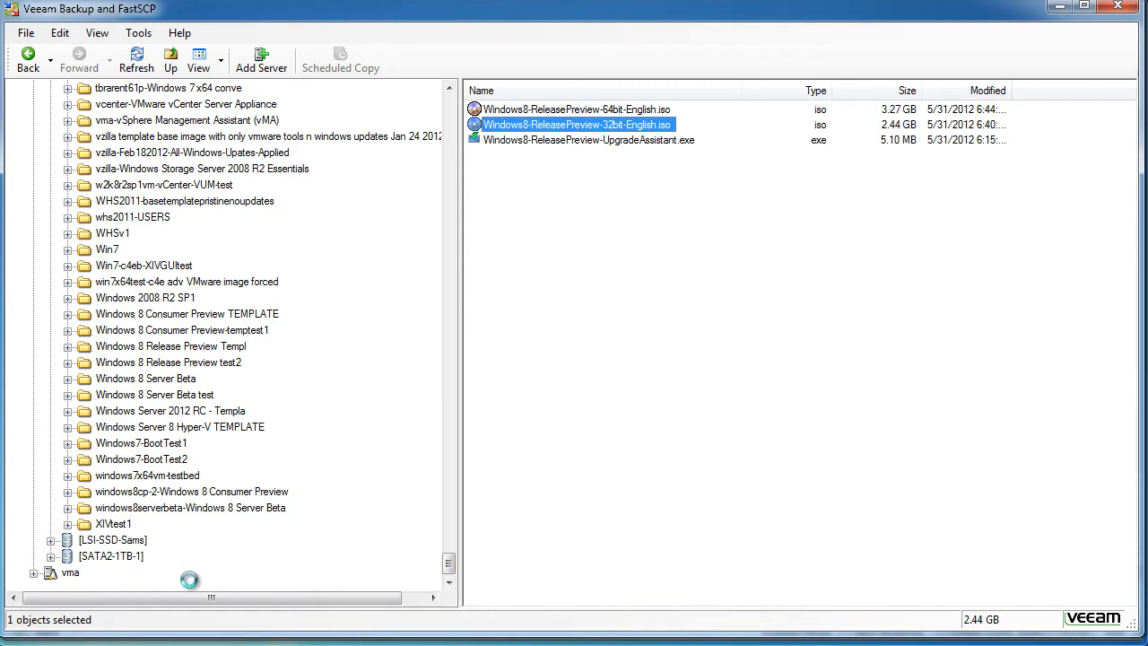
{"action": "left_click", "coordinate": [448, 116]}
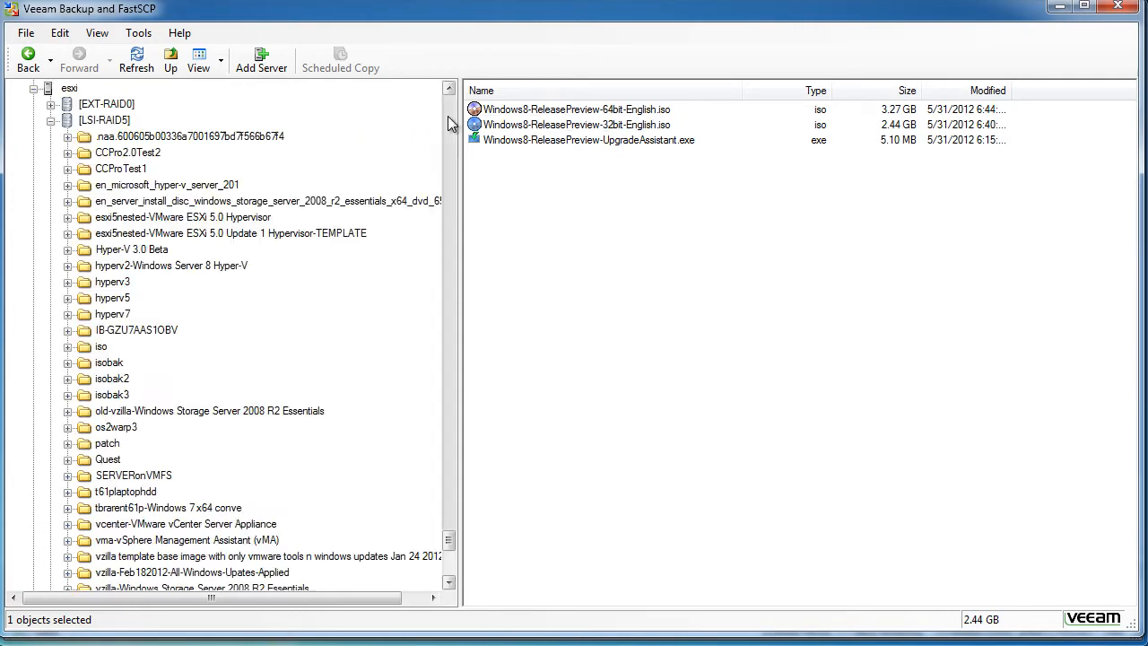
Paste the 32-bit ISO into the iso folder on esxi's LSI-RAID5 datastore
{"action": "left_click", "coordinate": [34, 88]}
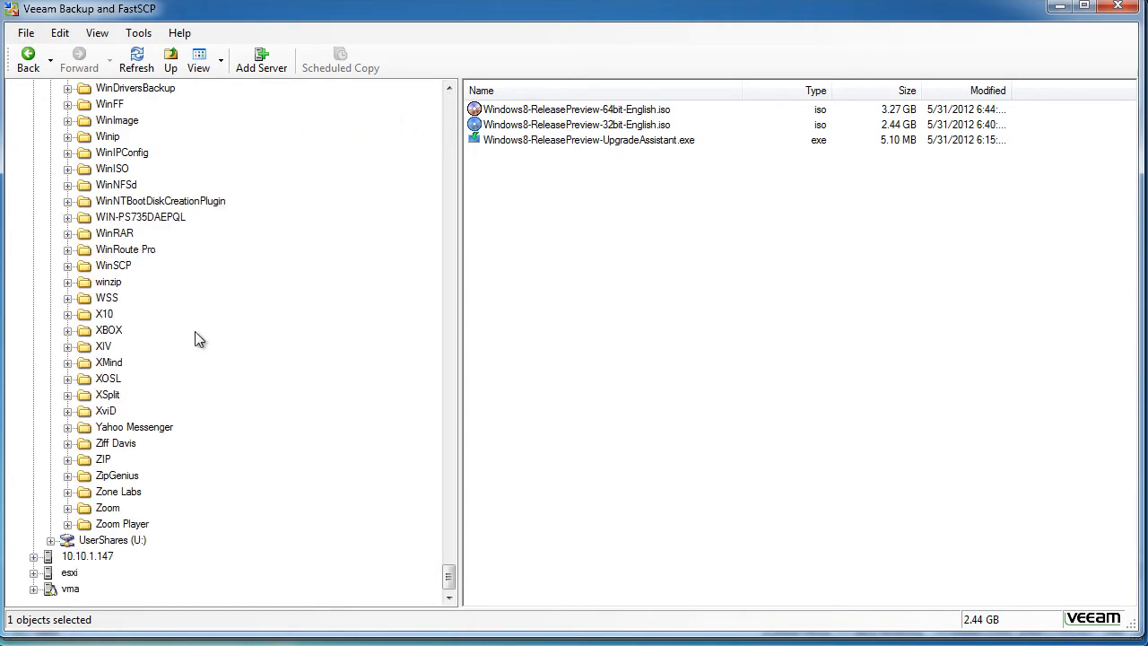
{"action": "left_click", "coordinate": [34, 572]}
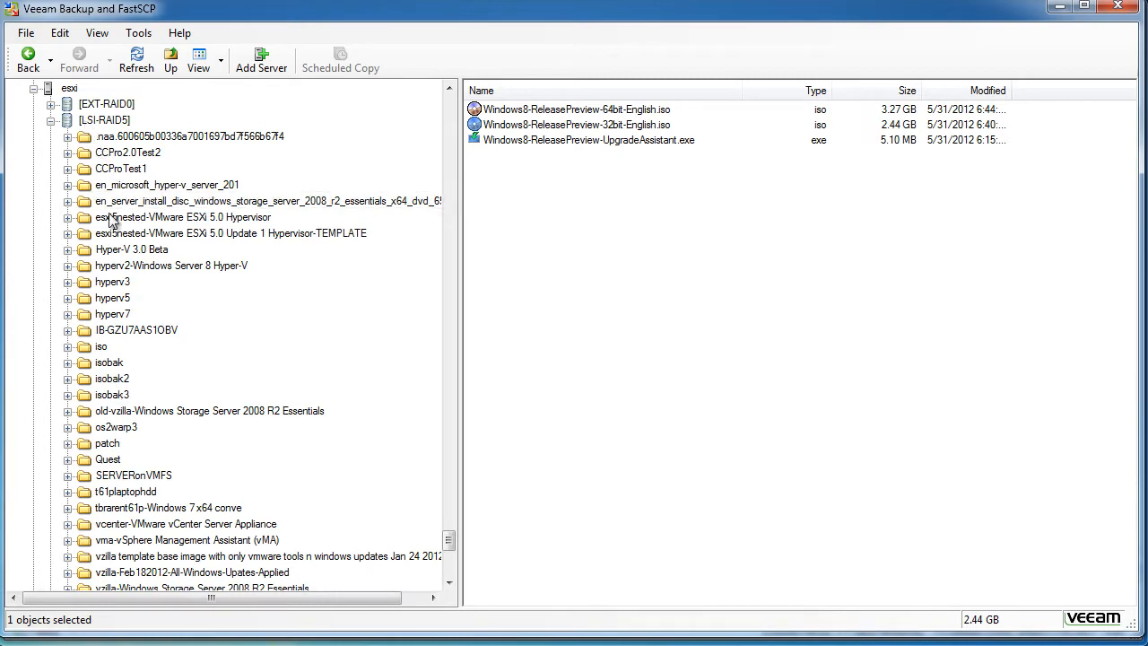
{"action": "left_click", "coordinate": [101, 346]}
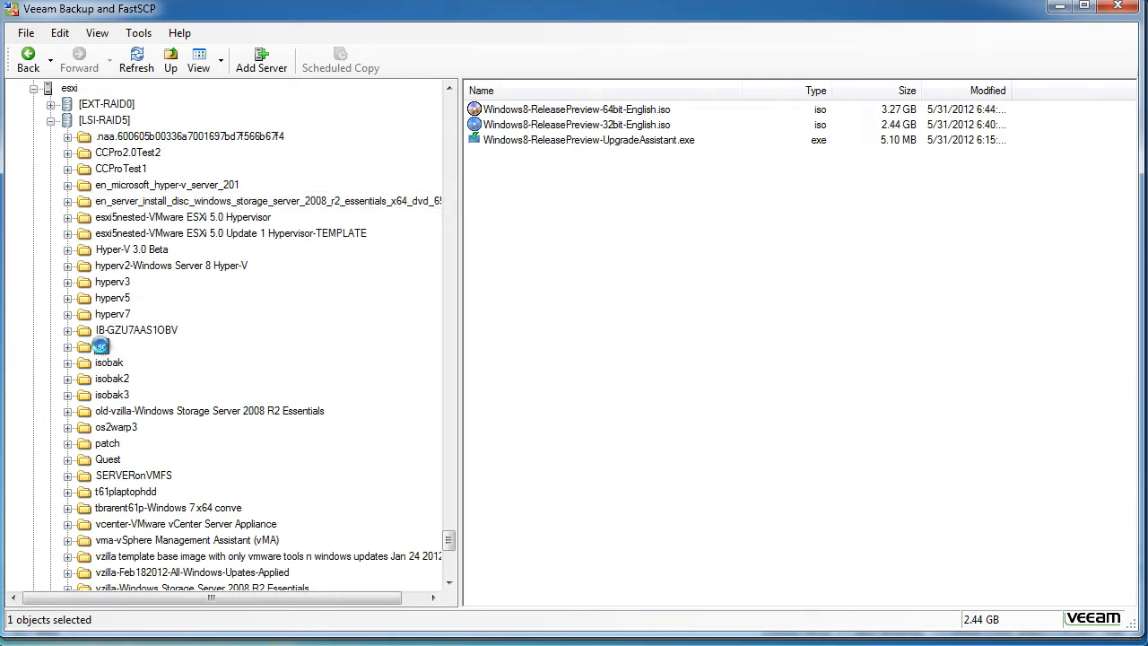
{"action": "right_click", "coordinate": [614, 527]}
{"action": "left_click", "coordinate": [668, 604]}
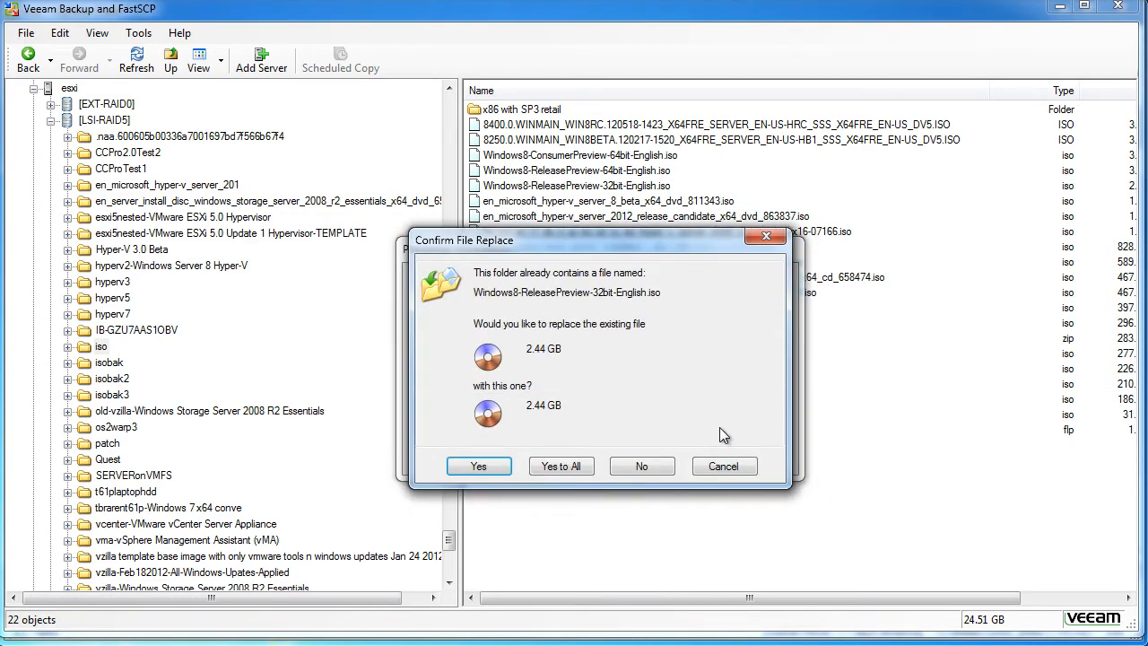
Decline replacing the existing ISO, dismiss the error, and copy the 32-bit ISO's file name
{"action": "left_click", "coordinate": [724, 466]}
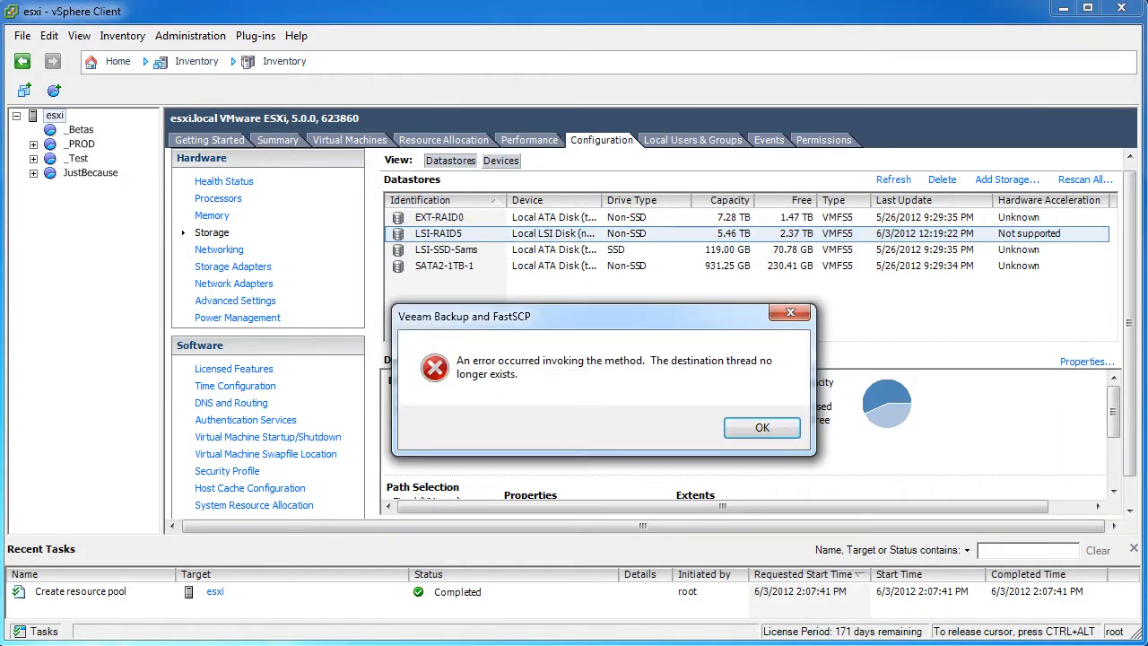
{"action": "left_click", "coordinate": [751, 427]}
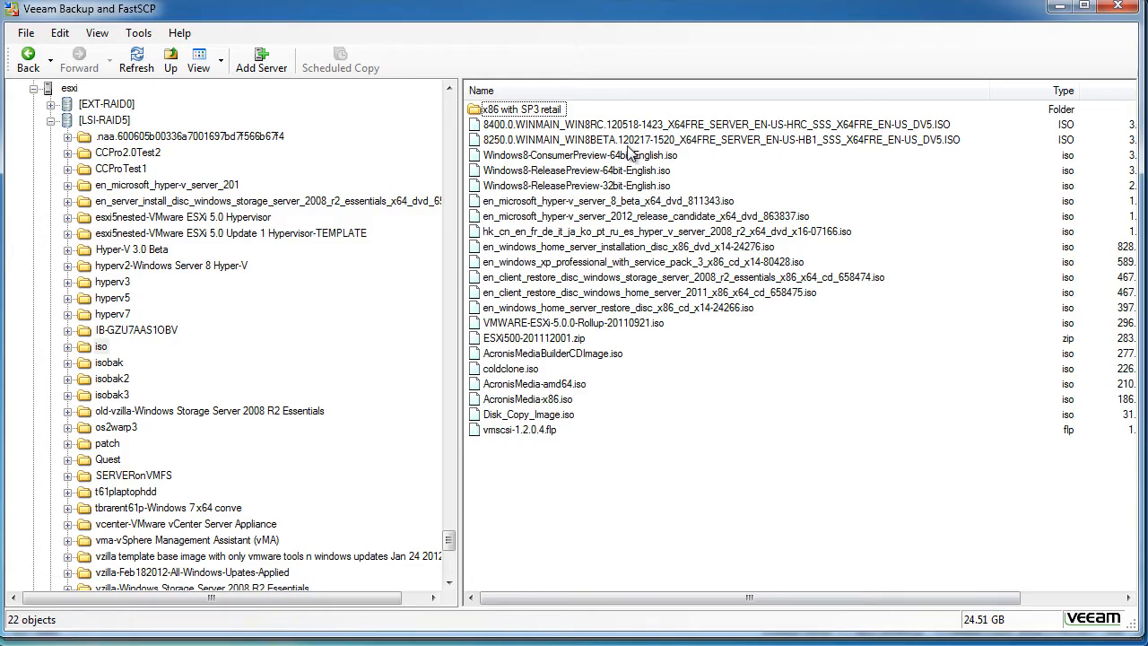
{"action": "left_click", "coordinate": [597, 188]}
{"action": "left_click", "coordinate": [596, 187]}
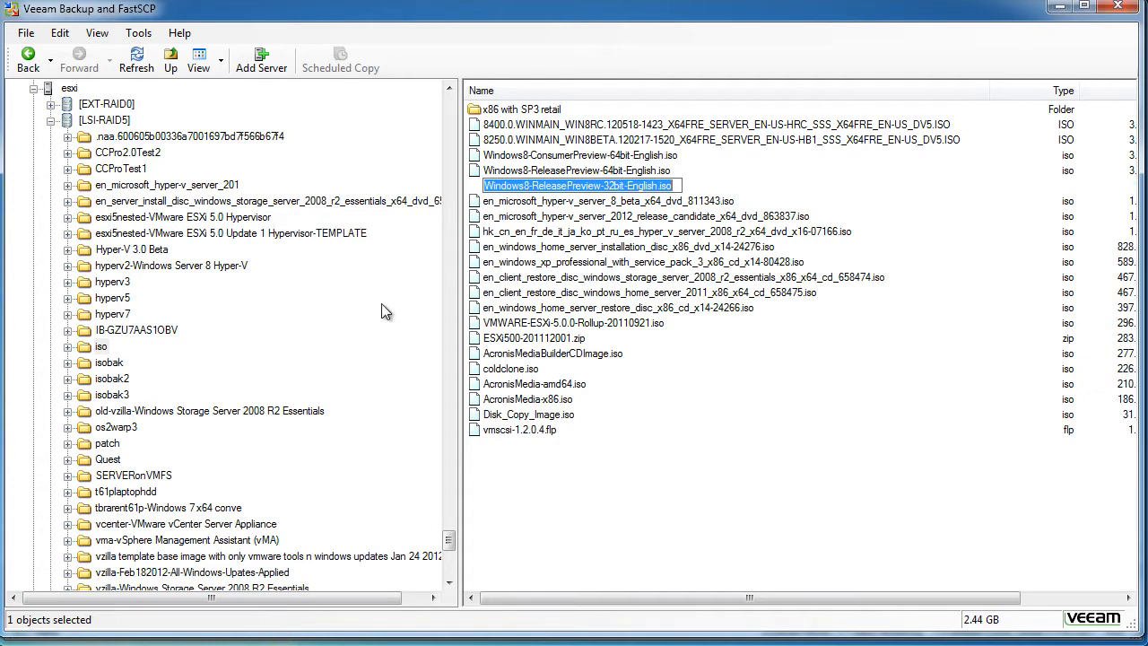
{"action": "key", "text": "Return"}
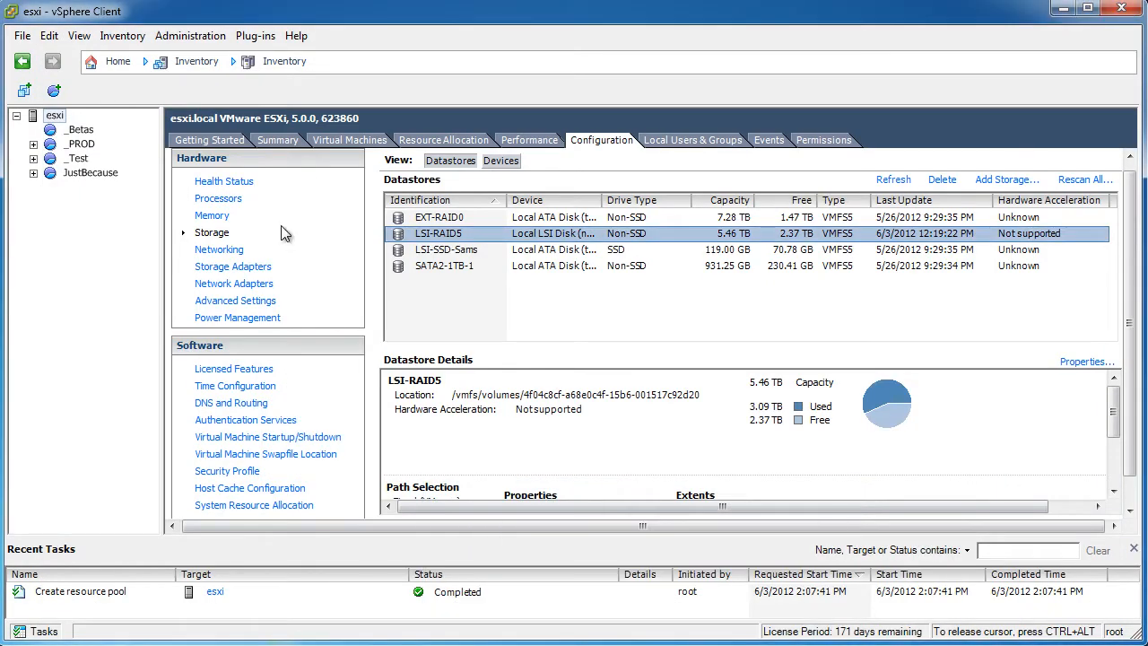
Start a Typical new VM in _Betas named Windows8-ReleasePreview-32bit-English-template
{"action": "right_click", "coordinate": [80, 131]}
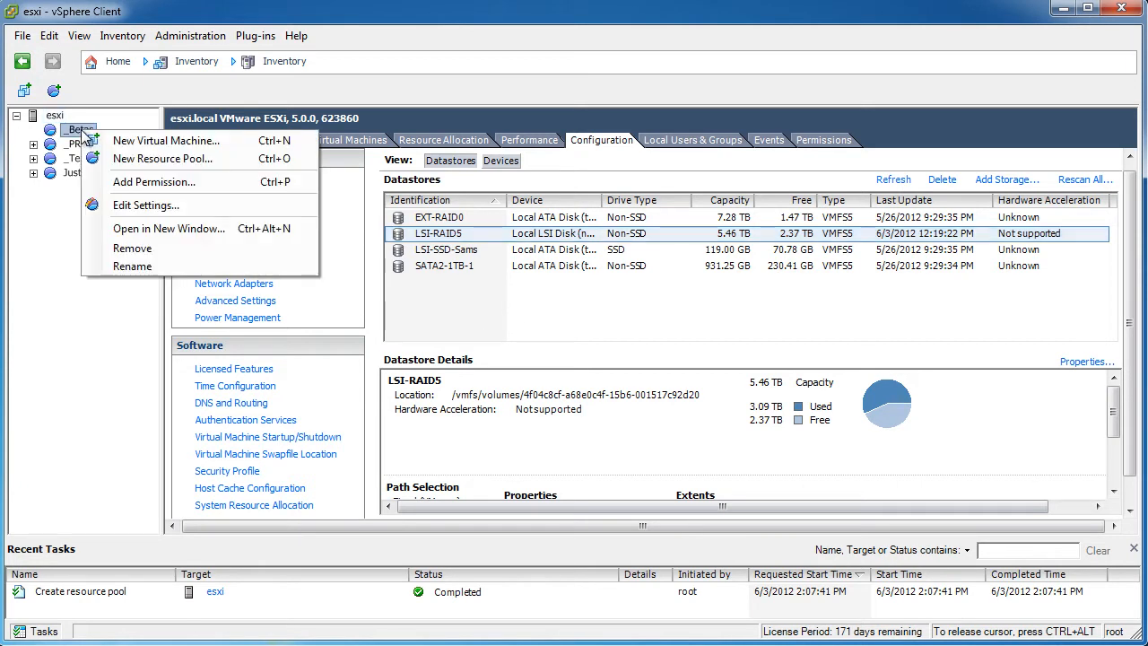
{"action": "left_click", "coordinate": [231, 141]}
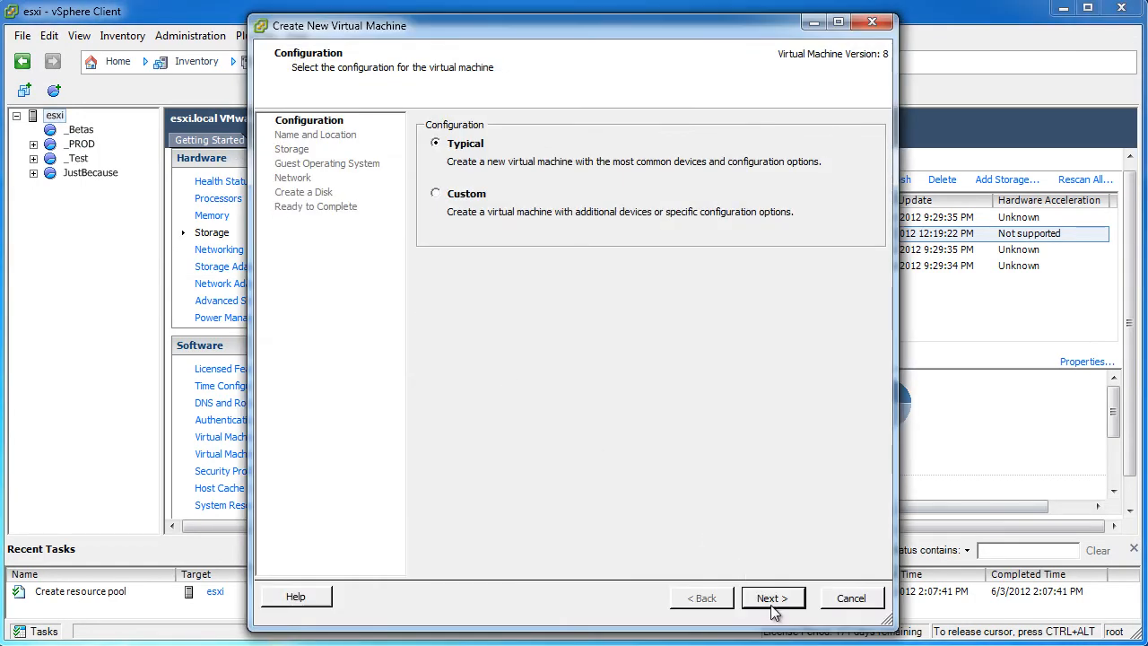
{"action": "left_click", "coordinate": [771, 605]}
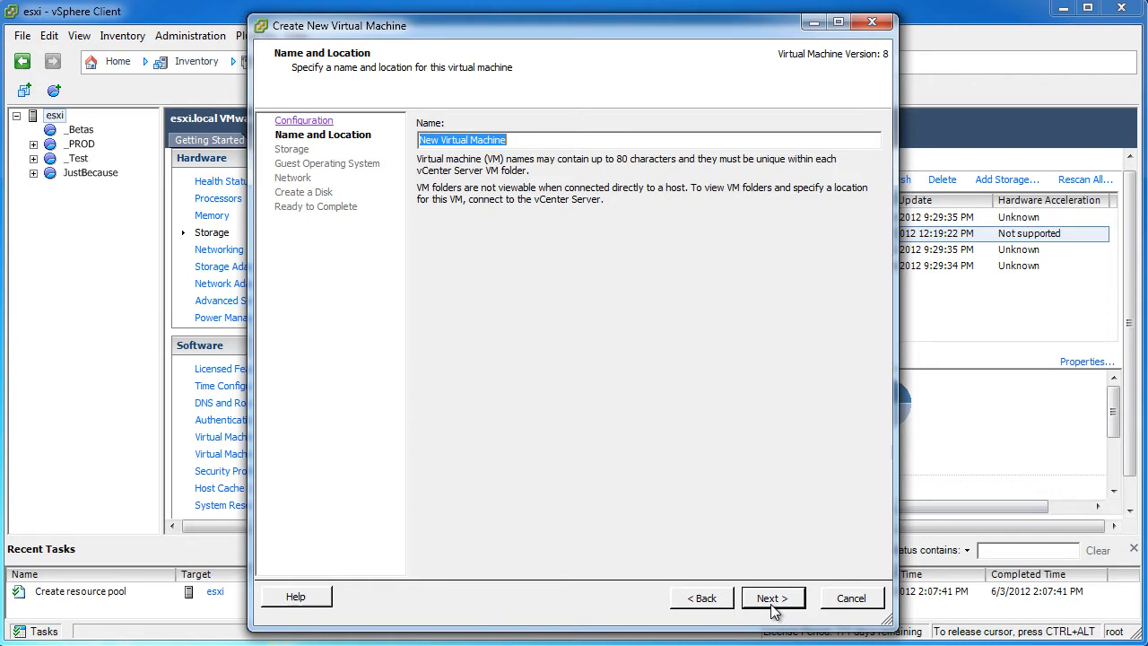
{"action": "key", "text": "ctrl+v"}
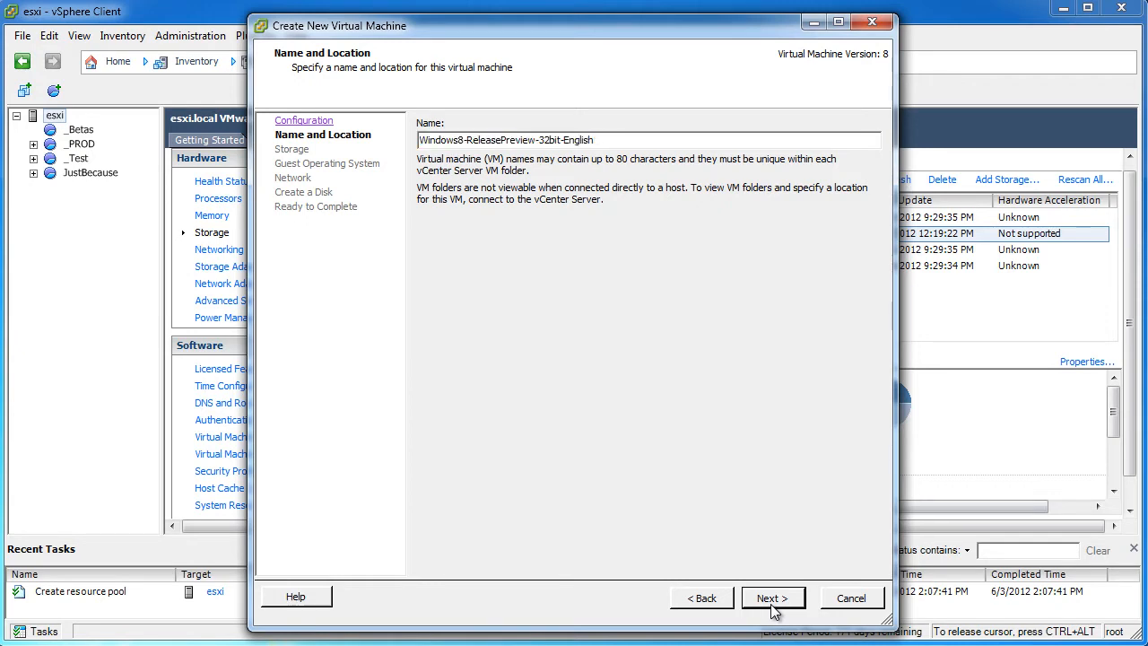
{"action": "type", "text": "-template"}
Place the VM on LSI-RAID5 and choose Windows 8 (32-bit) as the guest OS
{"action": "left_click", "coordinate": [778, 605]}
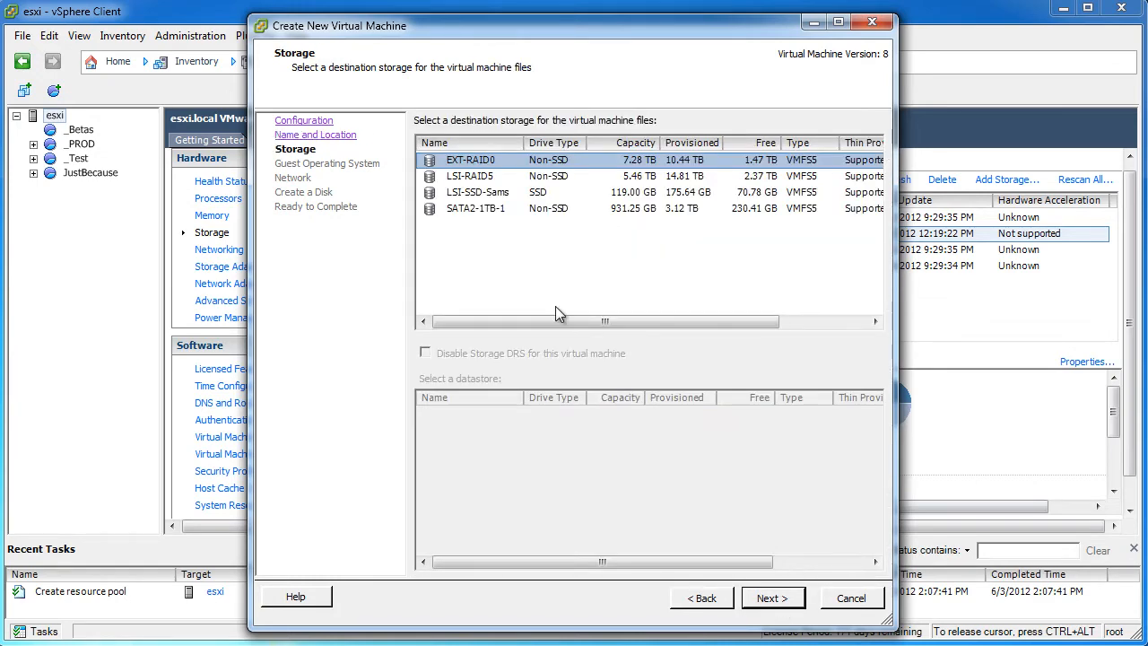
{"action": "left_click", "coordinate": [466, 177]}
{"action": "left_click", "coordinate": [799, 606]}
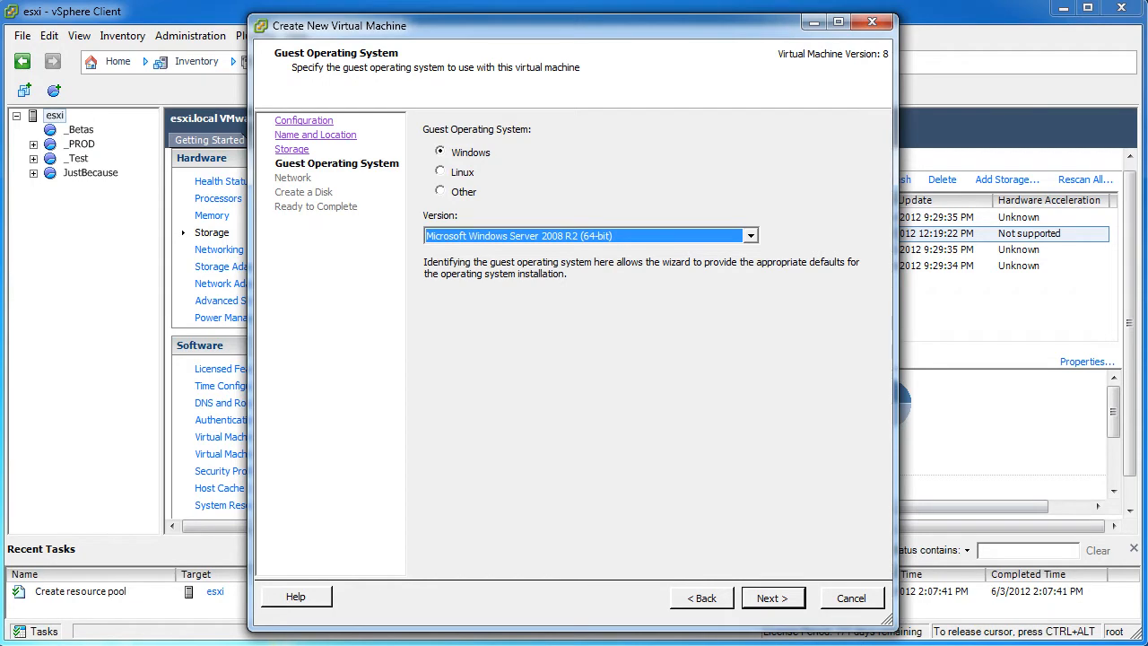
{"action": "left_click", "coordinate": [750, 235]}
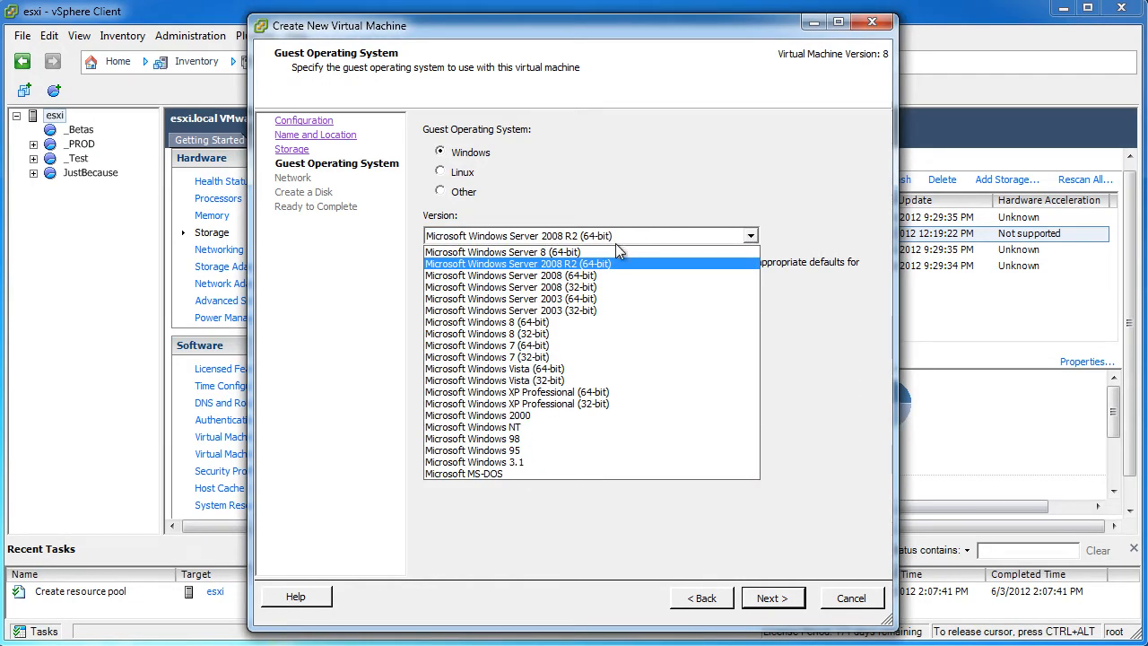
{"action": "left_click", "coordinate": [532, 330]}
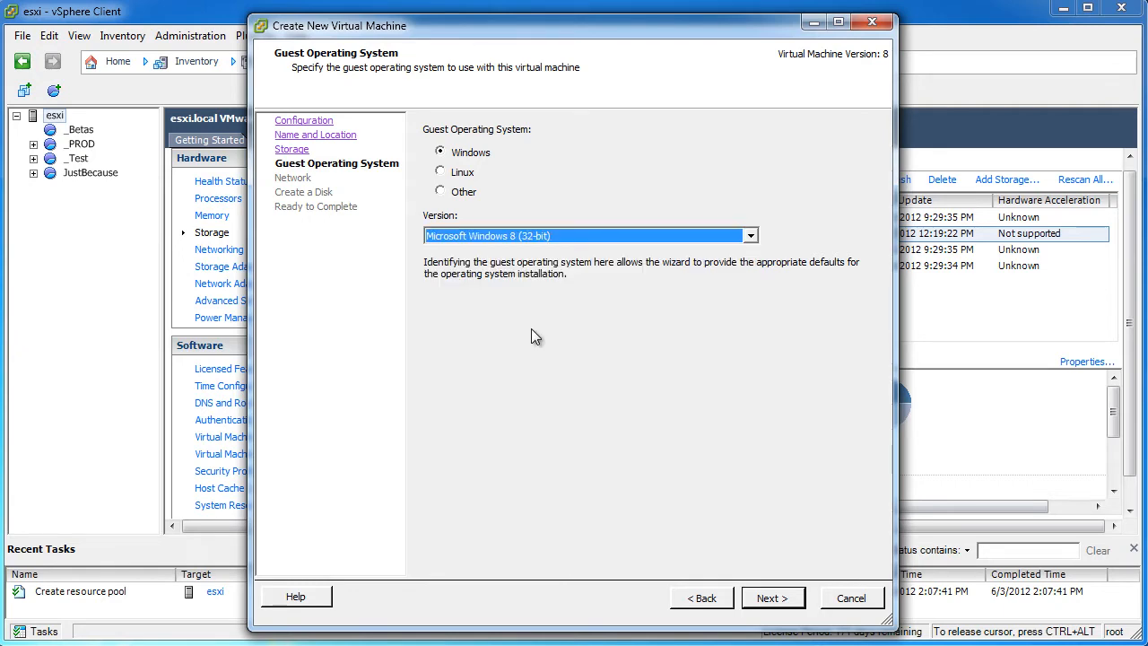
Keep the default network and create a 750 GB thin-provisioned disk, reaching the summary
{"action": "left_click", "coordinate": [773, 598]}
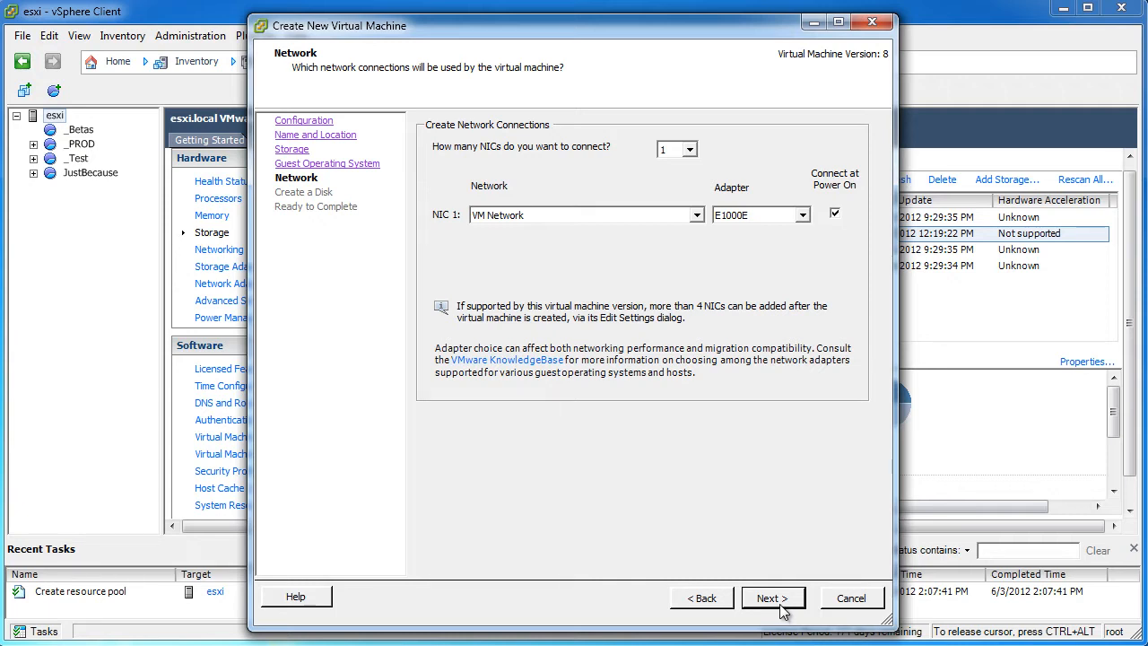
{"action": "left_click", "coordinate": [773, 598]}
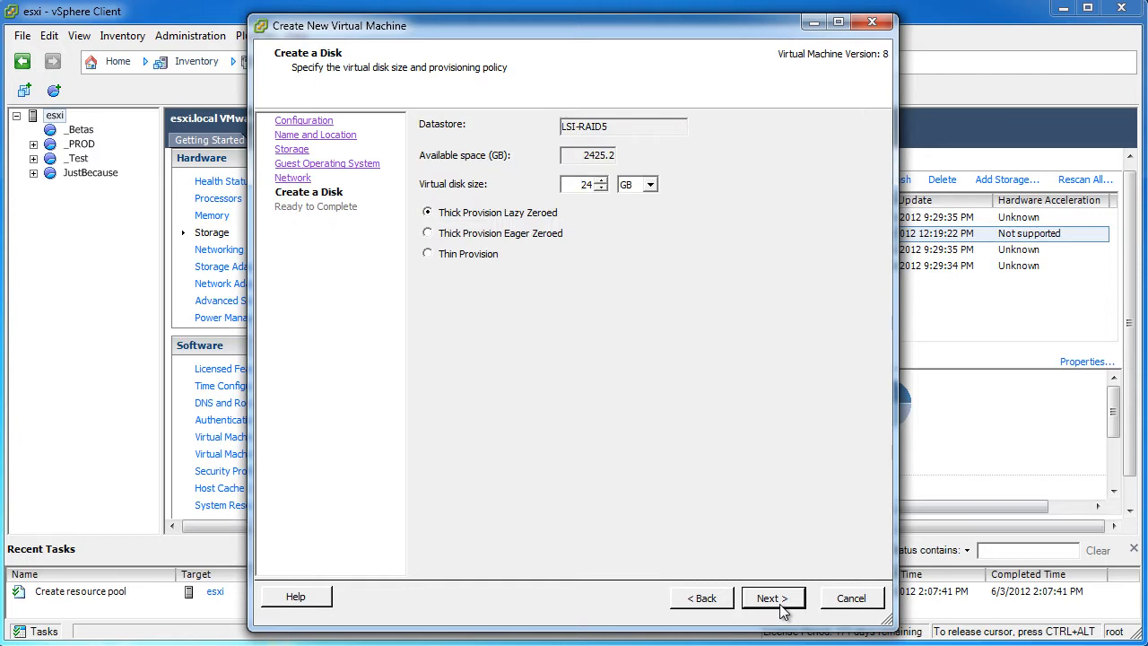
{"action": "left_click", "coordinate": [467, 254]}
{"action": "double_click", "coordinate": [583, 183]}
{"action": "type", "text": "750"}
{"action": "left_click", "coordinate": [783, 595]}
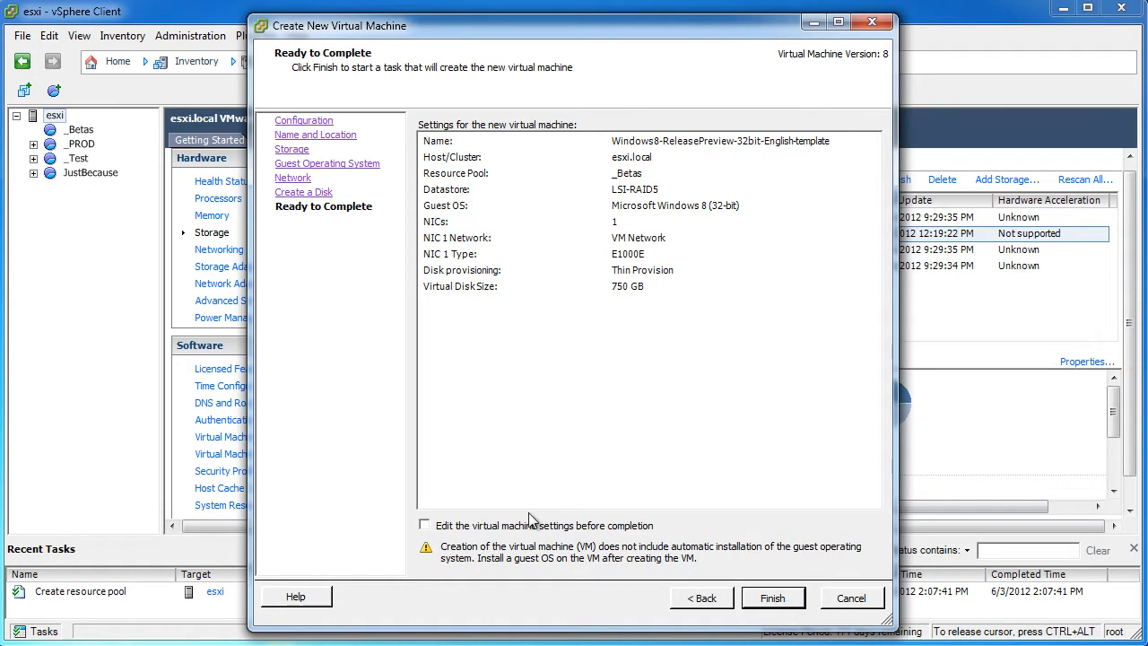
Edit the VM settings before creation and set the new CD/DVD drive to a datastore ISO file
{"action": "left_click", "coordinate": [504, 526]}
{"action": "left_click", "coordinate": [774, 598]}
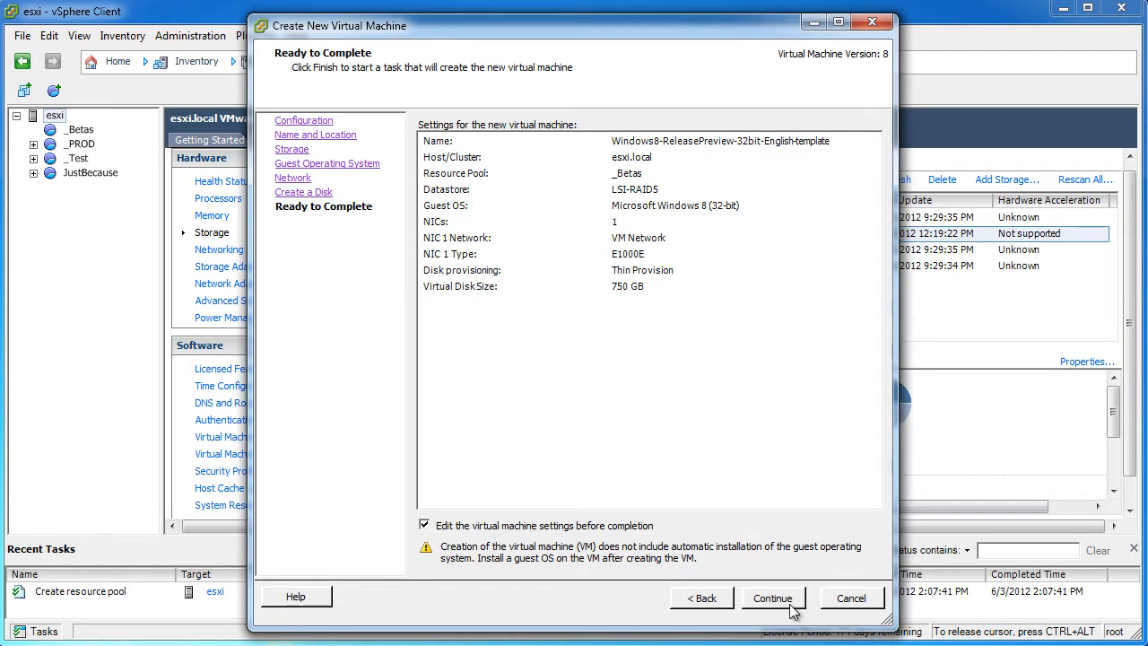
{"action": "left_click", "coordinate": [359, 214]}
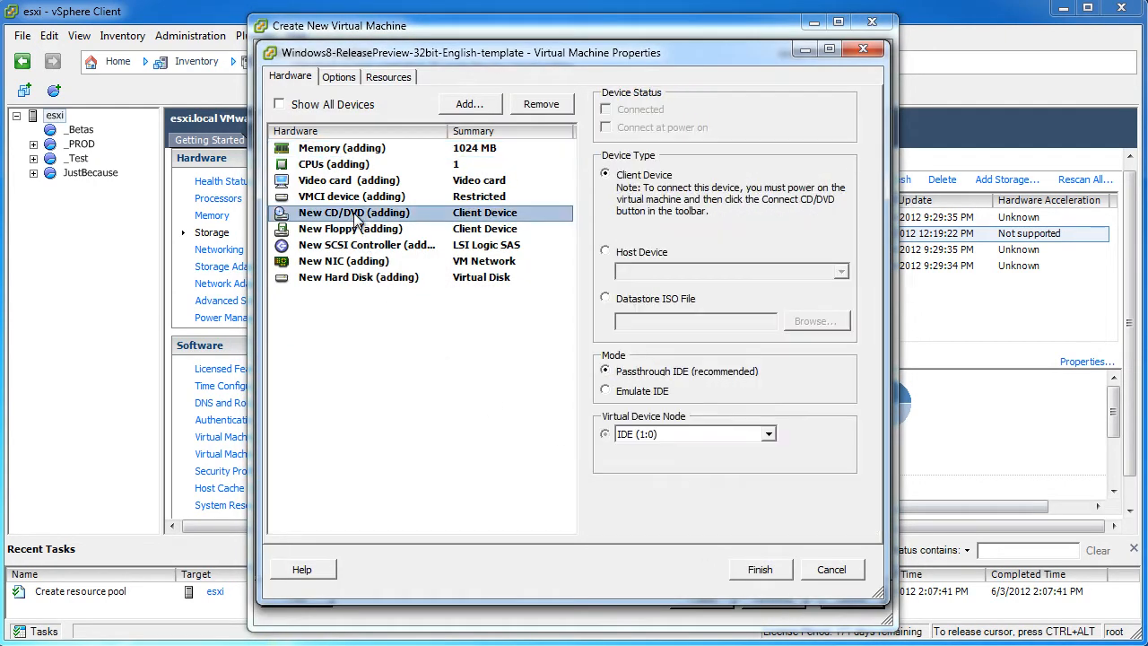
{"action": "left_click", "coordinate": [626, 302]}
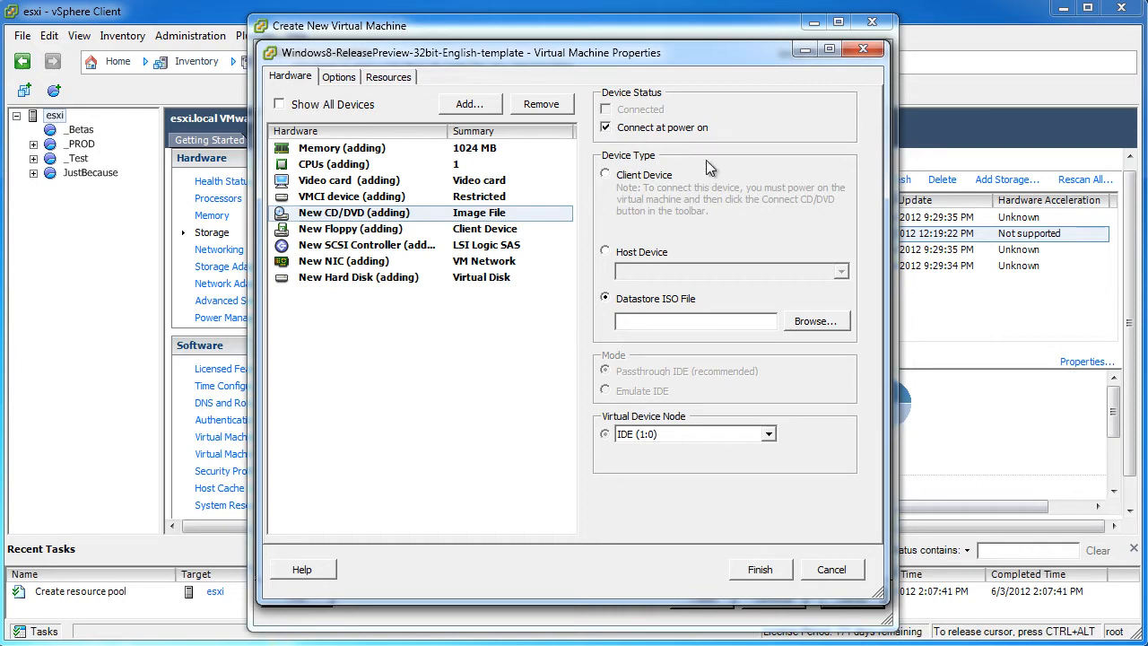
Select Windows8-ReleasePreview-32bit-English.iso from LSI-RAID5/iso, sorted newest first, as the disc image
{"action": "left_click", "coordinate": [816, 320]}
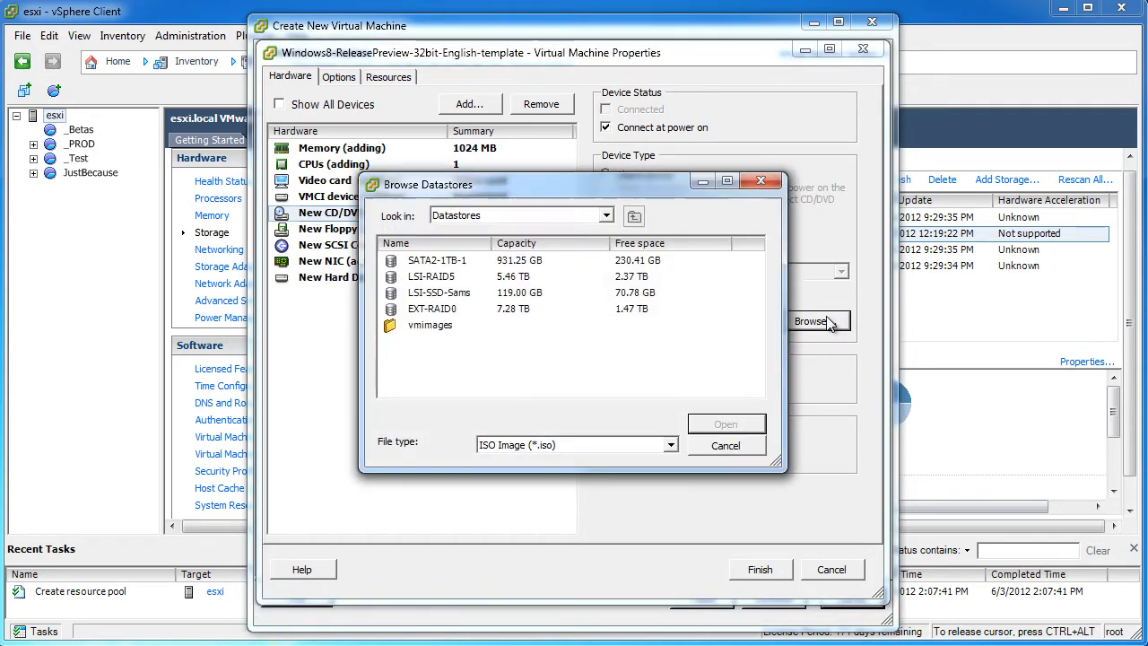
{"action": "double_click", "coordinate": [448, 277]}
{"action": "left_click", "coordinate": [422, 311]}
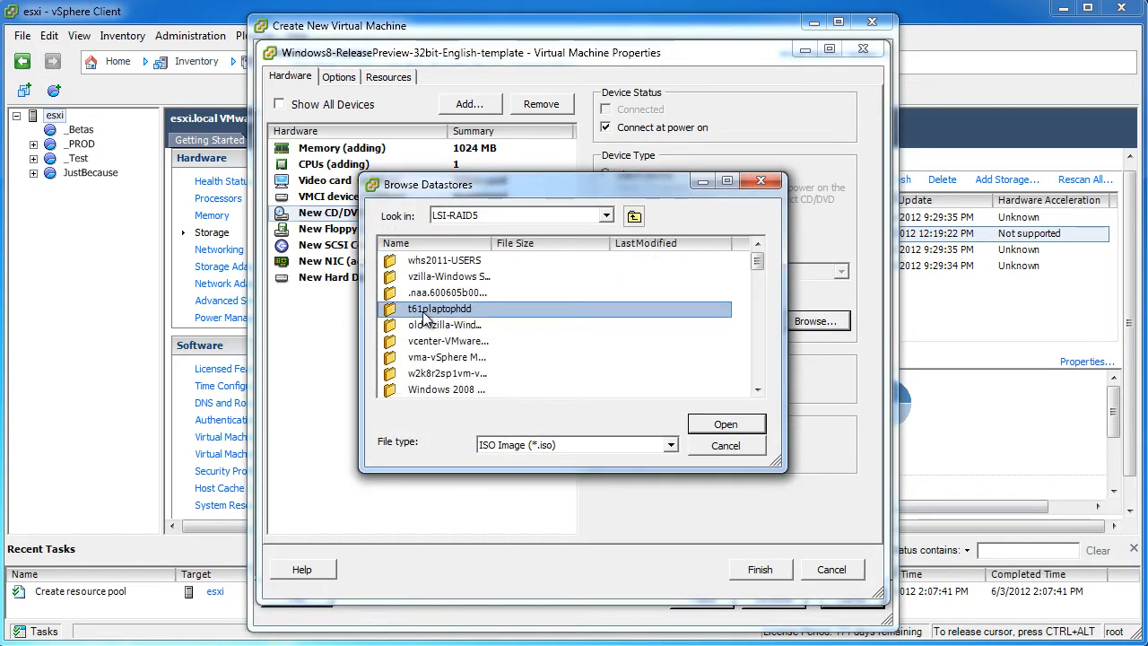
{"action": "key", "text": "i"}
{"action": "key", "text": "Return"}
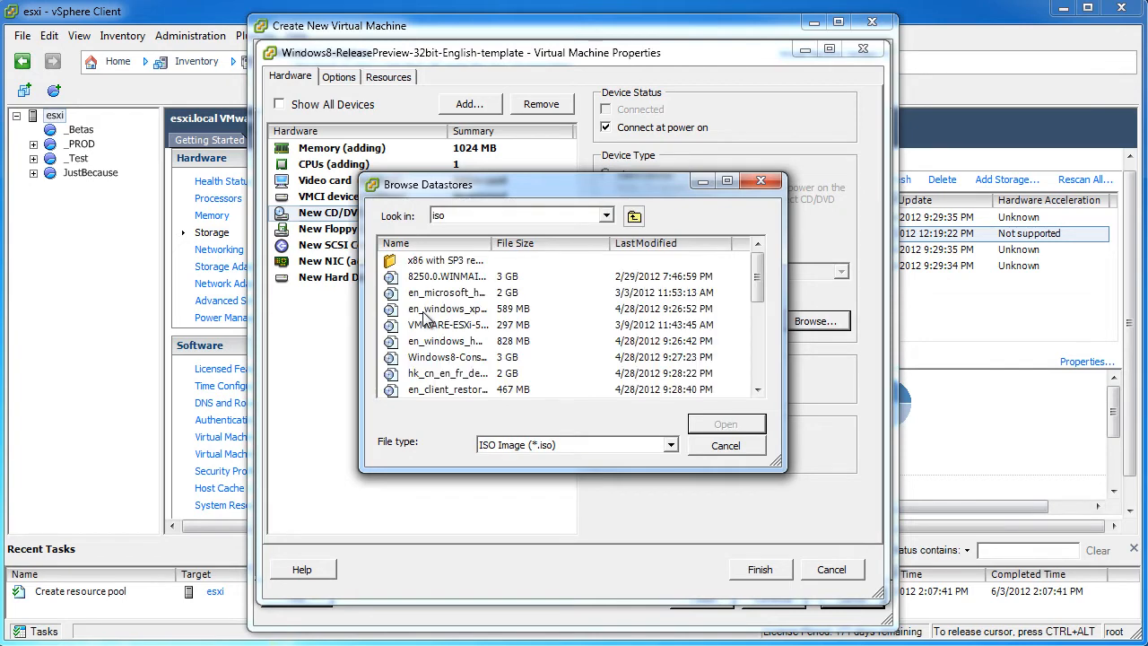
{"action": "double_click", "coordinate": [614, 242]}
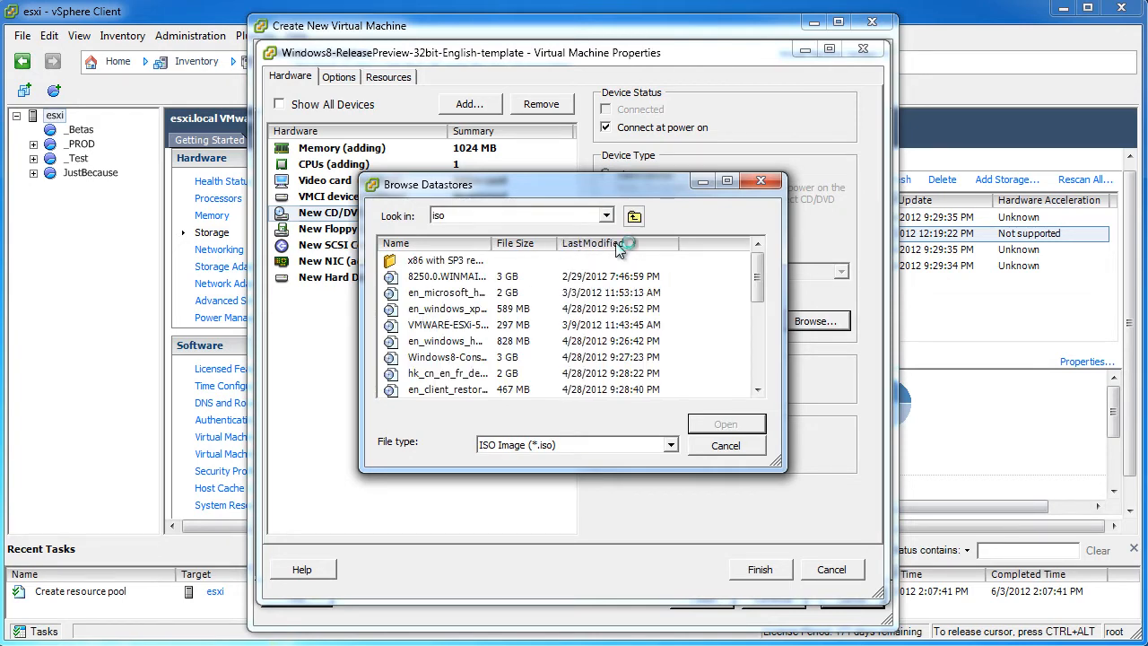
{"action": "left_click", "coordinate": [618, 244]}
{"action": "left_click", "coordinate": [617, 244]}
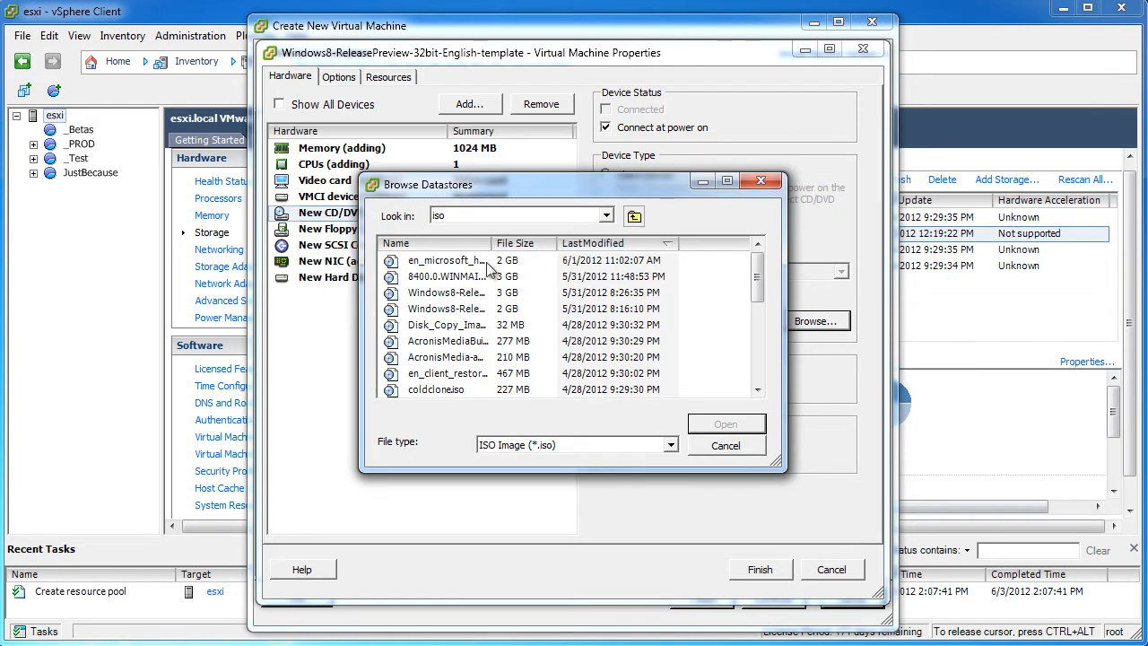
{"action": "left_click_drag", "start_coordinate": [492, 243], "coordinate": [746, 251]}
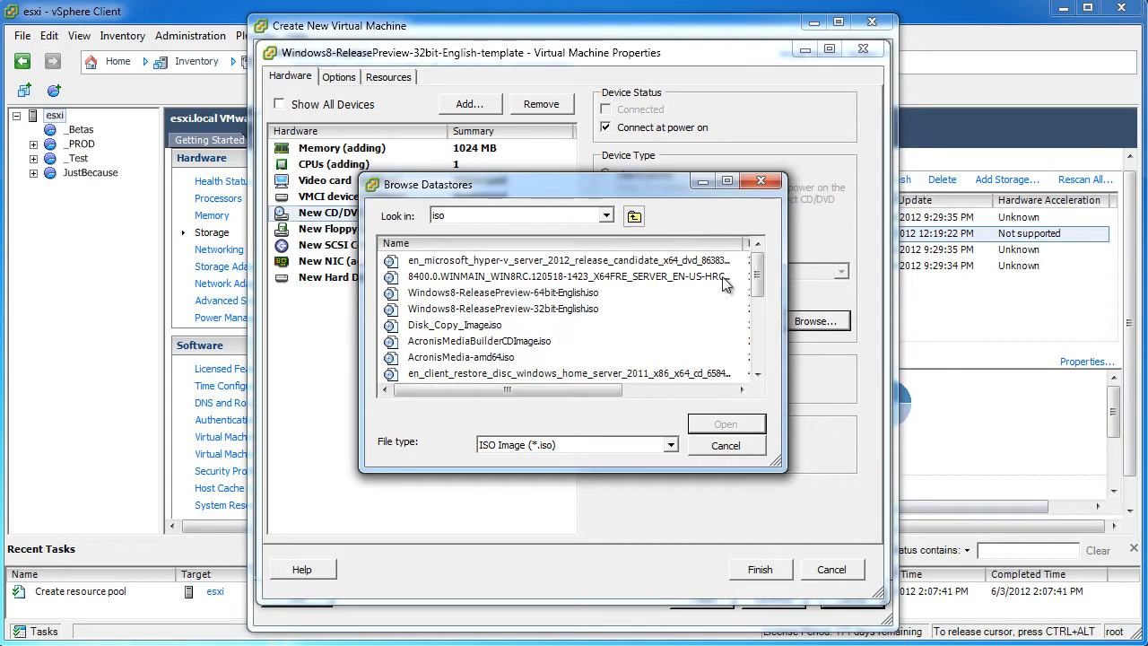
{"action": "left_click", "coordinate": [522, 310]}
{"action": "left_click", "coordinate": [741, 429]}
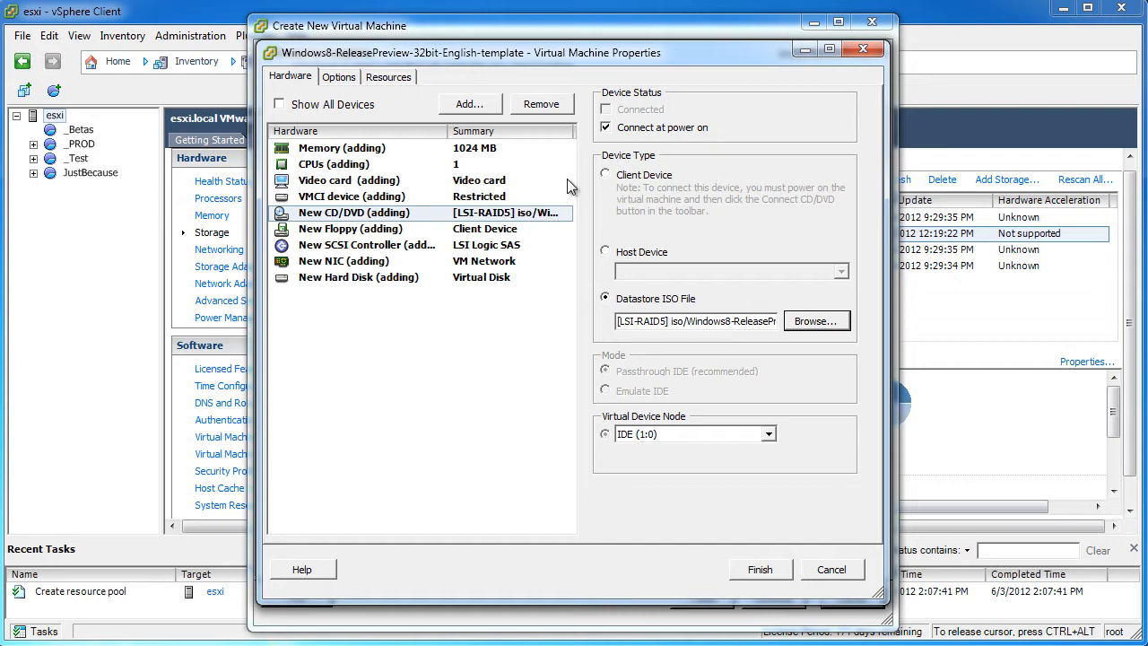
Finish creating the VM, then give its video card auto-detected settings with 3D support enabled
{"action": "left_click", "coordinate": [774, 570]}
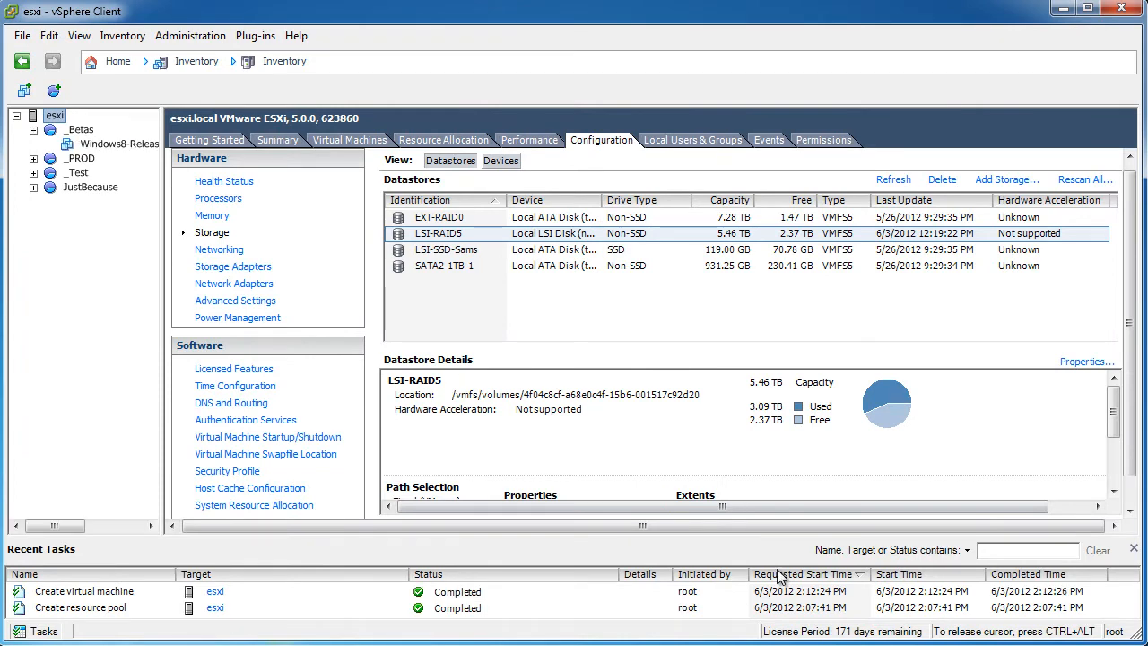
{"action": "left_click", "coordinate": [119, 146]}
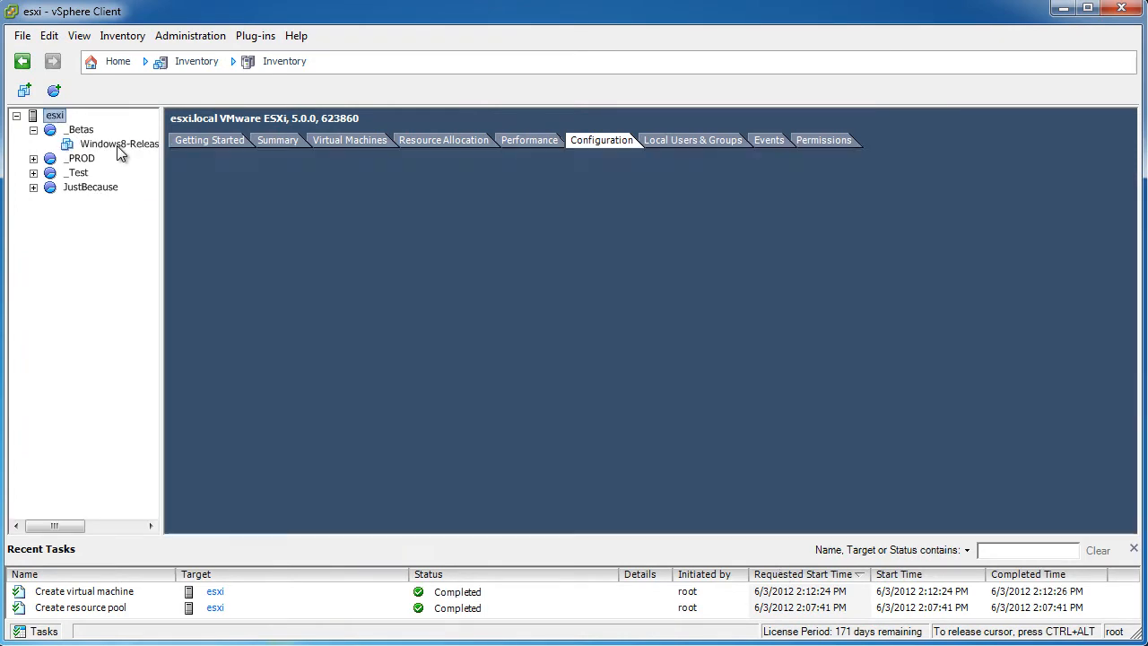
{"action": "left_click", "coordinate": [281, 473]}
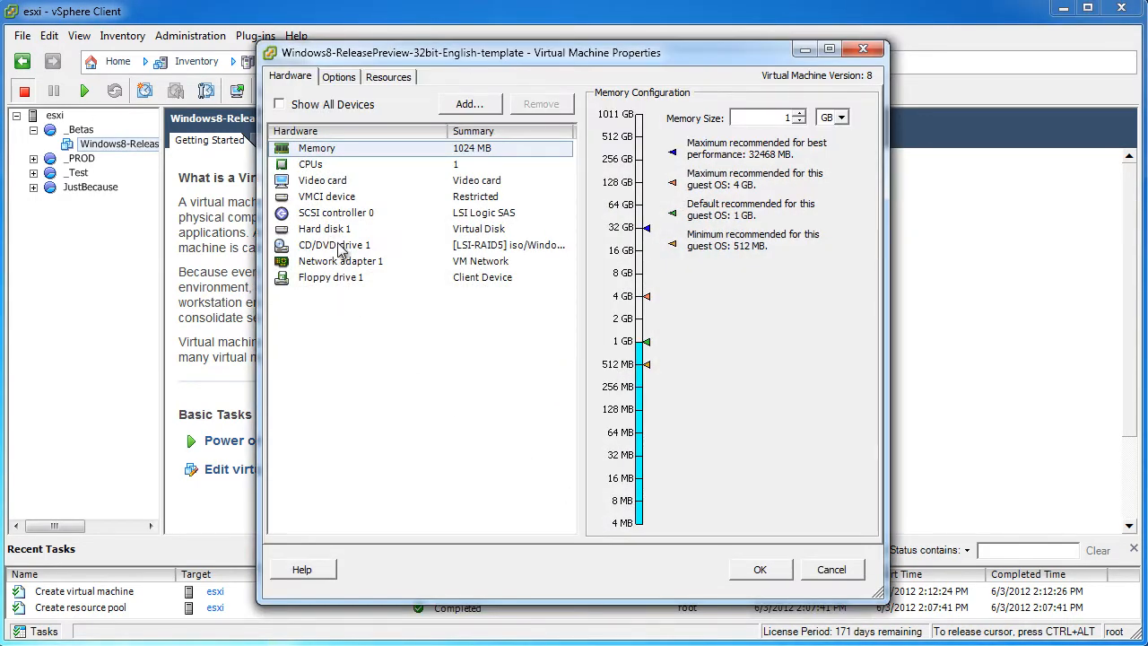
{"action": "left_click", "coordinate": [333, 184]}
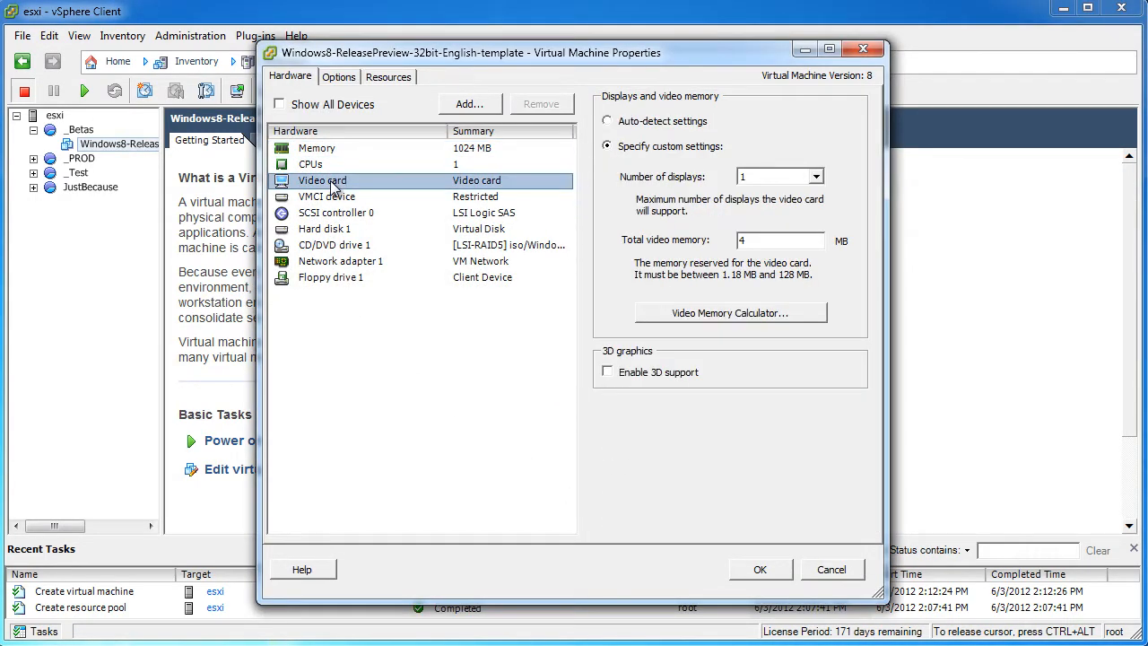
{"action": "left_click", "coordinate": [607, 372]}
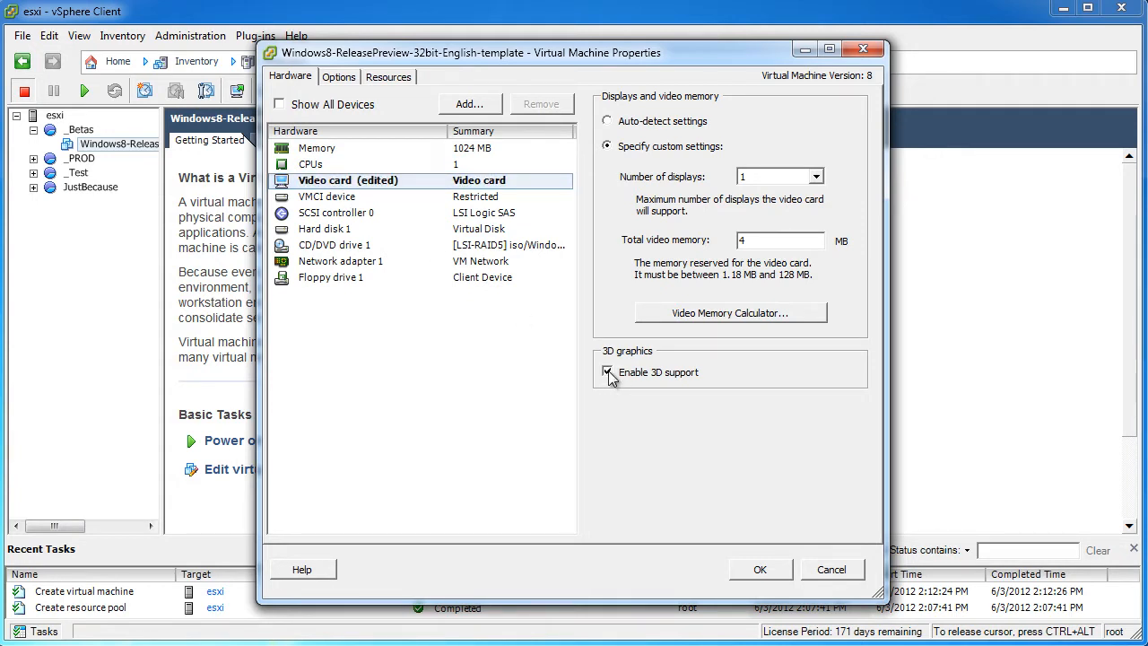
{"action": "left_click", "coordinate": [608, 122]}
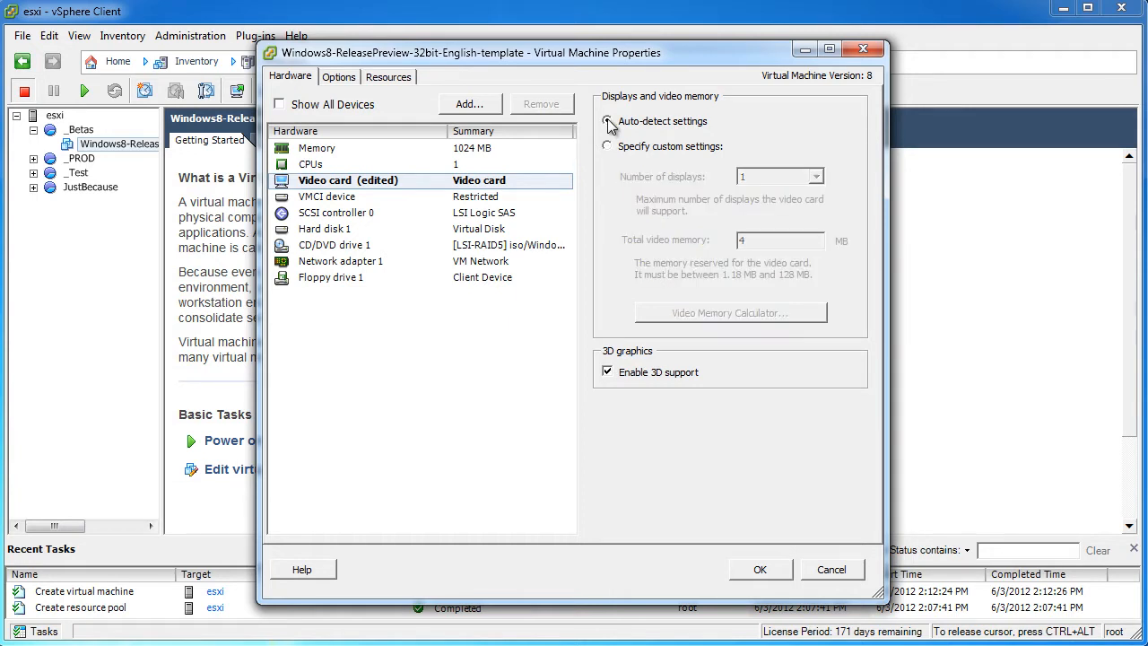
{"action": "left_click", "coordinate": [760, 570]}
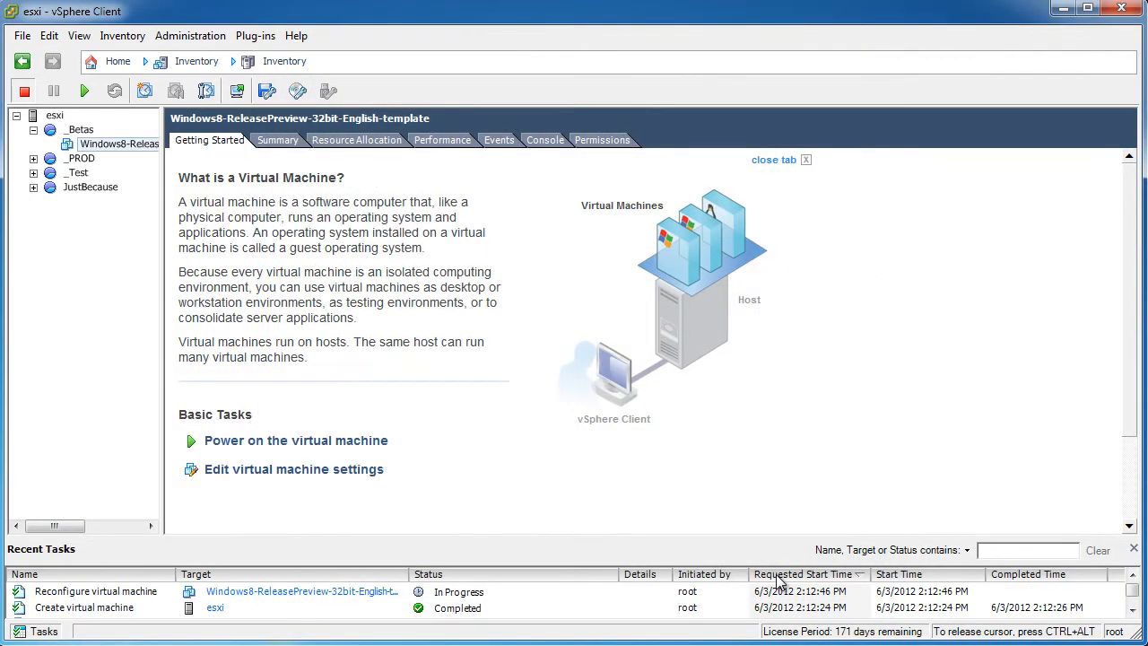
Open the Windows 8 VM's console at the top-left of the desktop and power on the VM
{"action": "right_click", "coordinate": [109, 149]}
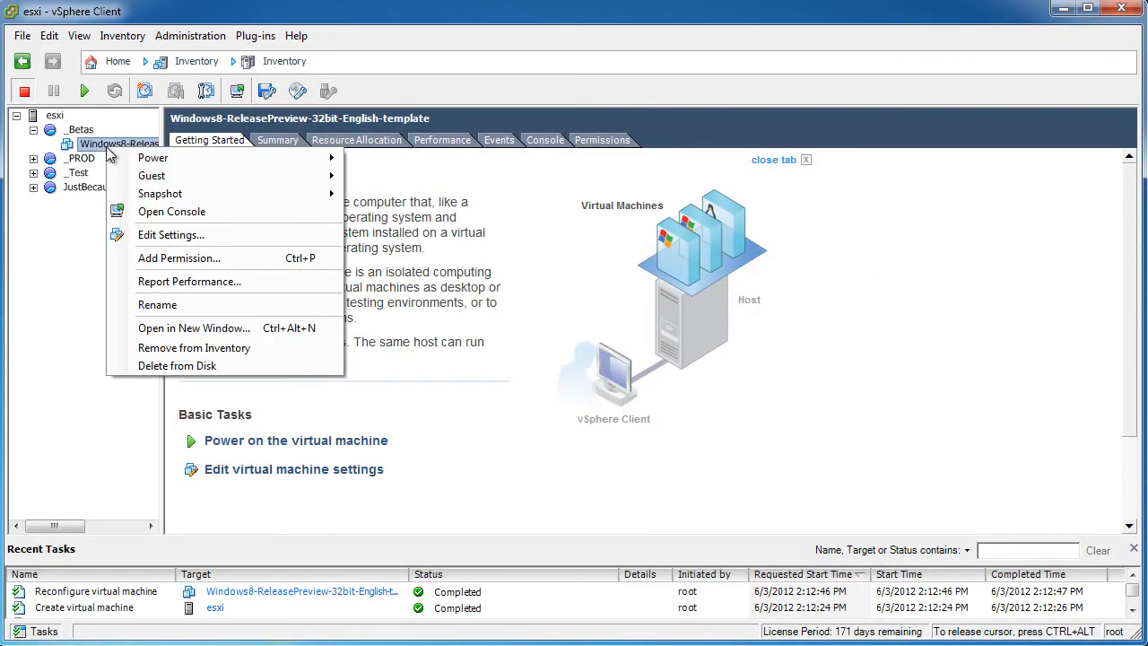
{"action": "left_click", "coordinate": [170, 211]}
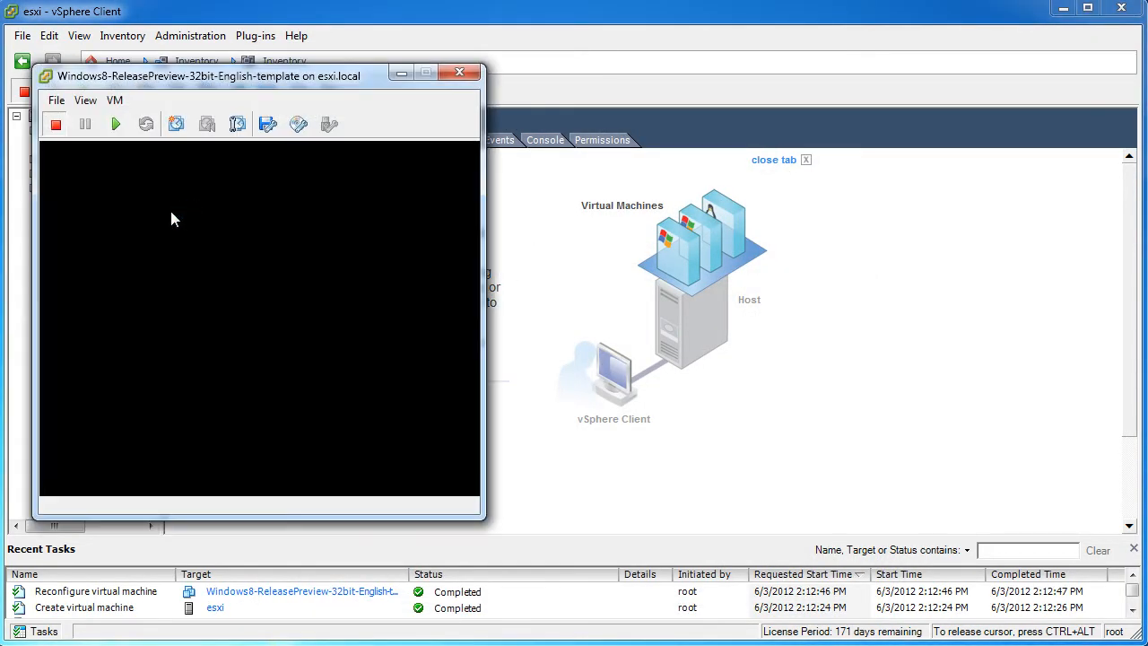
{"action": "left_click", "coordinate": [1062, 8]}
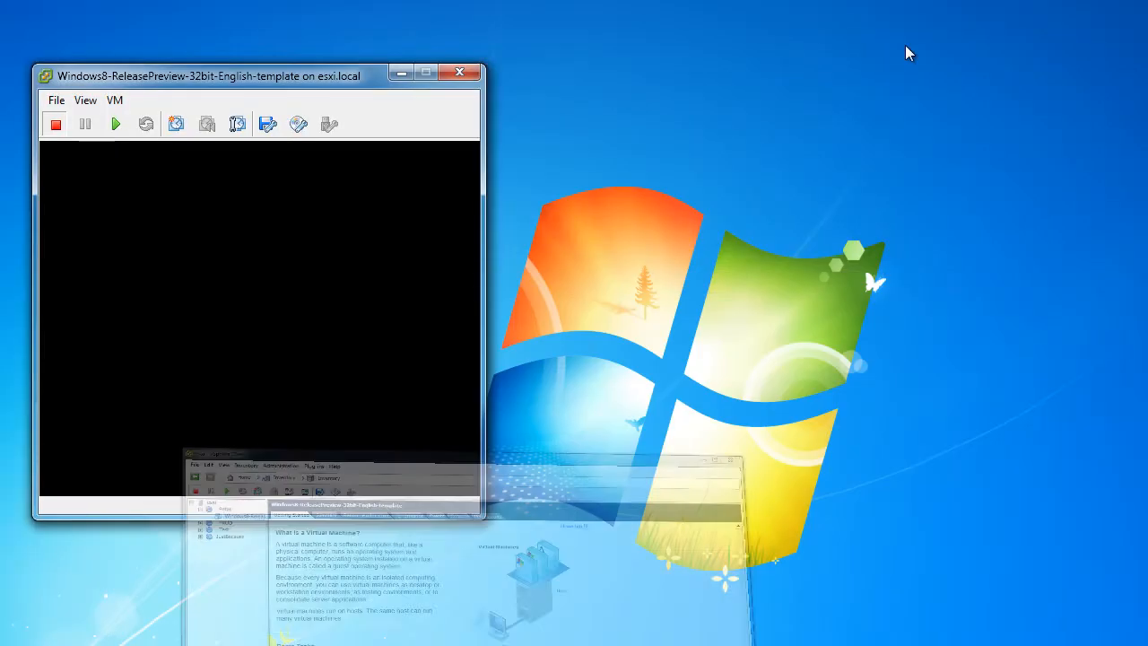
{"action": "left_click_drag", "start_coordinate": [224, 88], "coordinate": [193, 22]}
{"action": "left_click", "coordinate": [84, 63]}
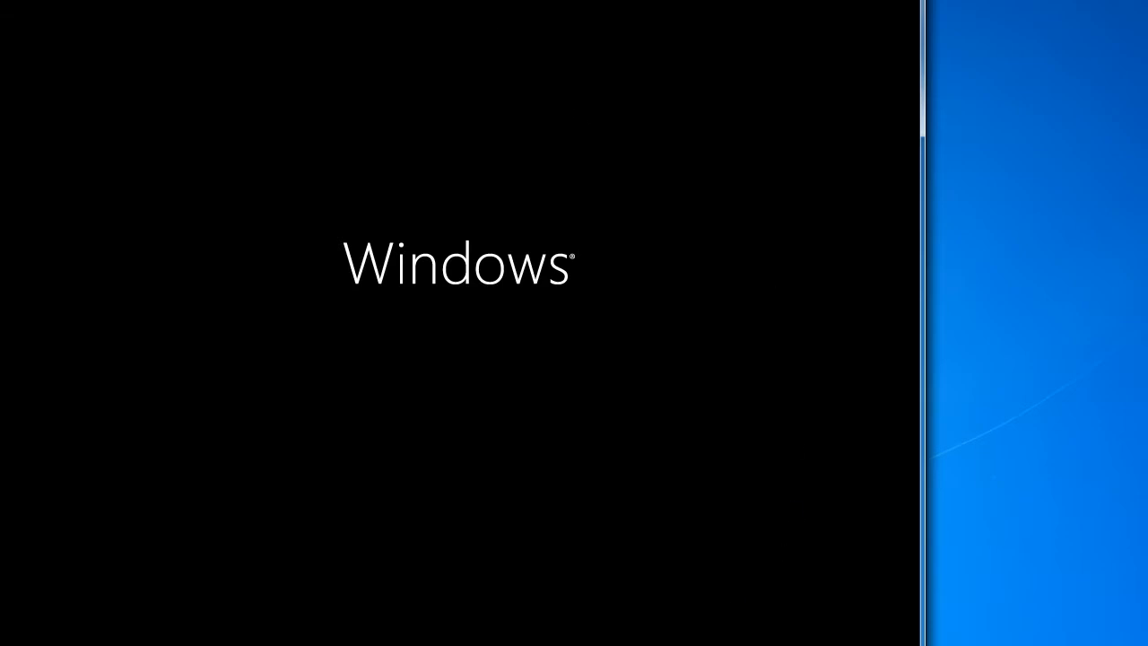
Launch Free Stopwatch from the Start menu
{"action": "key", "text": "super"}
{"action": "type", "text": "ping"}
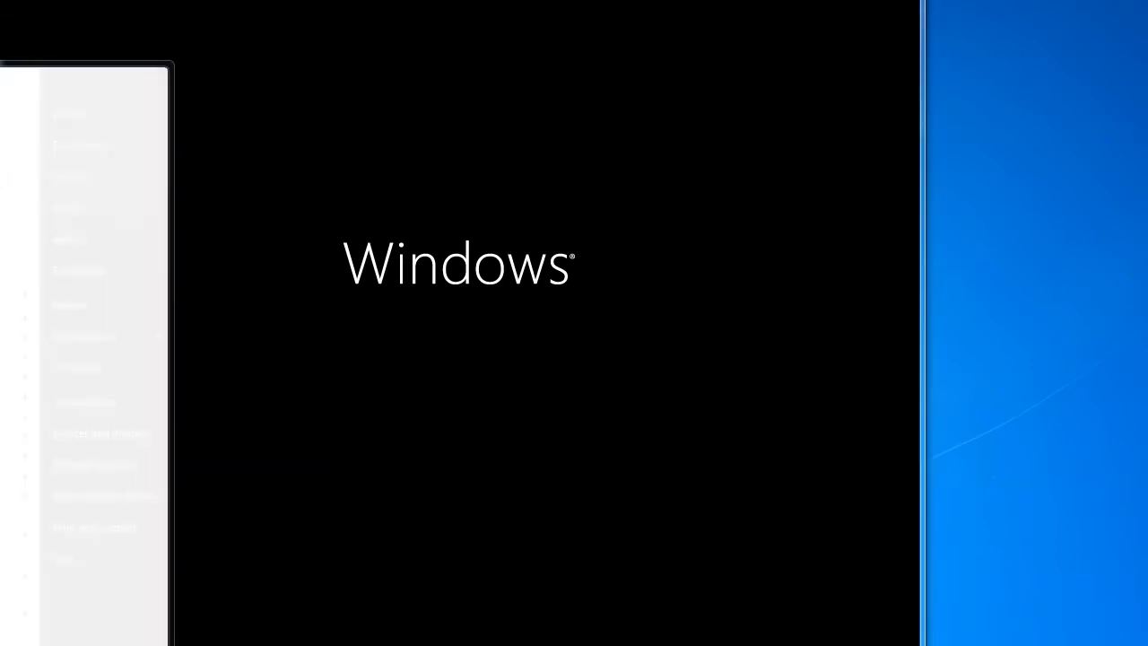
{"action": "key", "text": "Return"}
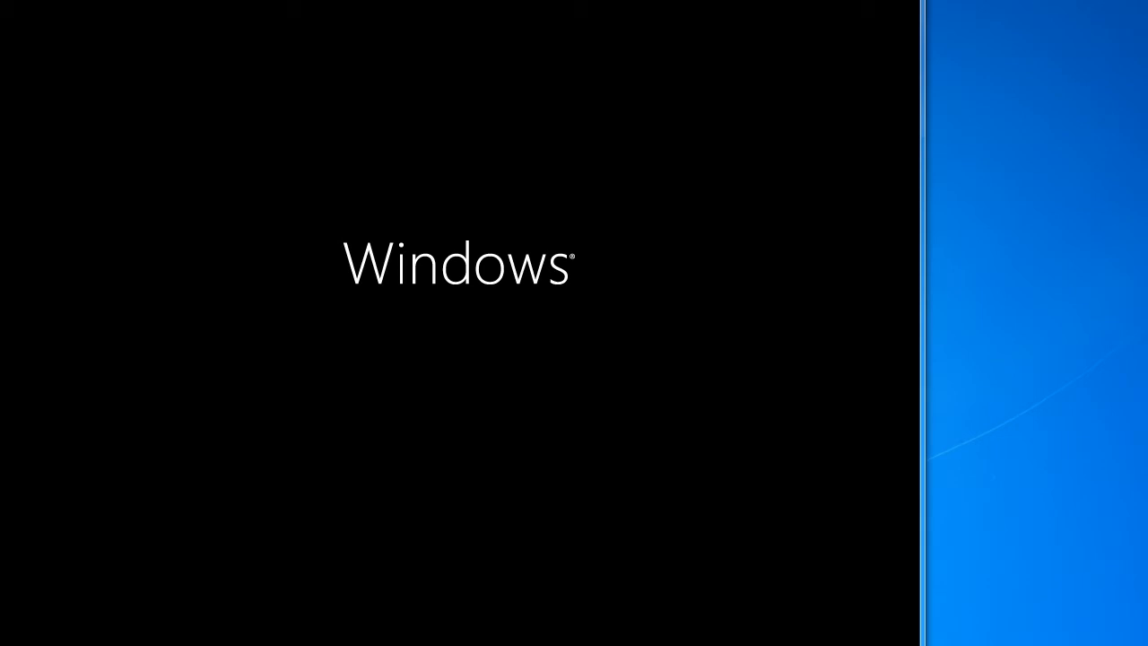
Start the stopwatch, move it to the bottom-right, and return focus to the VM console
{"action": "left_click", "coordinate": [472, 369]}
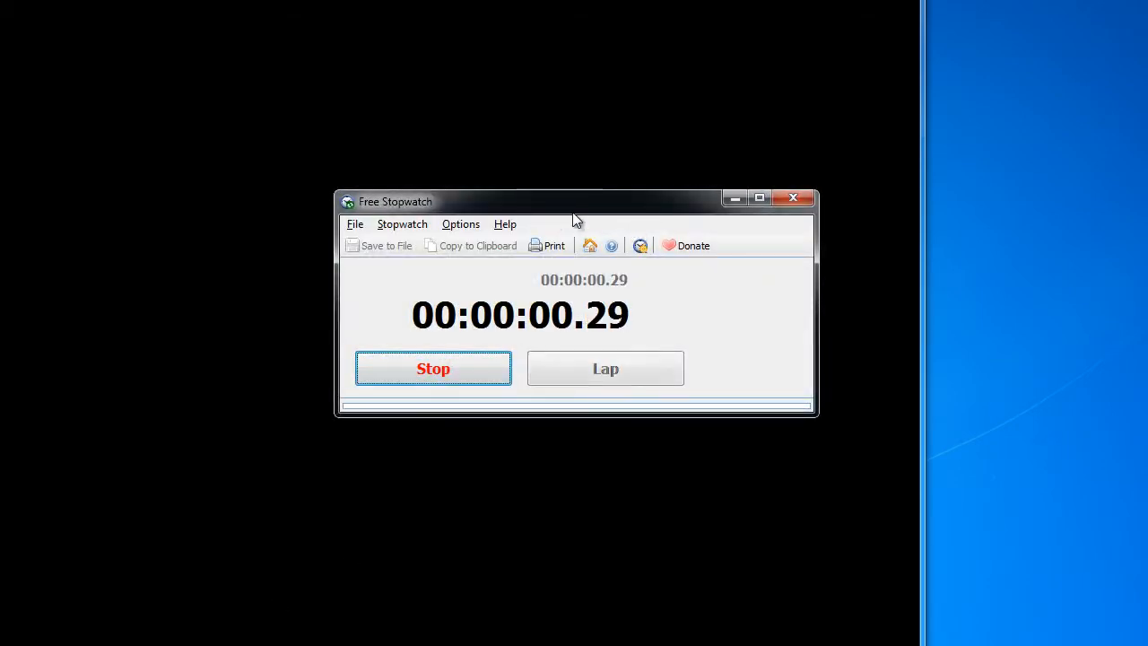
{"action": "left_click_drag", "start_coordinate": [571, 212], "coordinate": [1085, 522]}
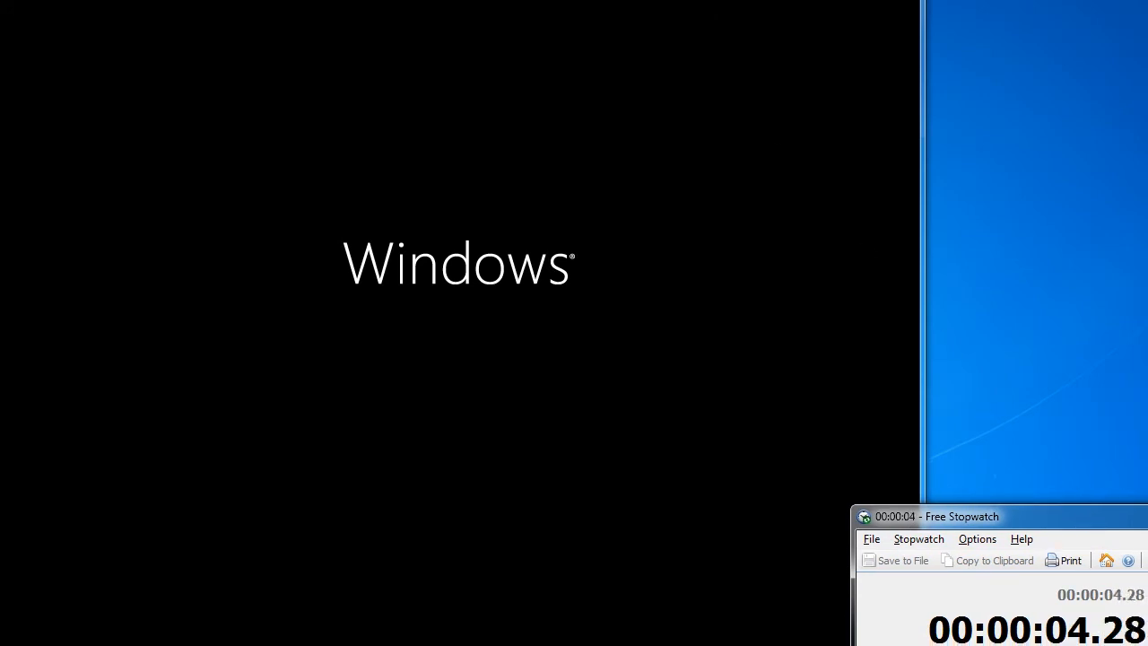
{"action": "left_click", "coordinate": [866, 251]}
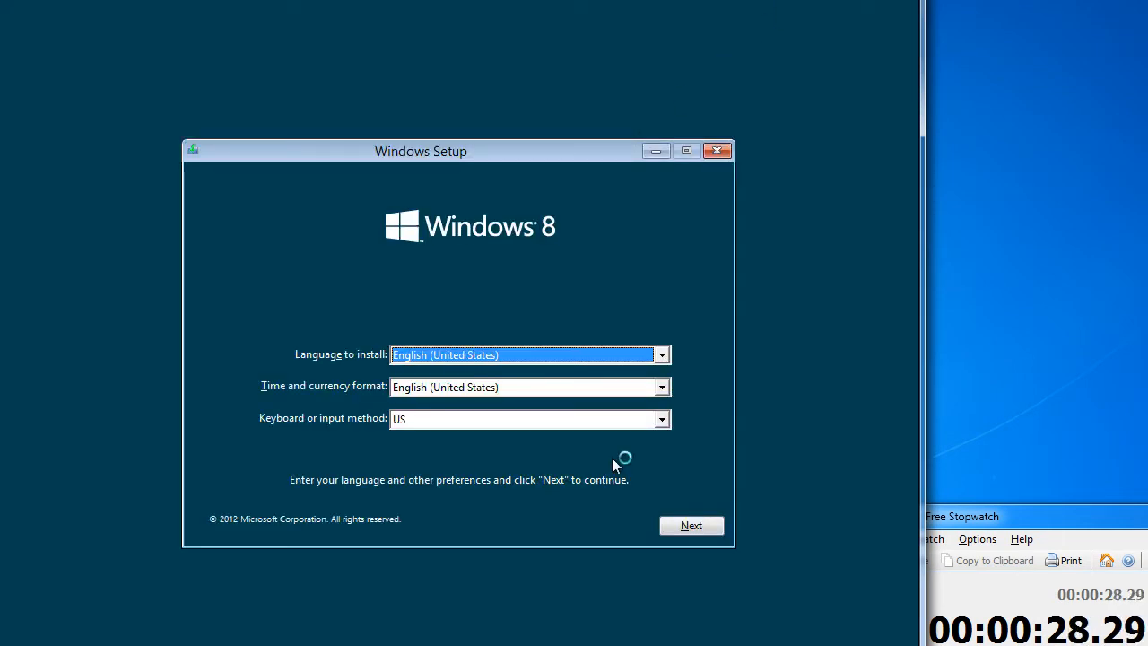
Accept the English (United States) language defaults and choose Install now
{"action": "left_click", "coordinate": [706, 529]}
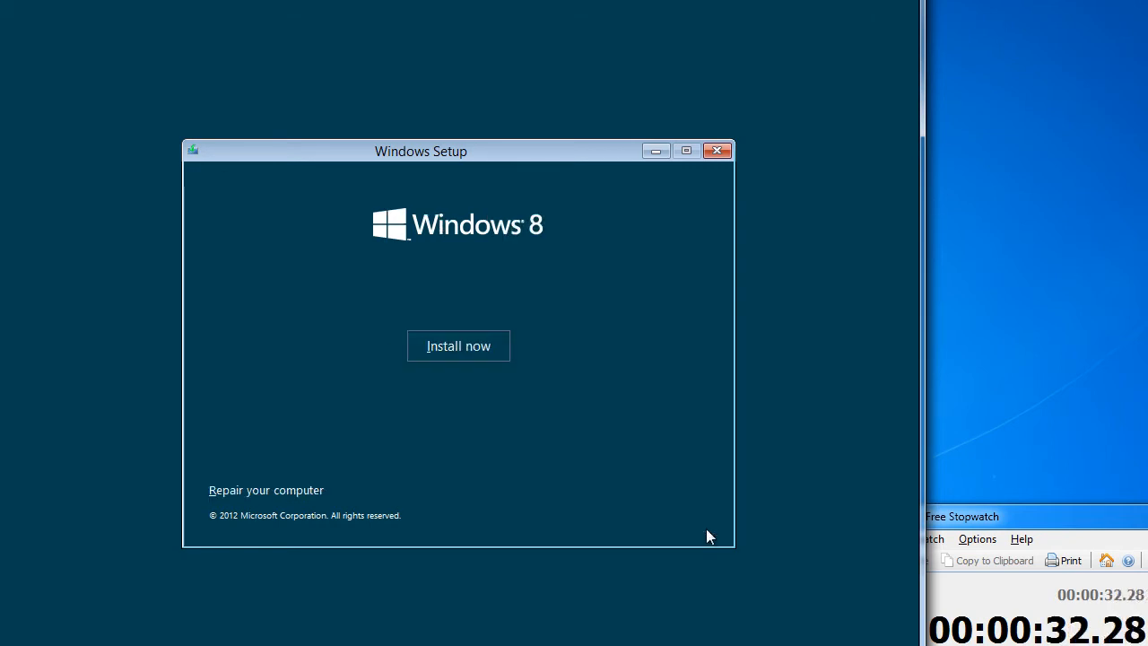
{"action": "left_click", "coordinate": [470, 357]}
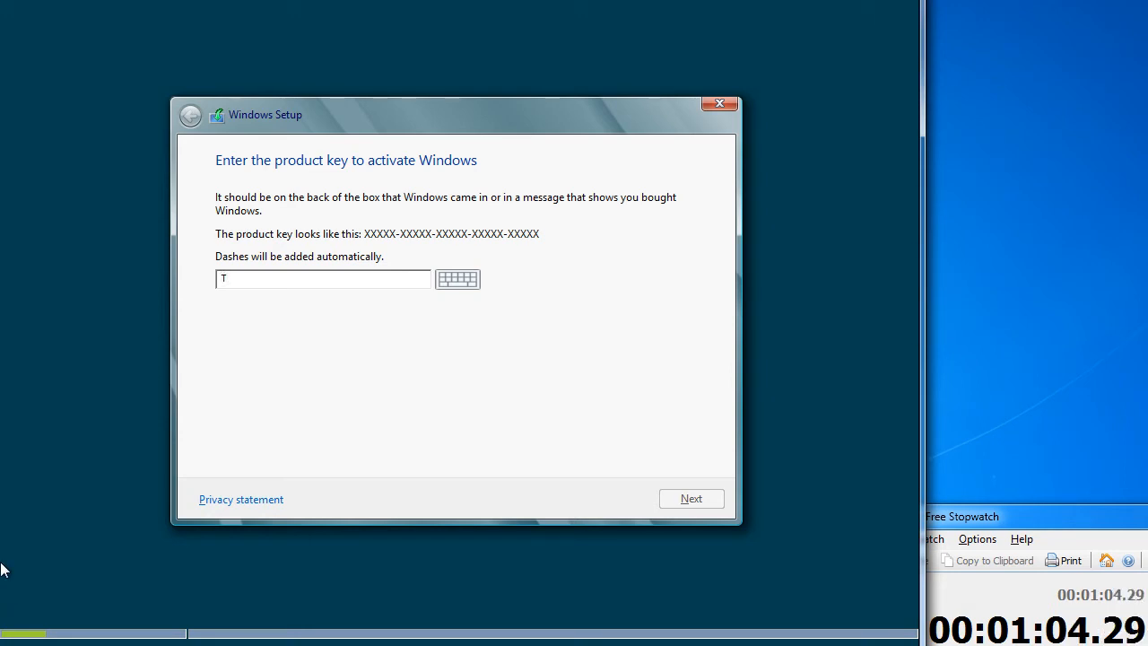
Type the rest of the Windows product key and submit it
{"action": "type", "text": "K8TP"}
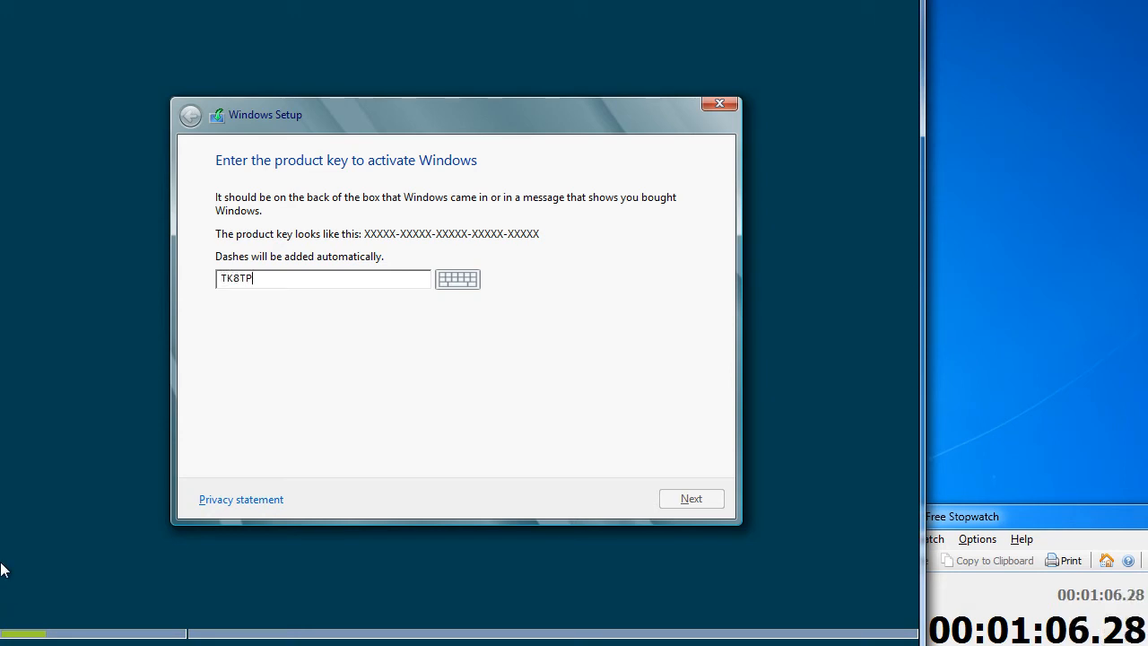
{"action": "type", "text": "-9JN"}
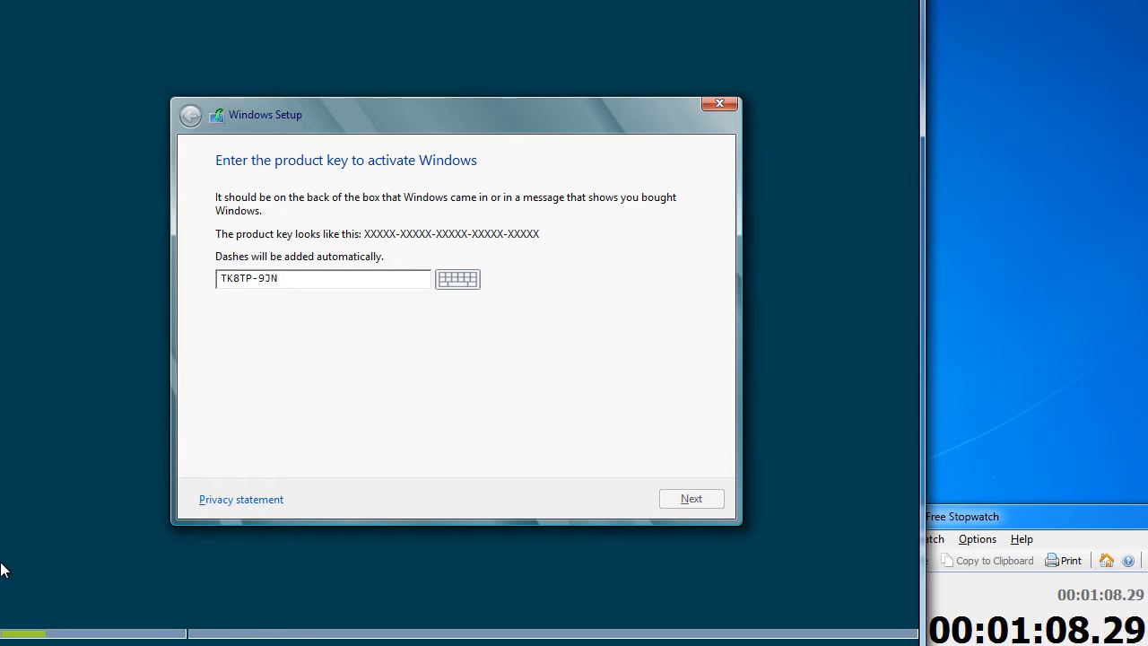
{"action": "type", "text": "6P-7"}
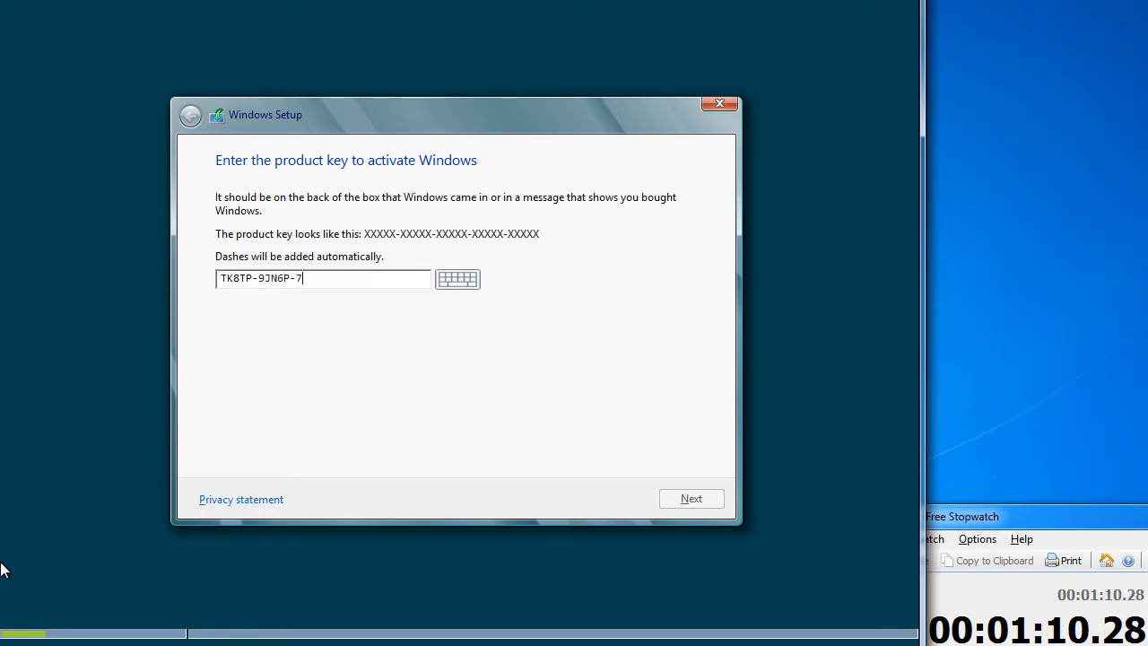
{"action": "type", "text": "X7W"}
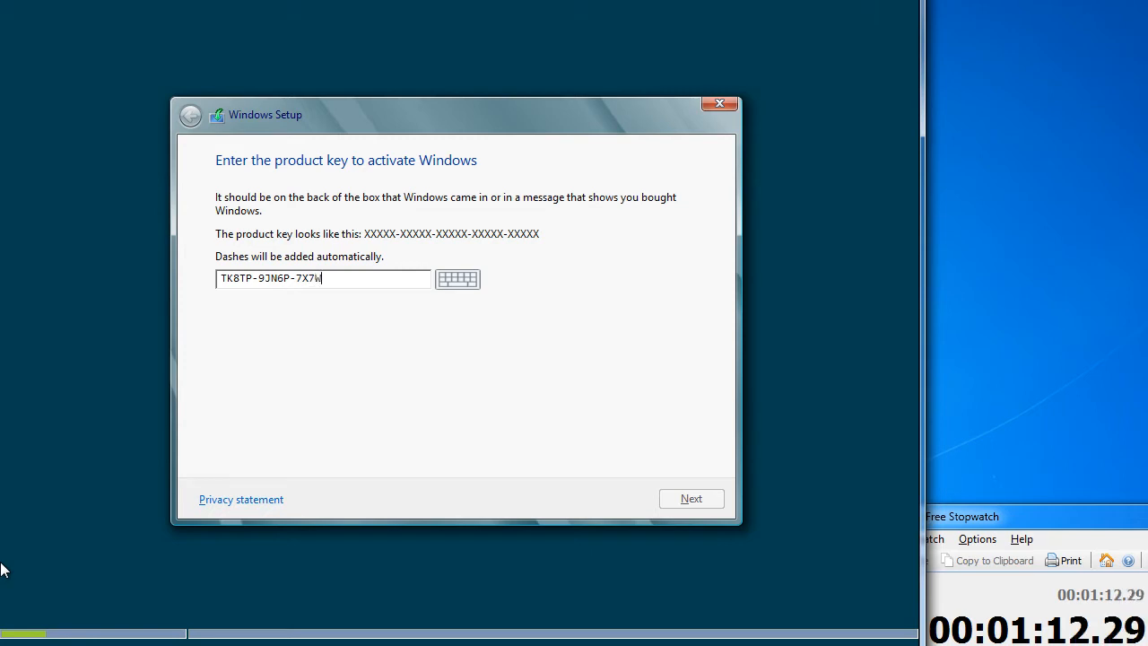
{"action": "type", "text": "W-RFFTV-B"}
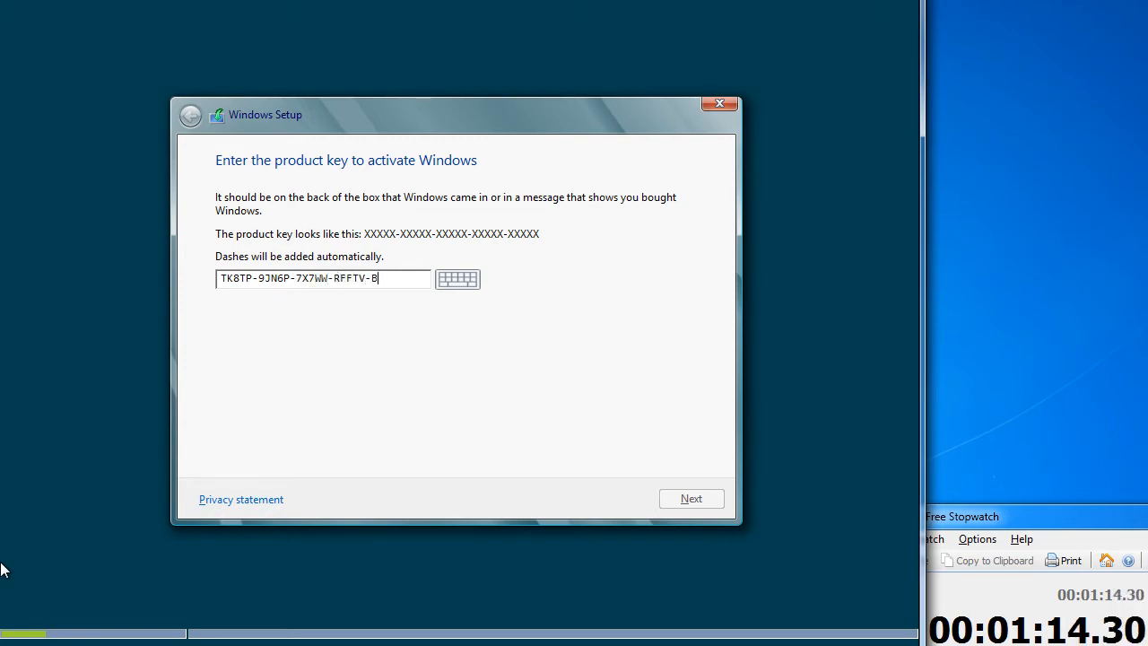
{"action": "type", "text": "7QPF"}
{"action": "key", "text": "Return"}
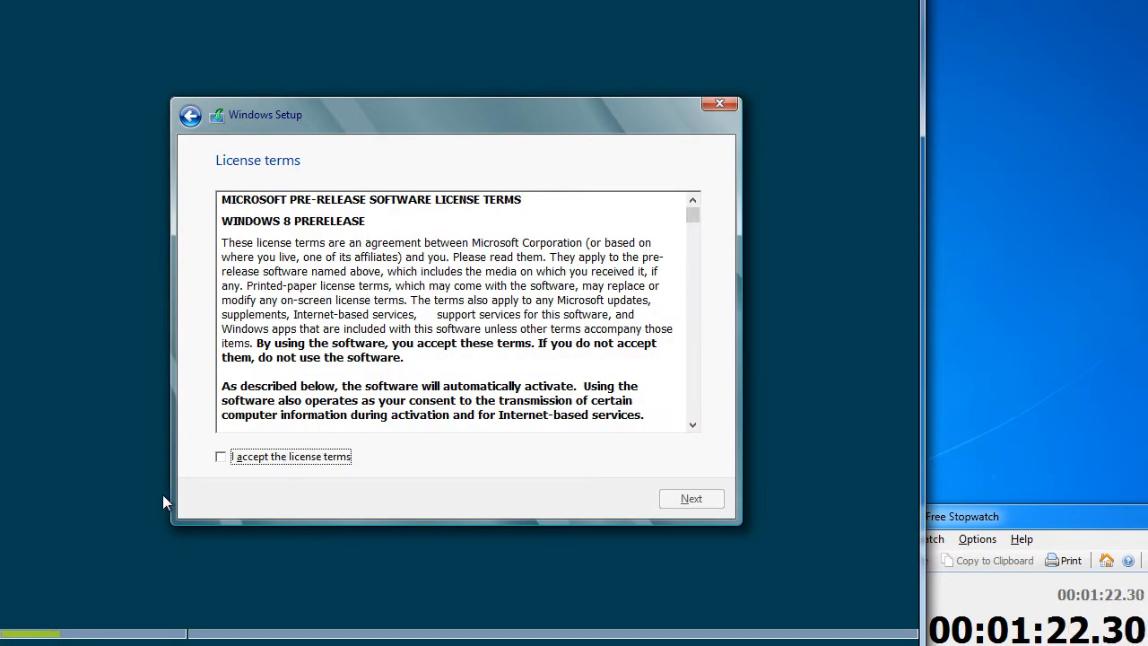
Accept the Windows 8 Release Preview license terms, scroll through them, and continue
{"action": "left_click", "coordinate": [275, 460]}
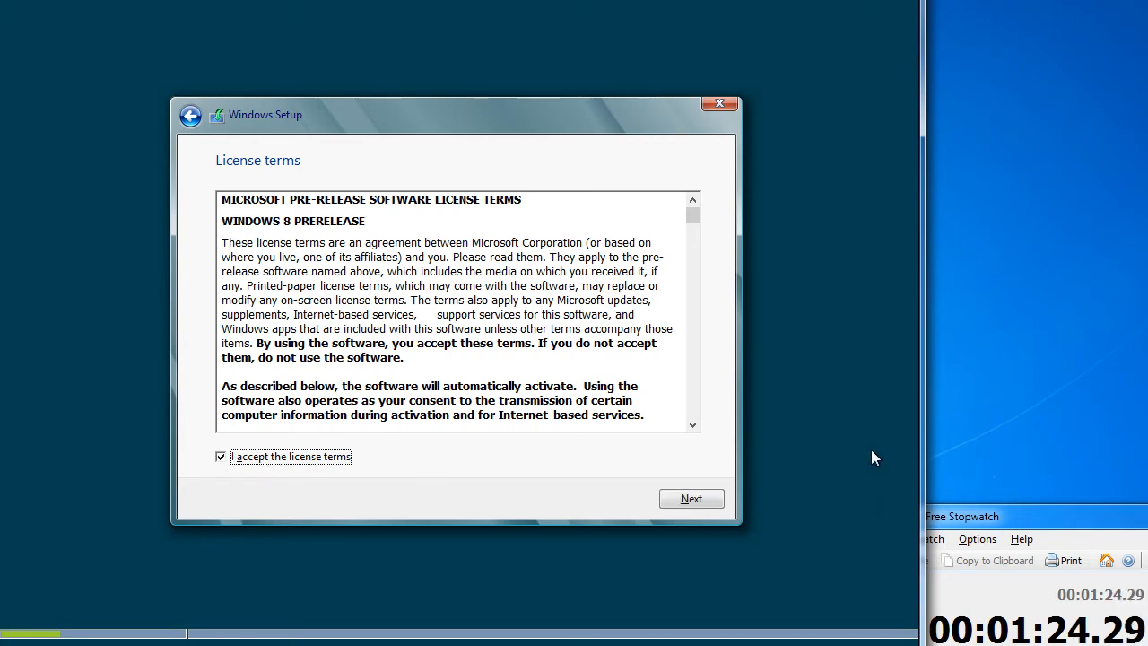
{"action": "scroll", "coordinate": [697, 416], "scroll_direction": "down", "scroll_amount": 15}
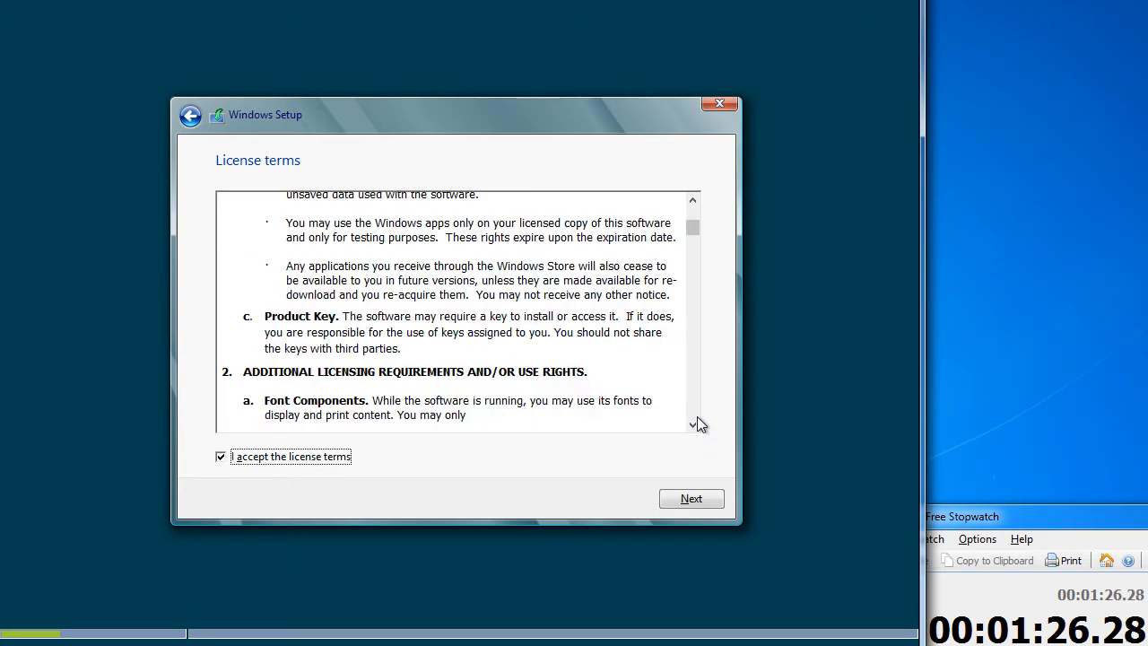
{"action": "scroll", "coordinate": [697, 418], "scroll_direction": "down", "scroll_amount": 15}
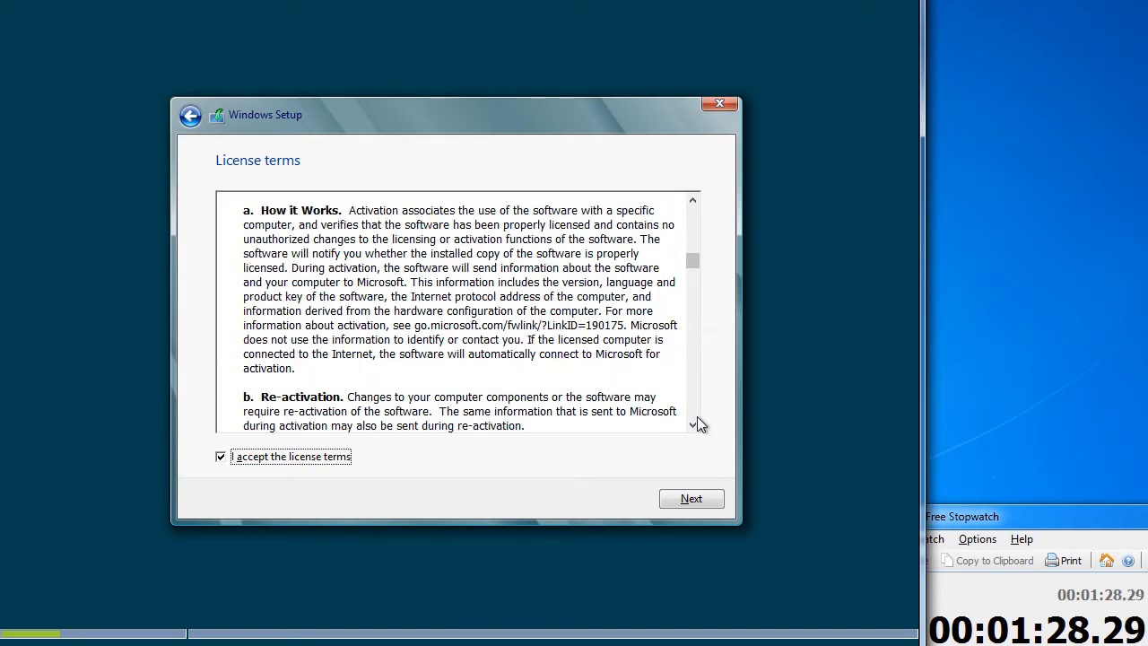
{"action": "scroll", "coordinate": [697, 418], "scroll_direction": "down", "scroll_amount": 15}
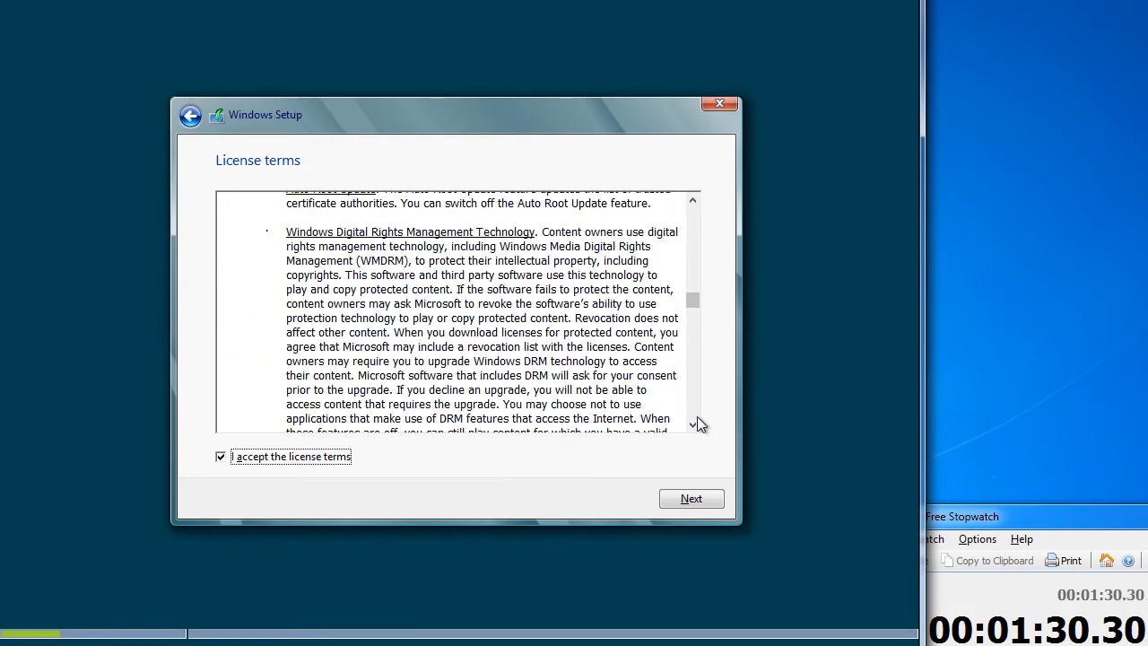
{"action": "scroll", "coordinate": [697, 418], "scroll_direction": "down", "scroll_amount": 15}
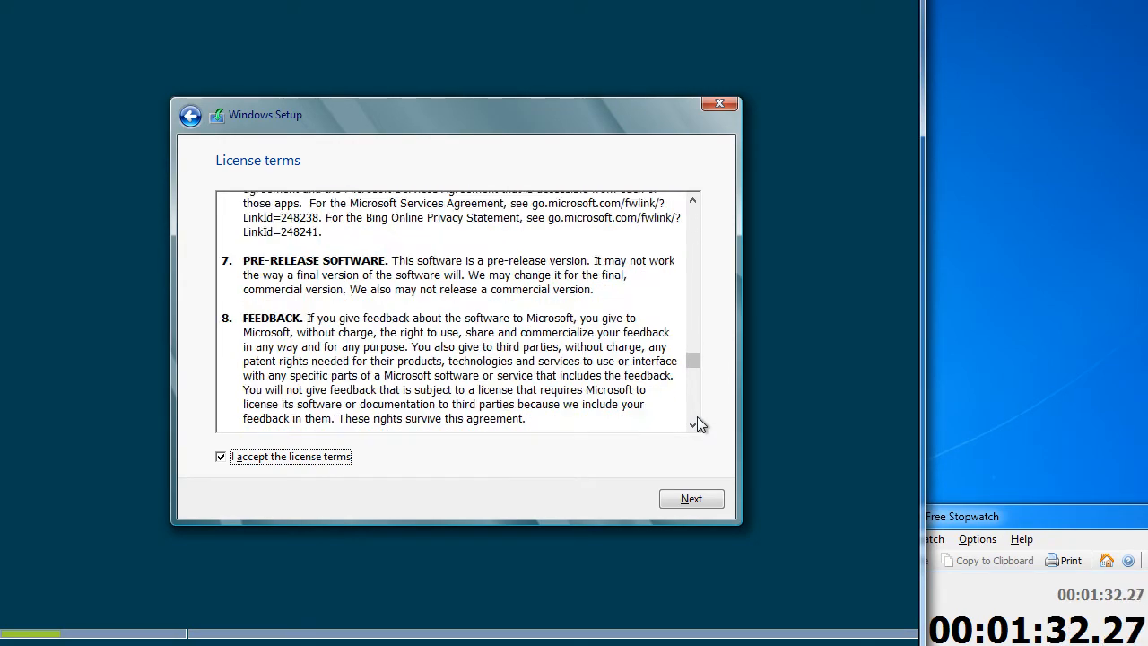
{"action": "scroll", "coordinate": [697, 417], "scroll_direction": "down", "scroll_amount": 15}
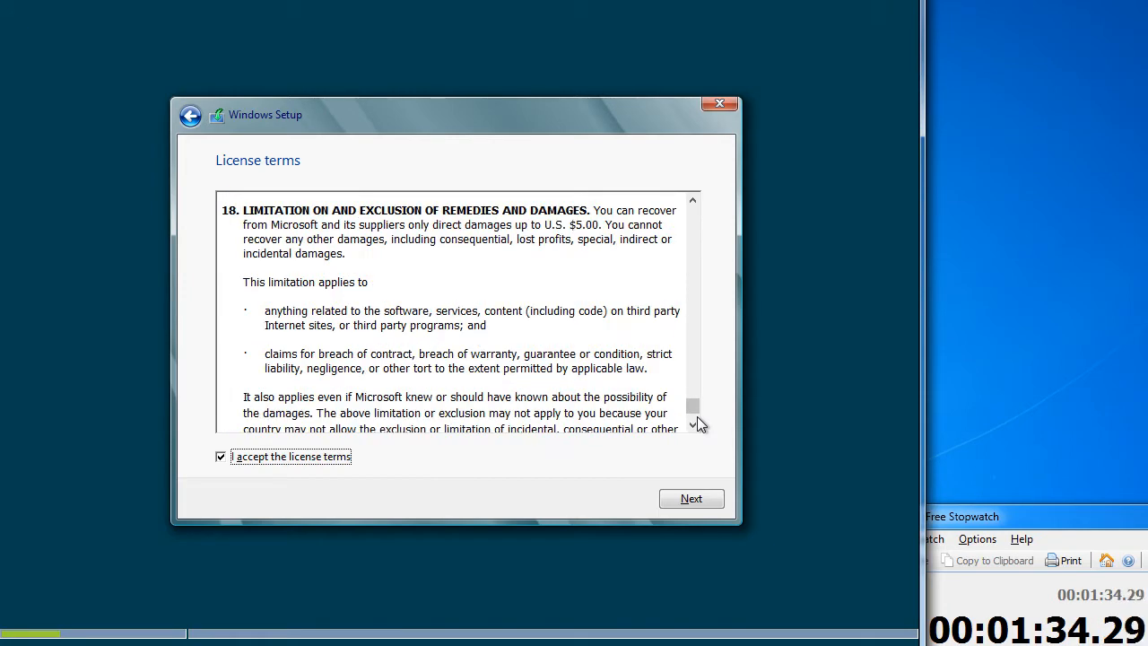
{"action": "left_click", "coordinate": [709, 503]}
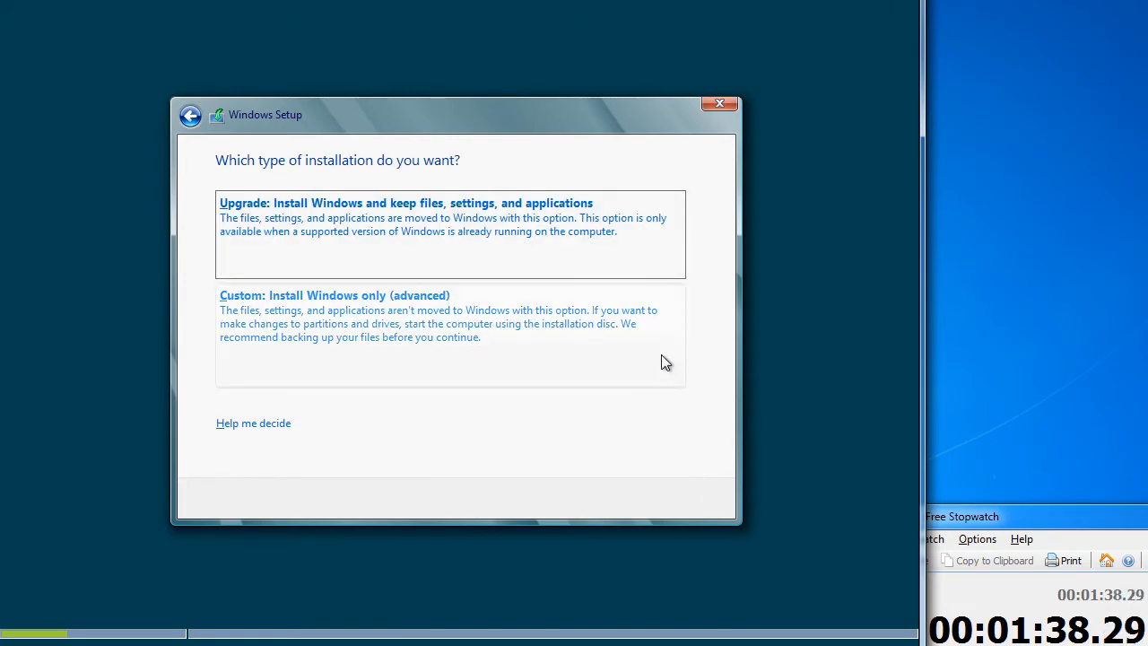
Start a Custom install onto Drive 0's 750 GB unallocated space, then rearrange the stopwatch and client windows
{"action": "left_click", "coordinate": [661, 358]}
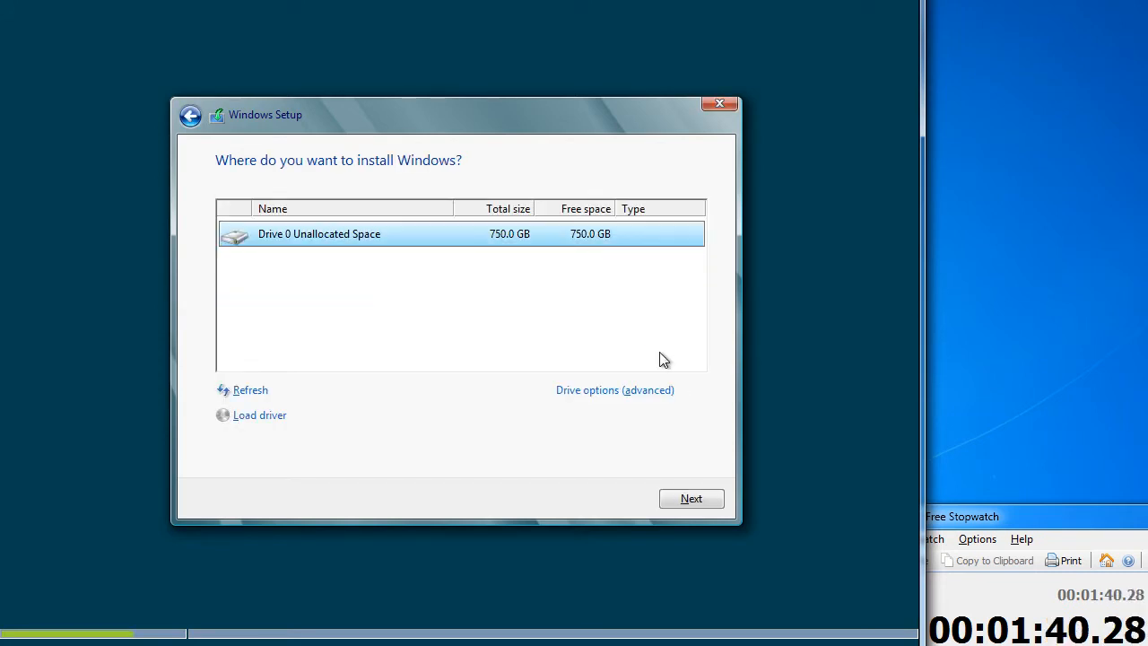
{"action": "left_click", "coordinate": [706, 504]}
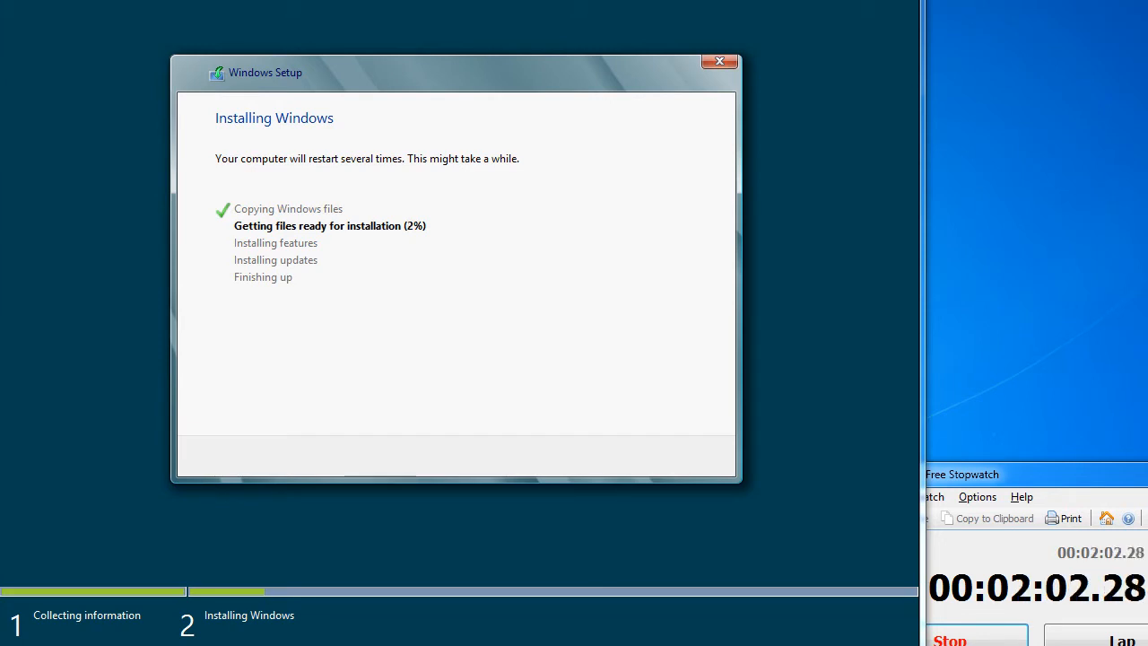
{"action": "left_click_drag", "start_coordinate": [1059, 475], "coordinate": [1057, 514]}
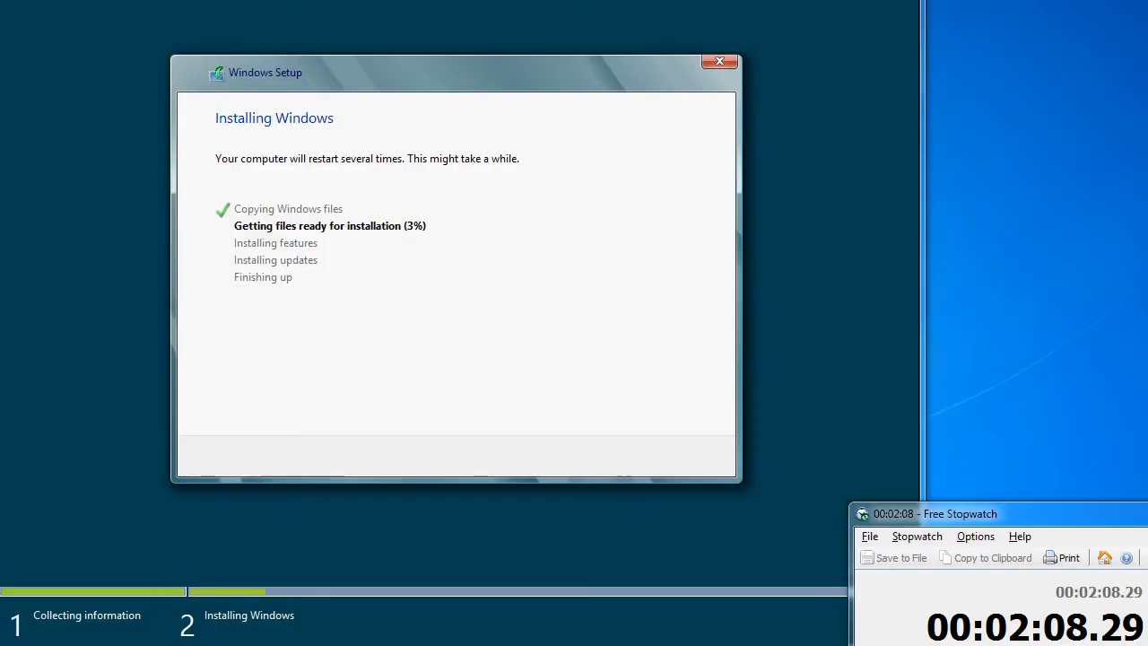
{"action": "key", "text": "alt+Tab"}
{"action": "left_click_drag", "start_coordinate": [403, 0], "coordinate": [1142, 32]}
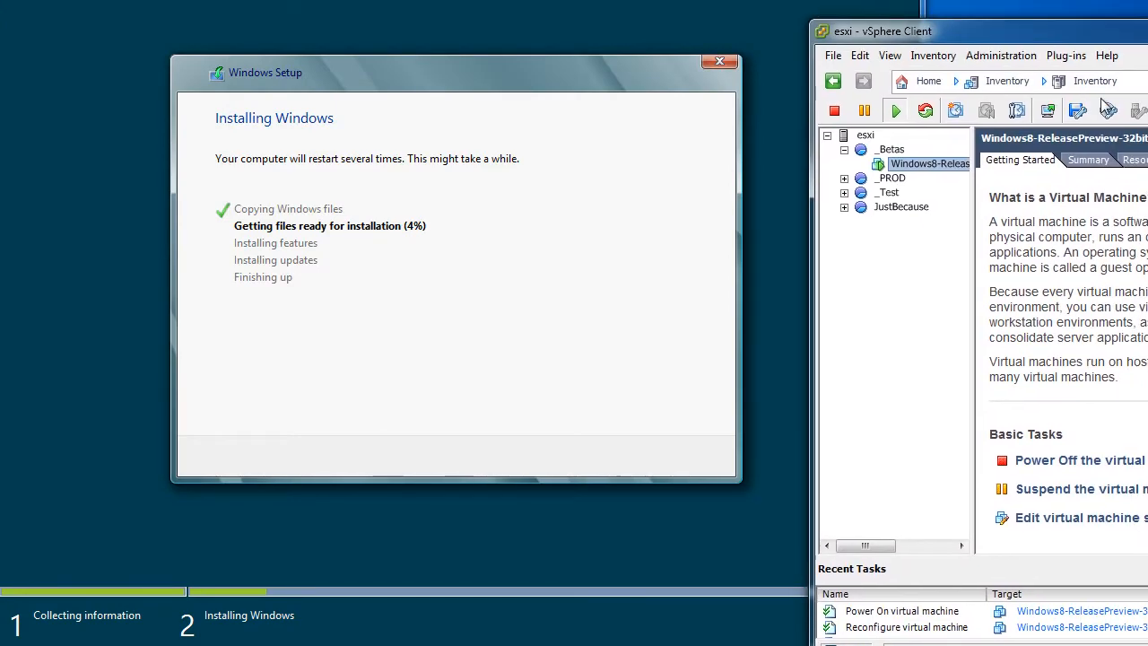
Open the Datastore Browser for the esxi host's LSI-RAID5 datastore beside the setup console
{"action": "left_click", "coordinate": [856, 137]}
{"action": "left_click_drag", "start_coordinate": [1072, 31], "coordinate": [786, 64]}
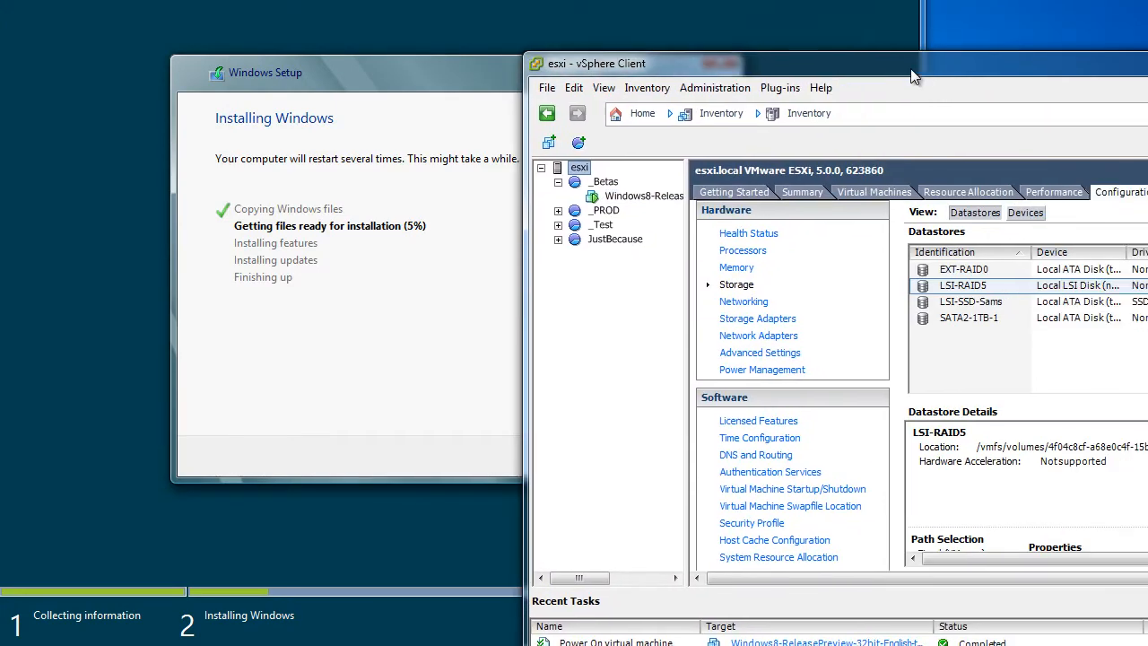
{"action": "right_click", "coordinate": [978, 287]}
{"action": "left_click", "coordinate": [1032, 294]}
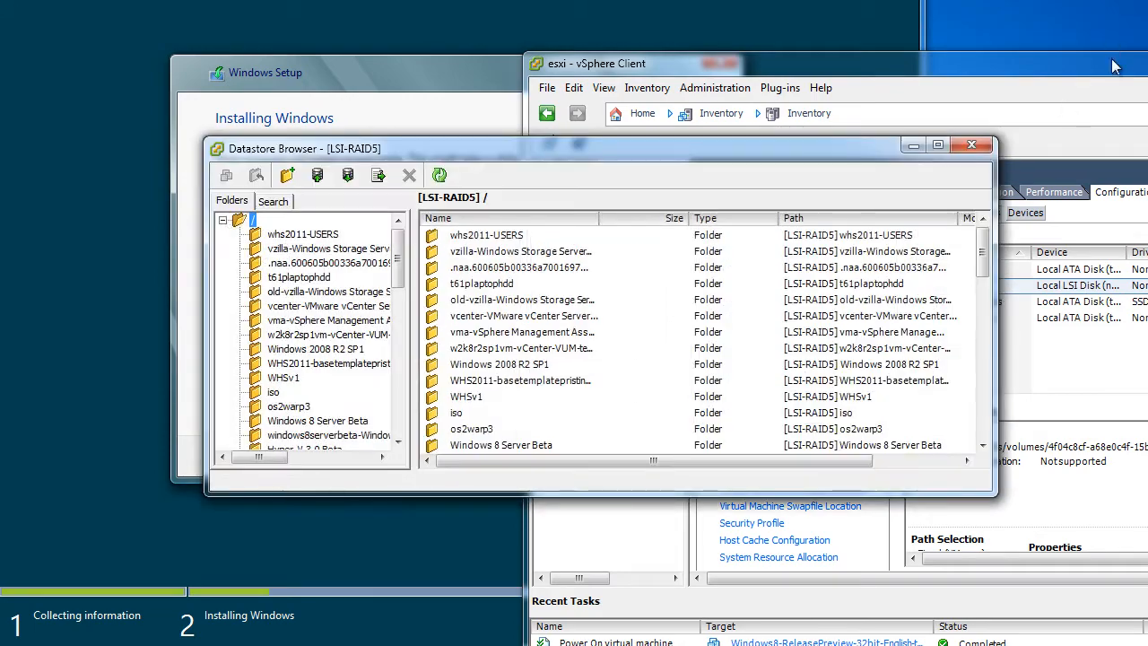
{"action": "left_click_drag", "start_coordinate": [1112, 62], "coordinate": [786, 179]}
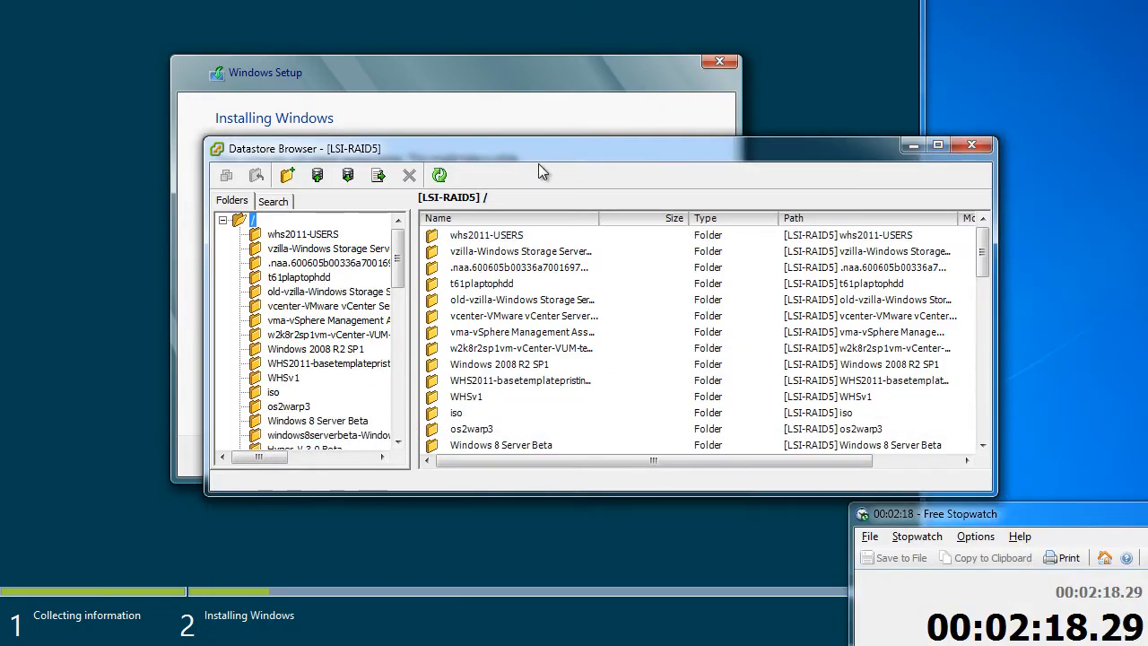
{"action": "left_click_drag", "start_coordinate": [524, 150], "coordinate": [1012, 121]}
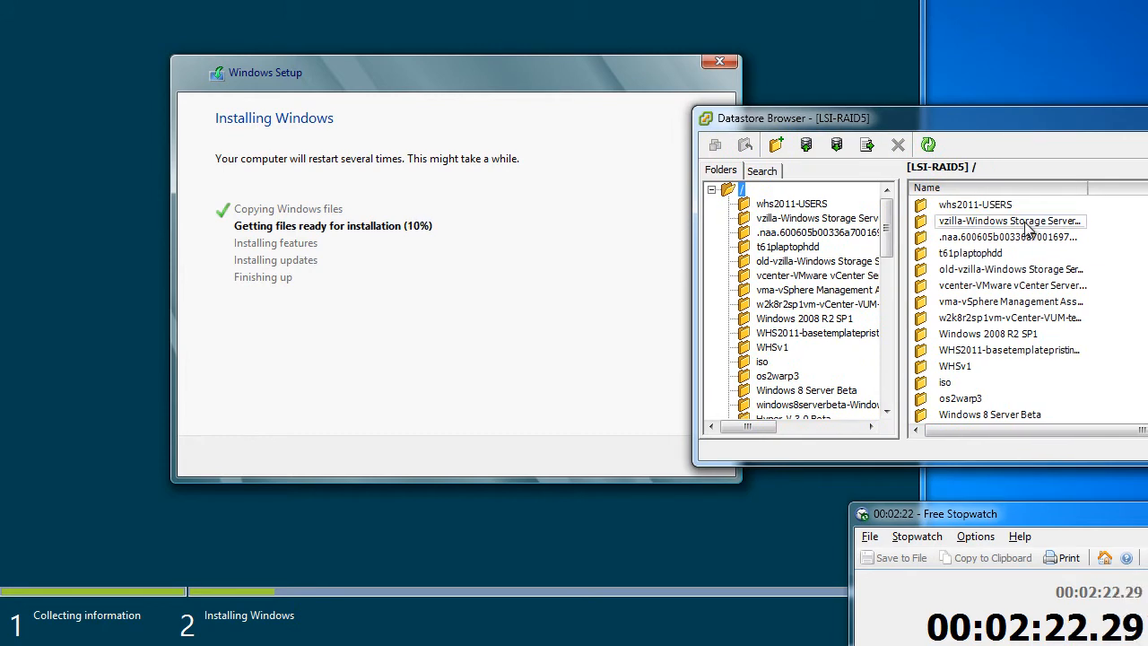
Widen and sort the Name column, then type-ahead to the Windows8-ReleasePreview-32bit-E folder
{"action": "left_click_drag", "start_coordinate": [1090, 186], "coordinate": [1141, 187]}
{"action": "left_click", "coordinate": [1018, 184]}
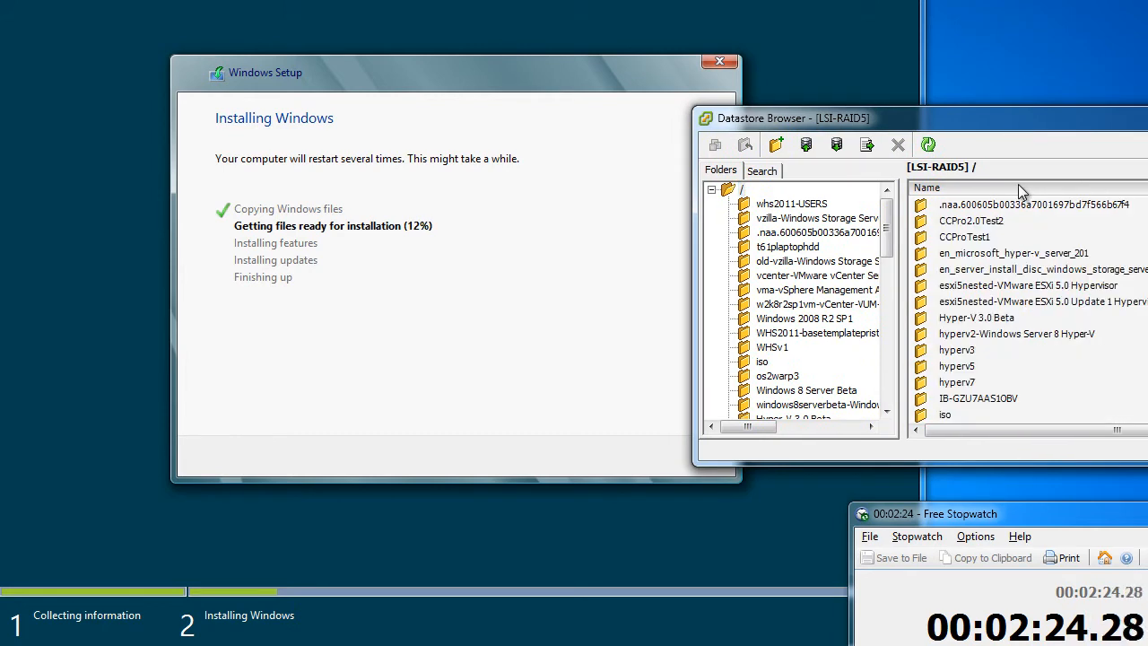
{"action": "left_click", "coordinate": [1008, 298]}
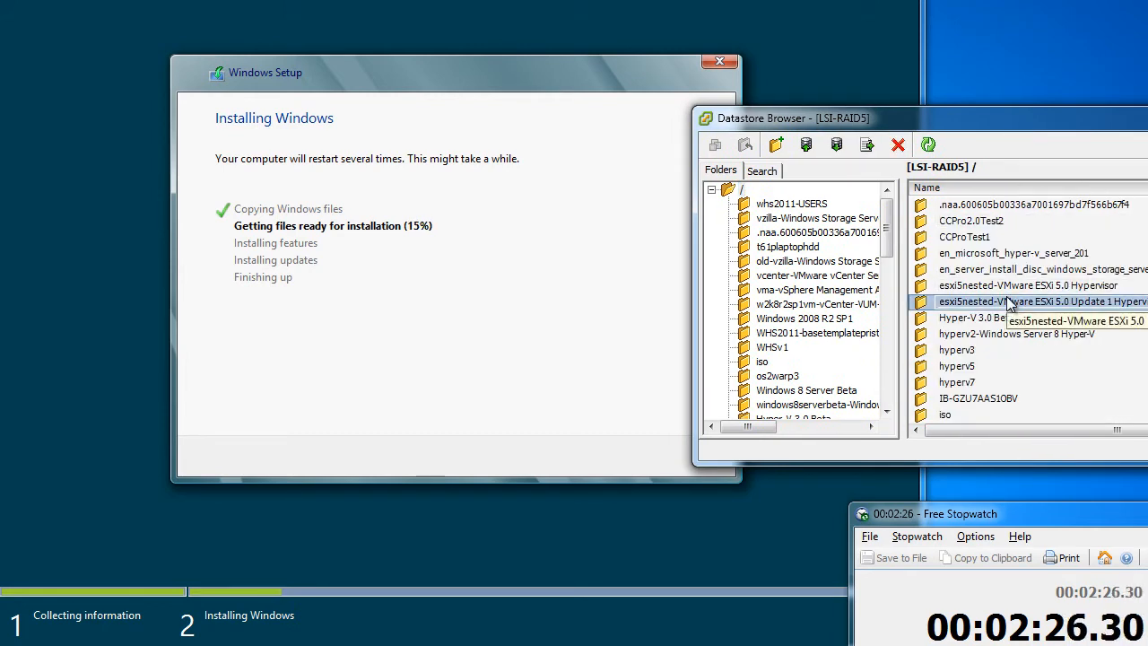
{"action": "type", "text": "windows8"}
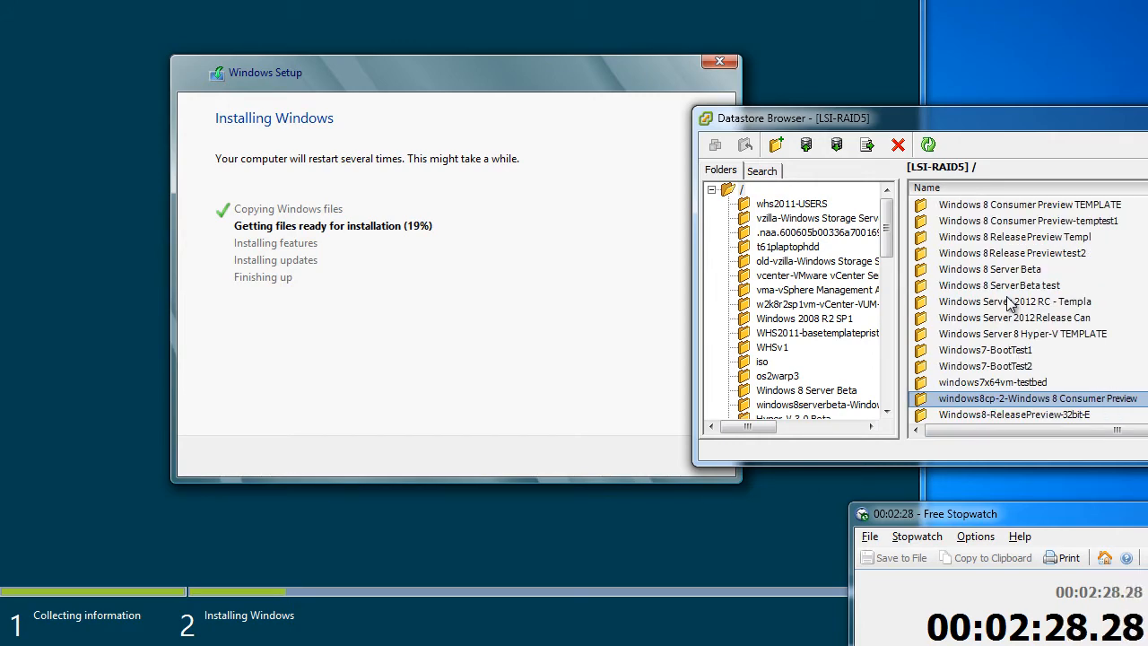
{"action": "key", "text": "Down"}
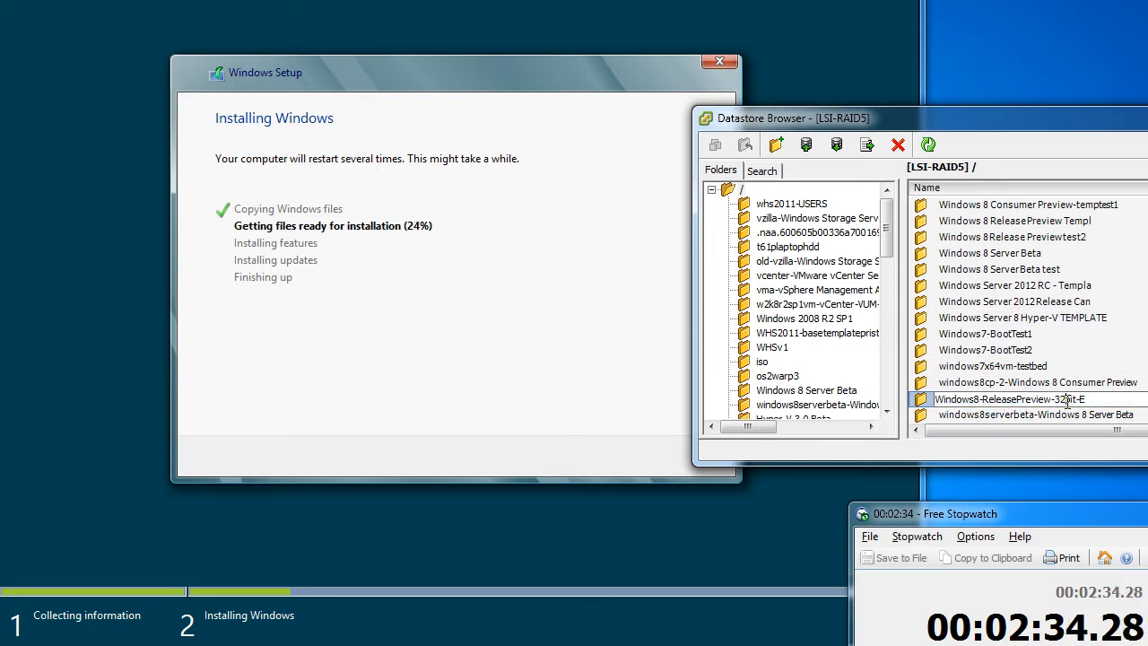
Open the Windows8-ReleasePreview-32bit-E folder, select its .vmdk file, and refresh the listing
{"action": "double_click", "coordinate": [920, 401]}
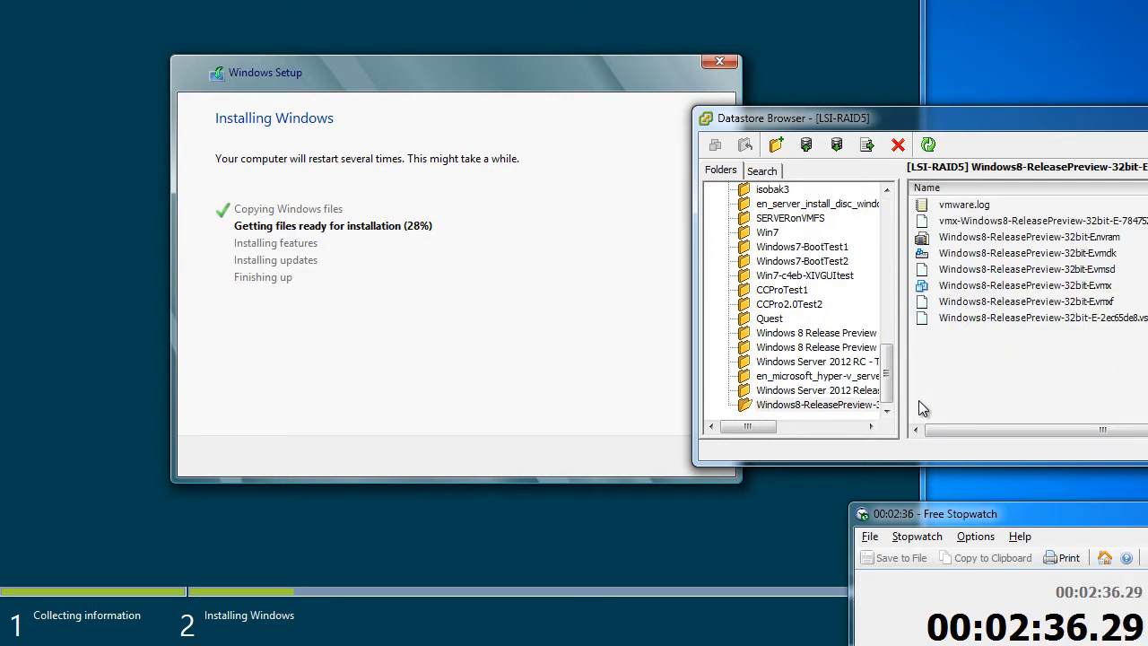
{"action": "left_click", "coordinate": [1100, 257]}
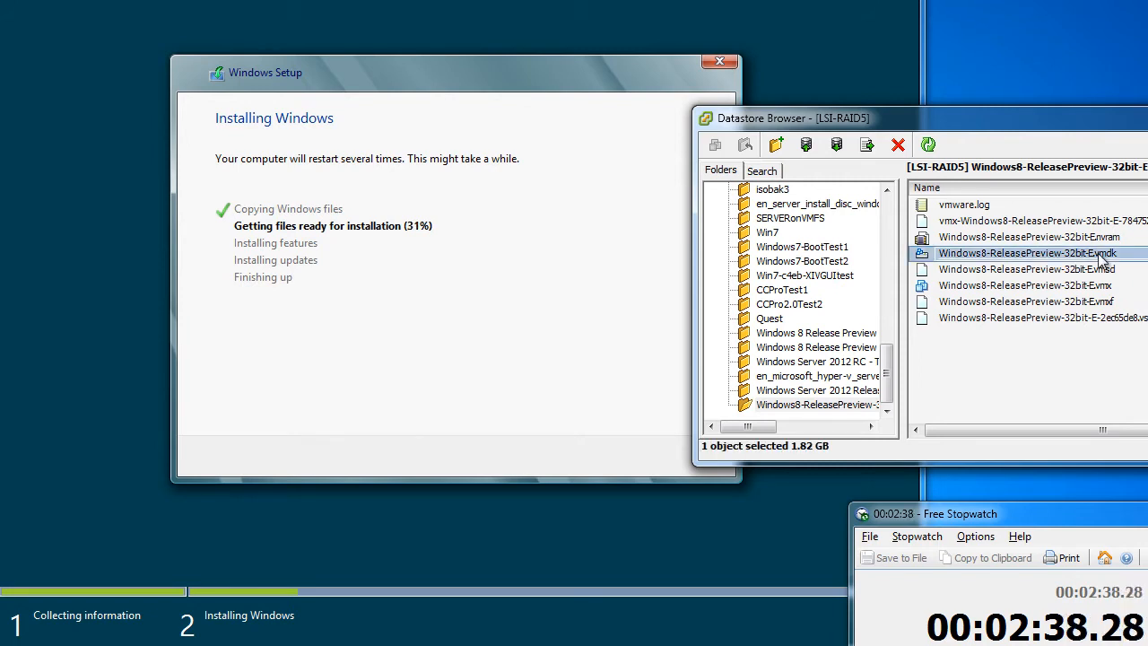
{"action": "left_click_drag", "start_coordinate": [947, 119], "coordinate": [986, 119]}
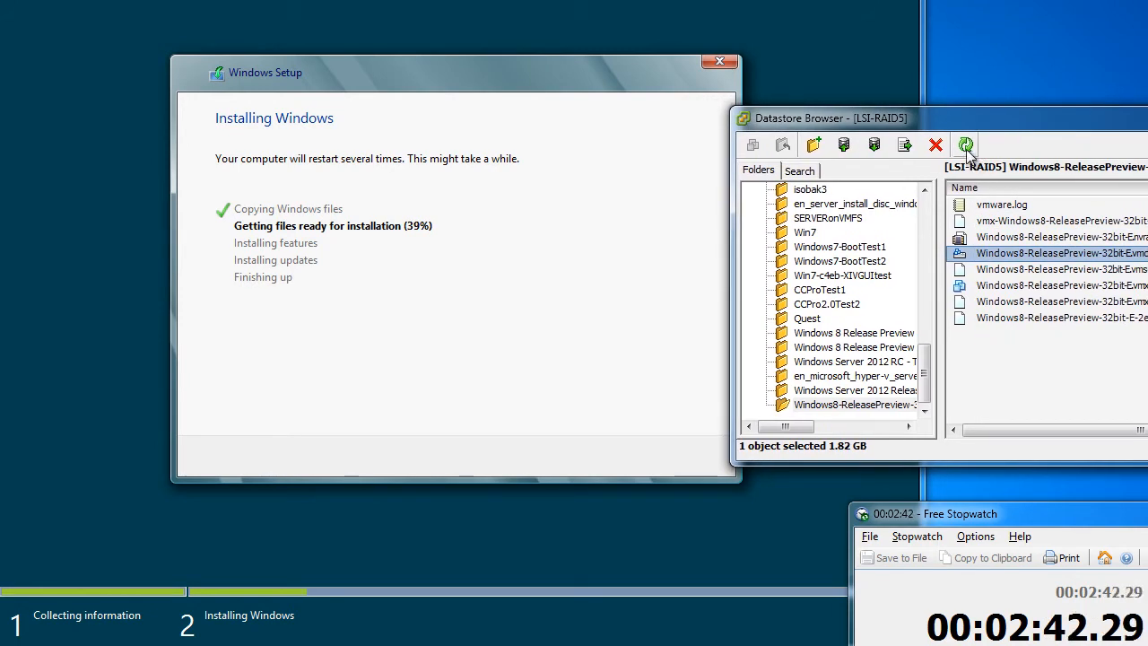
{"action": "left_click", "coordinate": [965, 144]}
{"action": "left_click_drag", "start_coordinate": [1147, 118], "coordinate": [1121, 137]}
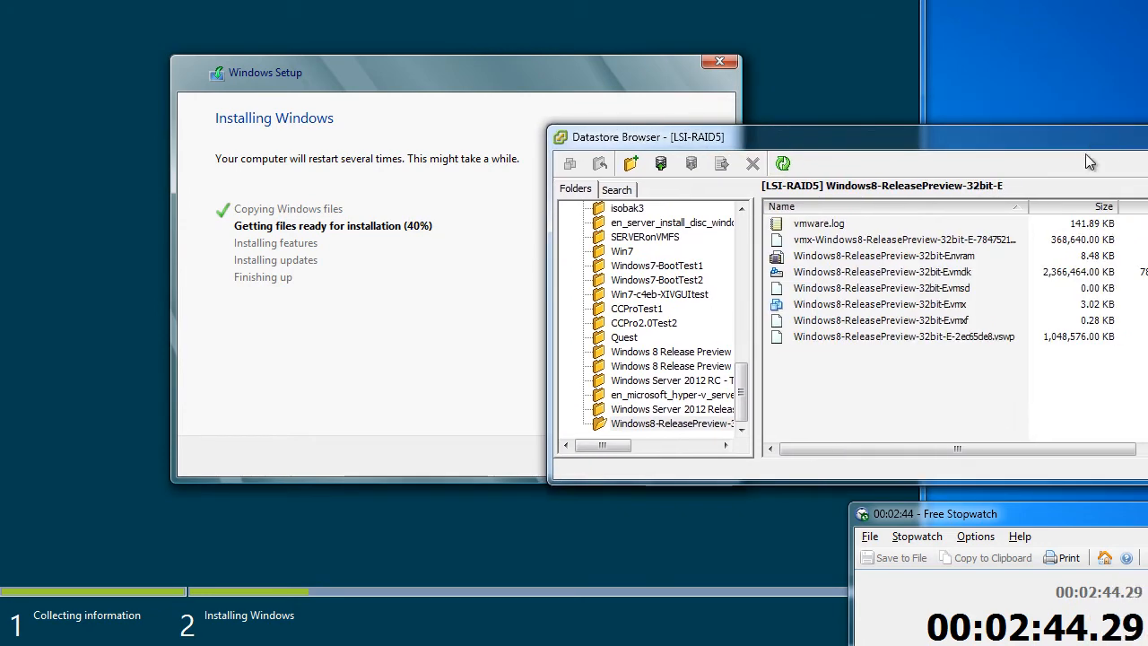
Keep refreshing while Setup finishes and reboots, watching the vmdk reach 5,638,144 KB
{"action": "left_click", "coordinate": [785, 165]}
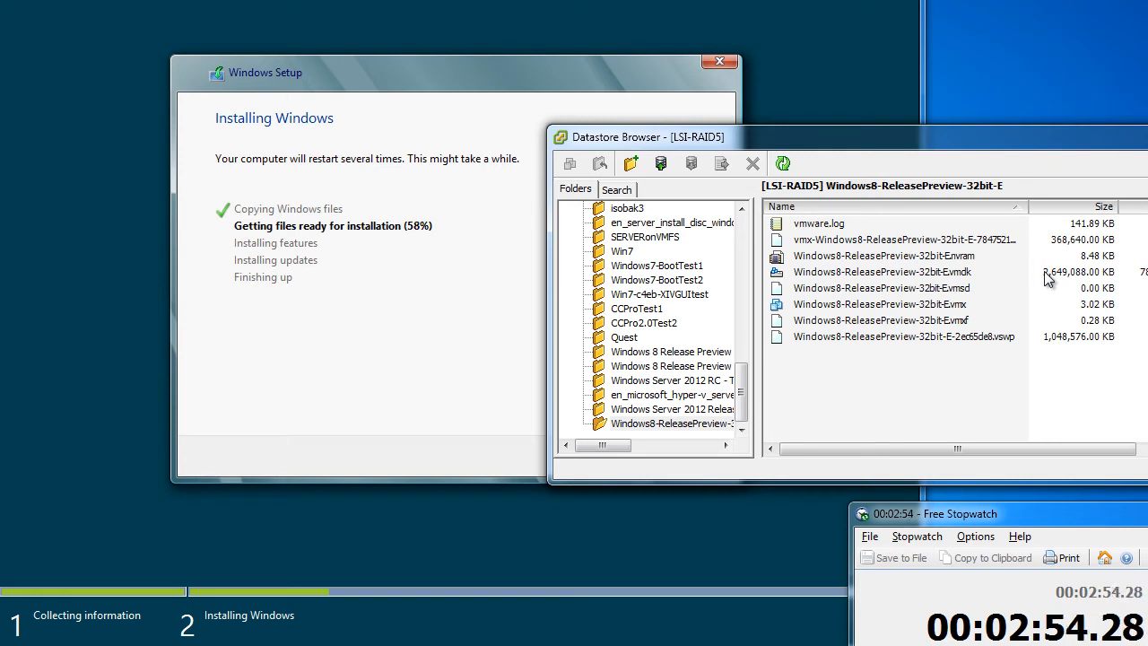
{"action": "left_click", "coordinate": [782, 164]}
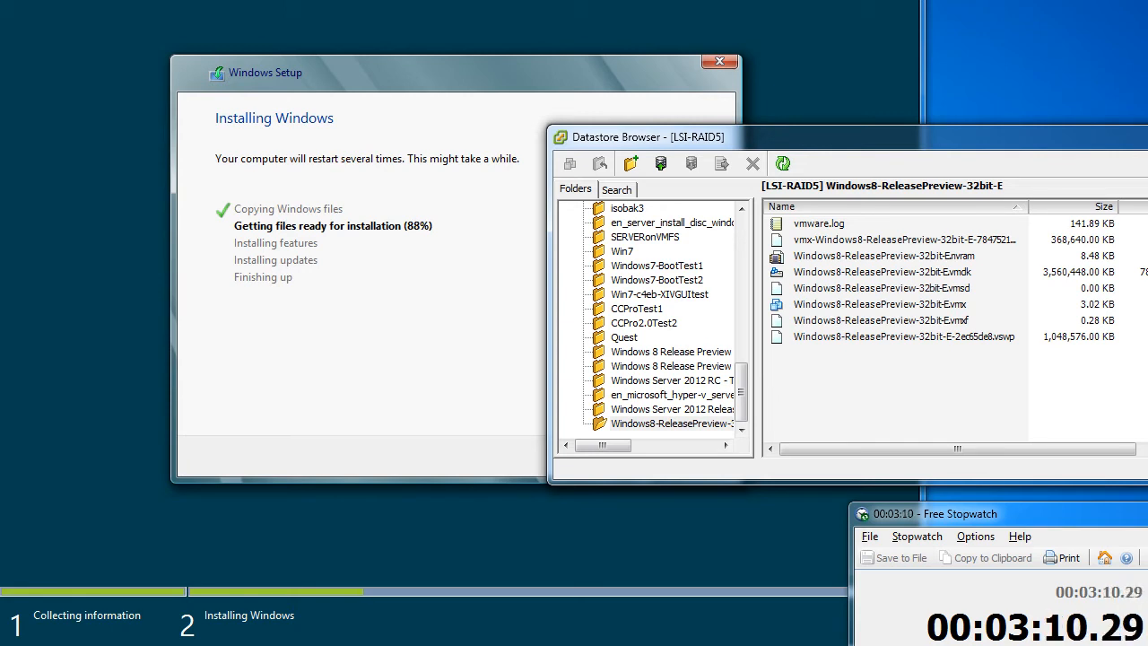
{"action": "key", "text": "alt+Tab"}
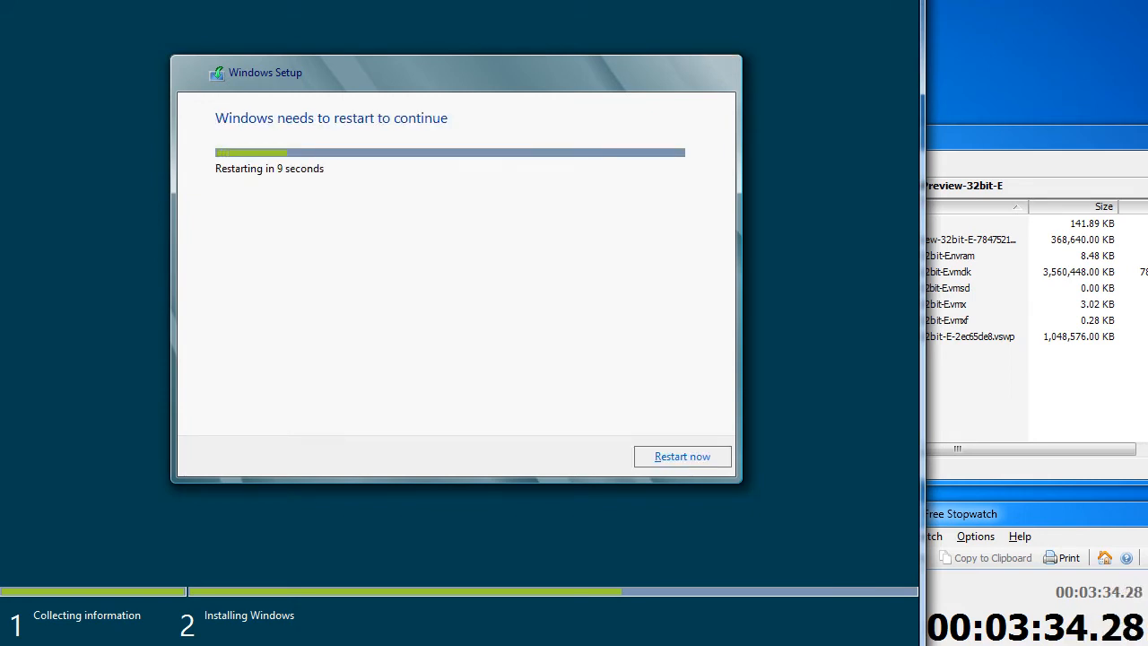
{"action": "left_click", "coordinate": [1129, 148]}
{"action": "left_click", "coordinate": [791, 162]}
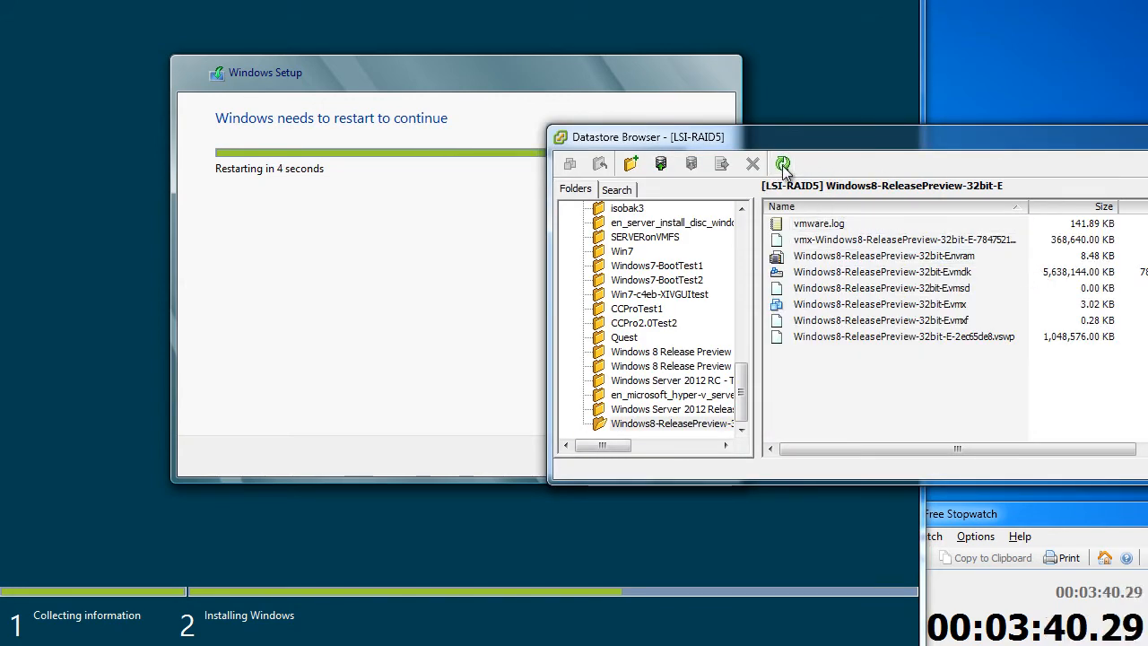
{"action": "key", "text": "alt+Tab"}
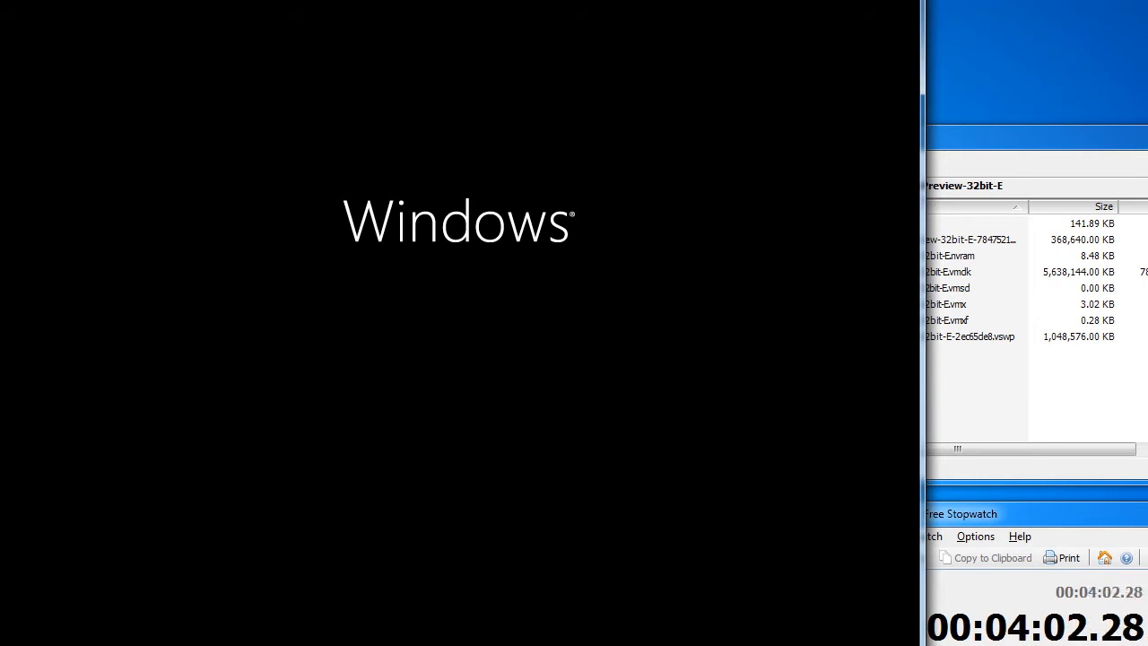
Refresh the VM's datastore listing to see the vmdk at 5,641,216 KB, then return to the console
{"action": "left_click_drag", "start_coordinate": [1147, 142], "coordinate": [1083, 269]}
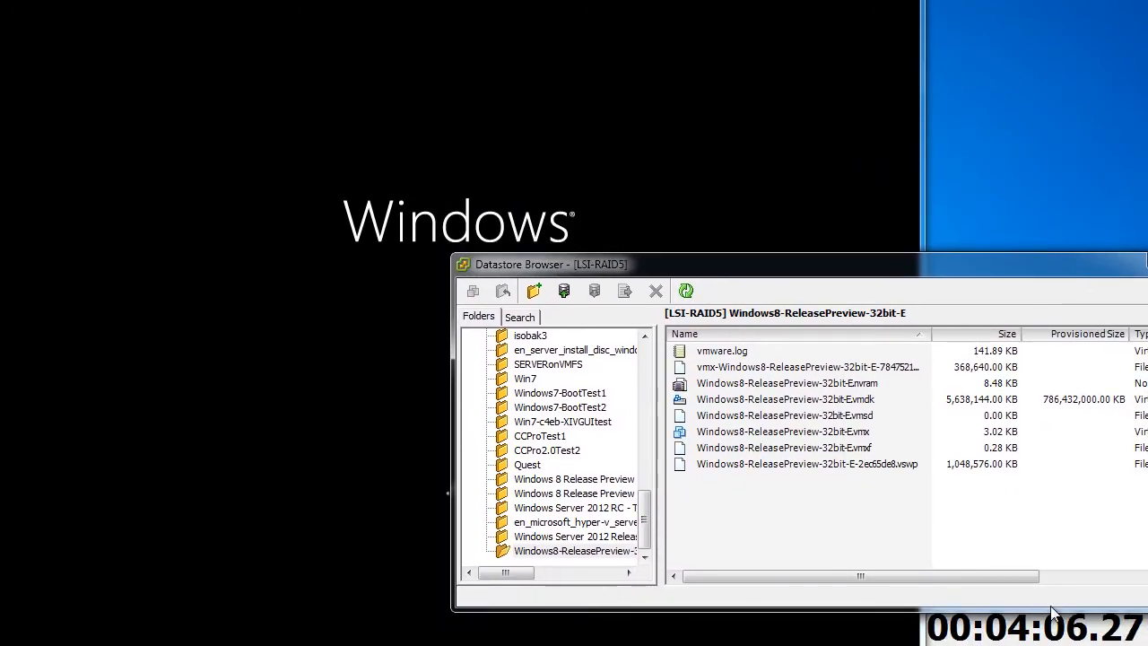
{"action": "left_click_drag", "start_coordinate": [1052, 610], "coordinate": [1052, 548]}
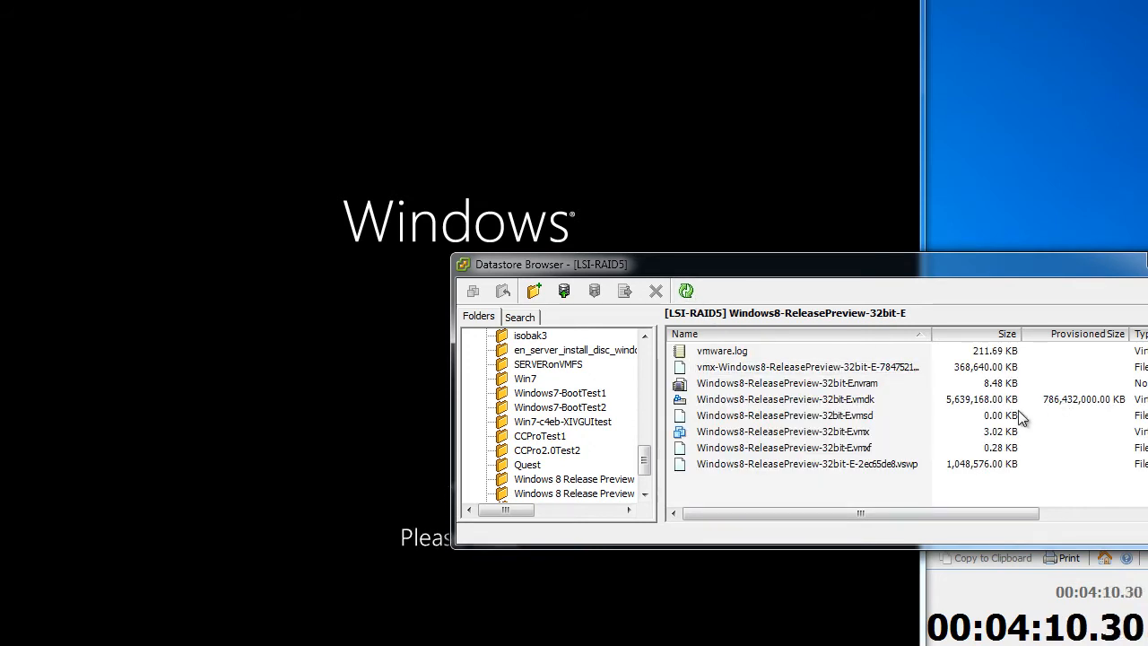
{"action": "left_click", "coordinate": [843, 402]}
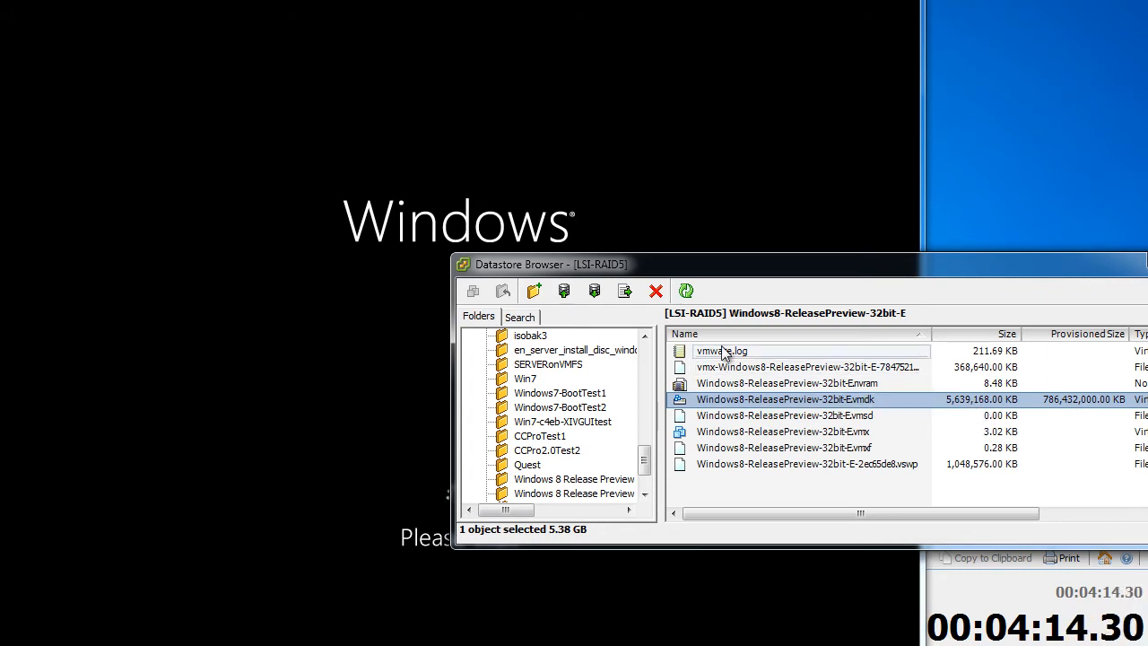
{"action": "left_click", "coordinate": [686, 292]}
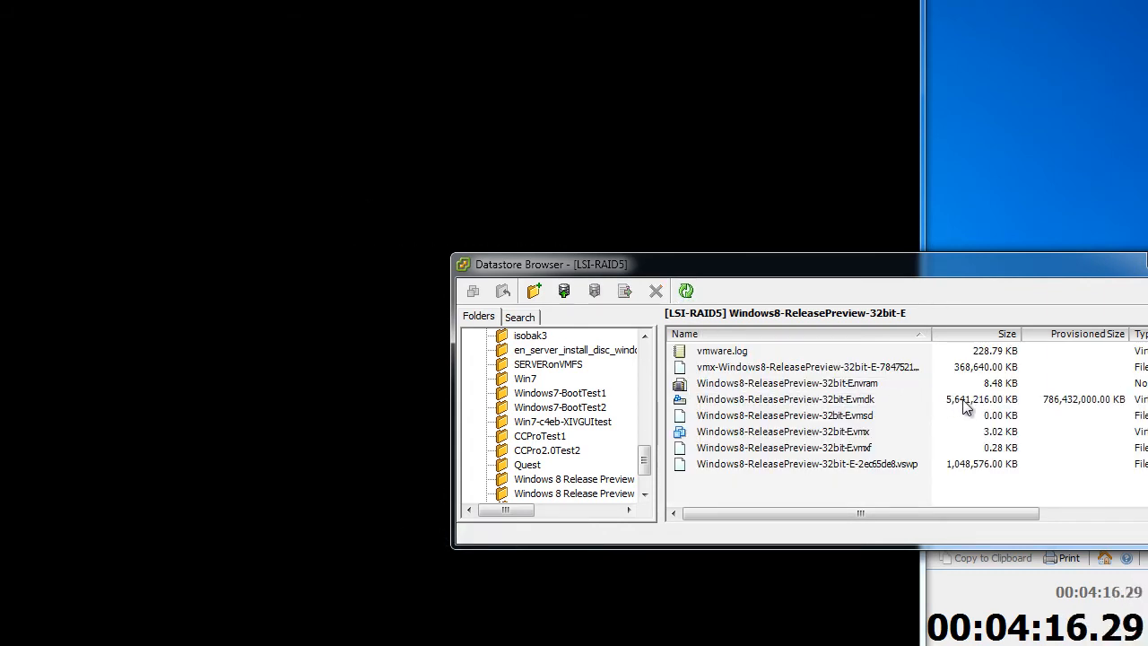
{"action": "left_click", "coordinate": [883, 54]}
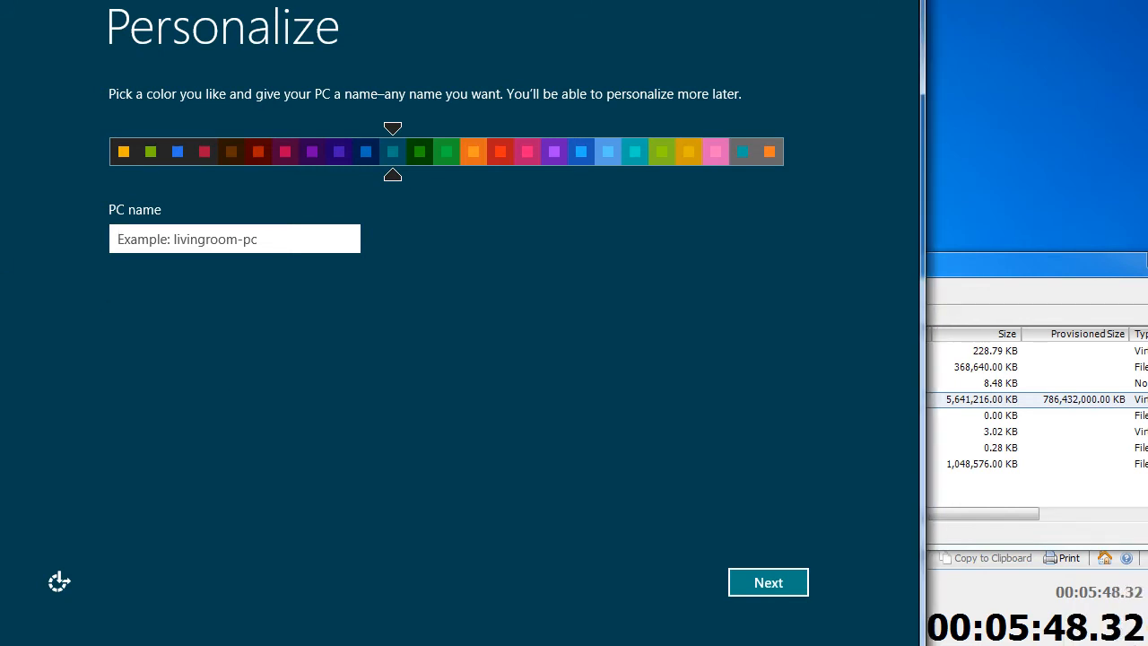
Enter windows8rp32bit as the PC name and continue
{"action": "left_click", "coordinate": [301, 240]}
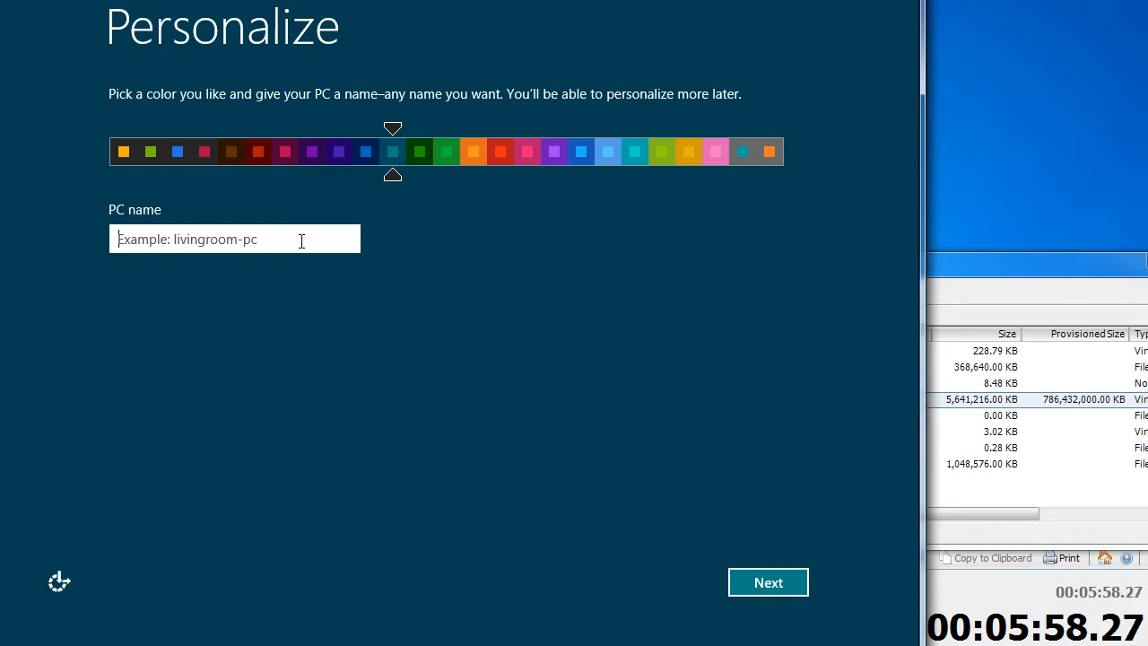
{"action": "type", "text": "windows8"}
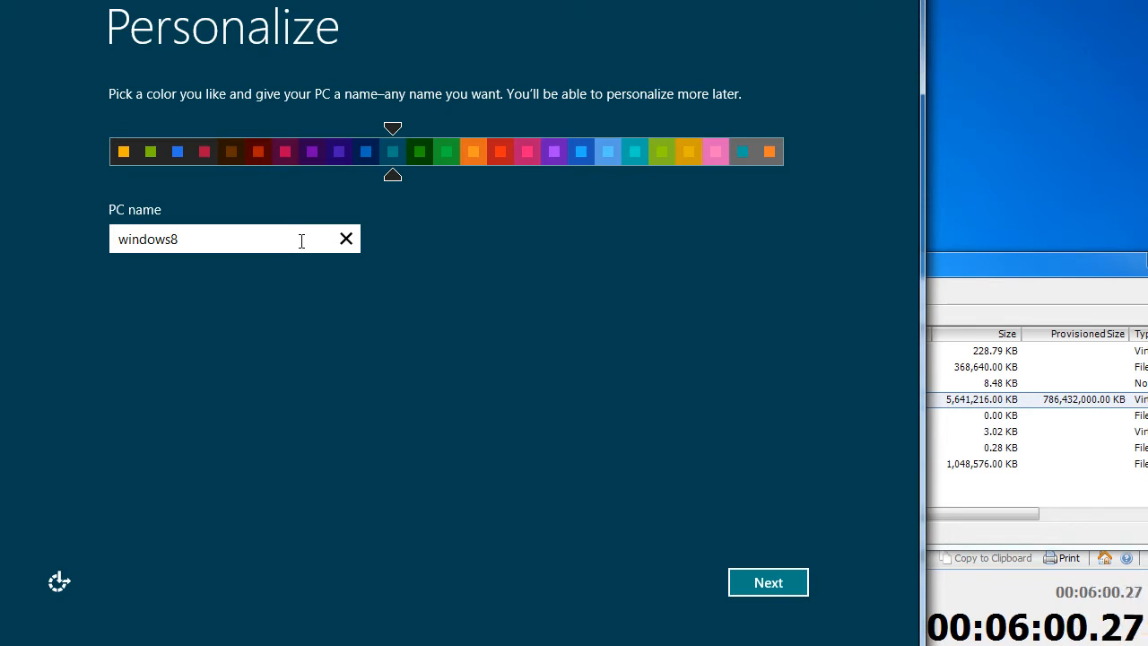
{"action": "type", "text": "rp"}
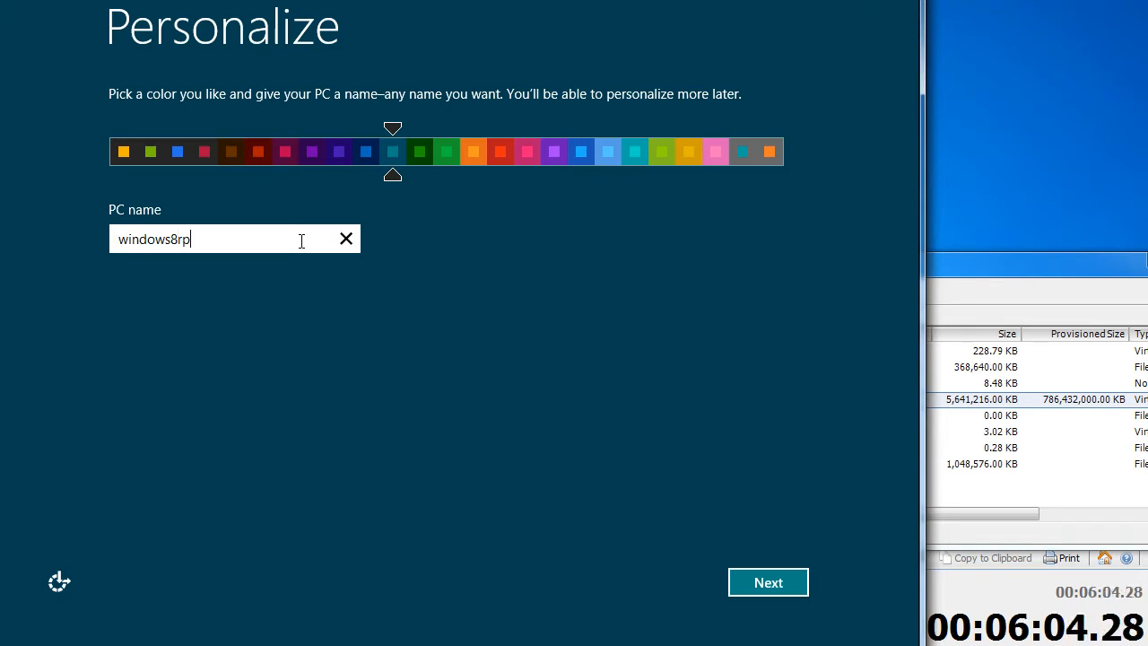
{"action": "type", "text": "32bit"}
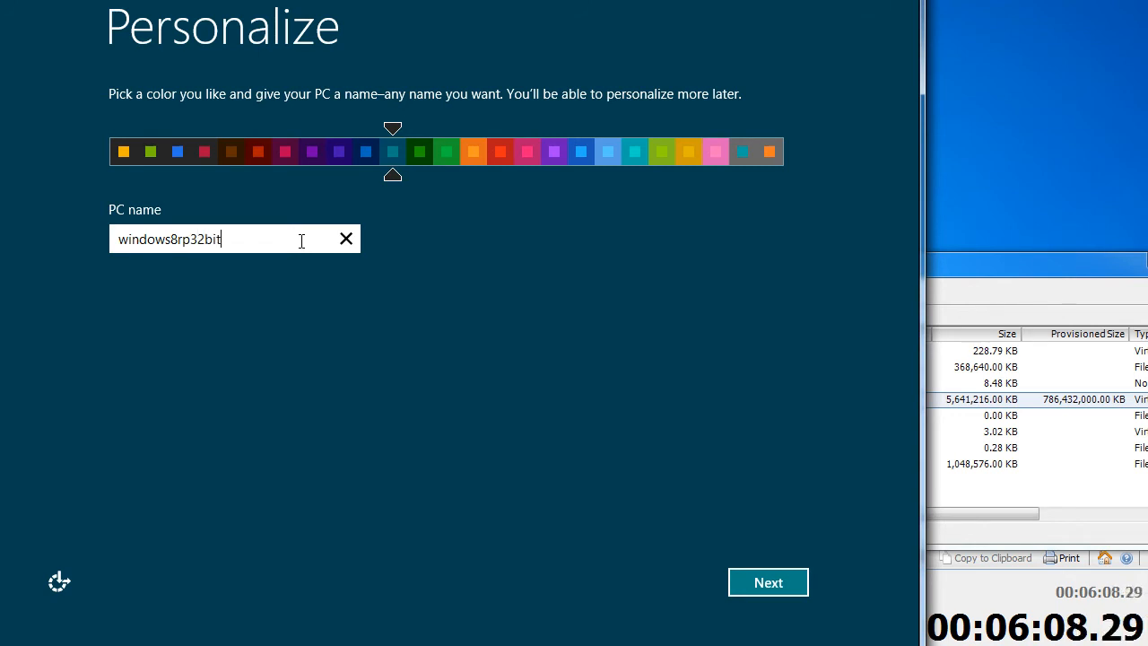
{"action": "key", "text": "Return"}
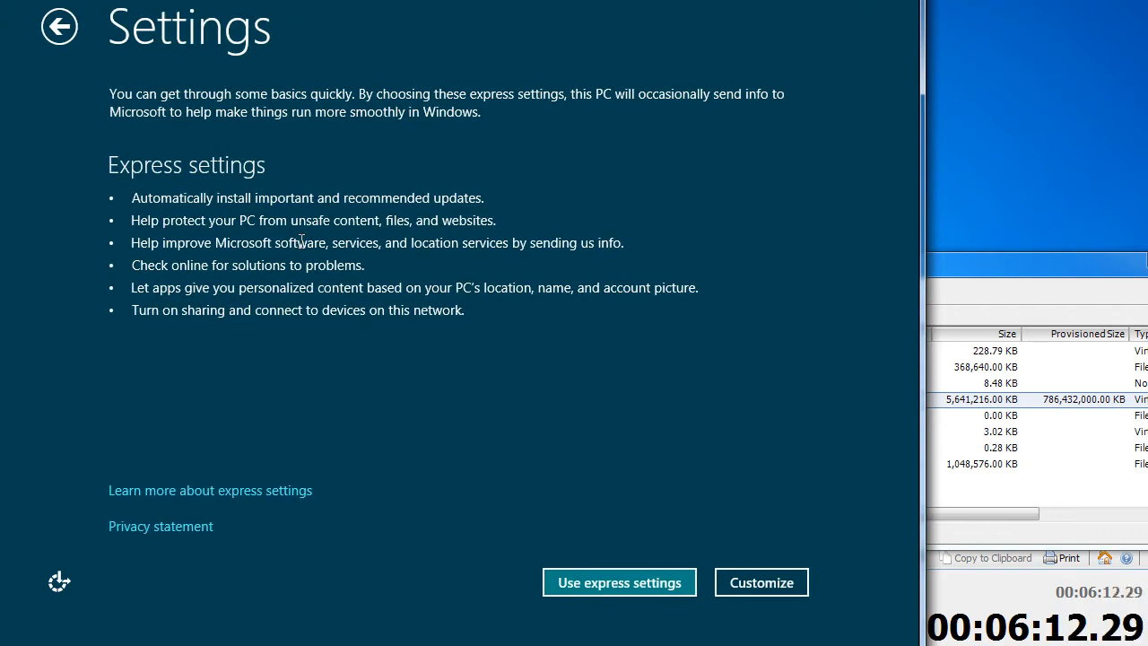
Customize settings: turn sharing on, set Windows Update to Don't set up, then advance to sign-in
{"action": "left_click", "coordinate": [794, 584]}
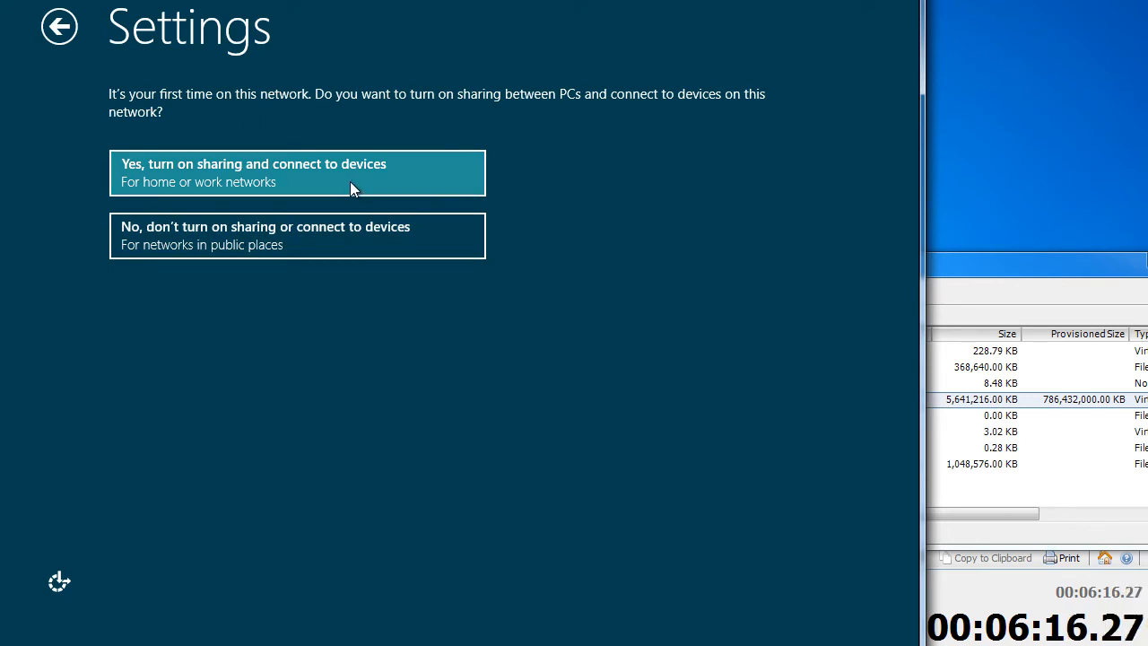
{"action": "left_click", "coordinate": [350, 183]}
{"action": "left_click", "coordinate": [357, 169]}
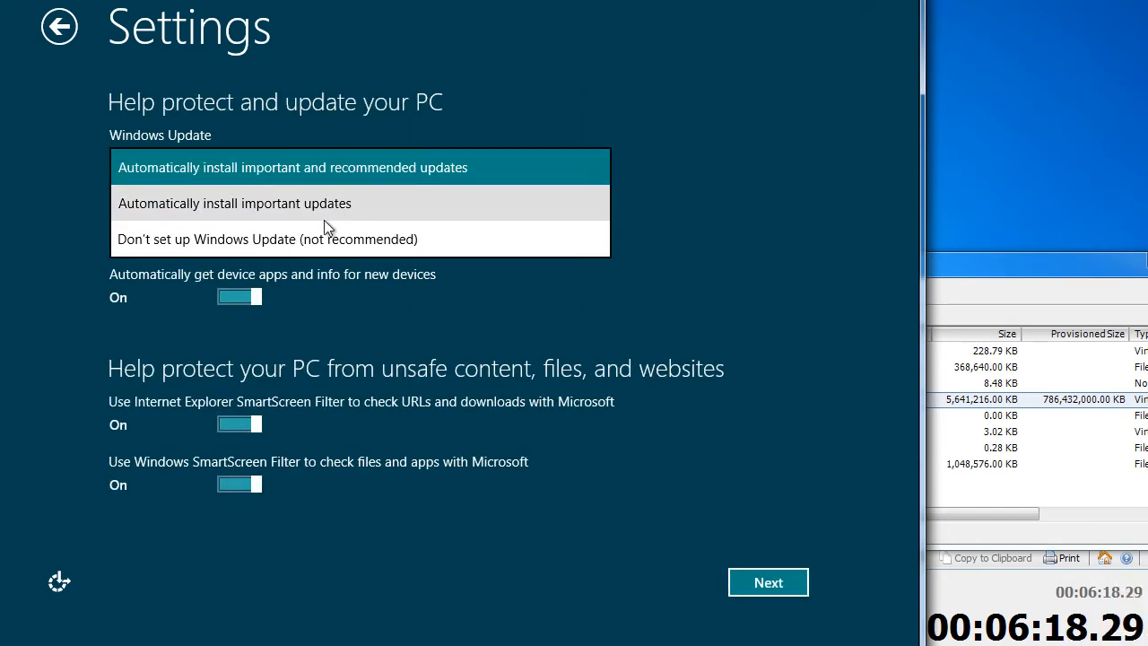
{"action": "left_click", "coordinate": [324, 238]}
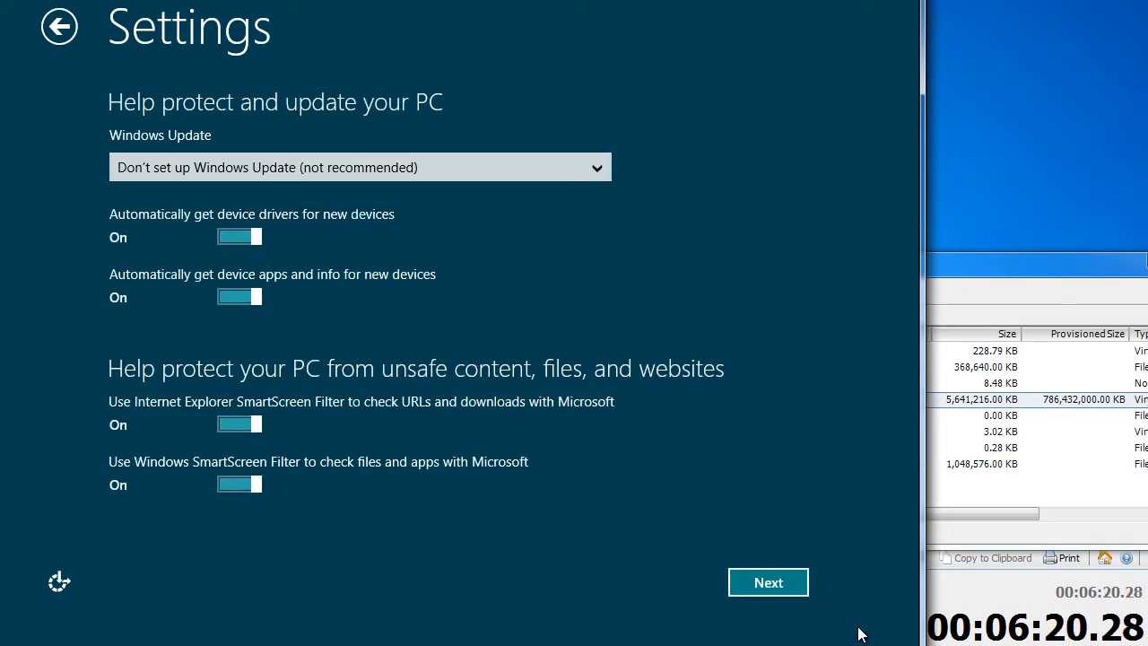
{"action": "left_click", "coordinate": [798, 597]}
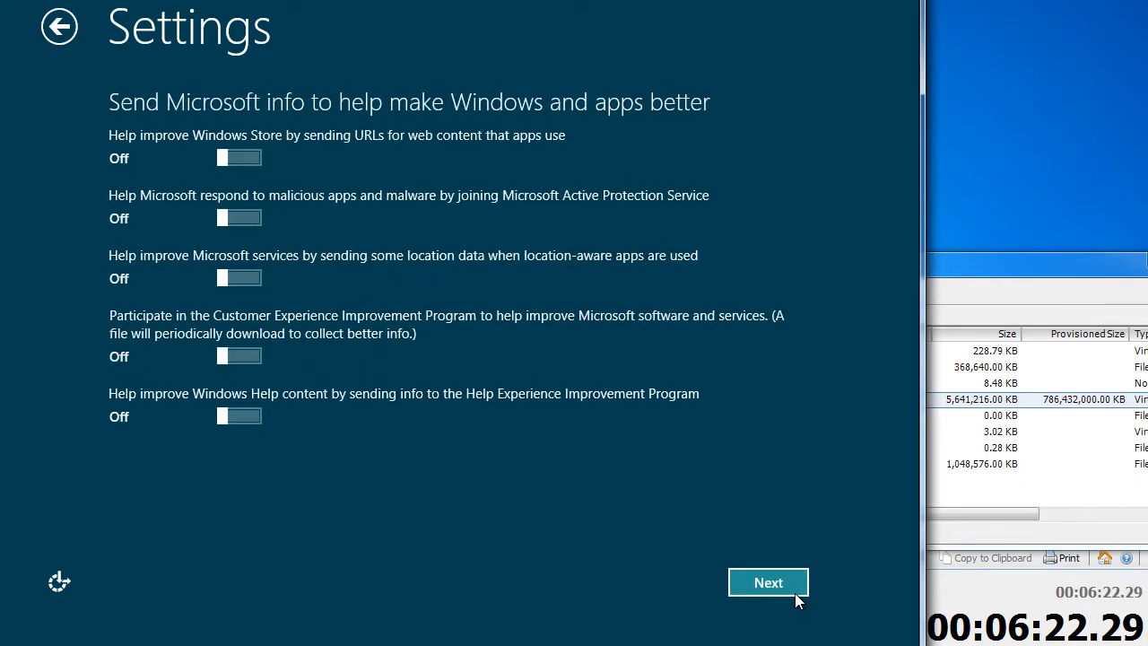
{"action": "left_click", "coordinate": [798, 596]}
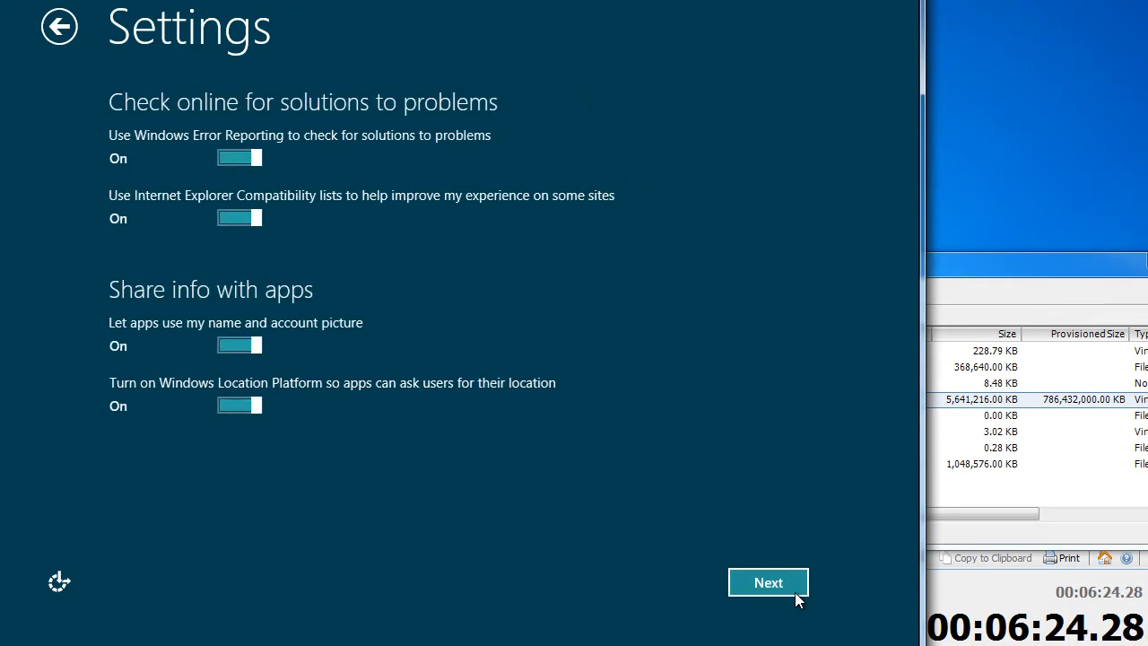
{"action": "left_click", "coordinate": [797, 596]}
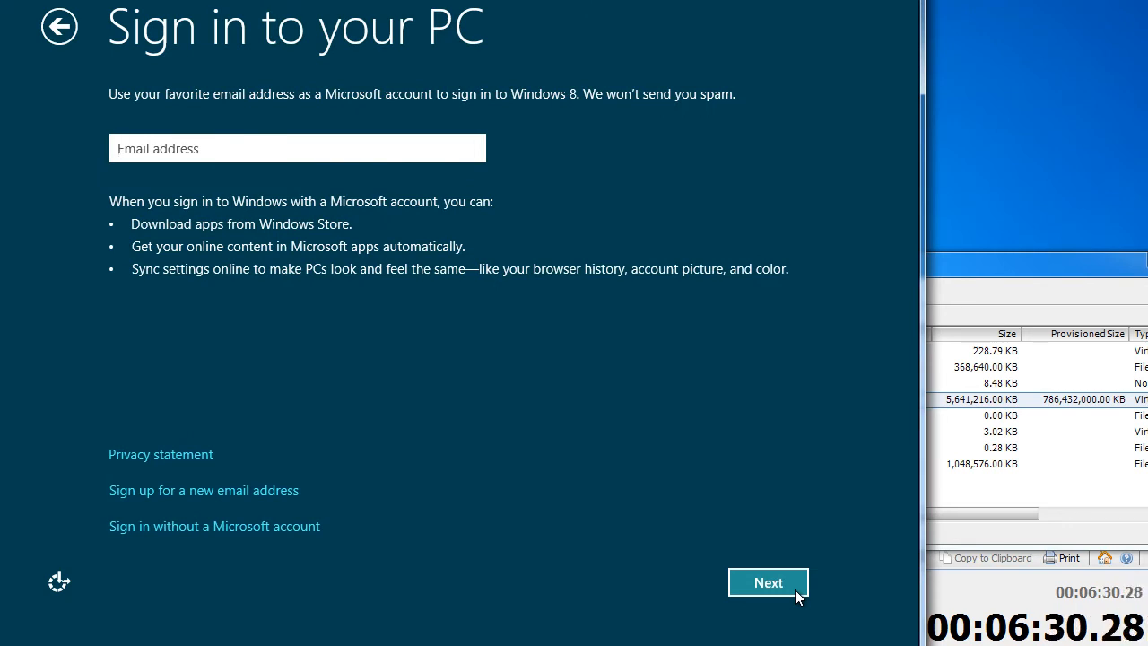
Create a local account with the user name, password, re-entered password and a password hint
{"action": "left_click", "coordinate": [220, 527]}
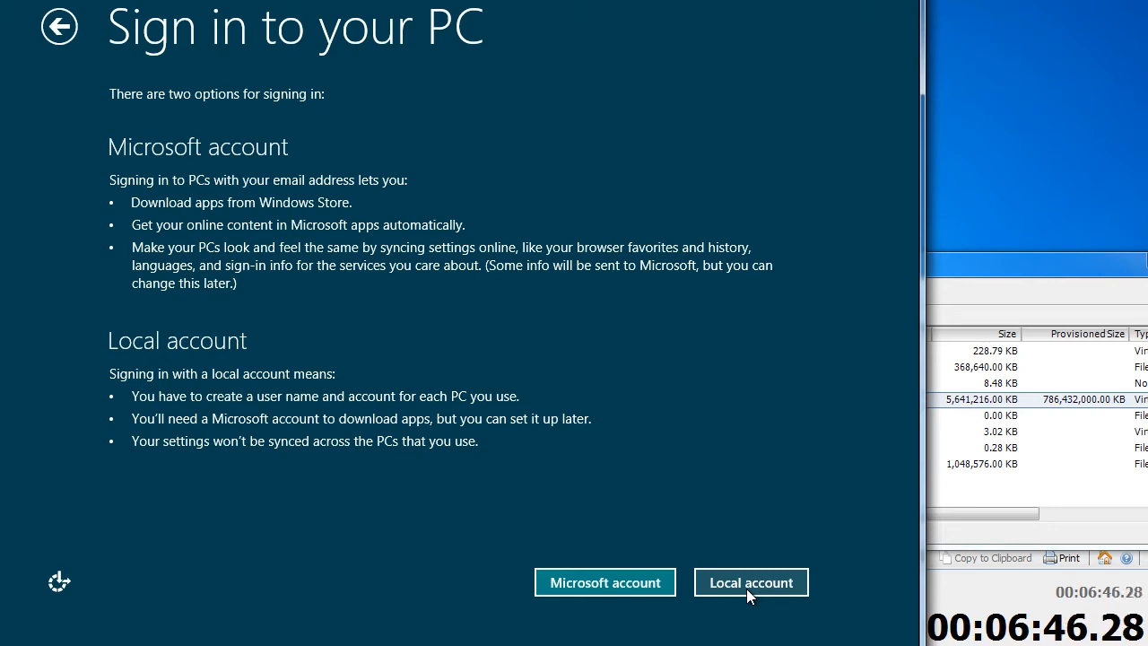
{"action": "left_click", "coordinate": [747, 588]}
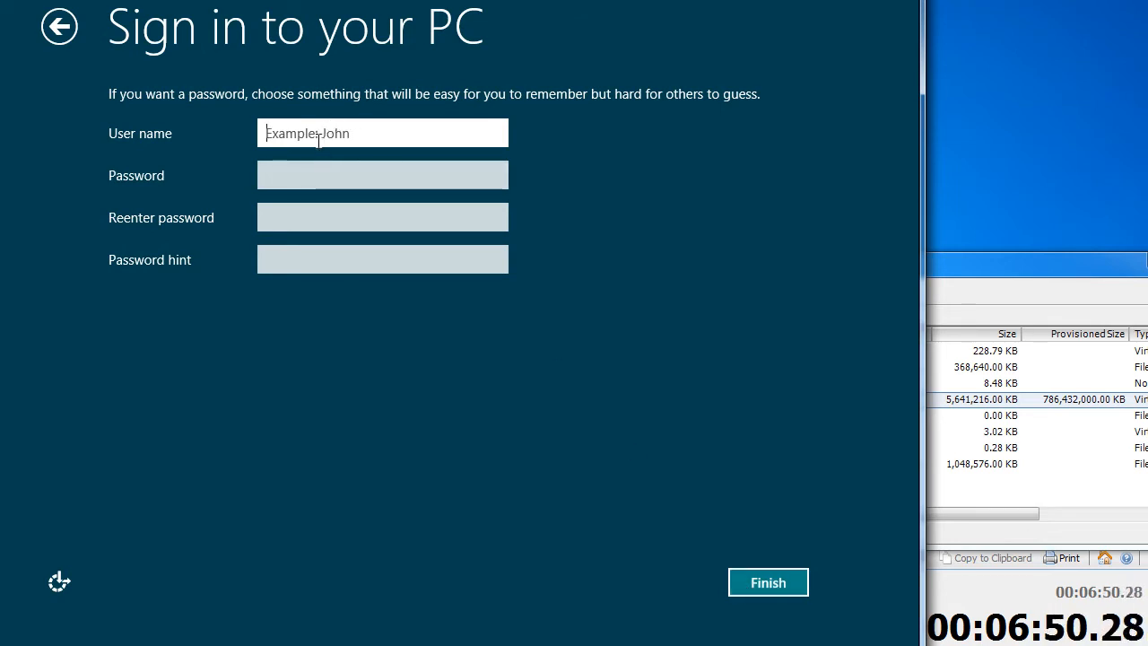
{"action": "type", "text": "pbraren"}
{"action": "key", "text": "Tab"}
{"action": "type", "text": "•••••••••"}
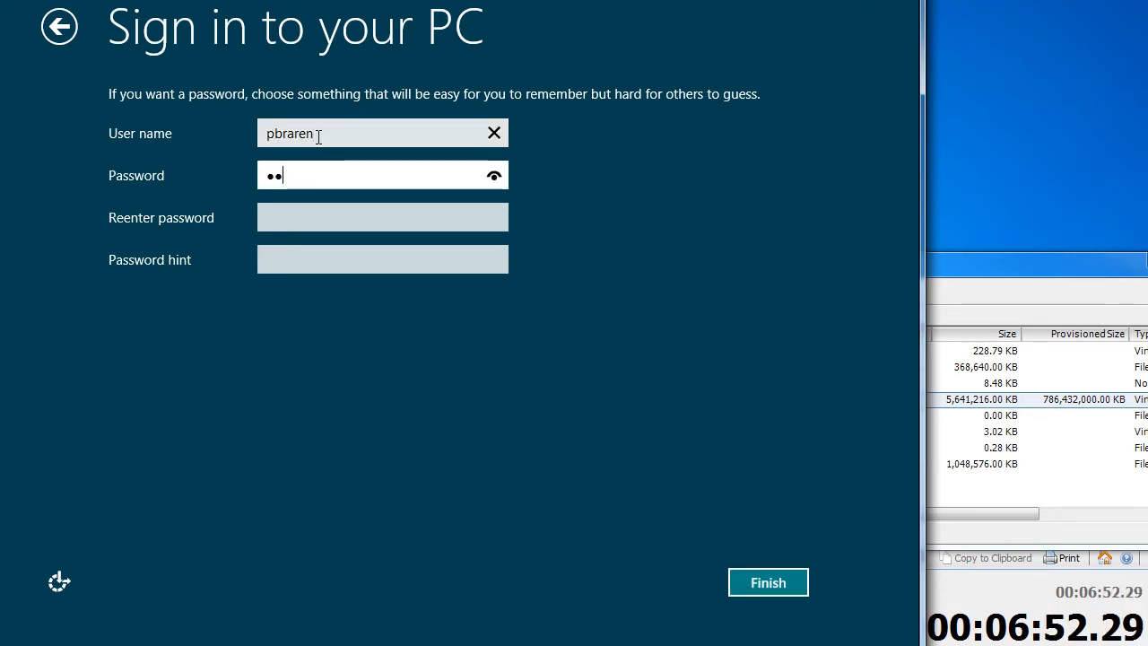
{"action": "key", "text": "Tab"}
{"action": "type", "text": "•••••••••"}
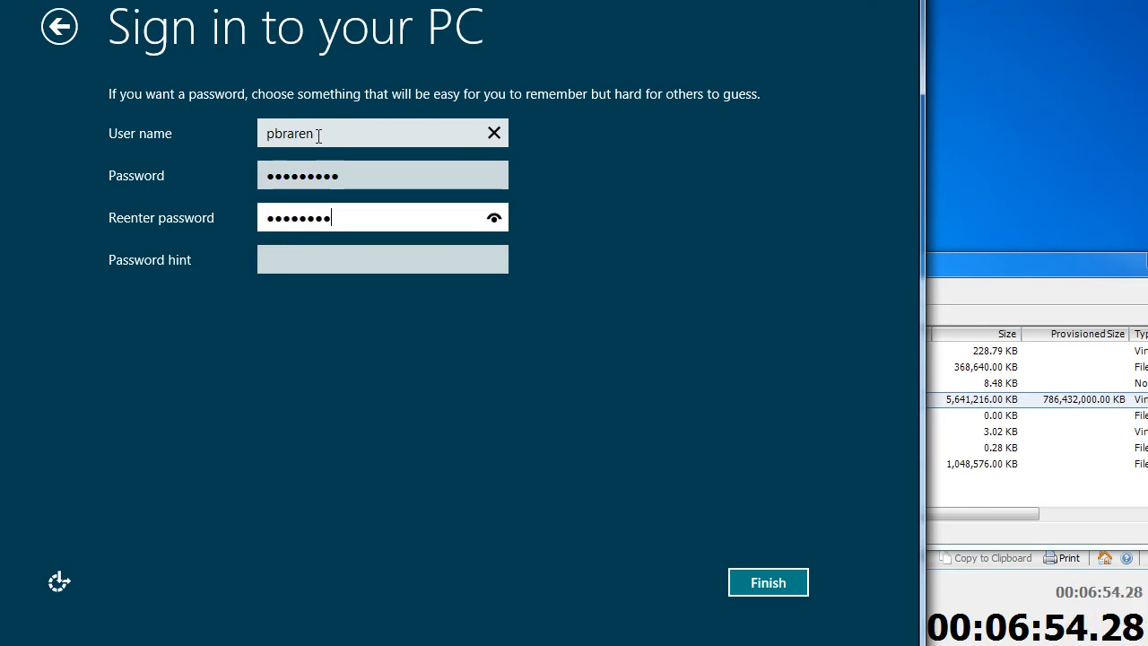
{"action": "key", "text": "Tab"}
{"action": "type", "text": "8"}
{"action": "key", "text": "Return"}
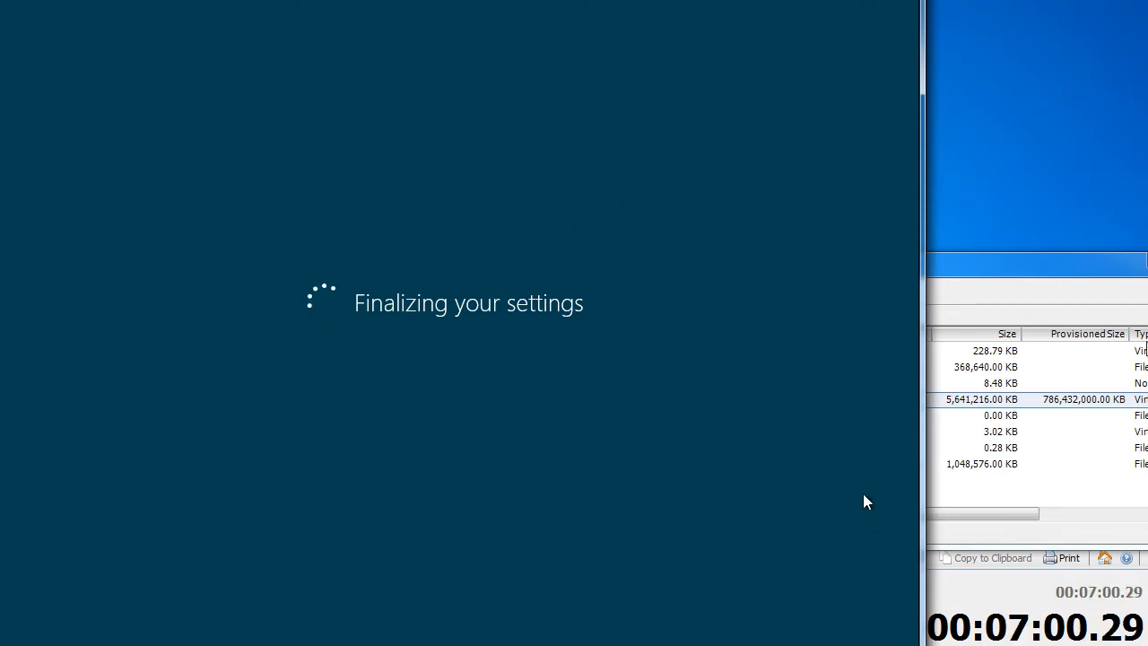
Refresh the datastore file list once more, then return to the console for the Start screen
{"action": "left_click", "coordinate": [1089, 271]}
{"action": "left_click", "coordinate": [686, 293]}
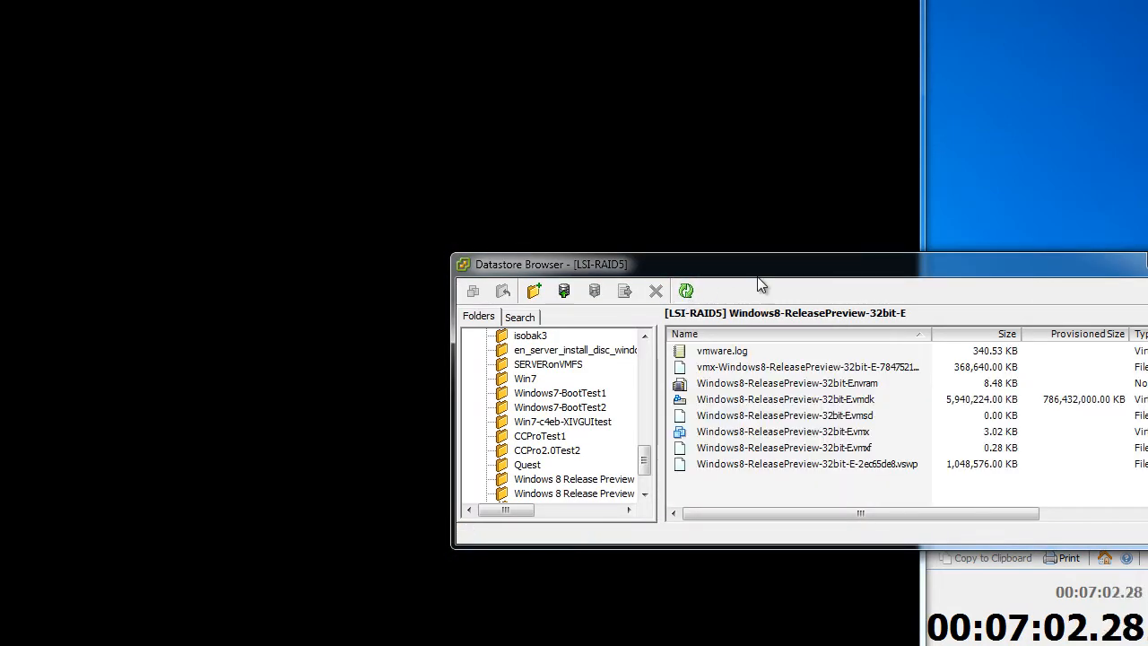
{"action": "left_click", "coordinate": [687, 190]}
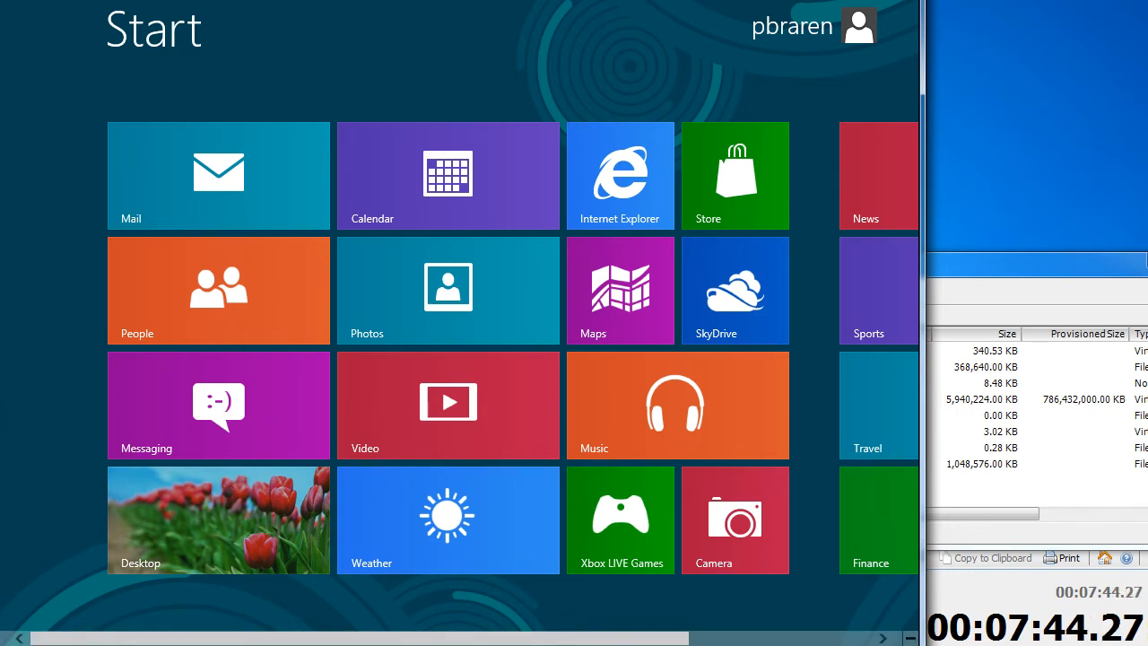
Mount VMware Tools in the guest via VM > Guest > Install/Upgrade VMware Tools and confirm
{"action": "left_click_drag", "start_coordinate": [133, 0], "coordinate": [141, 11]}
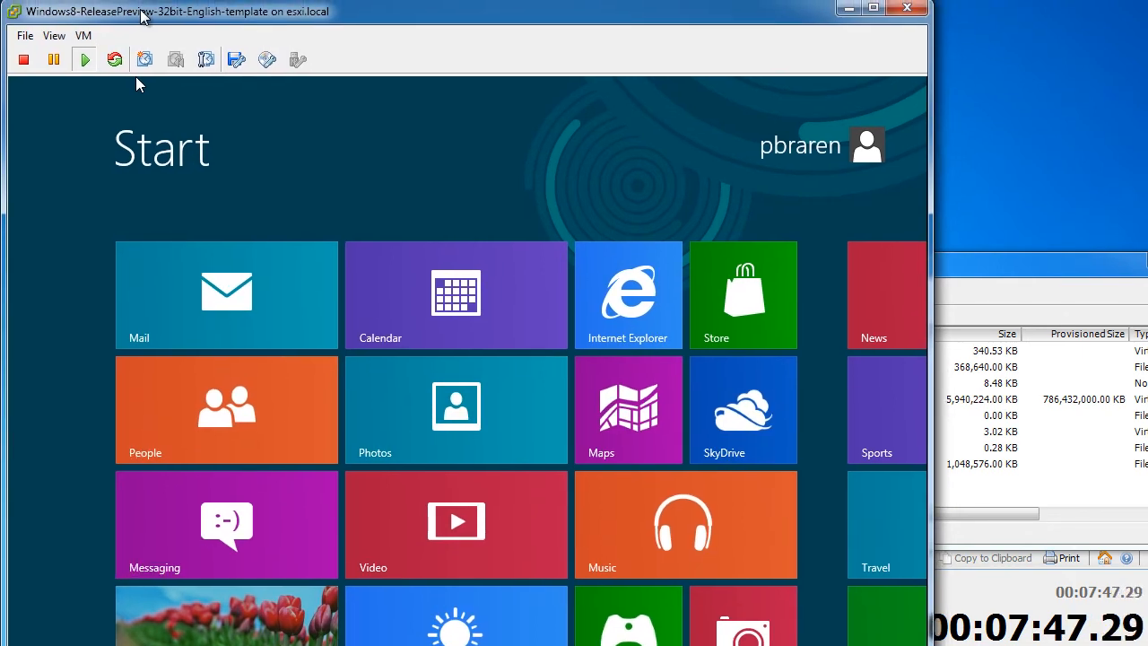
{"action": "left_click", "coordinate": [84, 35]}
{"action": "mouse_move", "coordinate": [195, 81]}
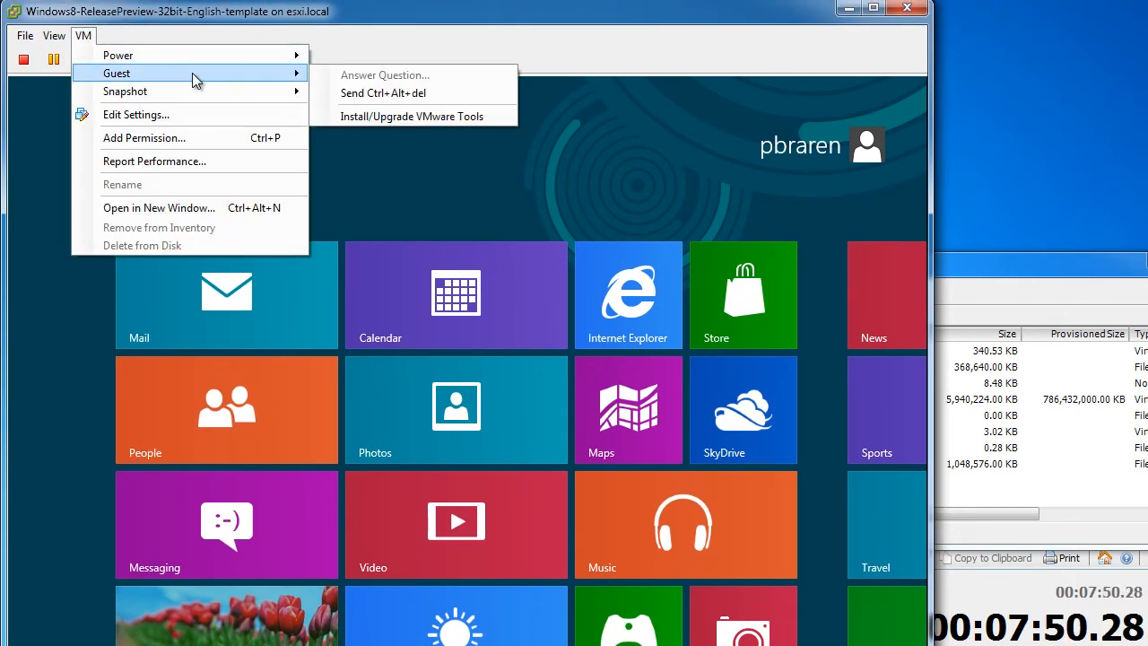
{"action": "left_click", "coordinate": [482, 124]}
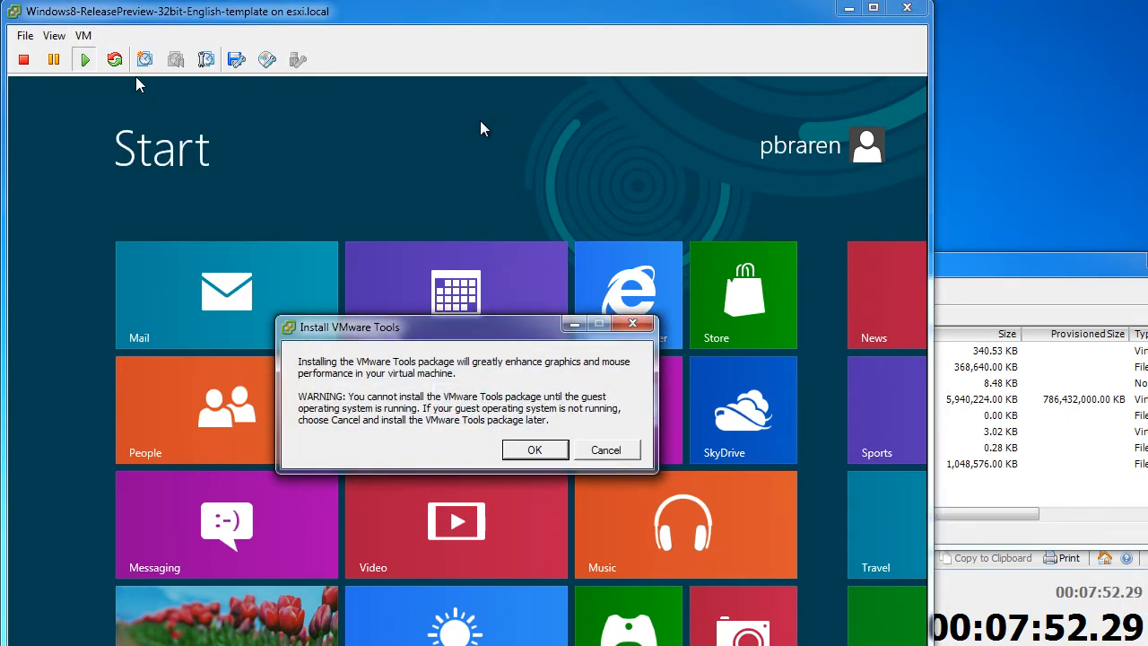
{"action": "left_click", "coordinate": [536, 450]}
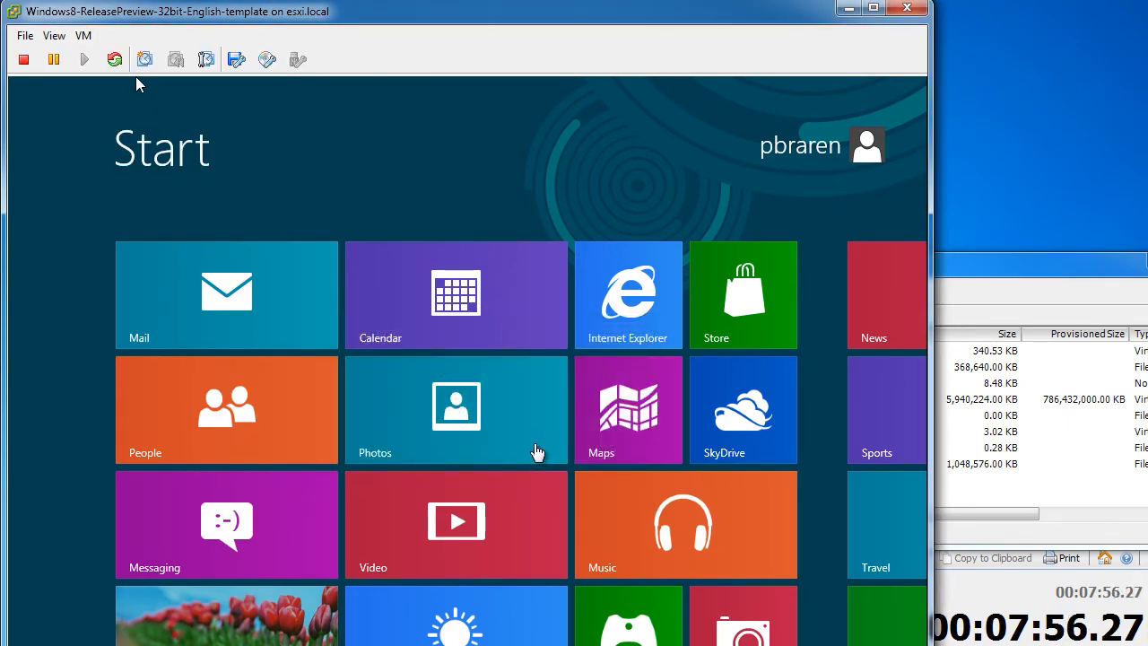
{"action": "left_click_drag", "start_coordinate": [633, 10], "coordinate": [625, 0]}
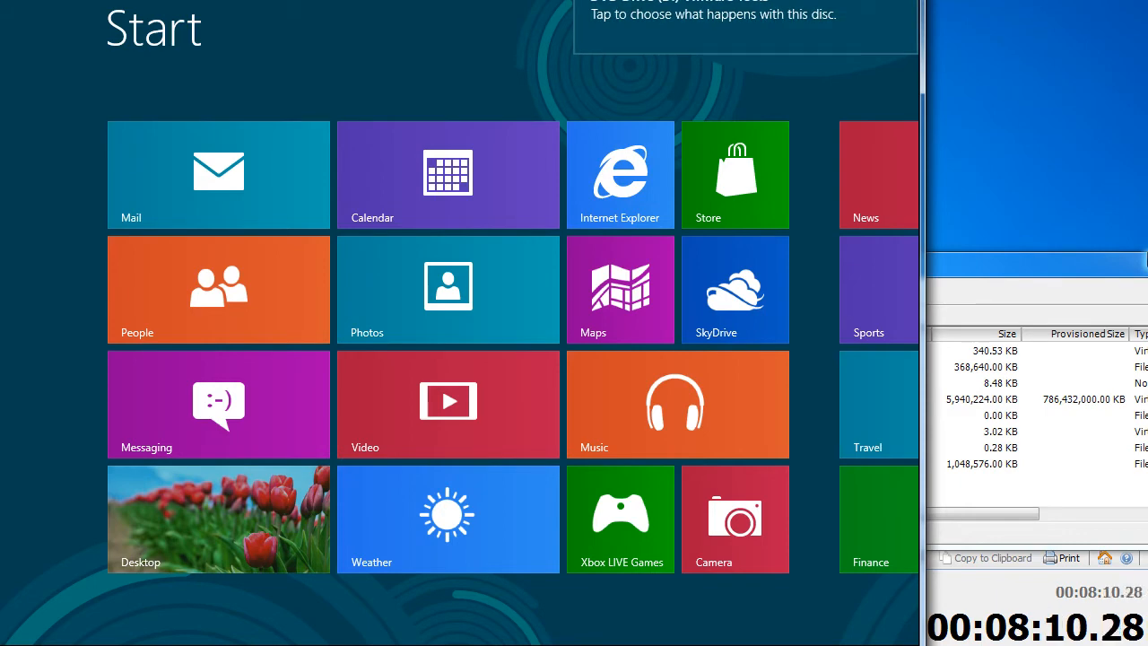
Run setup.exe from the VMware Tools disc's AutoPlay and approve the User Account Control prompt
{"action": "left_click", "coordinate": [1147, 259]}
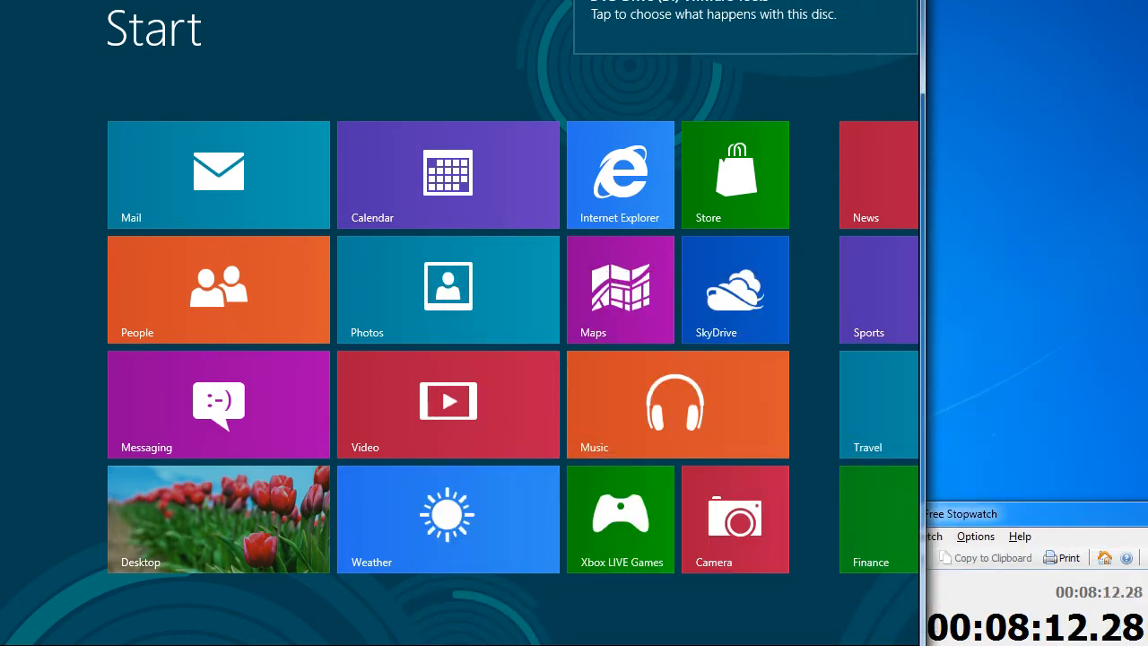
{"action": "left_click", "coordinate": [767, 33]}
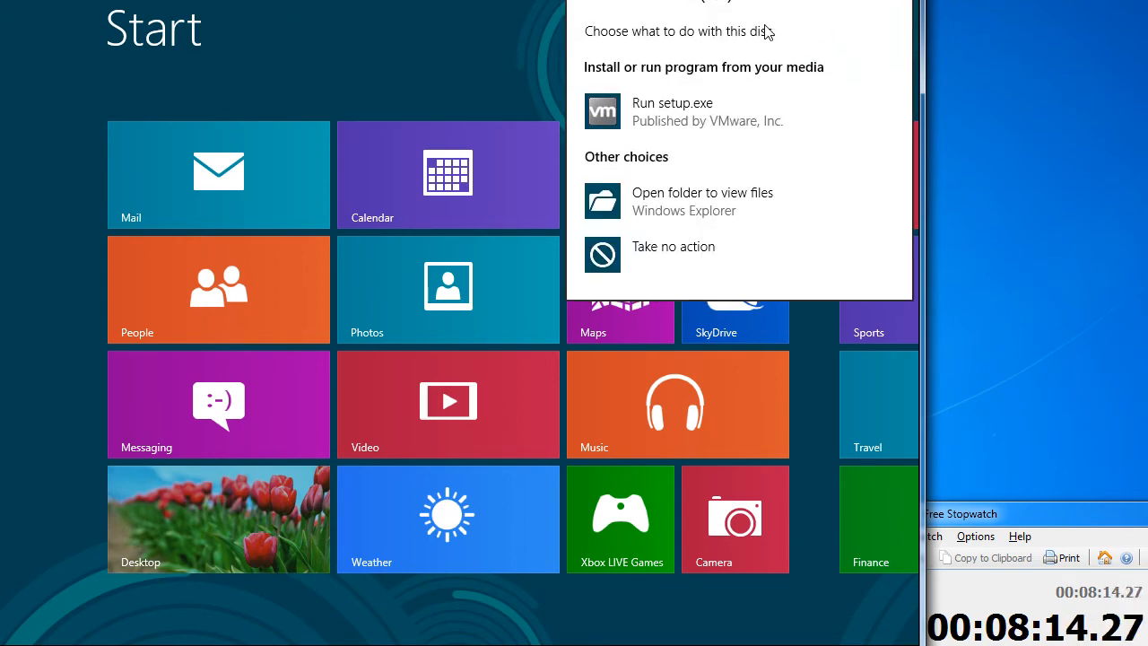
{"action": "left_click", "coordinate": [663, 108]}
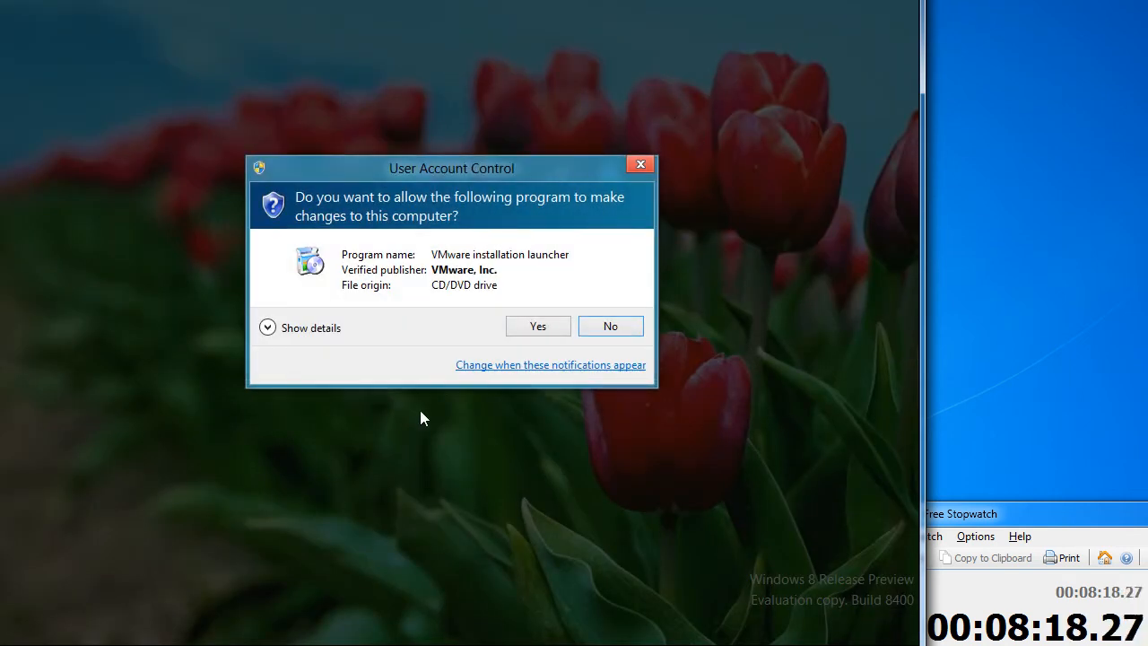
{"action": "left_click", "coordinate": [531, 330]}
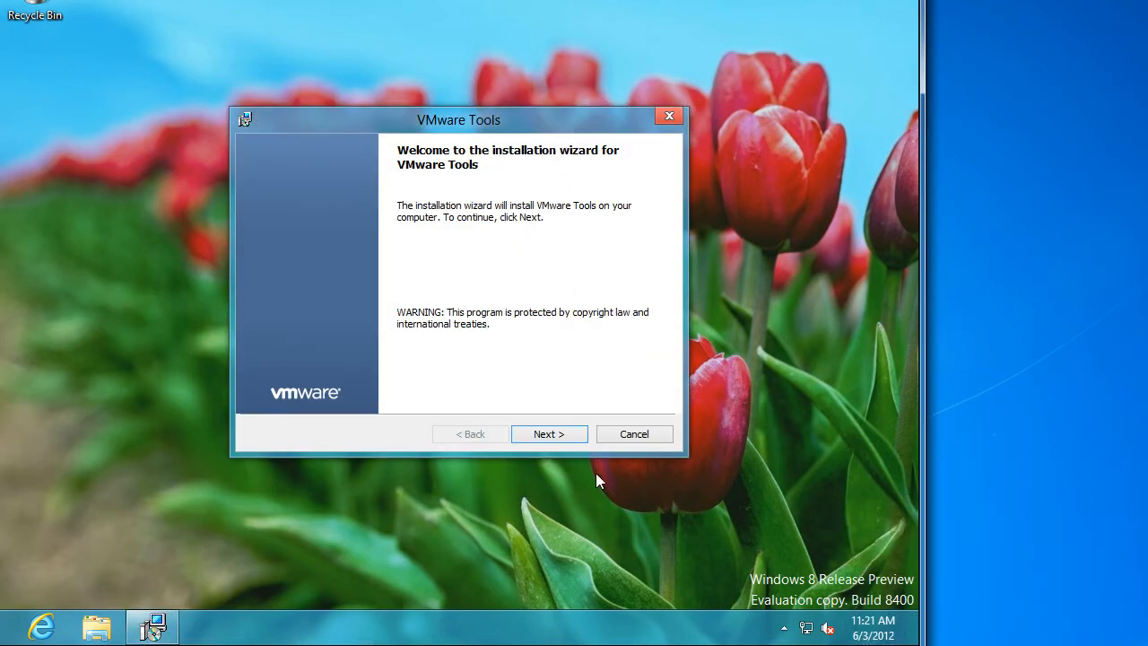
Install VMware Tools with the Typical setup, finish the wizard and accept the restart
{"action": "left_click", "coordinate": [561, 433]}
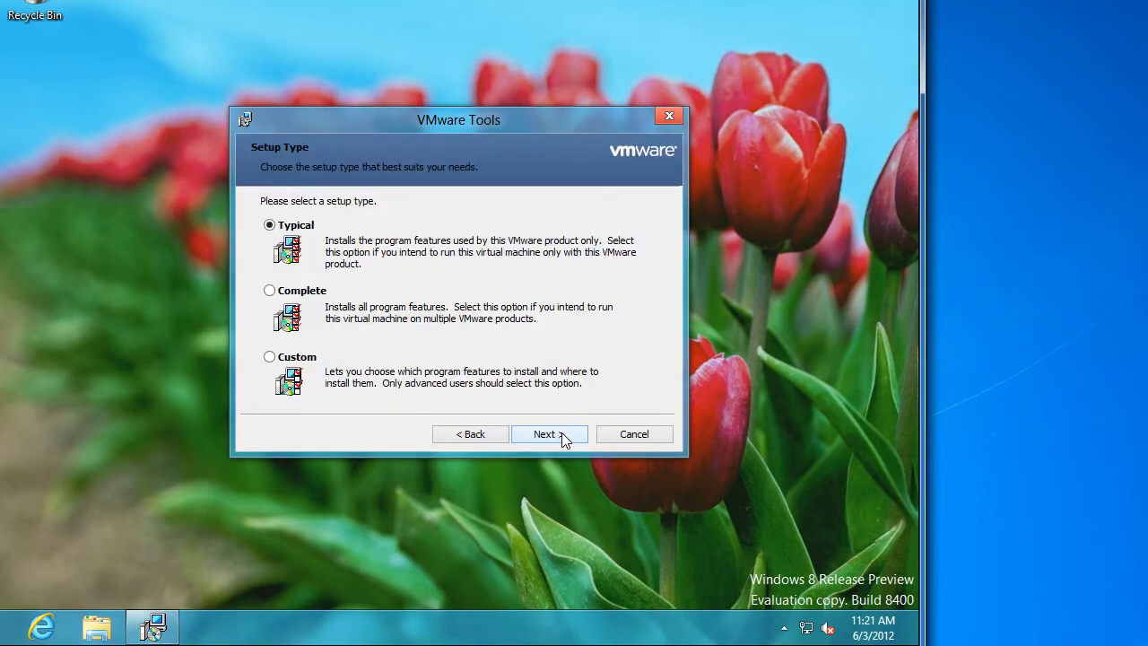
{"action": "left_click", "coordinate": [562, 433]}
{"action": "left_click", "coordinate": [565, 433]}
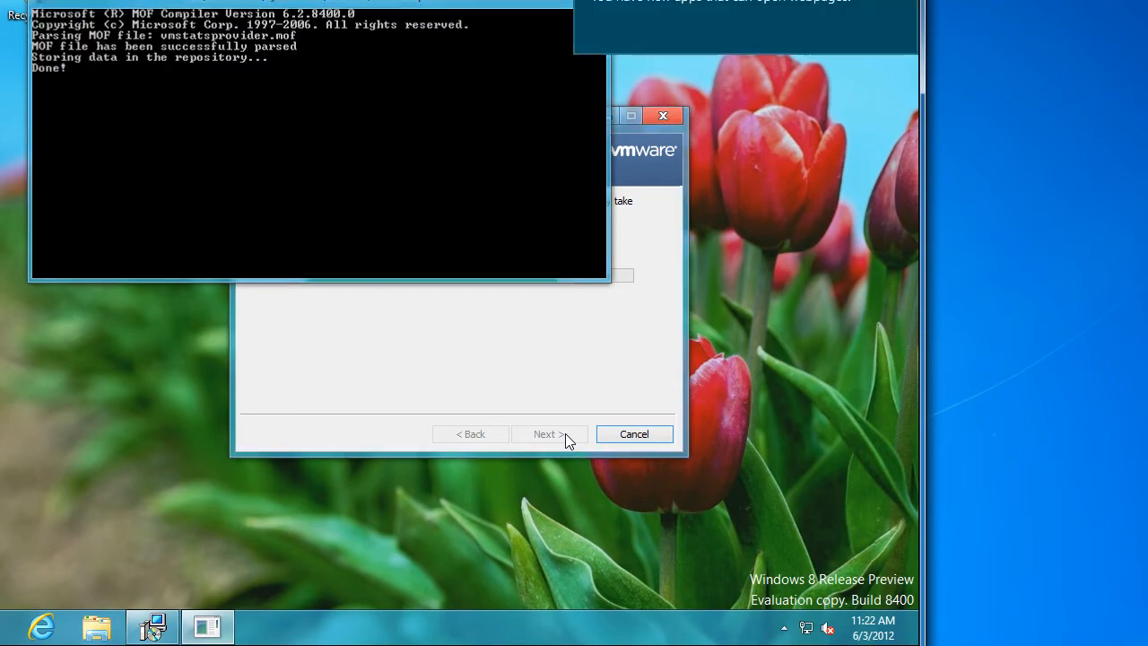
{"action": "mouse_move", "coordinate": [916, 7]}
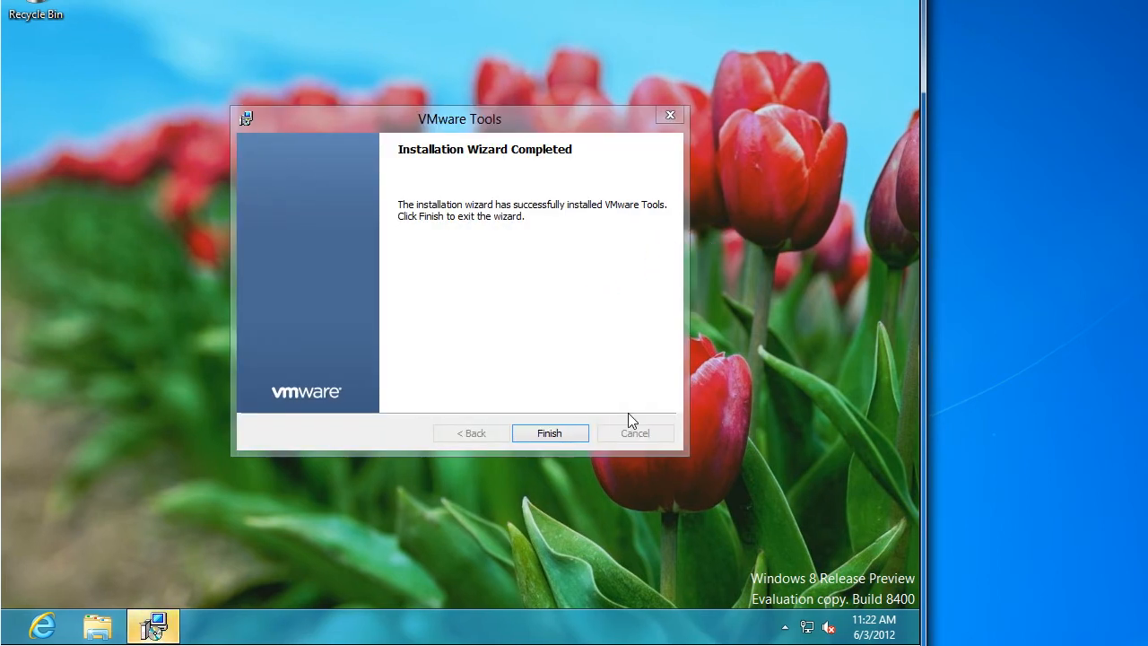
{"action": "left_click", "coordinate": [565, 433]}
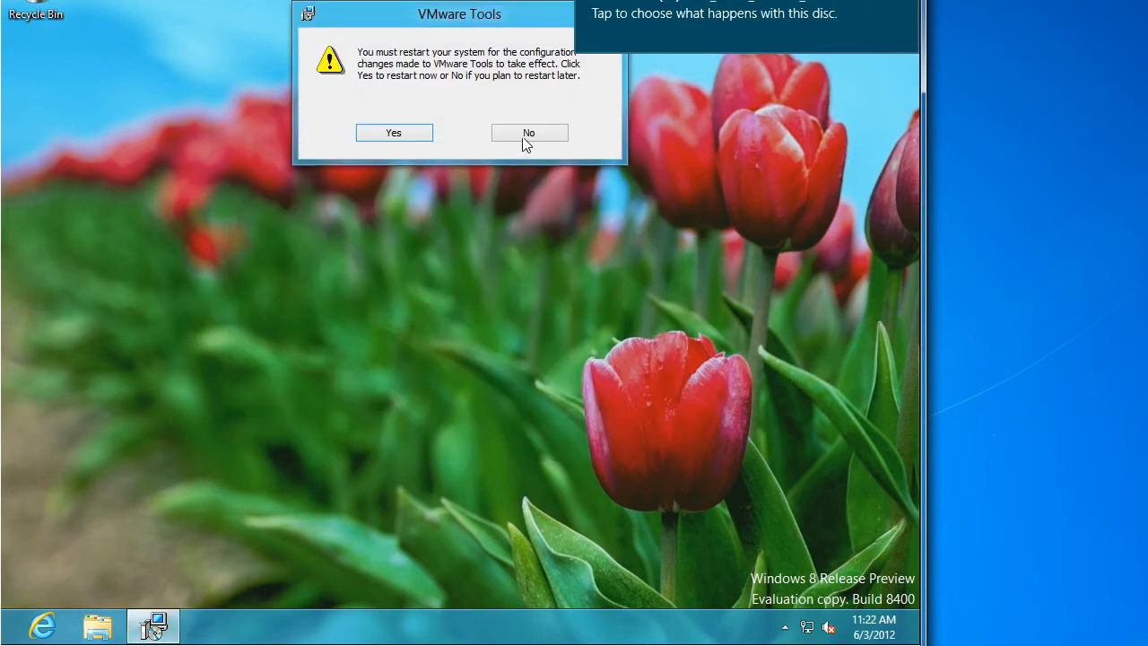
{"action": "left_click", "coordinate": [421, 133]}
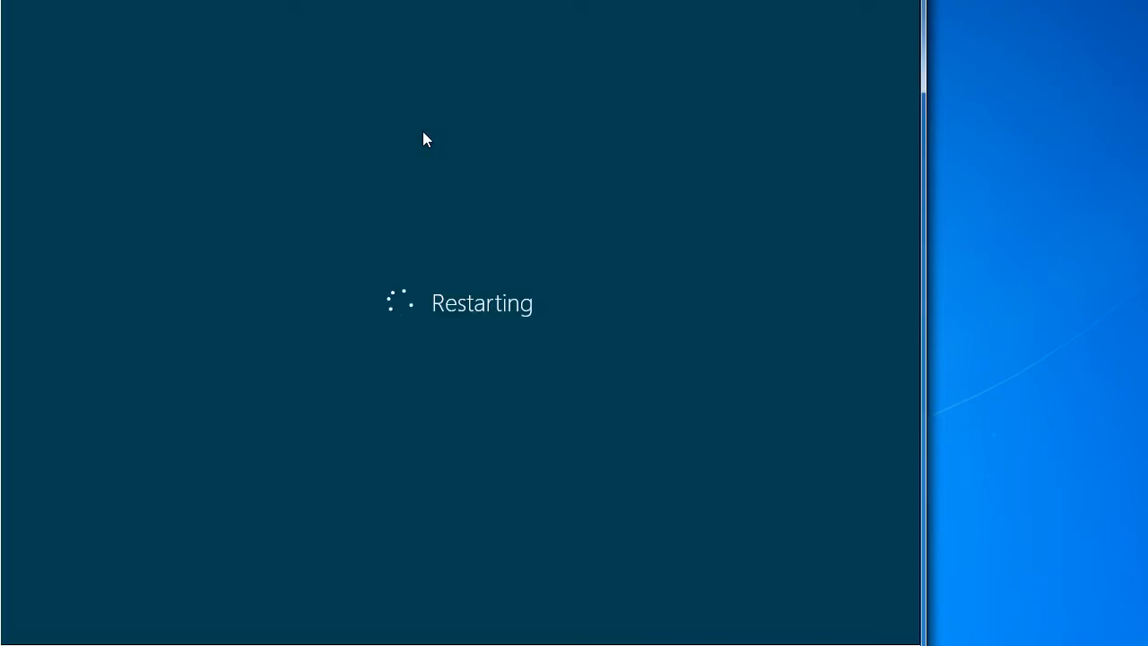
In Edit Settings, set CD/DVD drive 1 to Client Device with Connected and Connect at power on unchecked
{"action": "key", "text": "ctrl+alt"}
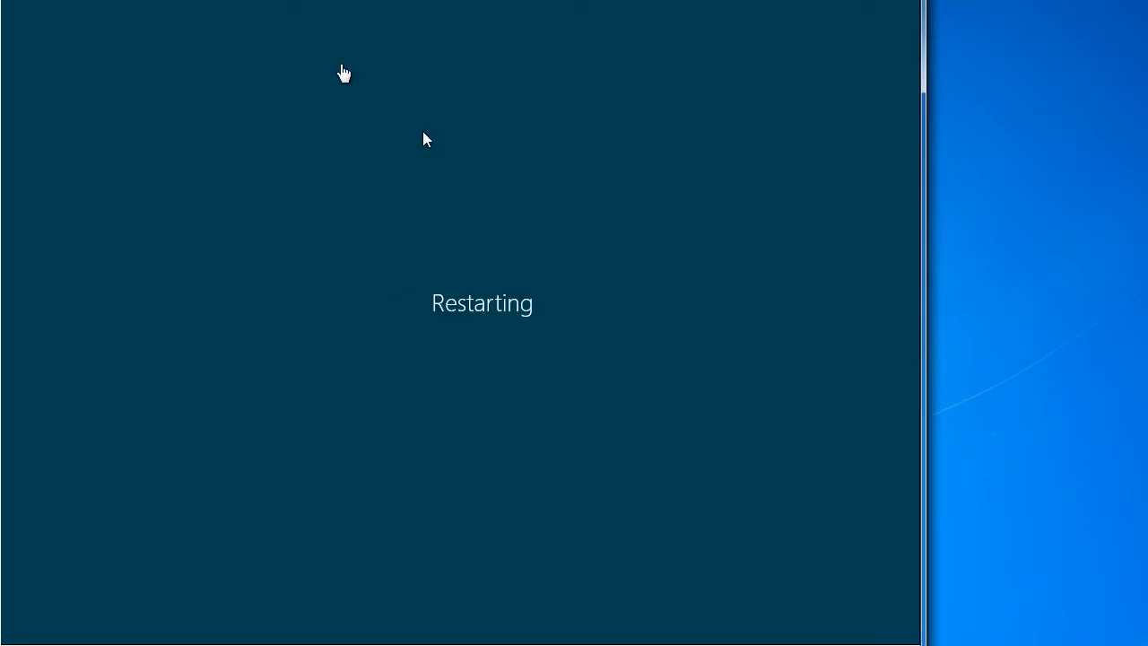
{"action": "left_click", "coordinate": [75, 0]}
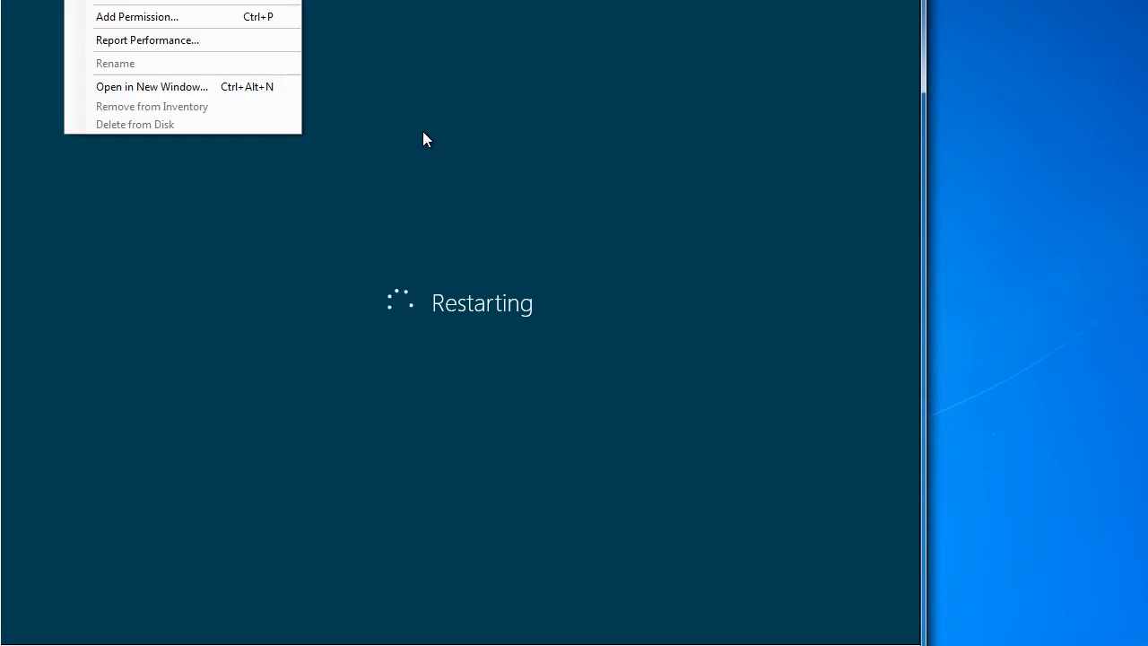
{"action": "left_click", "coordinate": [101, 0]}
{"action": "left_click_drag", "start_coordinate": [101, 0], "coordinate": [110, 11]}
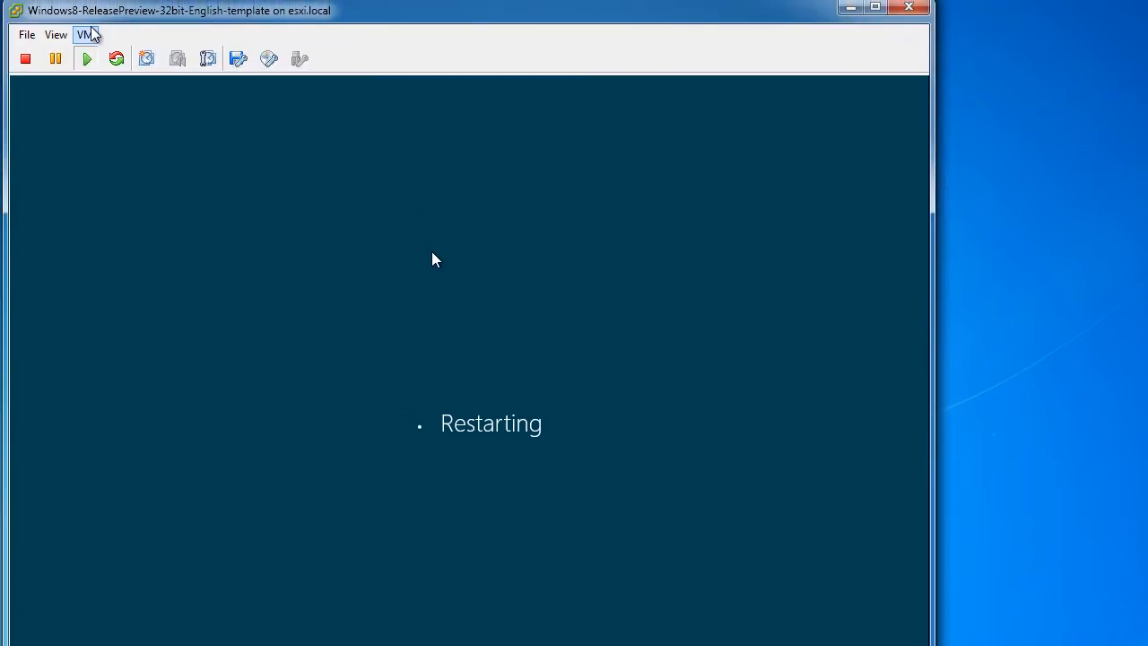
{"action": "left_click", "coordinate": [85, 34]}
{"action": "left_click", "coordinate": [108, 113]}
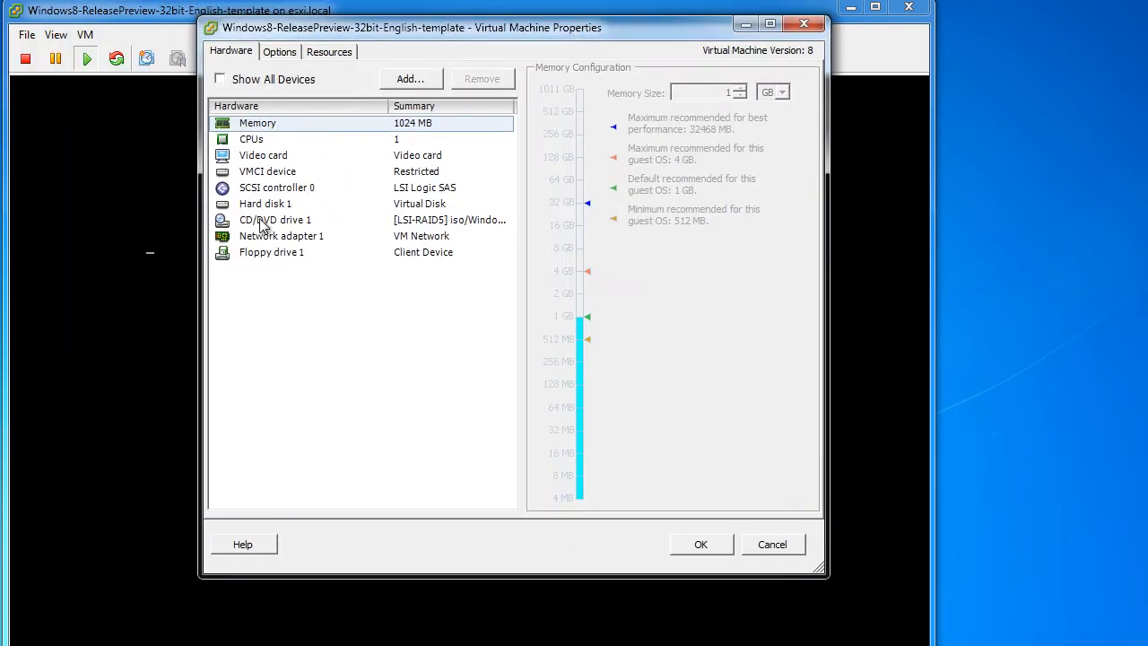
{"action": "left_click", "coordinate": [263, 221]}
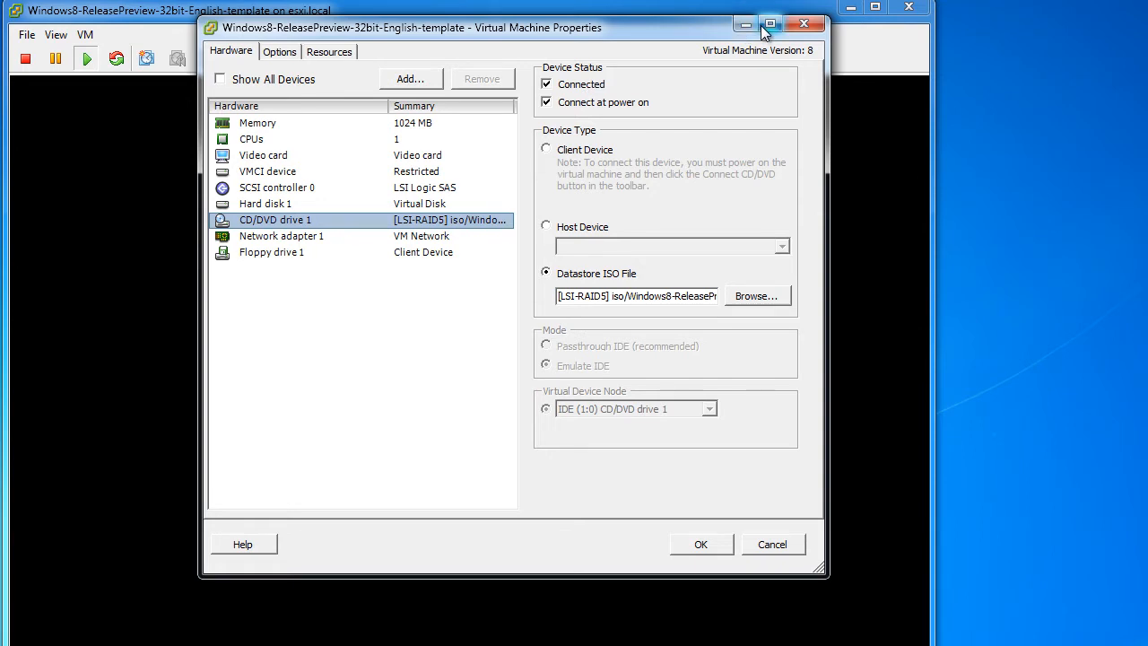
{"action": "left_click", "coordinate": [547, 84]}
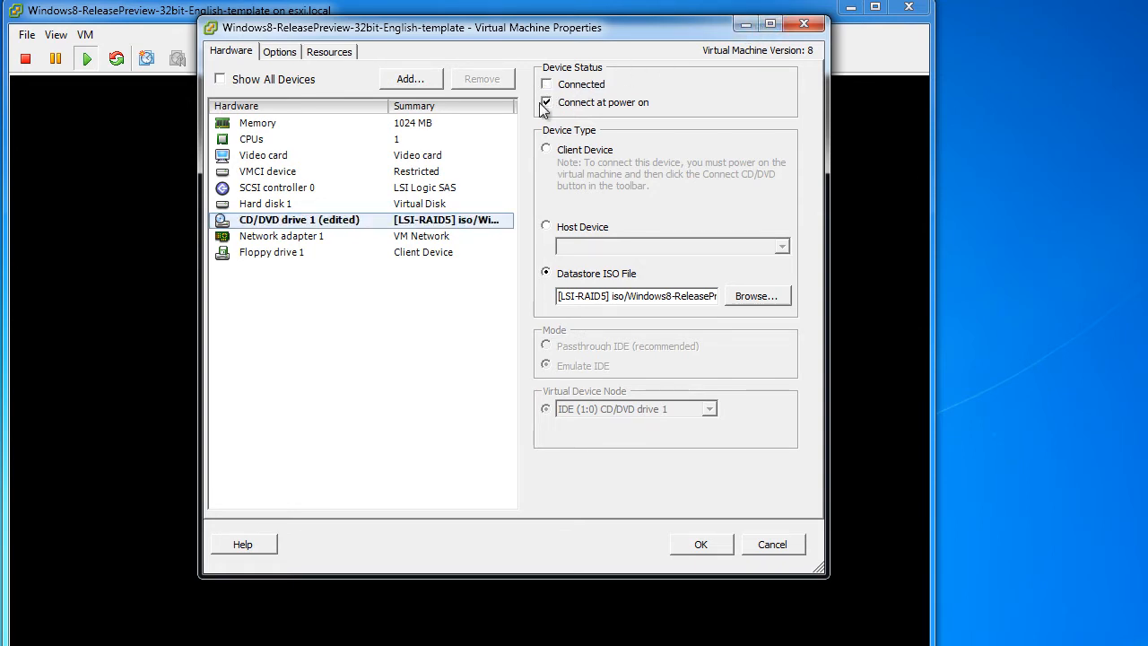
{"action": "left_click", "coordinate": [546, 103]}
{"action": "left_click", "coordinate": [546, 150]}
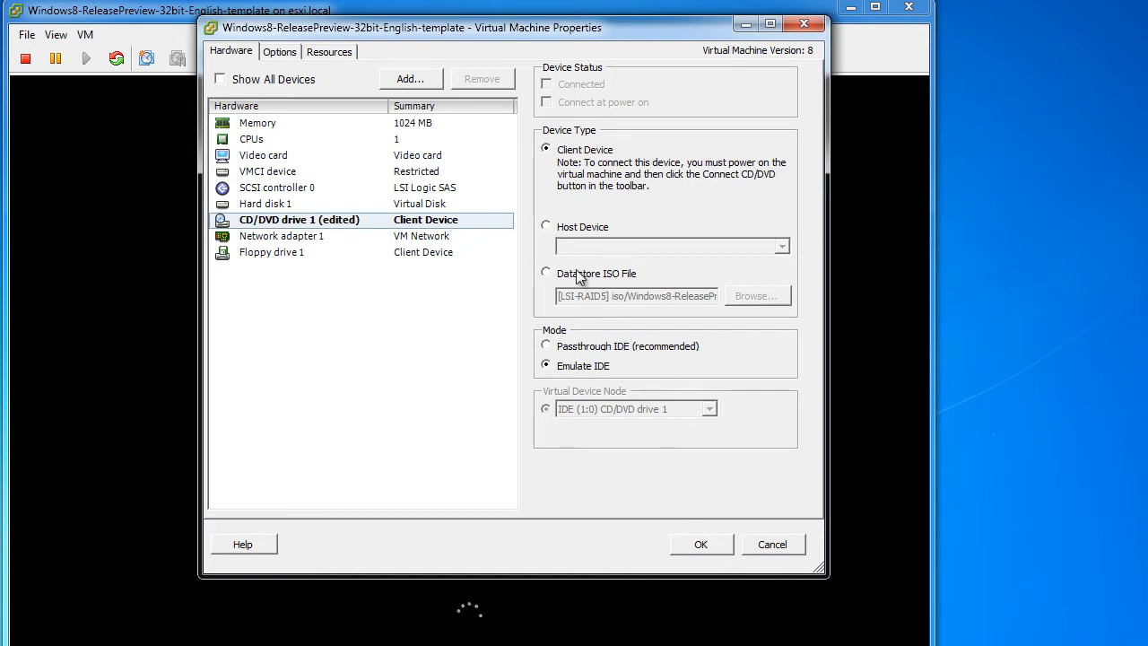
{"action": "left_click", "coordinate": [704, 538]}
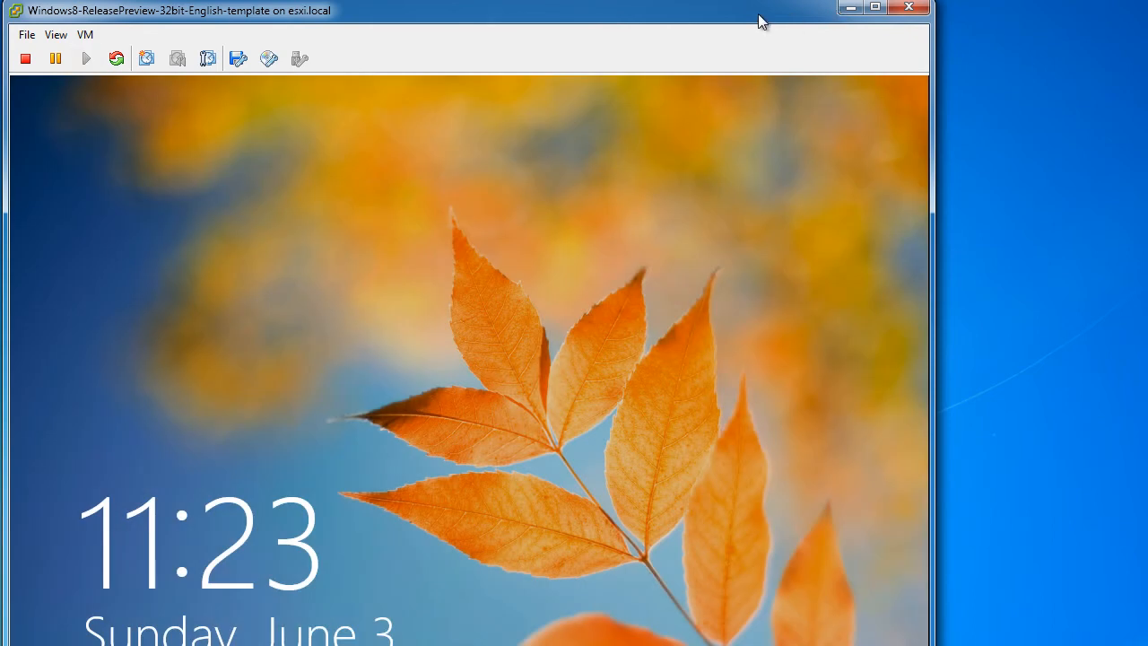
Send Ctrl+Alt+Del to the restarted guest and sign in with the account password
{"action": "mouse_move", "coordinate": [756, 9]}
{"action": "left_mouse_down"}
{"action": "mouse_move", "coordinate": [768, 0]}
{"action": "mouse_move", "coordinate": [751, 0]}
{"action": "mouse_move", "coordinate": [756, 18]}
{"action": "left_mouse_up"}
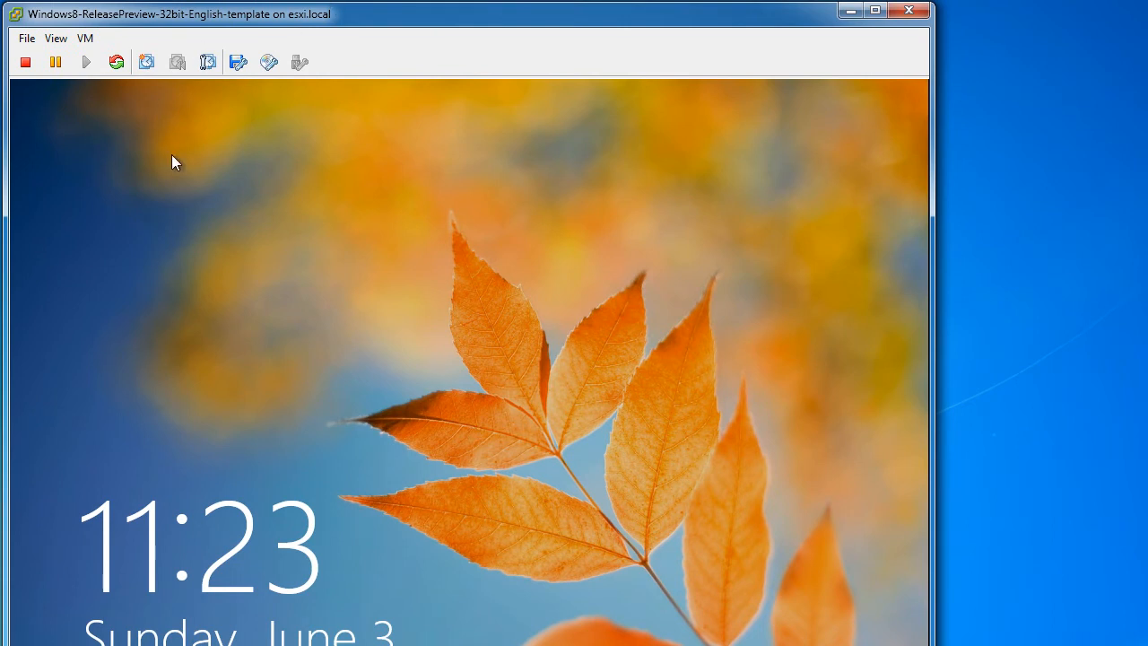
{"action": "left_click", "coordinate": [306, 352]}
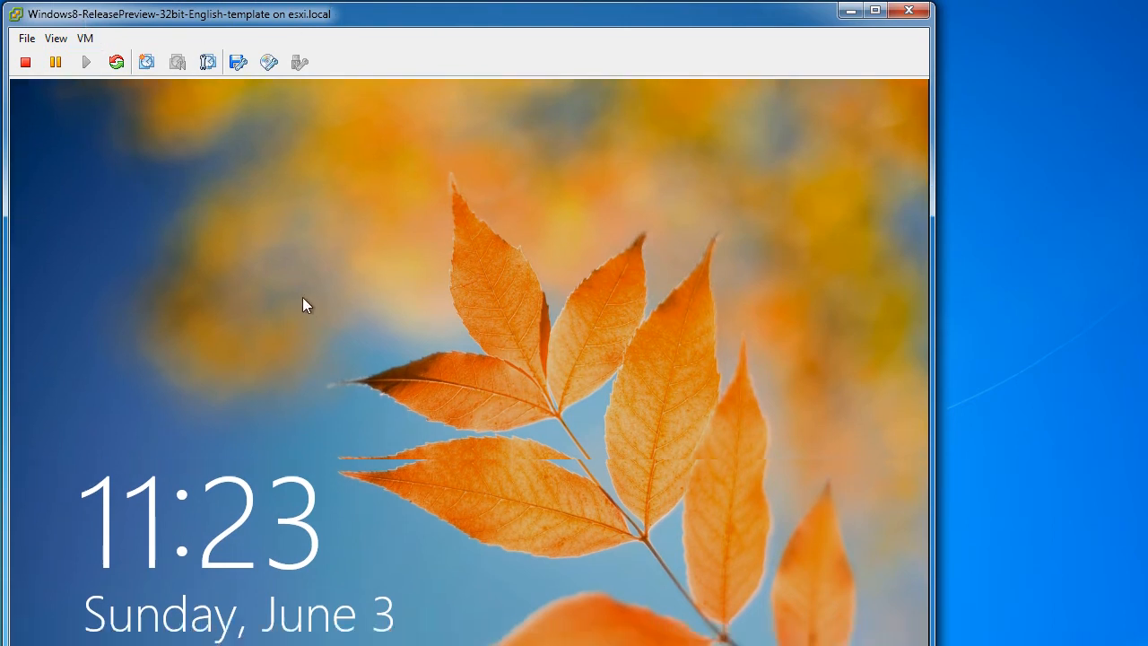
{"action": "left_click", "coordinate": [88, 40]}
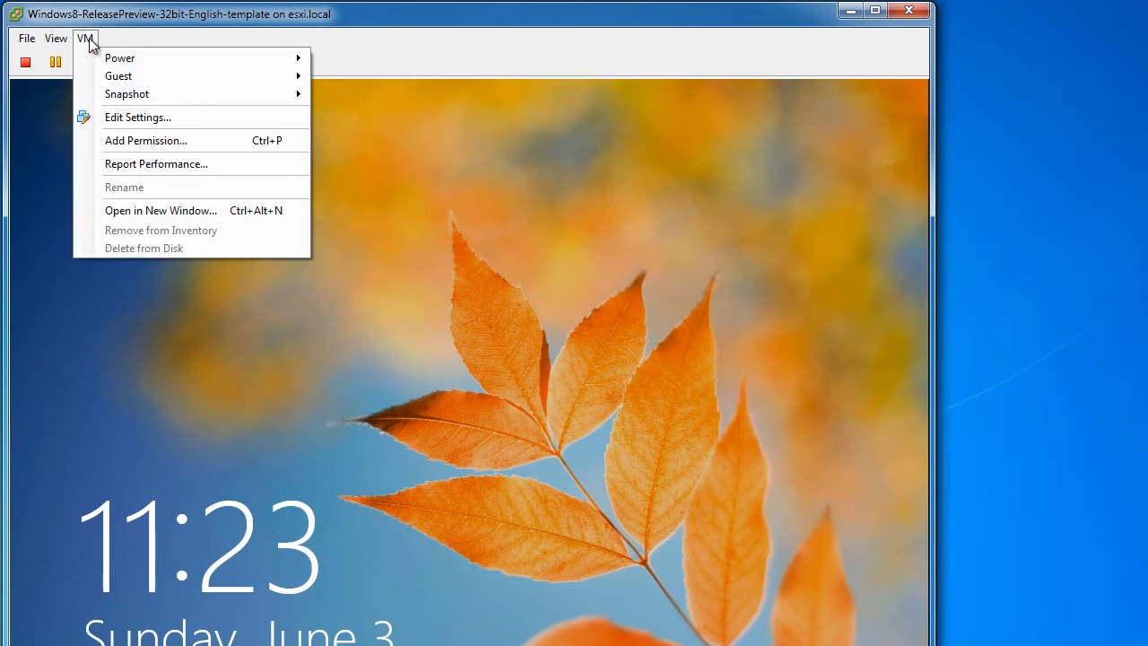
{"action": "mouse_move", "coordinate": [57, 44]}
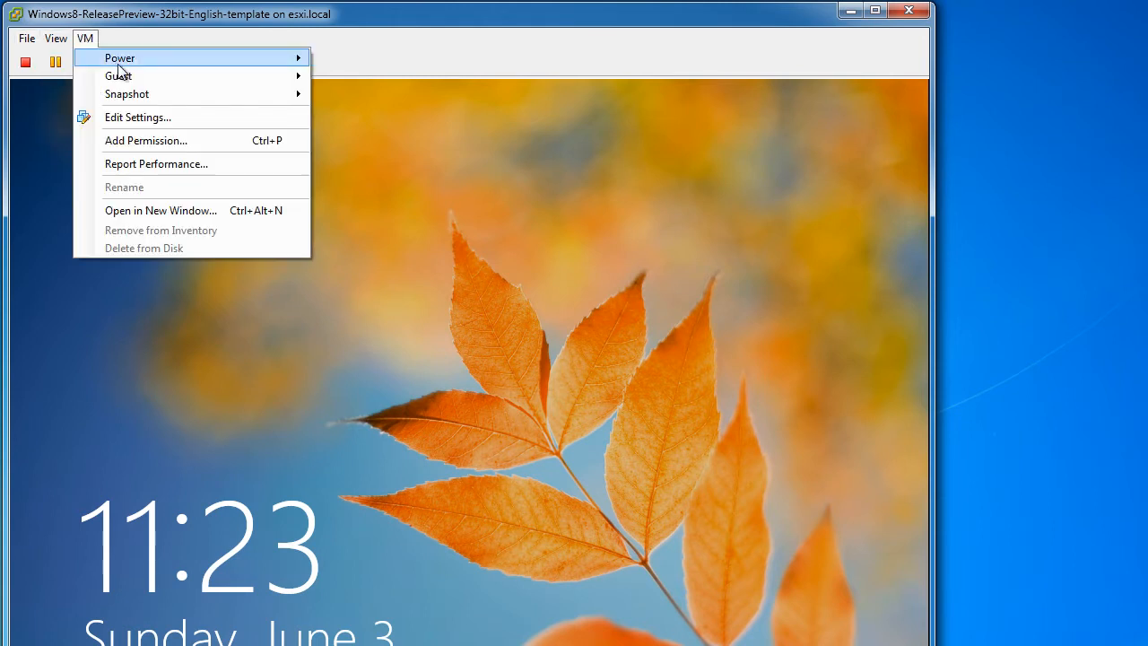
{"action": "mouse_move", "coordinate": [128, 80]}
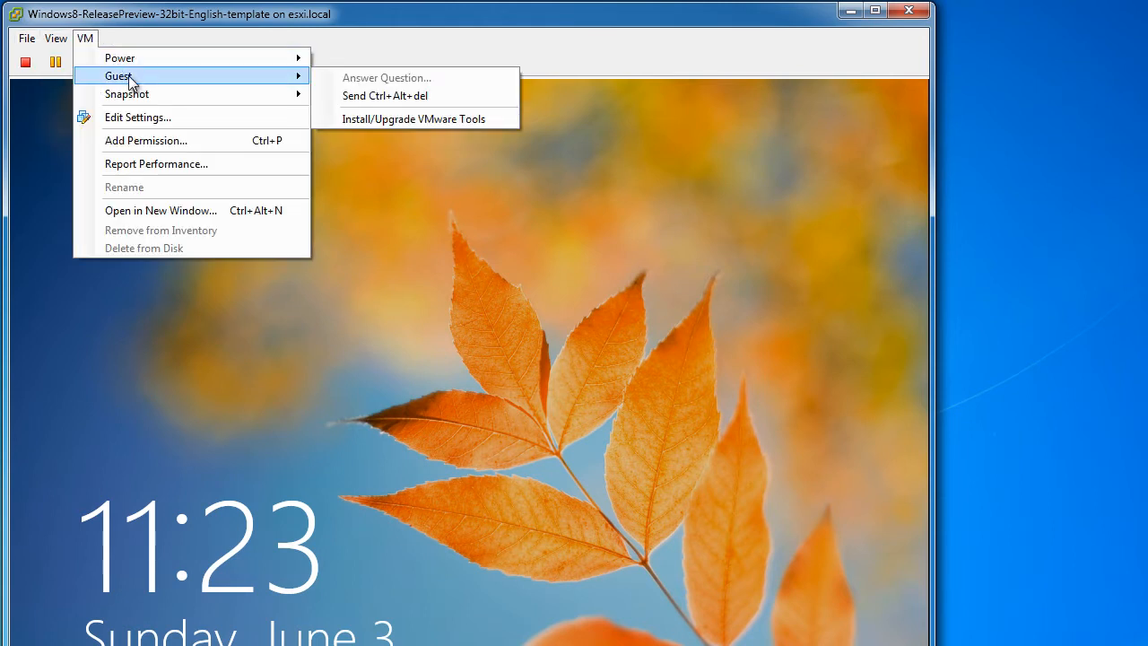
{"action": "left_click", "coordinate": [437, 99]}
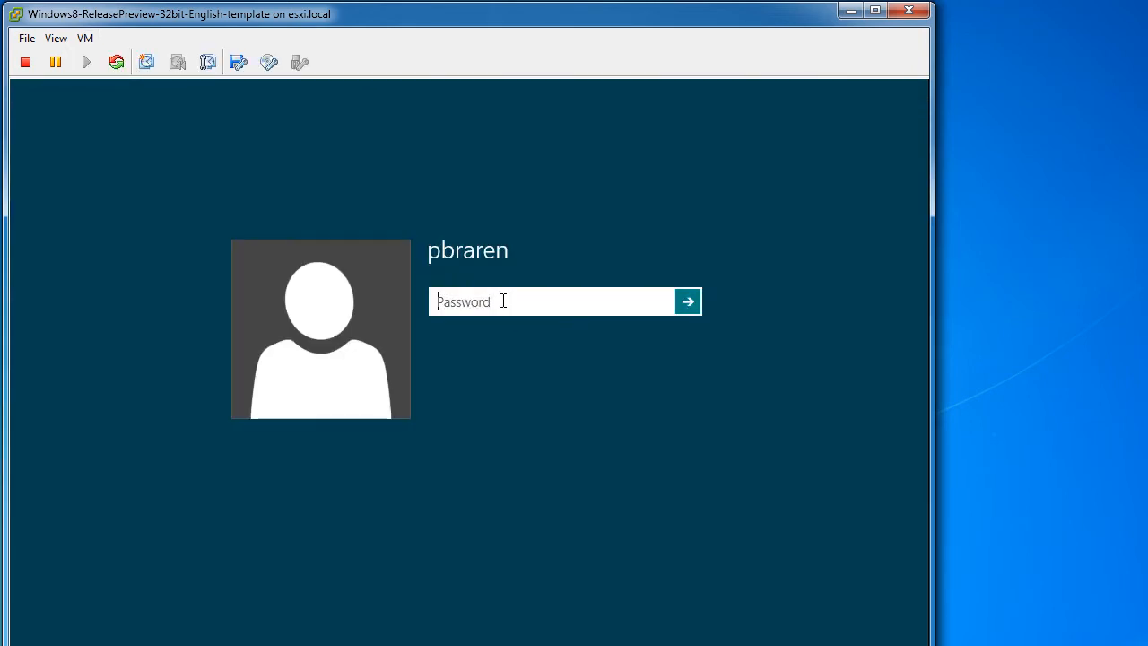
{"action": "type", "text": "•••••"}
{"action": "key", "text": "Return"}
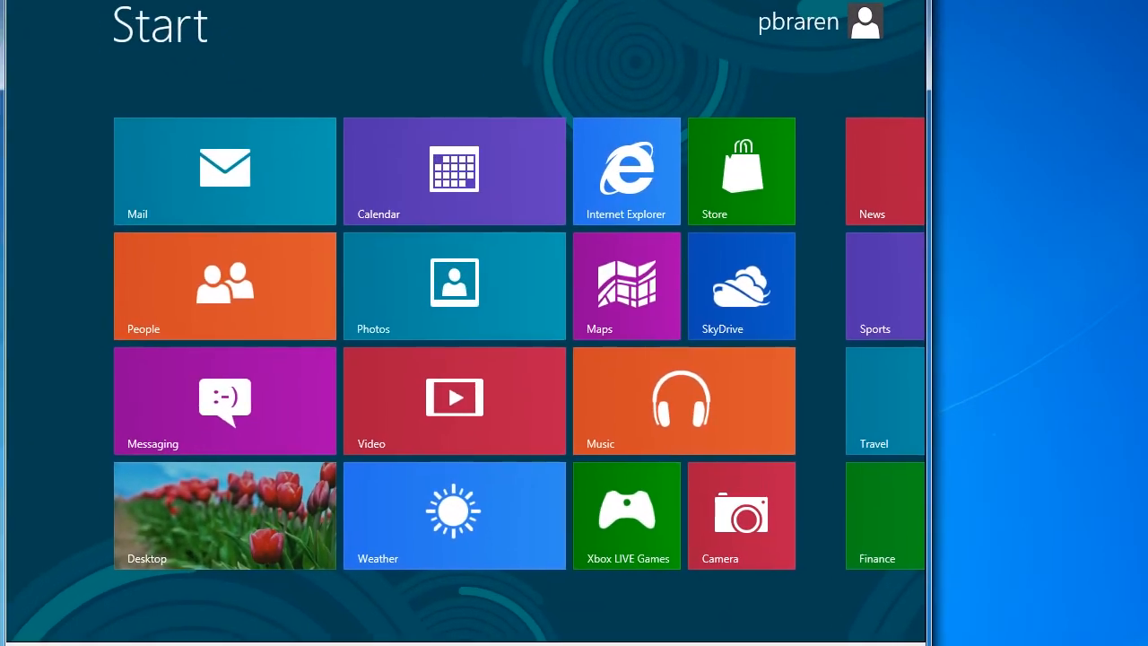
Set the taskbar notification area to always show all icons and notifications
{"action": "left_click", "coordinate": [244, 508]}
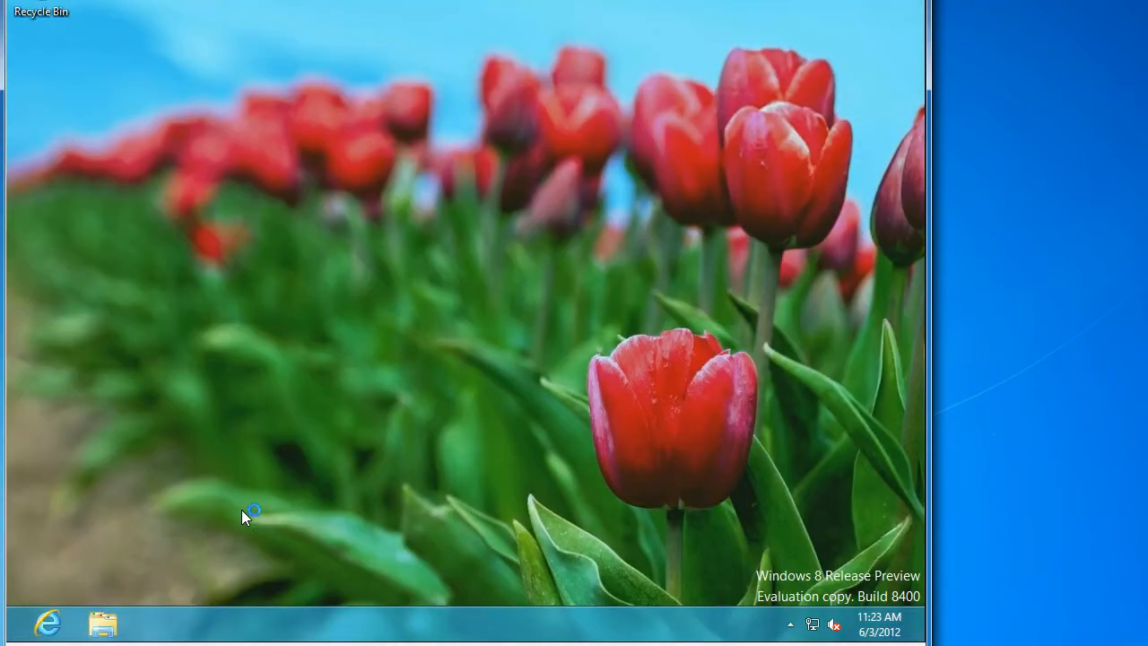
{"action": "key", "text": "super"}
{"action": "key", "text": "super"}
{"action": "mouse_move", "coordinate": [924, 642]}
{"action": "left_click", "coordinate": [791, 624]}
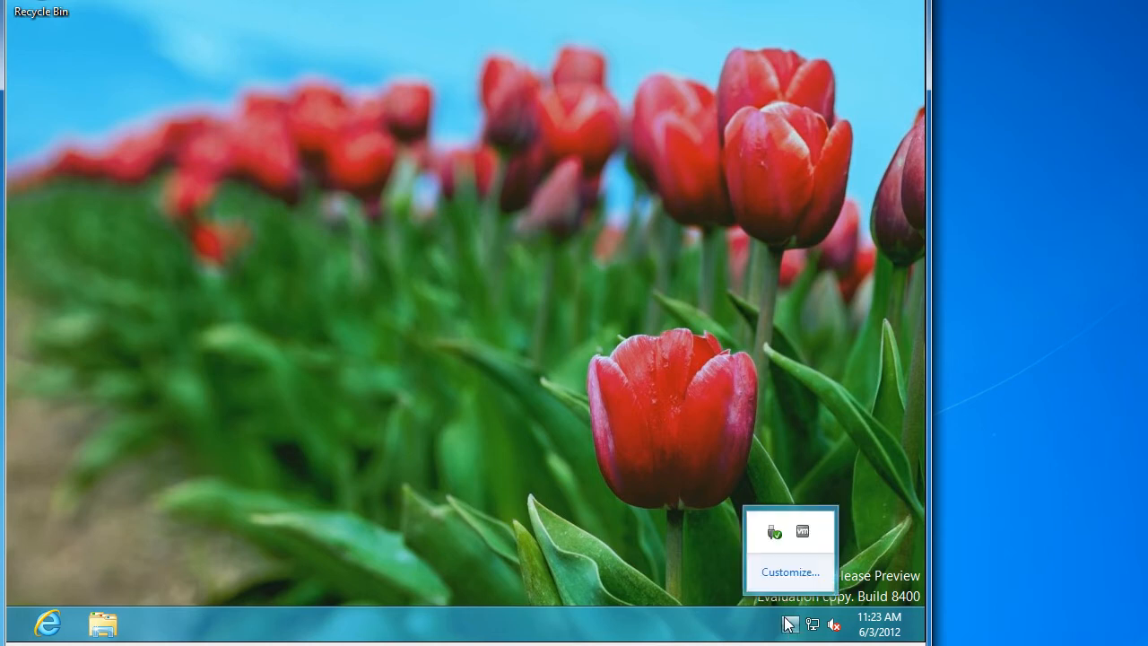
{"action": "left_click", "coordinate": [780, 558]}
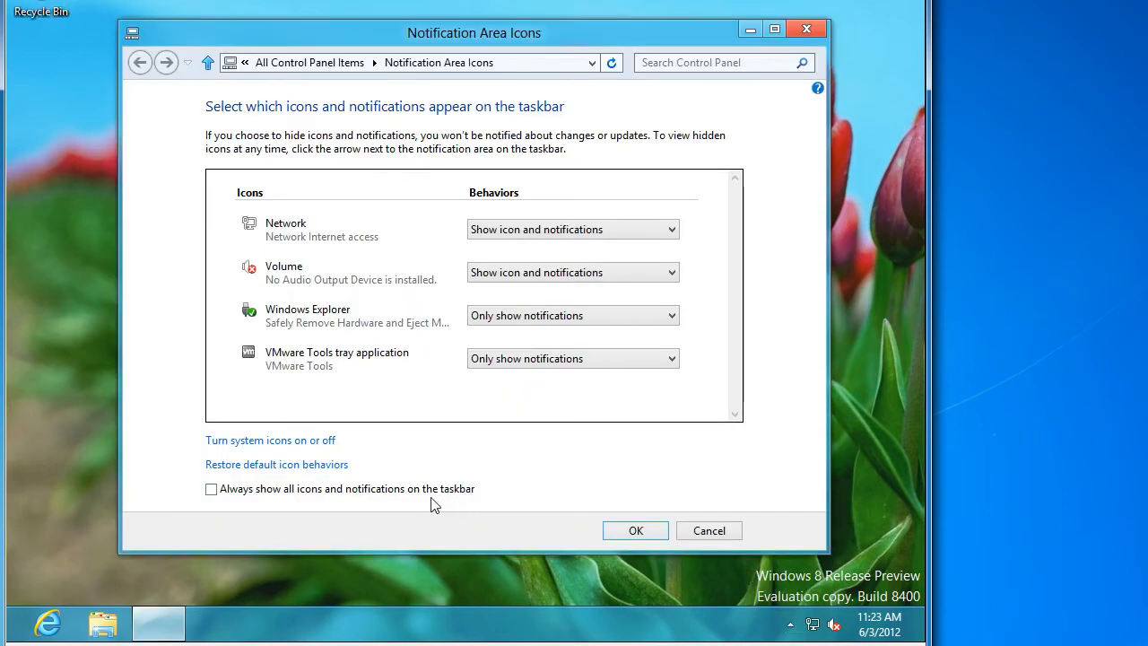
{"action": "left_click", "coordinate": [391, 491]}
{"action": "left_click", "coordinate": [628, 527]}
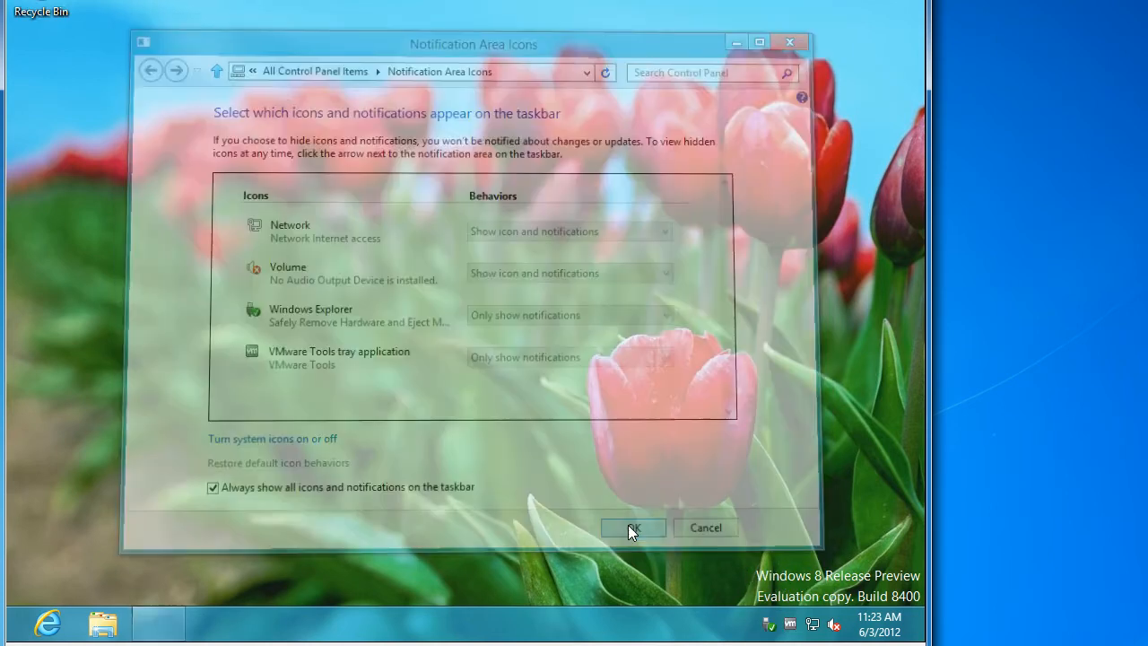
Enable time synchronization with the ESX server in VMware Tools properties
{"action": "double_click", "coordinate": [792, 627]}
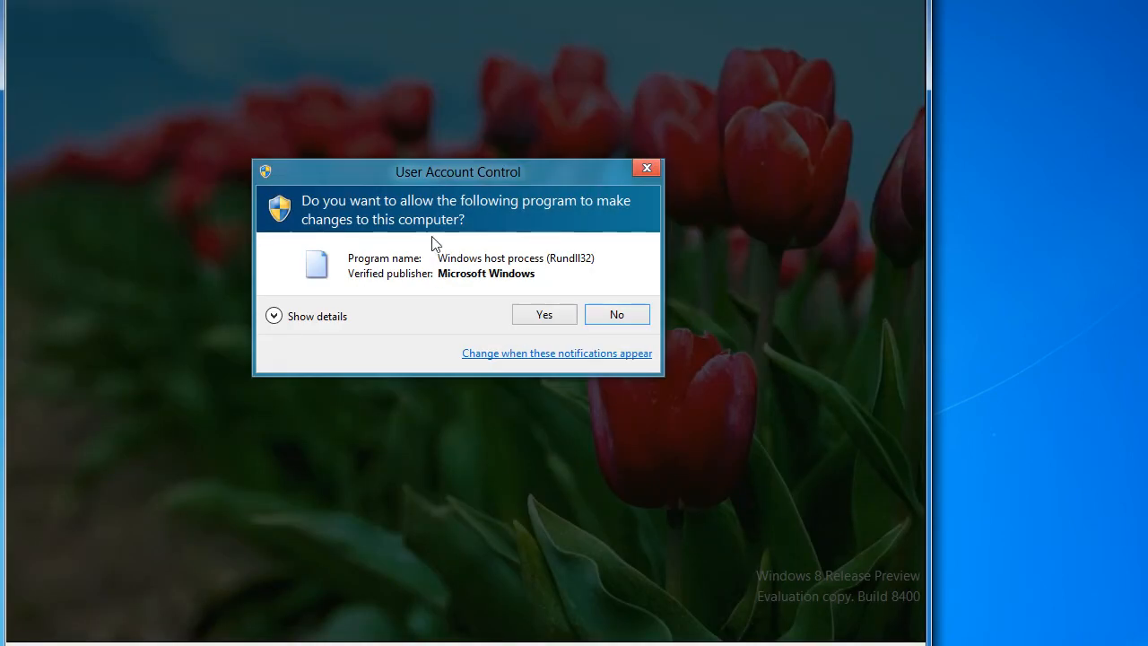
{"action": "left_click", "coordinate": [542, 314]}
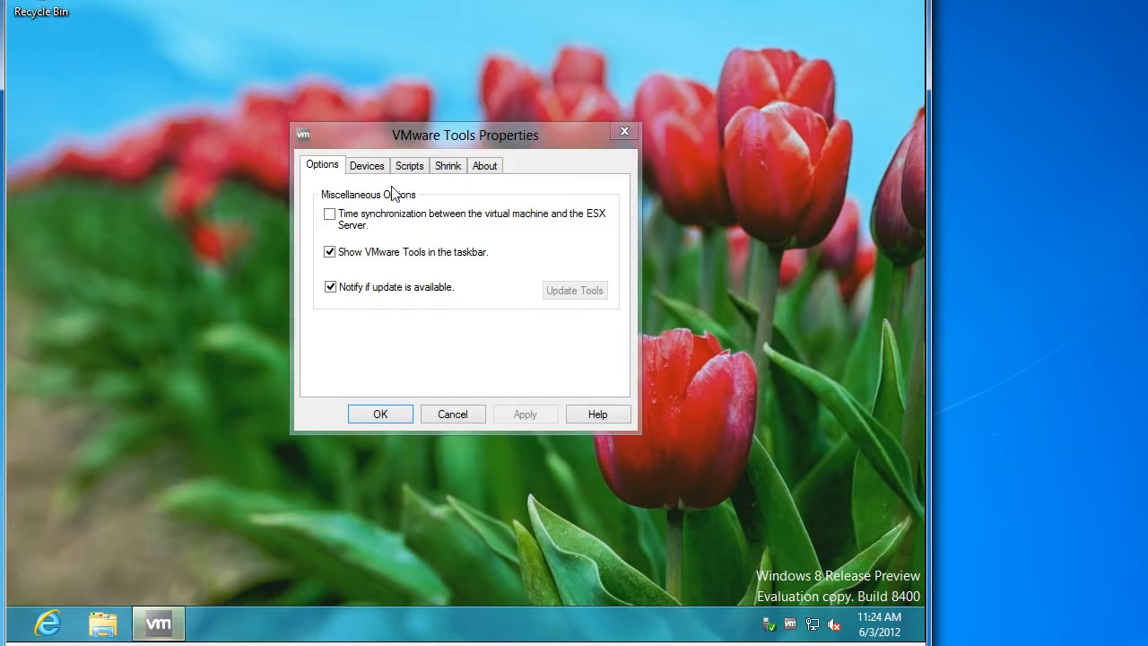
{"action": "left_click", "coordinate": [388, 235]}
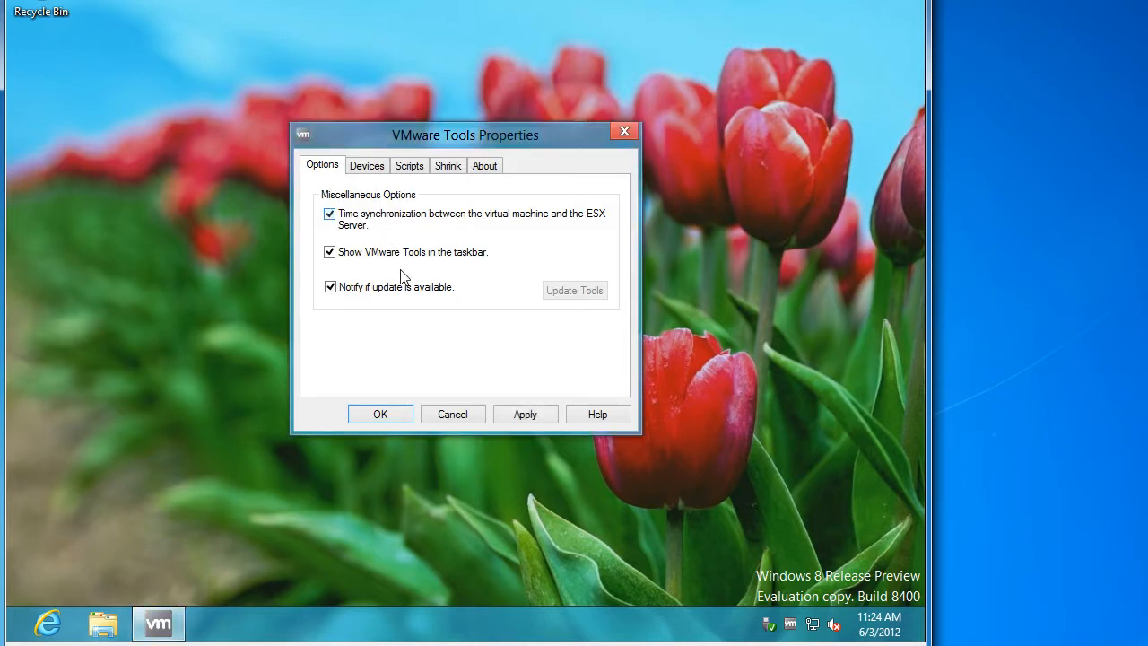
{"action": "left_click", "coordinate": [381, 414]}
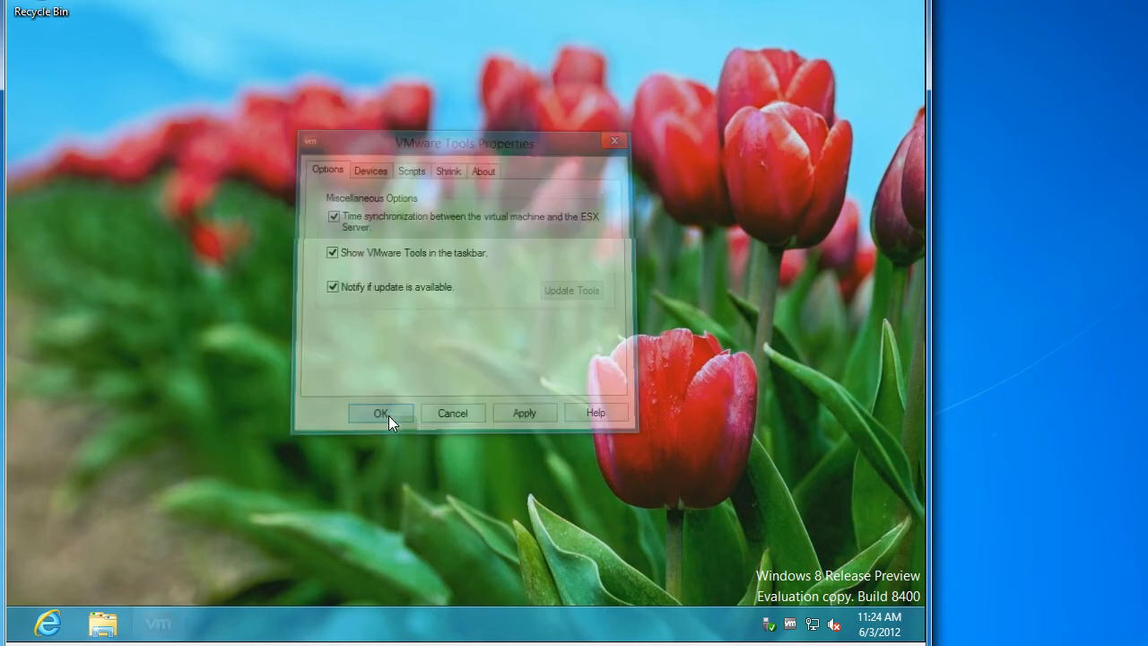
Change the guest's time zone to Eastern Time (US & Canada)
{"action": "right_click", "coordinate": [879, 631]}
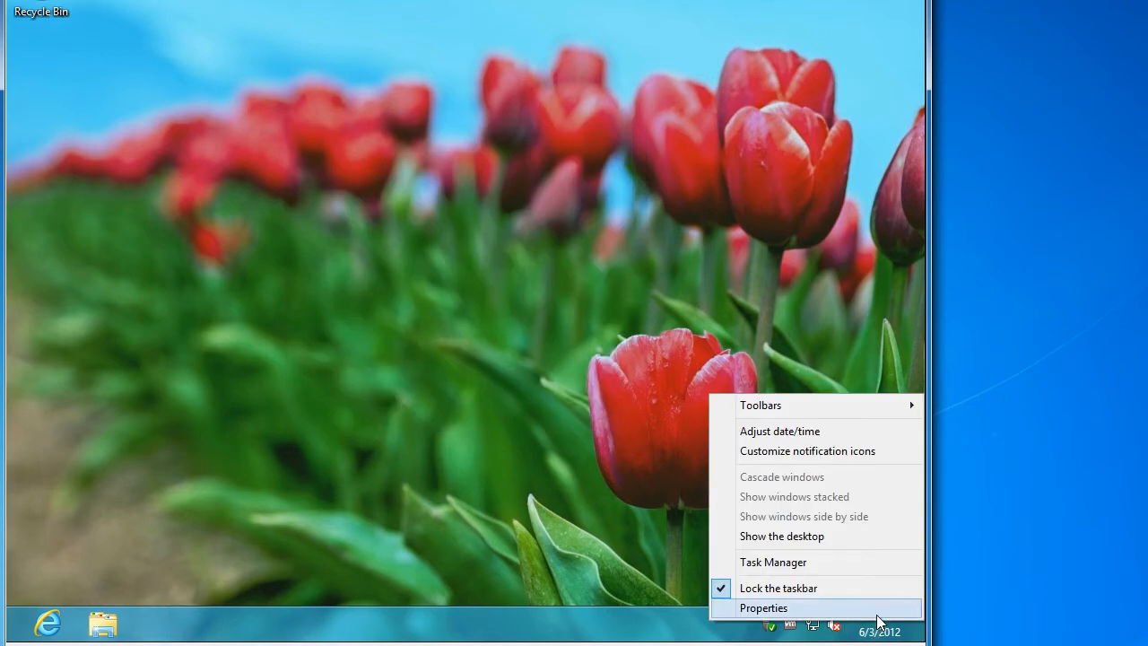
{"action": "left_click", "coordinate": [780, 432]}
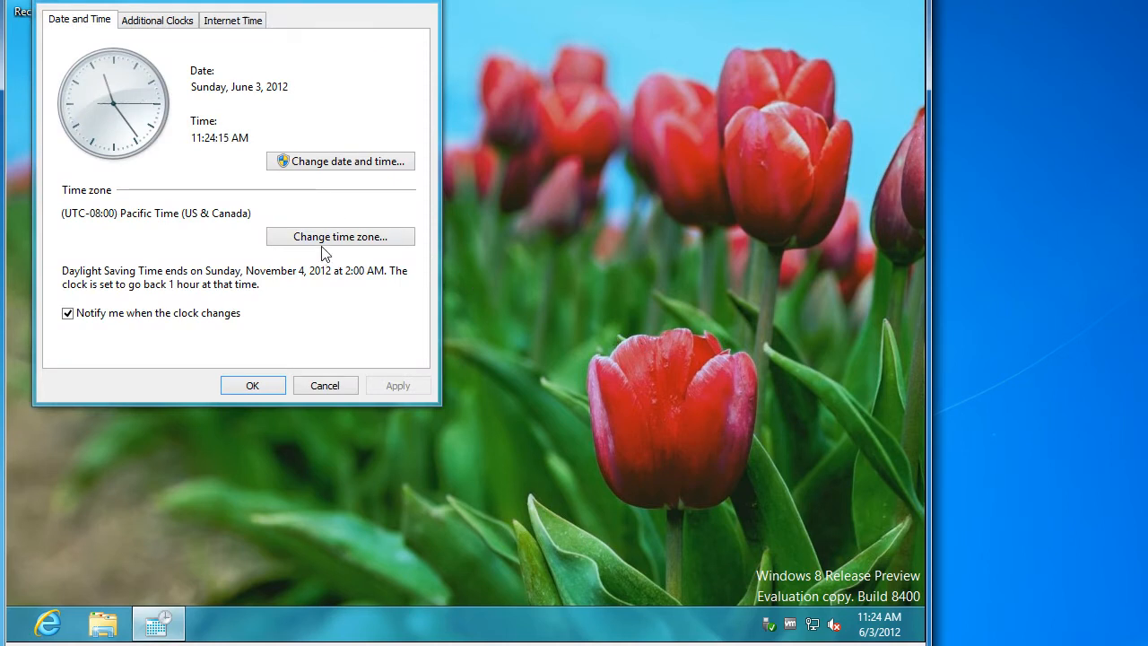
{"action": "left_click", "coordinate": [318, 243]}
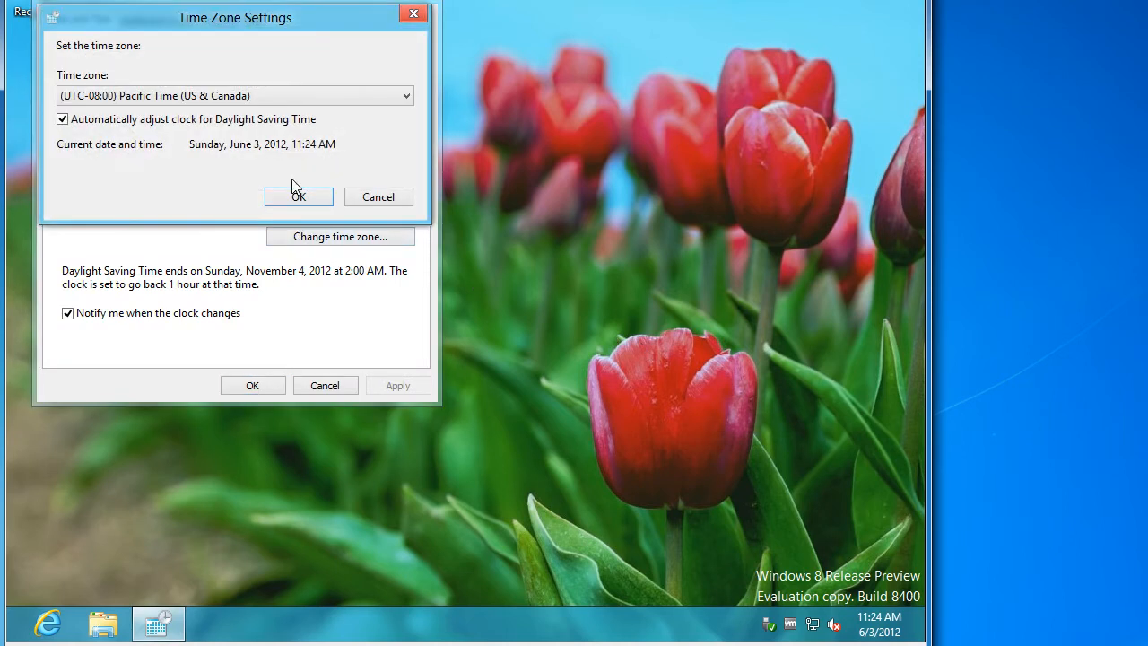
{"action": "key", "text": "Down"}
{"action": "key", "text": "Down"}
{"action": "key", "text": "Down"}
{"action": "key", "text": "Down"}
{"action": "key", "text": "Down"}
{"action": "key", "text": "Down"}
{"action": "key", "text": "Down"}
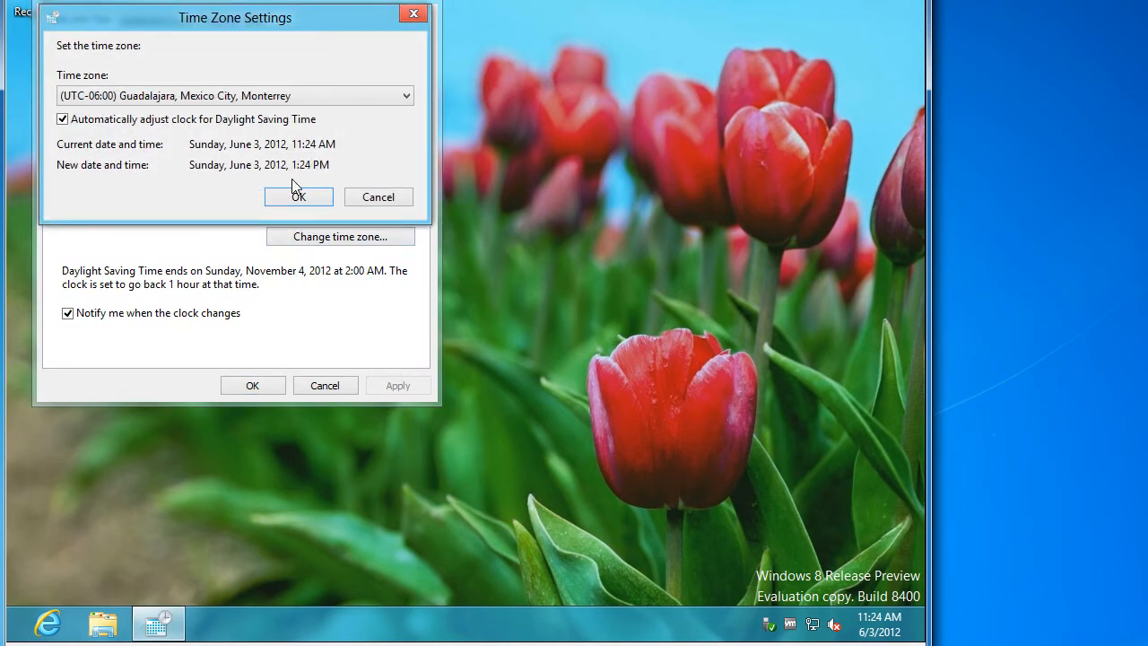
{"action": "key", "text": "Down"}
{"action": "key", "text": "Down"}
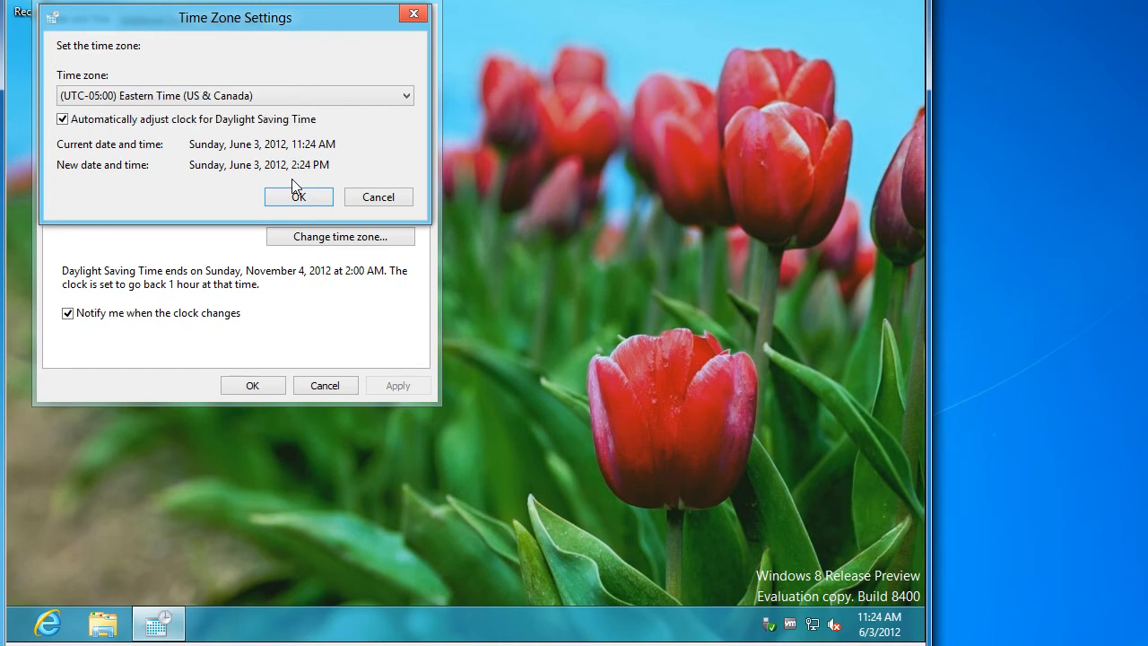
{"action": "left_click", "coordinate": [293, 185]}
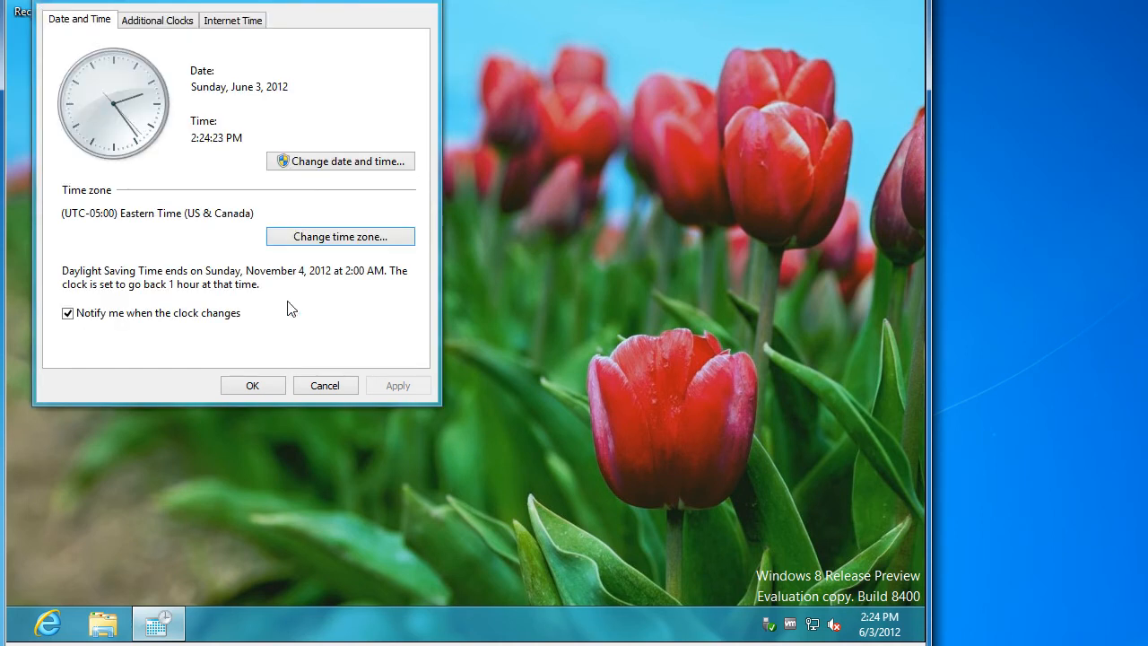
Turn off synchronizing with an Internet time server and close Date and Time
{"action": "left_click", "coordinate": [224, 20]}
{"action": "left_click", "coordinate": [328, 237]}
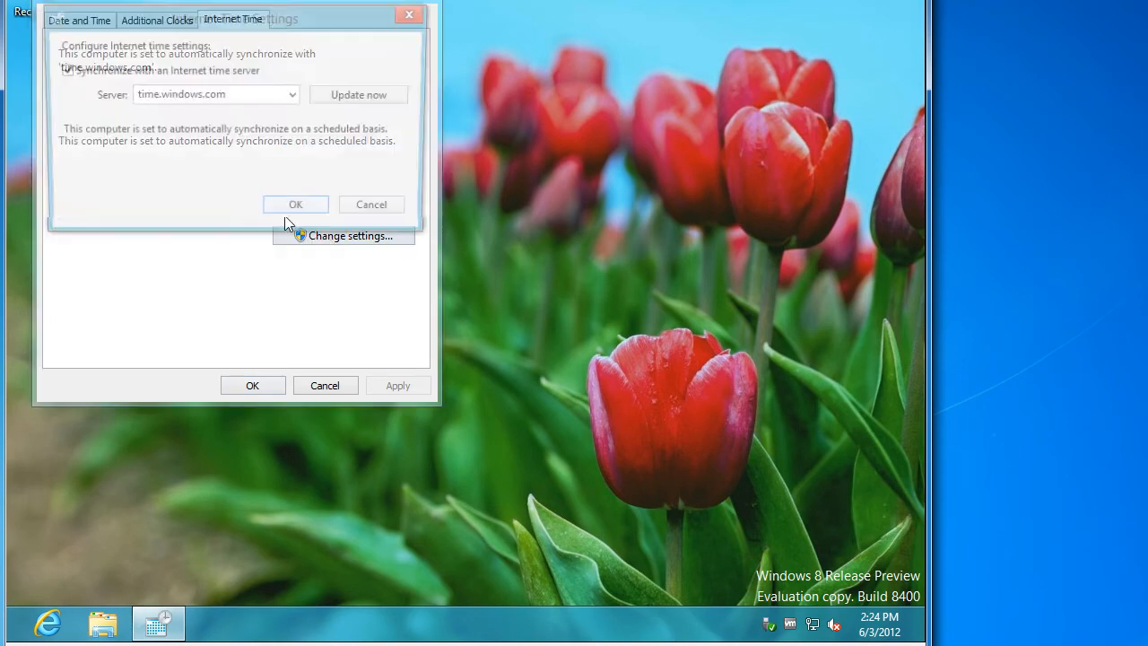
{"action": "left_click", "coordinate": [140, 71]}
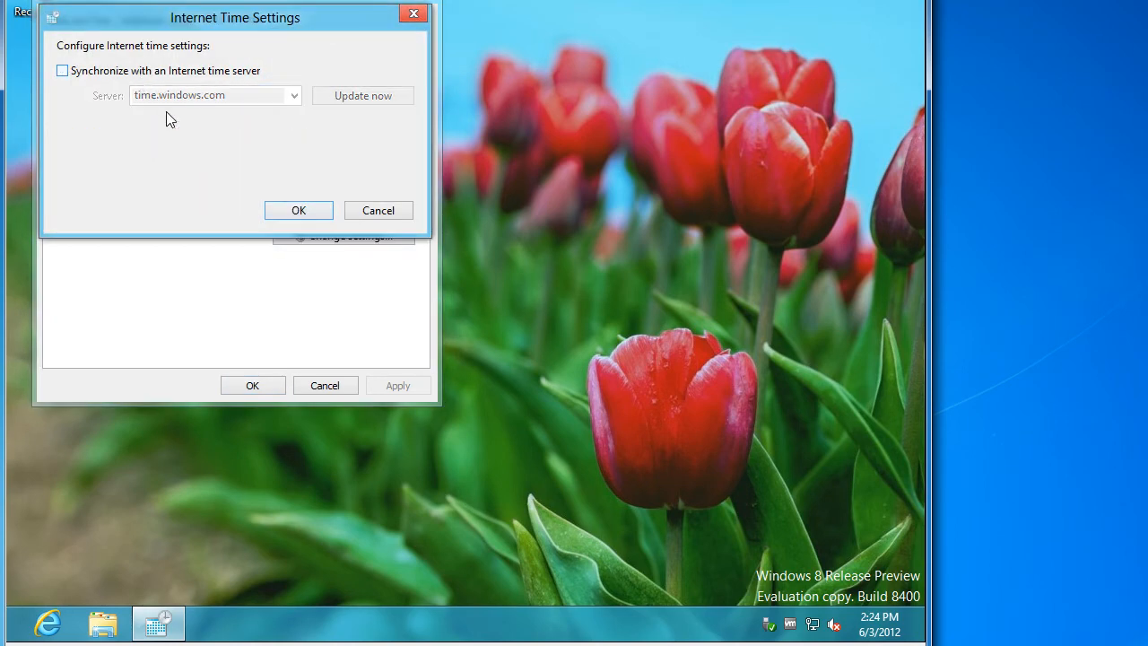
{"action": "left_click", "coordinate": [282, 213]}
{"action": "left_click", "coordinate": [250, 387]}
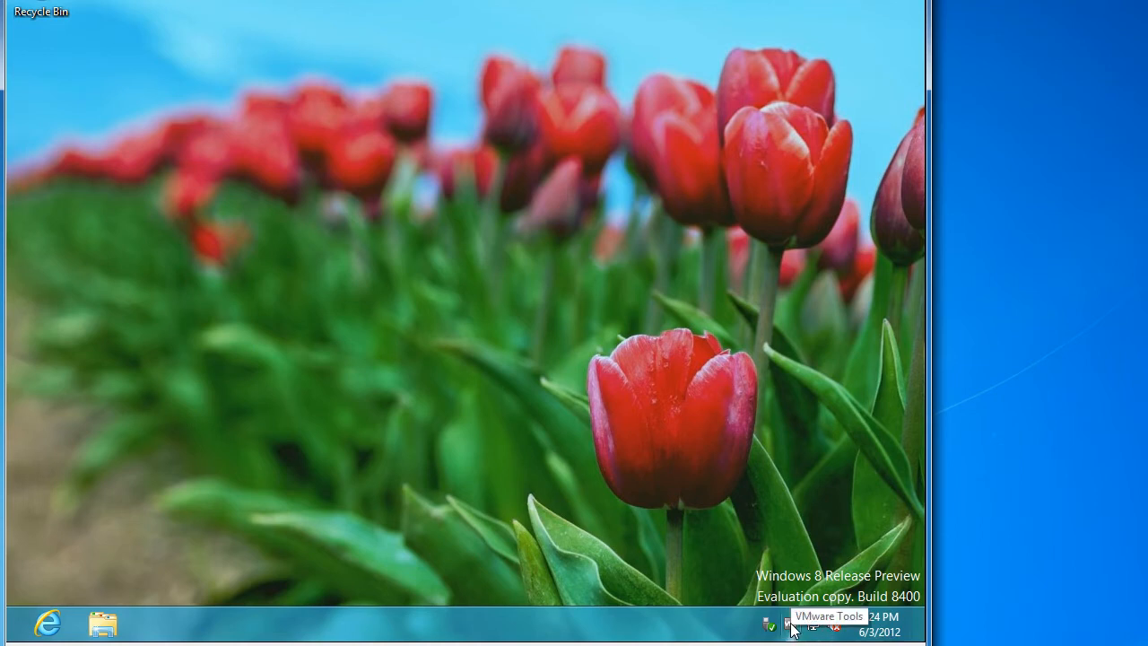
Open Computer Management from File Explorer's Computer entry and select Device Manager
{"action": "left_click", "coordinate": [103, 628]}
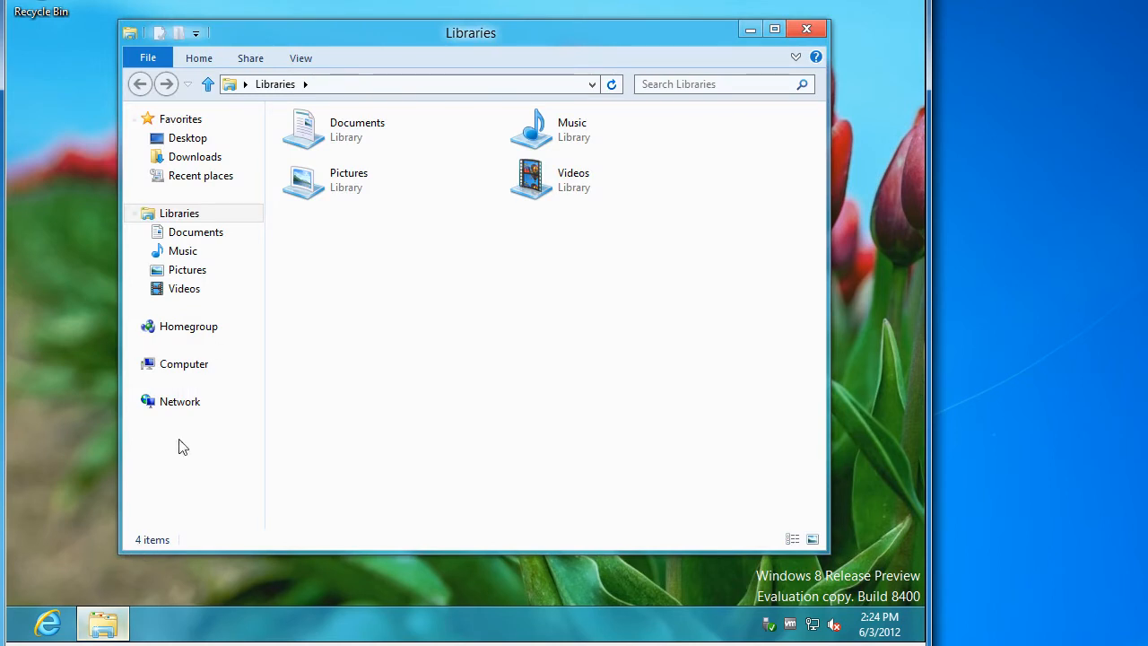
{"action": "right_click", "coordinate": [183, 375]}
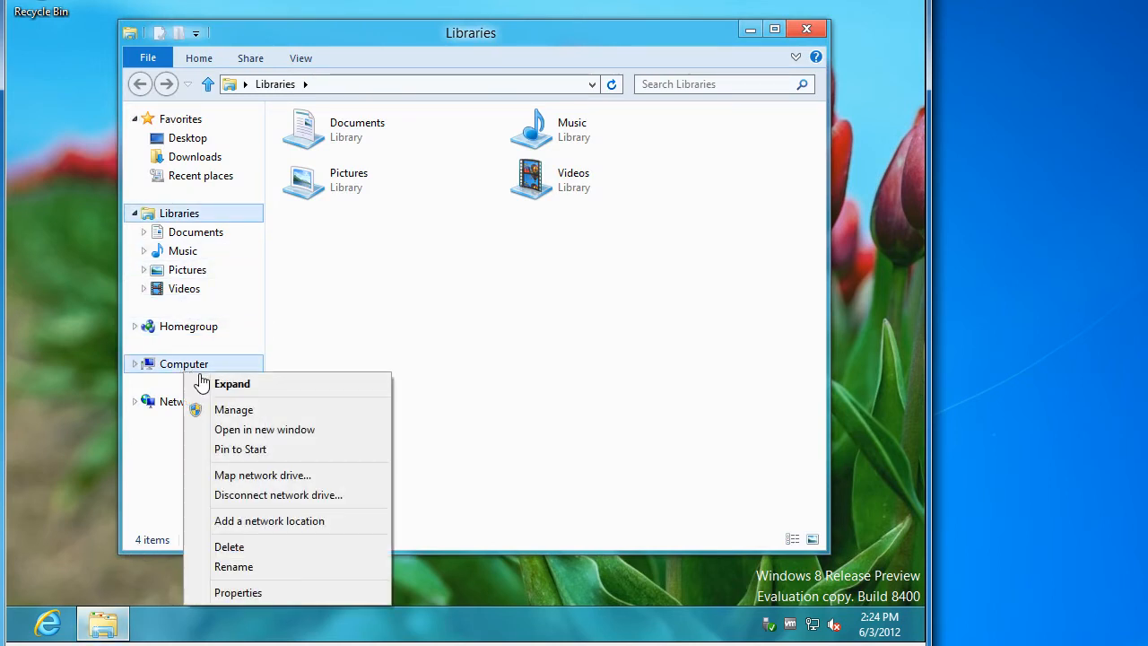
{"action": "left_click", "coordinate": [240, 405]}
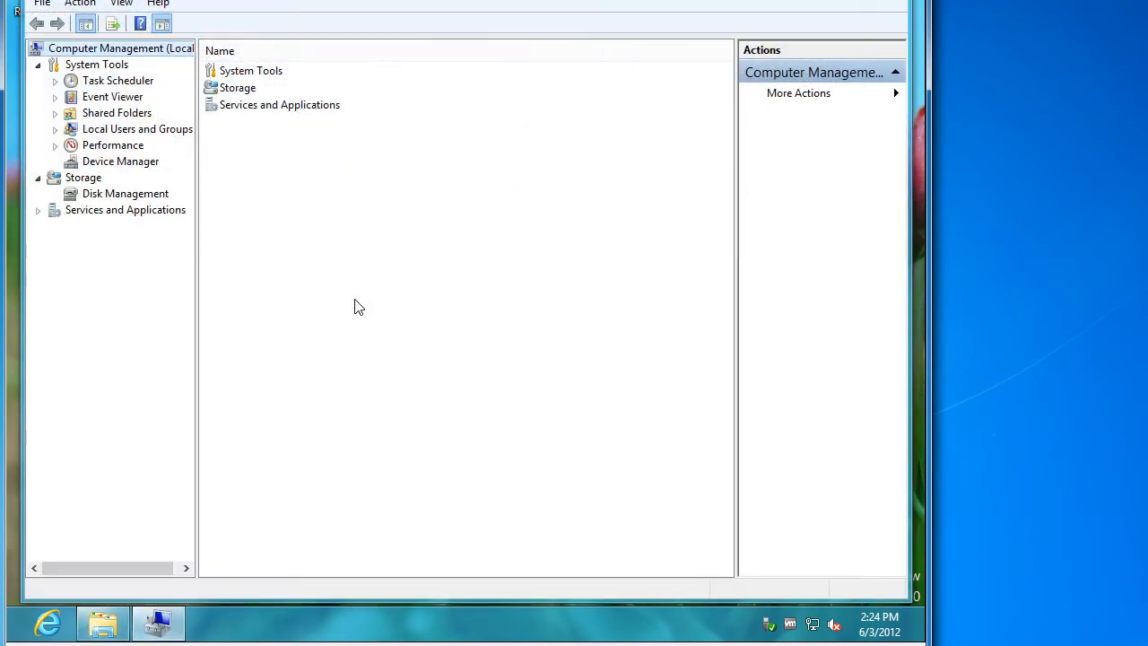
{"action": "left_click", "coordinate": [142, 163]}
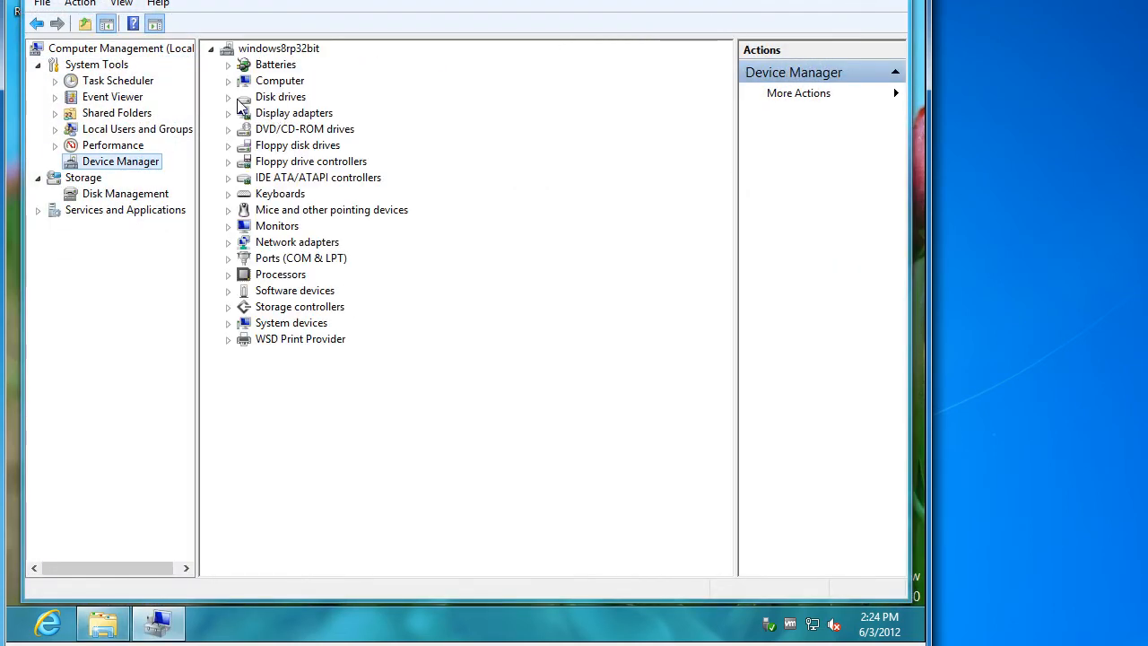
Expand DVD/CD-ROM drives, Display adapters, Network adapters, Storage controllers and Mice
{"action": "left_click", "coordinate": [228, 130]}
{"action": "left_click", "coordinate": [229, 115]}
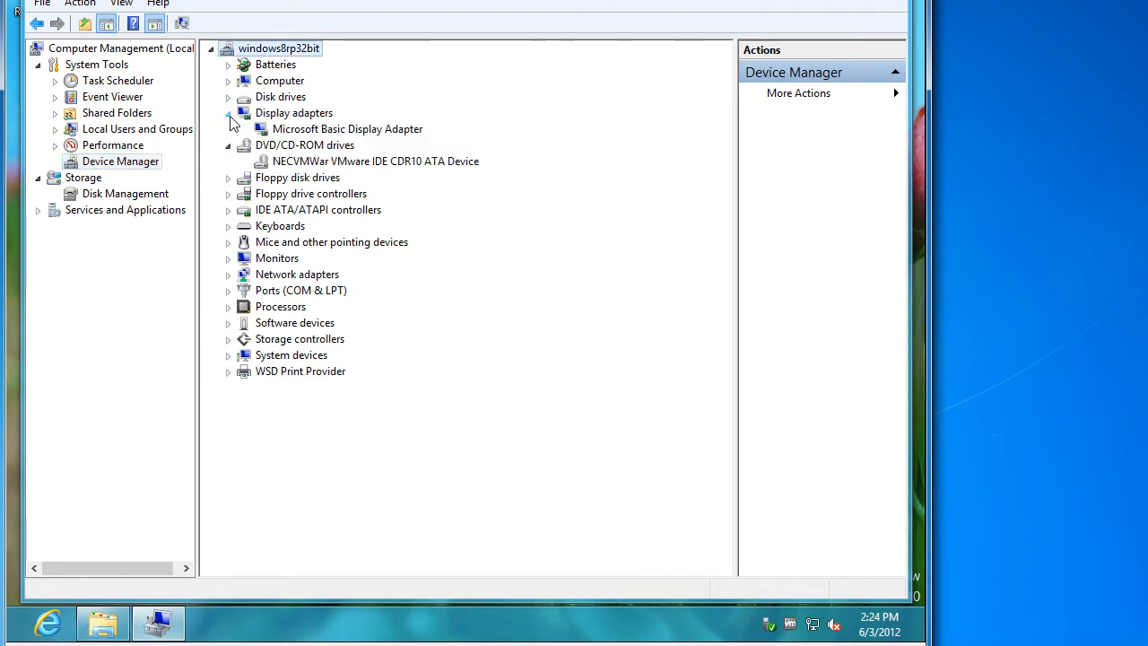
{"action": "left_click", "coordinate": [229, 276]}
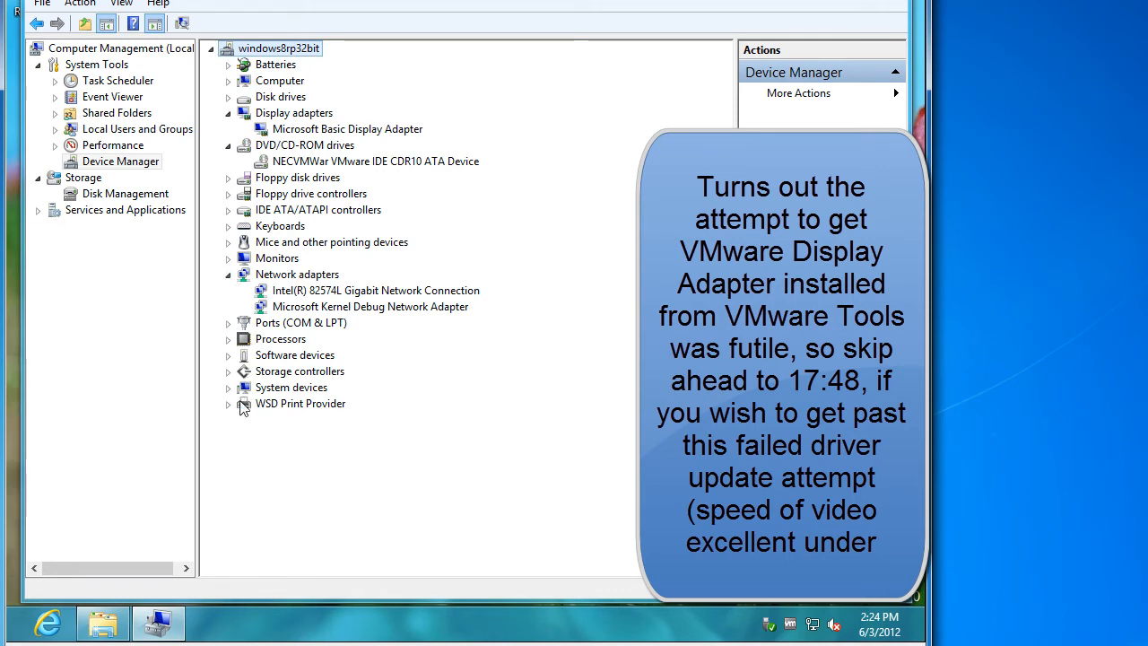
{"action": "left_click", "coordinate": [228, 371]}
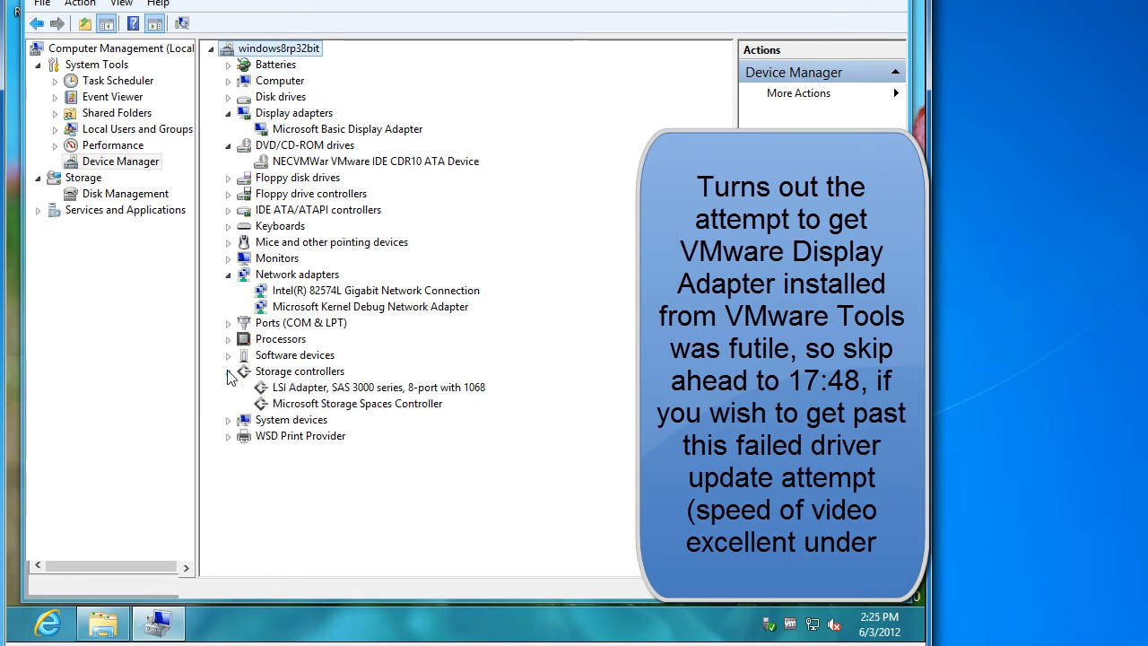
{"action": "left_click", "coordinate": [230, 247]}
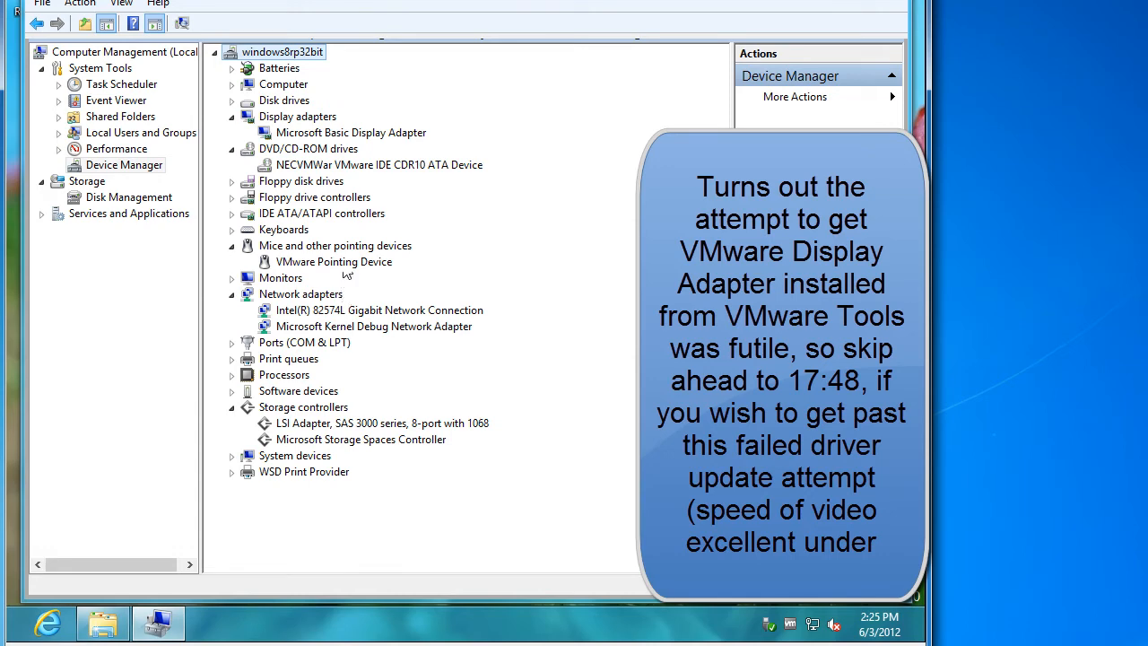
Try an automatic driver update for the Microsoft Basic Display Adapter, then close the wizard
{"action": "left_click", "coordinate": [360, 133]}
{"action": "right_click", "coordinate": [360, 133]}
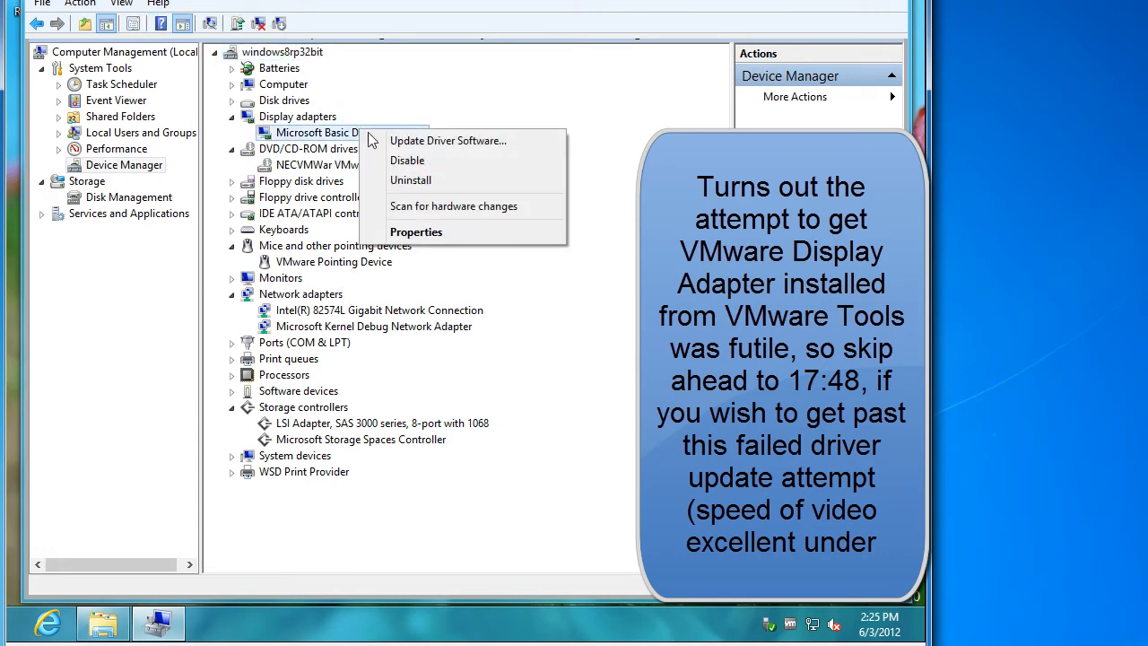
{"action": "left_click", "coordinate": [399, 142]}
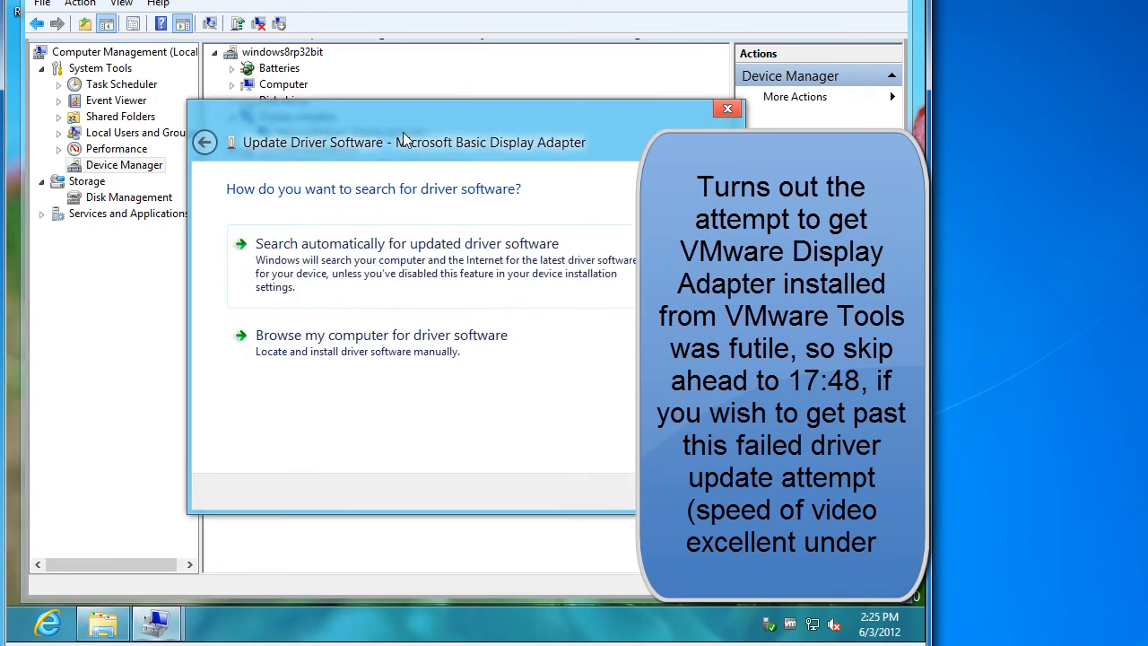
{"action": "left_click", "coordinate": [398, 279]}
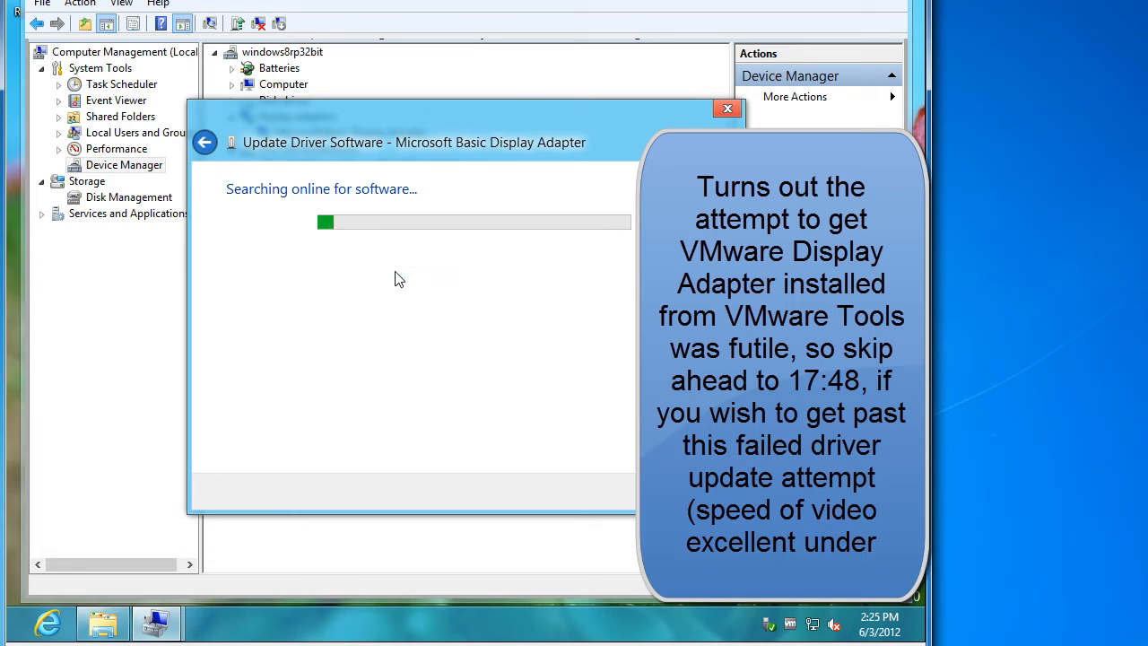
{"action": "left_click", "coordinate": [705, 492]}
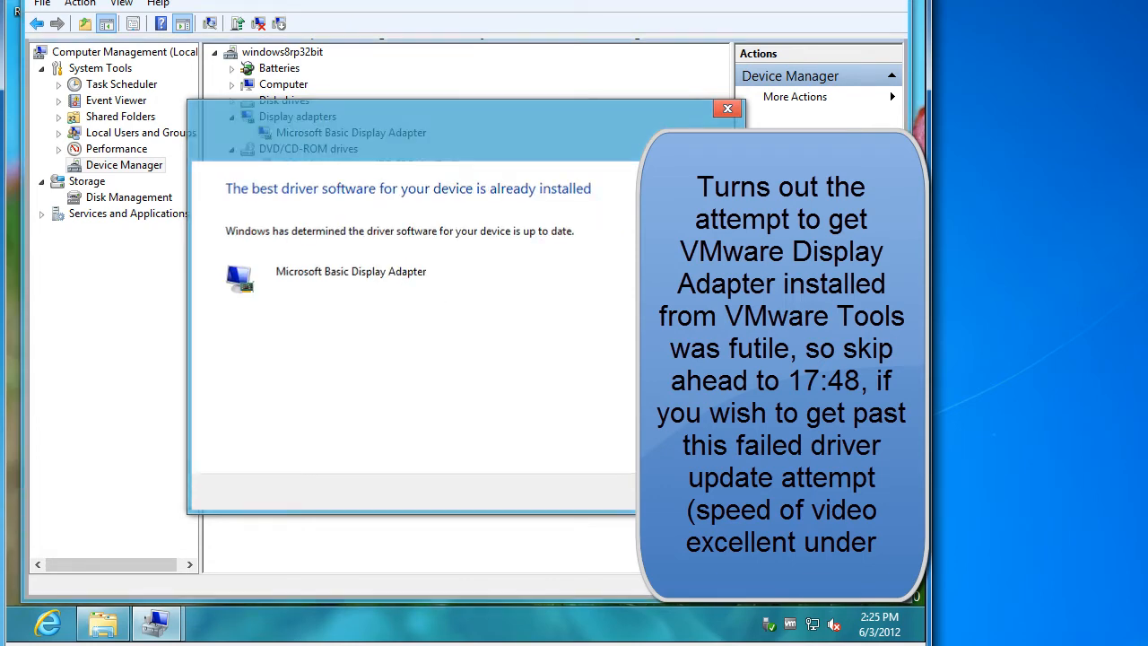
Restart the display driver update and choose to browse for driver software manually
{"action": "right_click", "coordinate": [357, 133]}
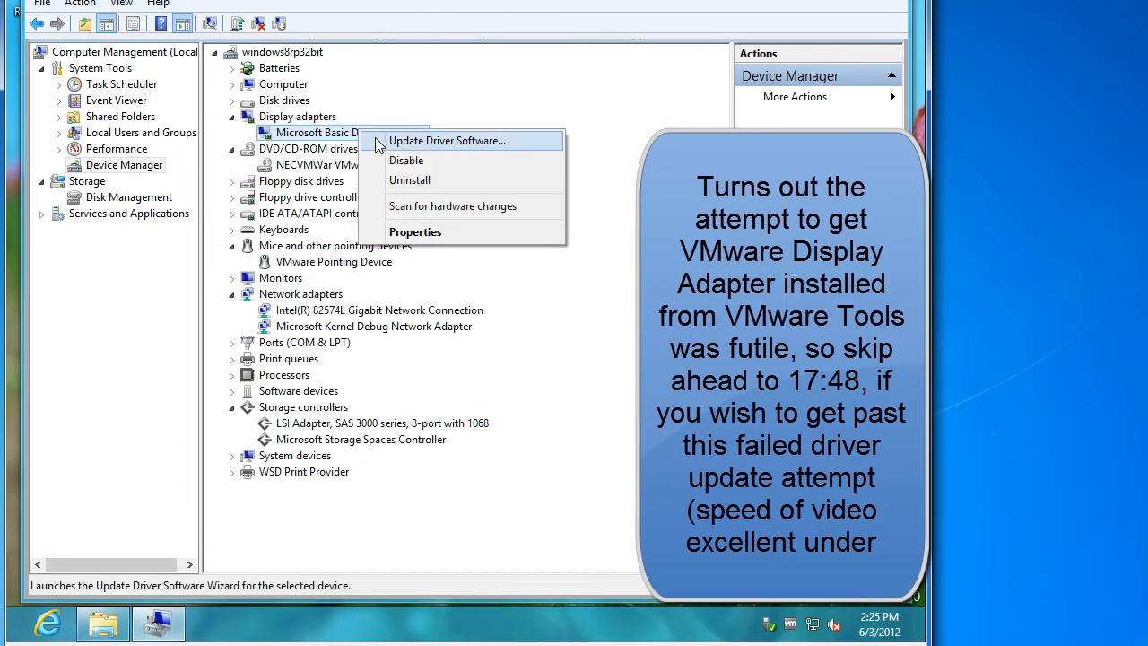
{"action": "left_click", "coordinate": [384, 143]}
{"action": "left_click", "coordinate": [481, 356]}
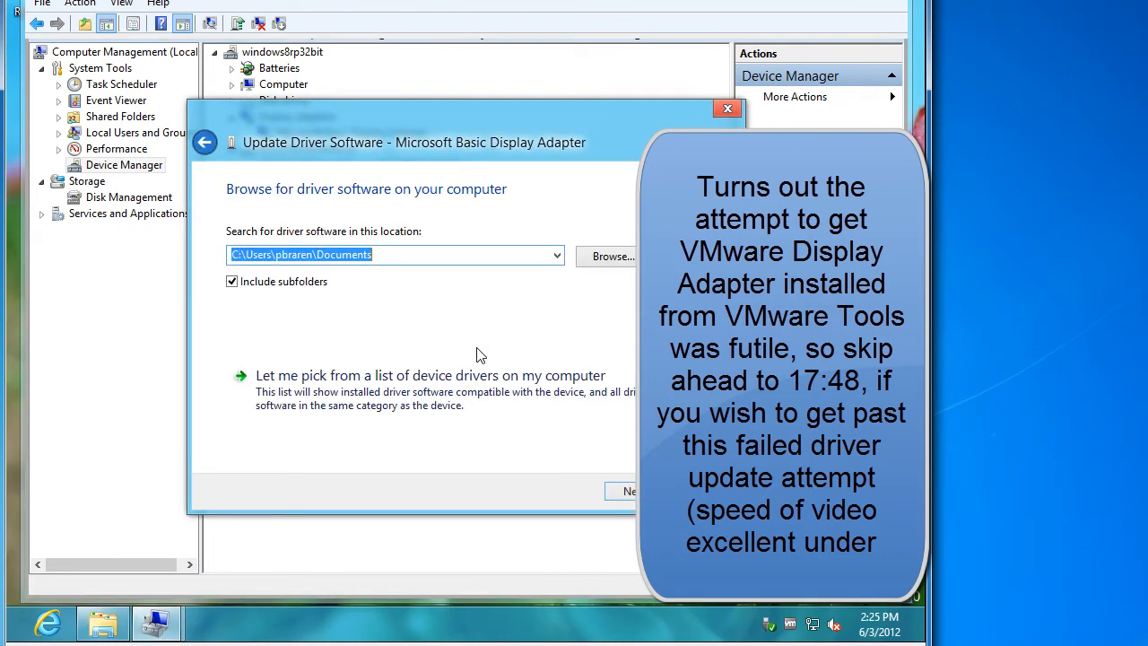
{"action": "left_click", "coordinate": [592, 258]}
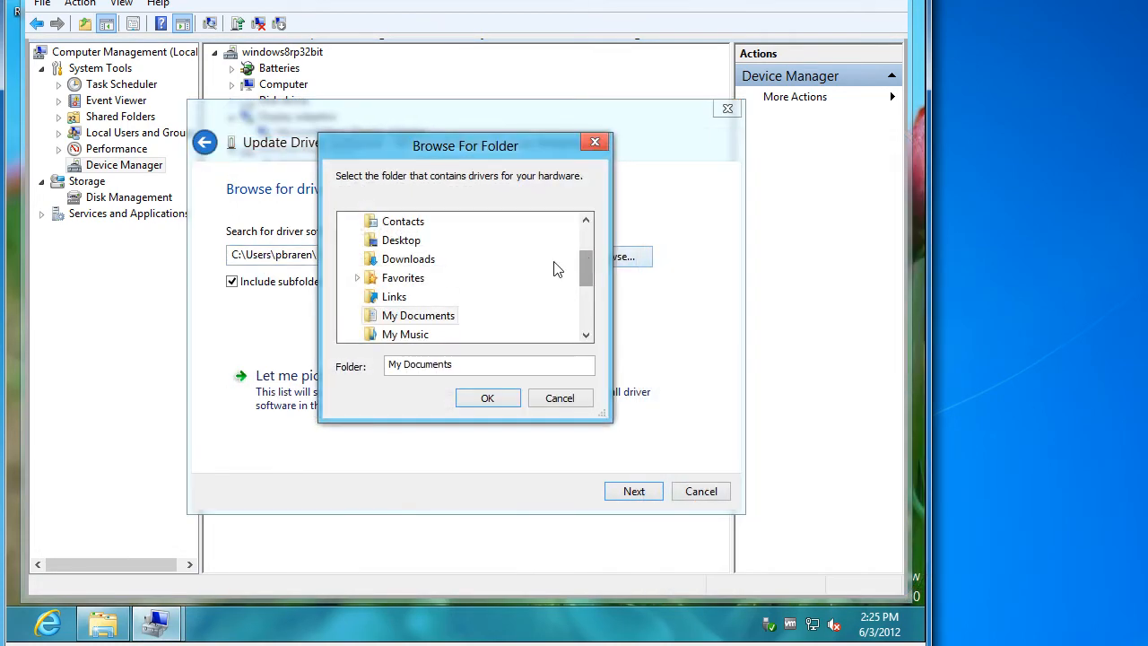
{"action": "left_click_drag", "start_coordinate": [587, 270], "coordinate": [599, 329]}
Search C:\Program Files\VMware\VMware Tools for a driver and close when the best is installed
{"action": "left_click", "coordinate": [348, 296]}
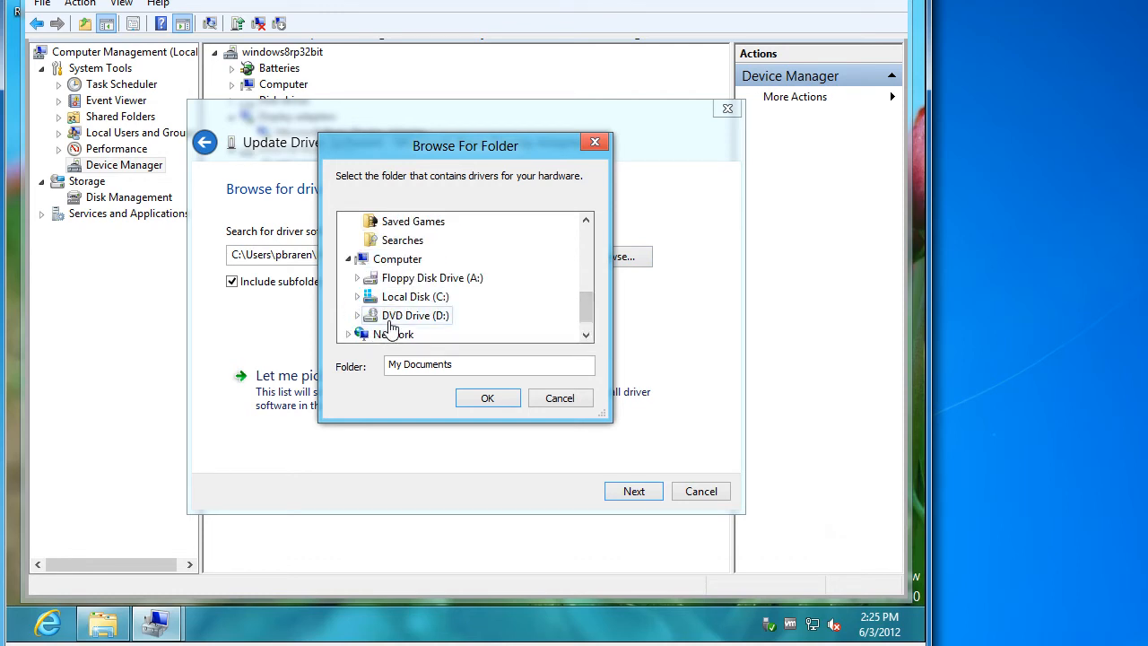
{"action": "left_click", "coordinate": [358, 297]}
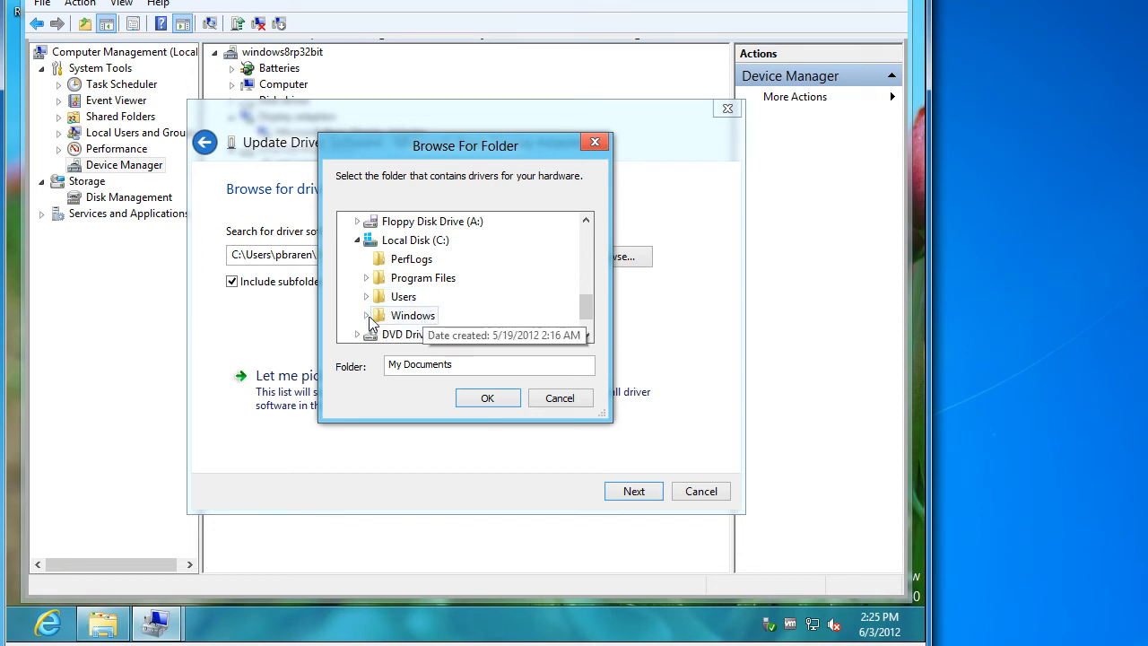
{"action": "left_click", "coordinate": [366, 280]}
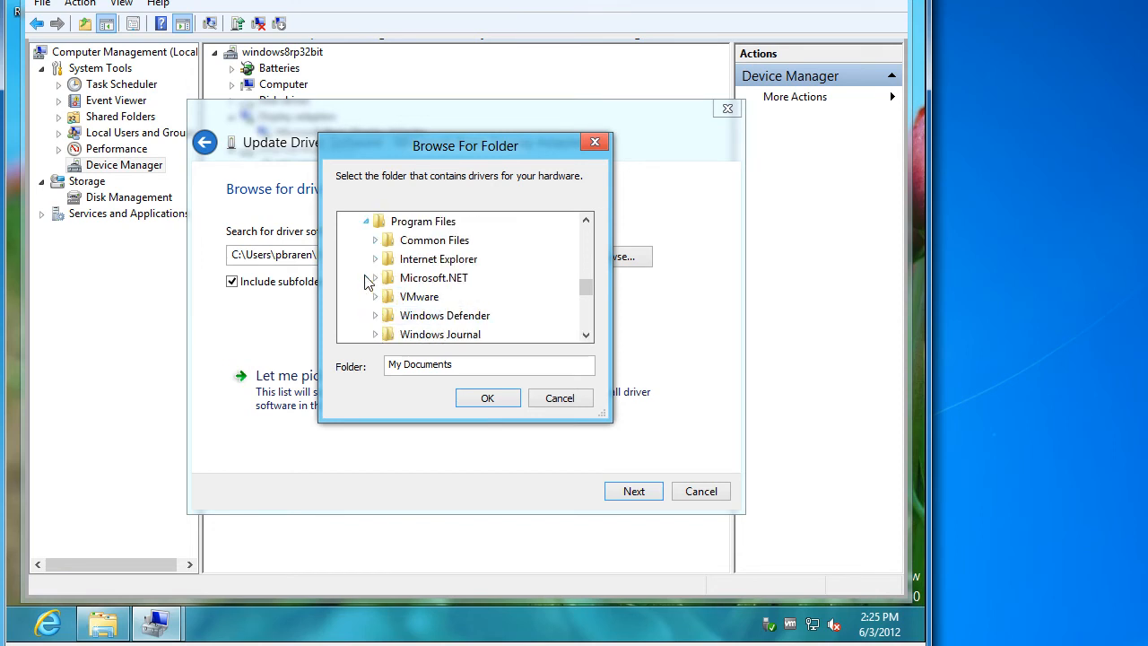
{"action": "left_click", "coordinate": [375, 303]}
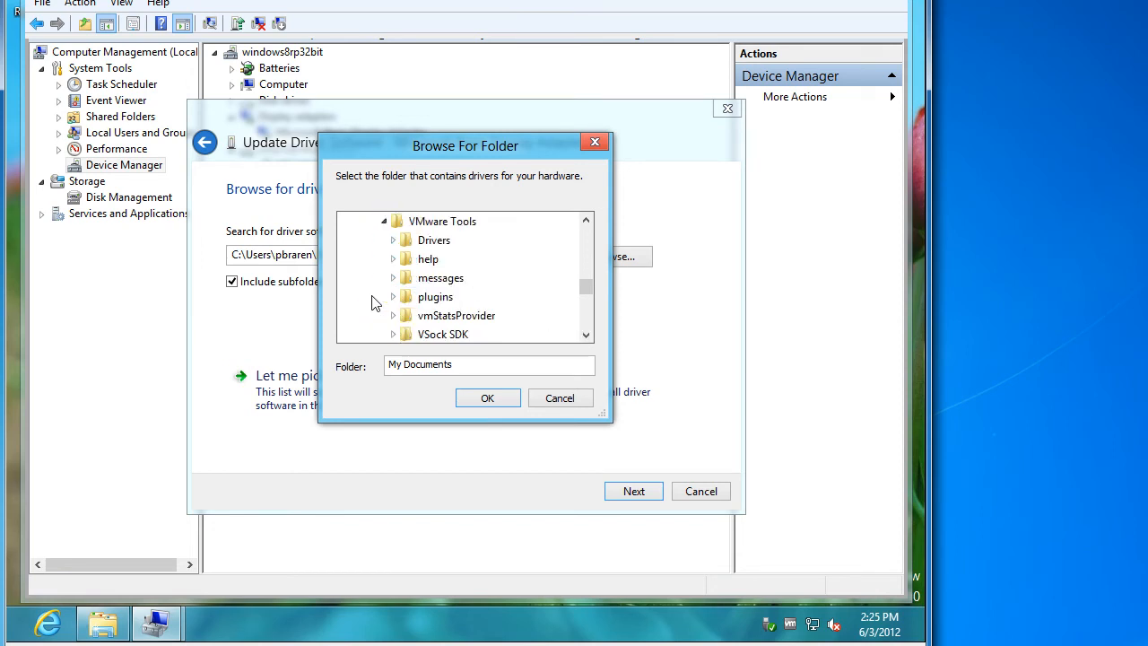
{"action": "left_click", "coordinate": [423, 223]}
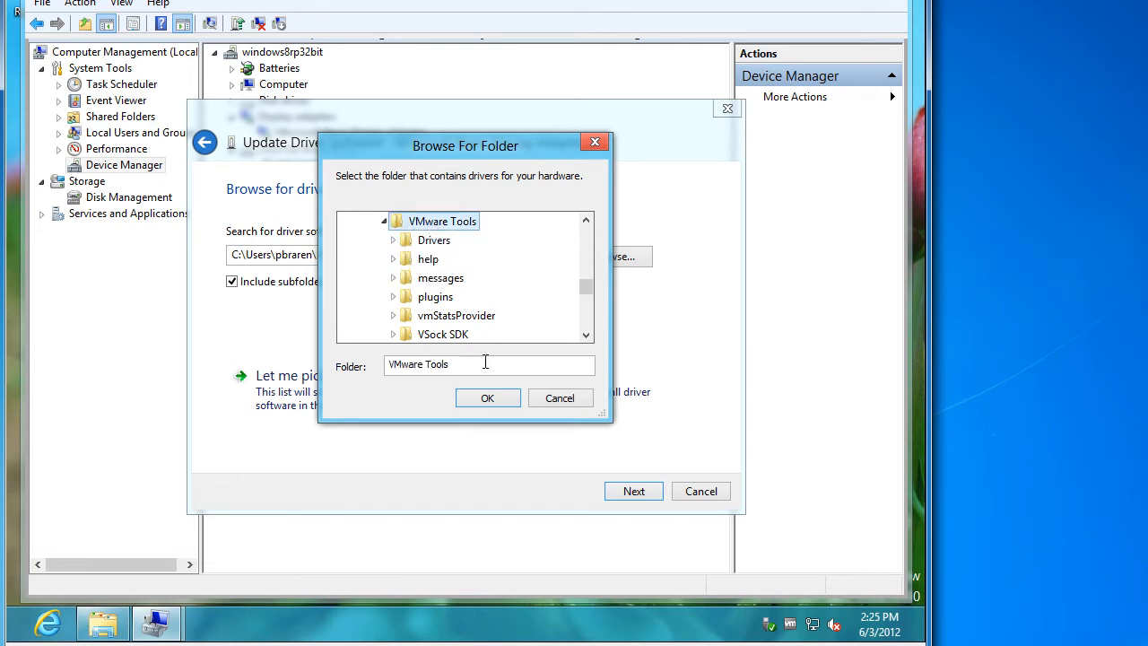
{"action": "left_click", "coordinate": [438, 242]}
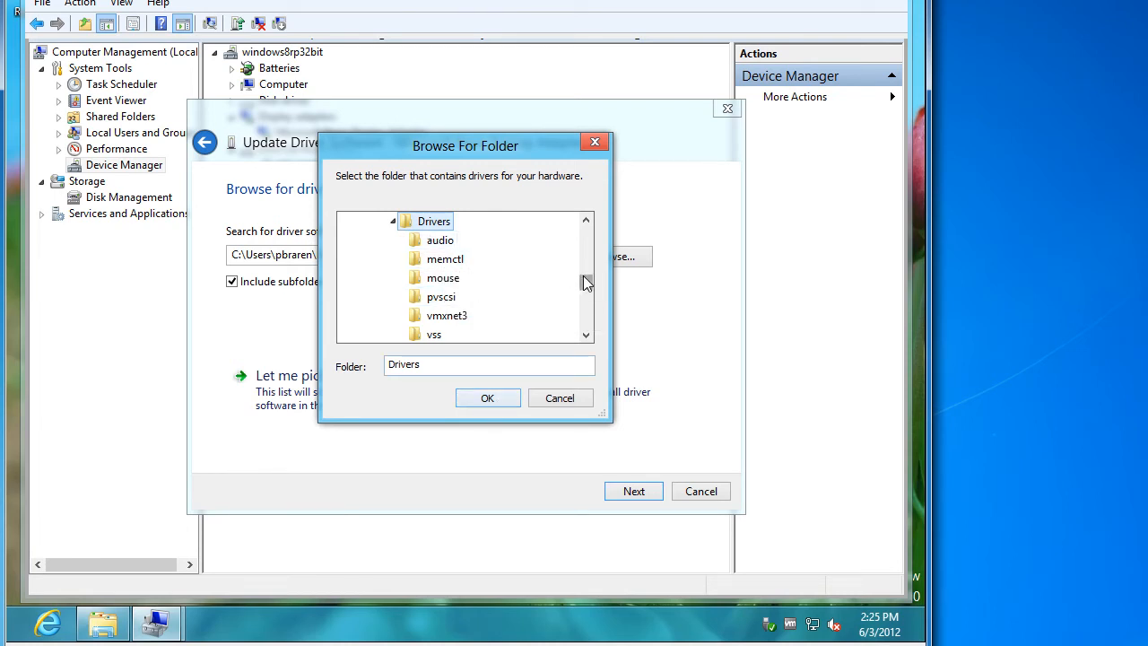
{"action": "mouse_move", "coordinate": [585, 283]}
{"action": "left_mouse_down"}
{"action": "mouse_move", "coordinate": [584, 266]}
{"action": "mouse_move", "coordinate": [587, 297]}
{"action": "mouse_move", "coordinate": [587, 266]}
{"action": "left_mouse_up"}
{"action": "left_click", "coordinate": [449, 279]}
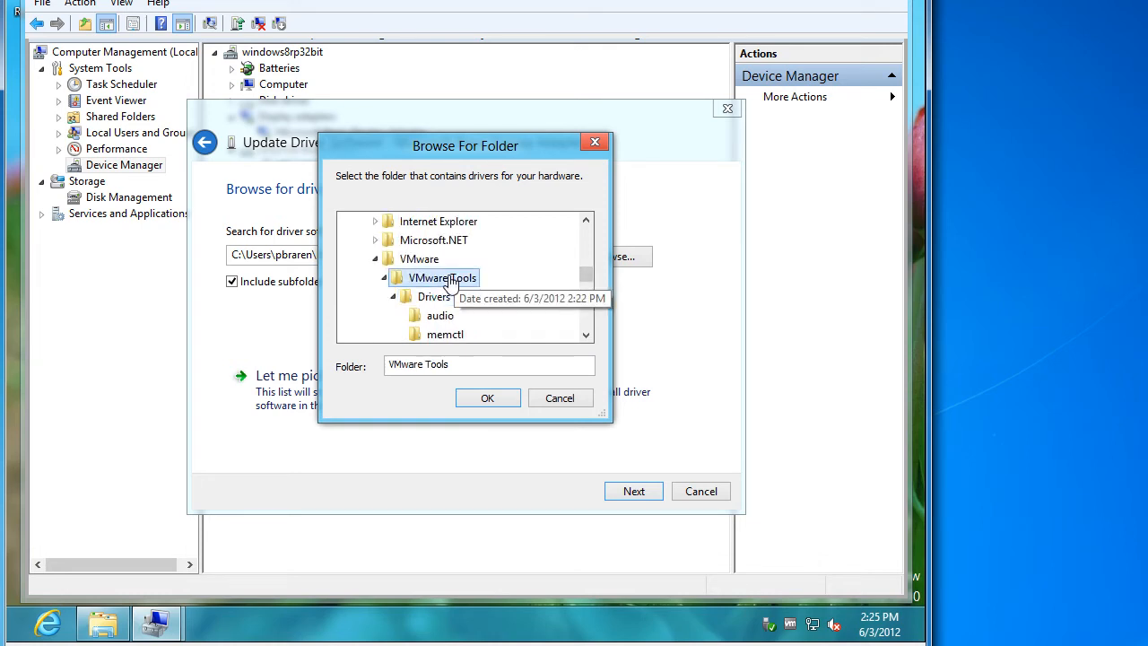
{"action": "left_click", "coordinate": [487, 397]}
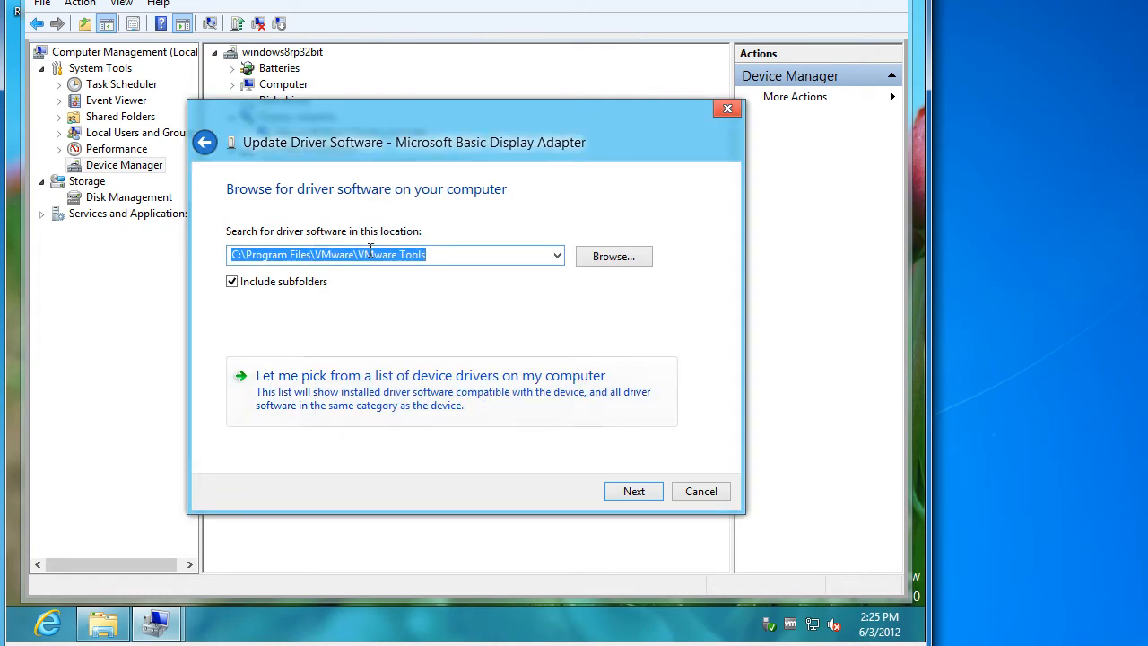
{"action": "left_click", "coordinate": [638, 493]}
{"action": "left_click", "coordinate": [688, 493]}
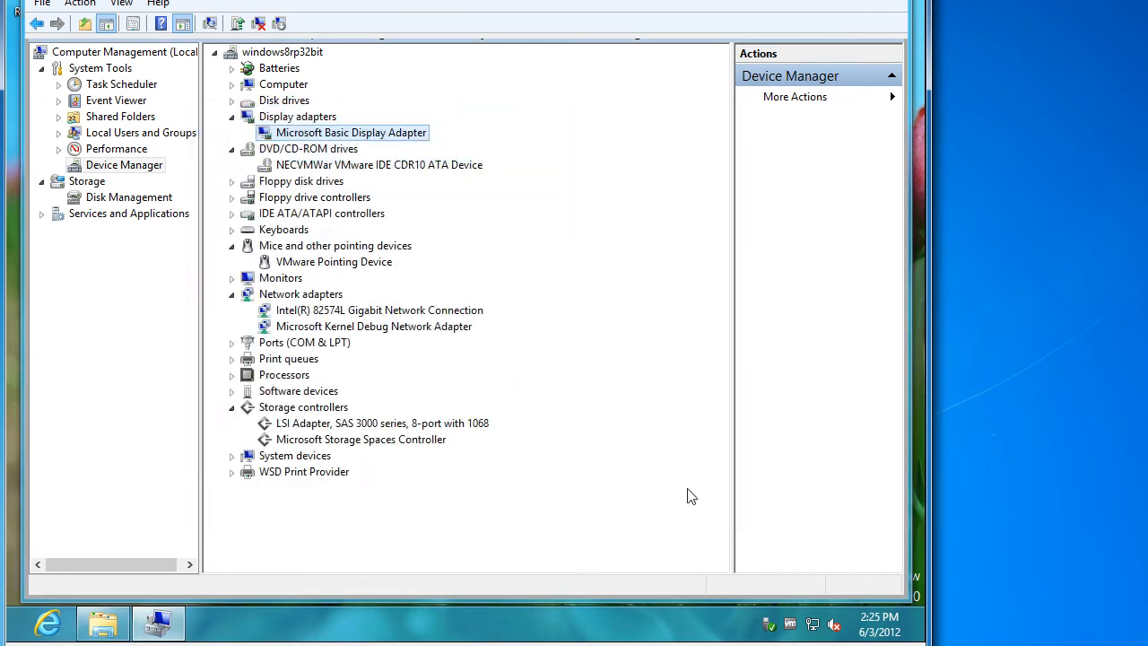
{"action": "right_click", "coordinate": [399, 140]}
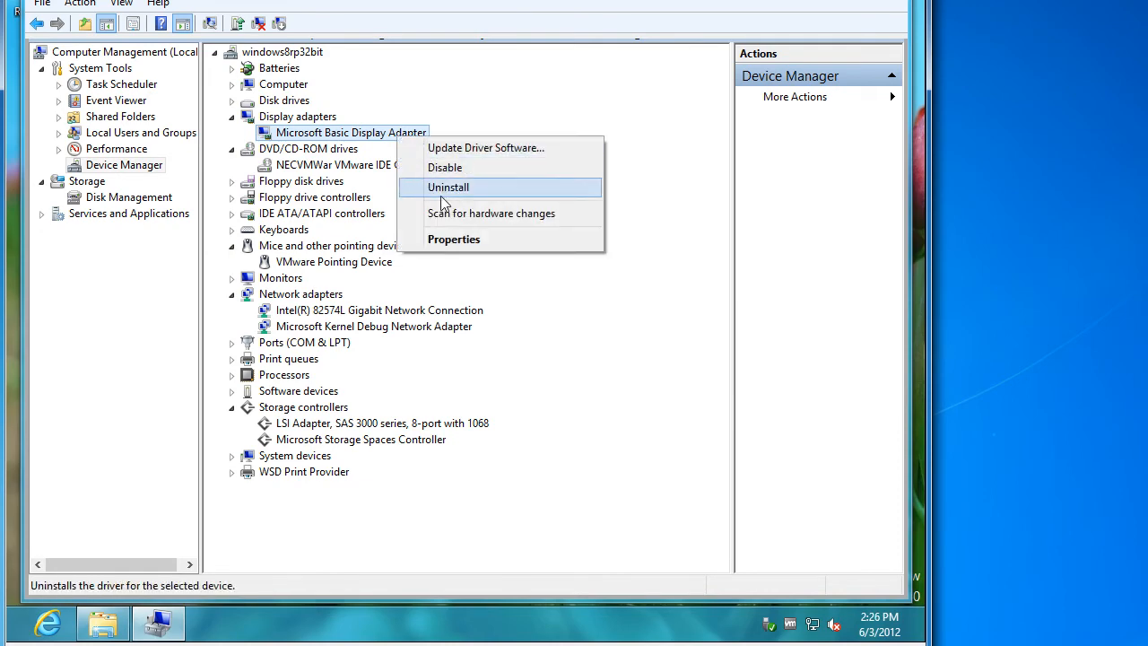
{"action": "left_click", "coordinate": [439, 150]}
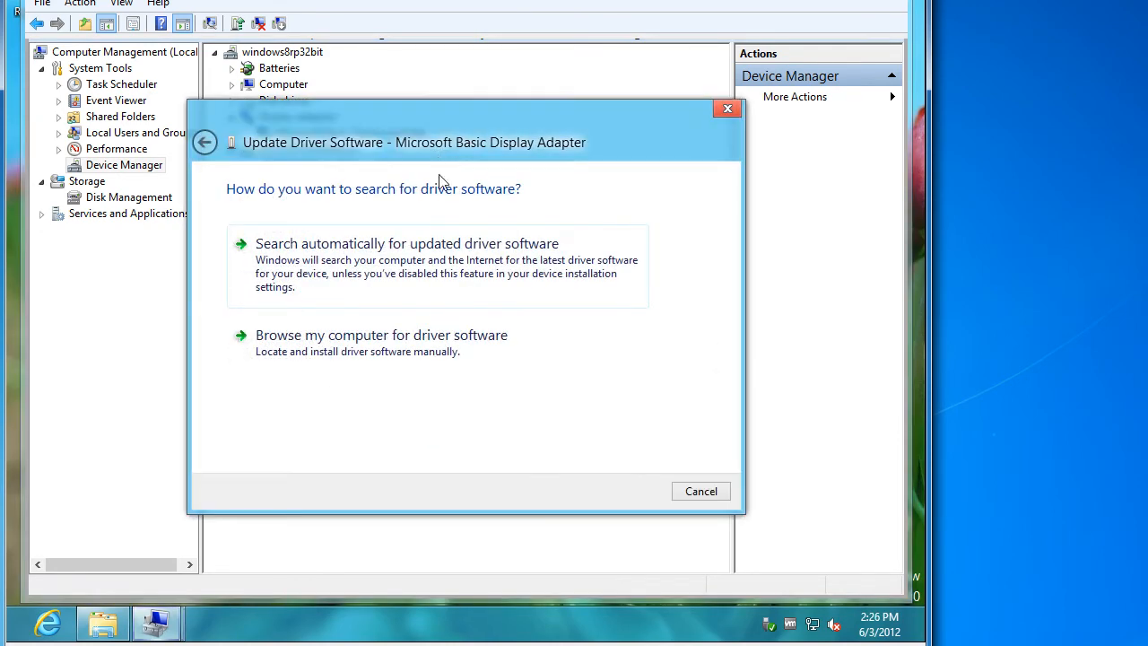
{"action": "left_click", "coordinate": [494, 359]}
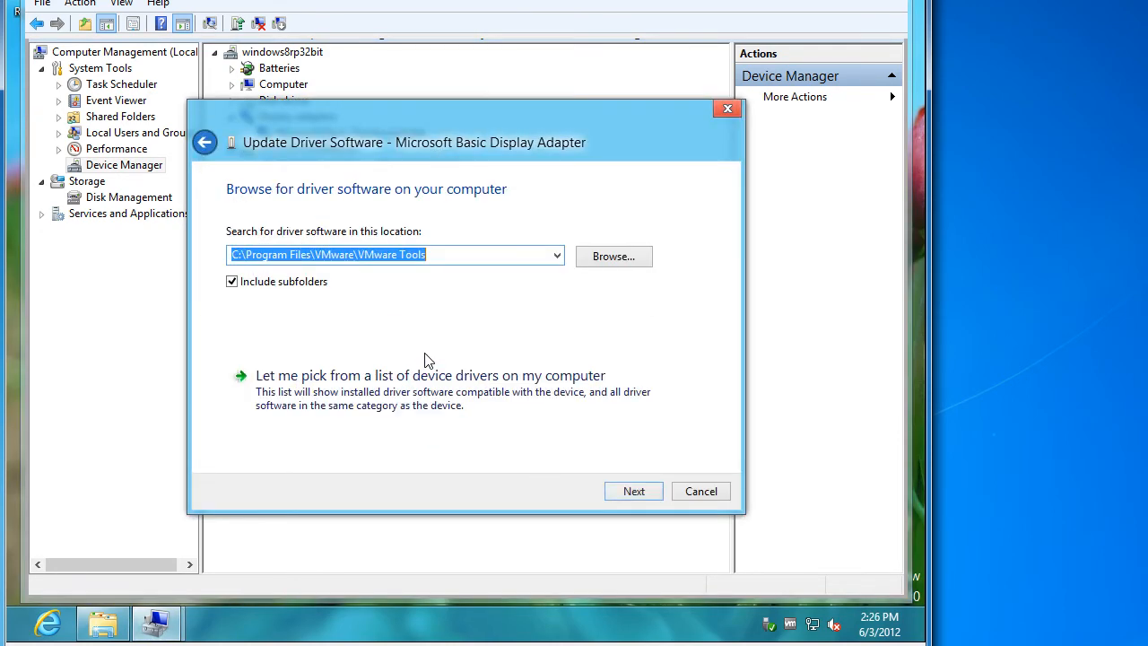
{"action": "left_click", "coordinate": [347, 375]}
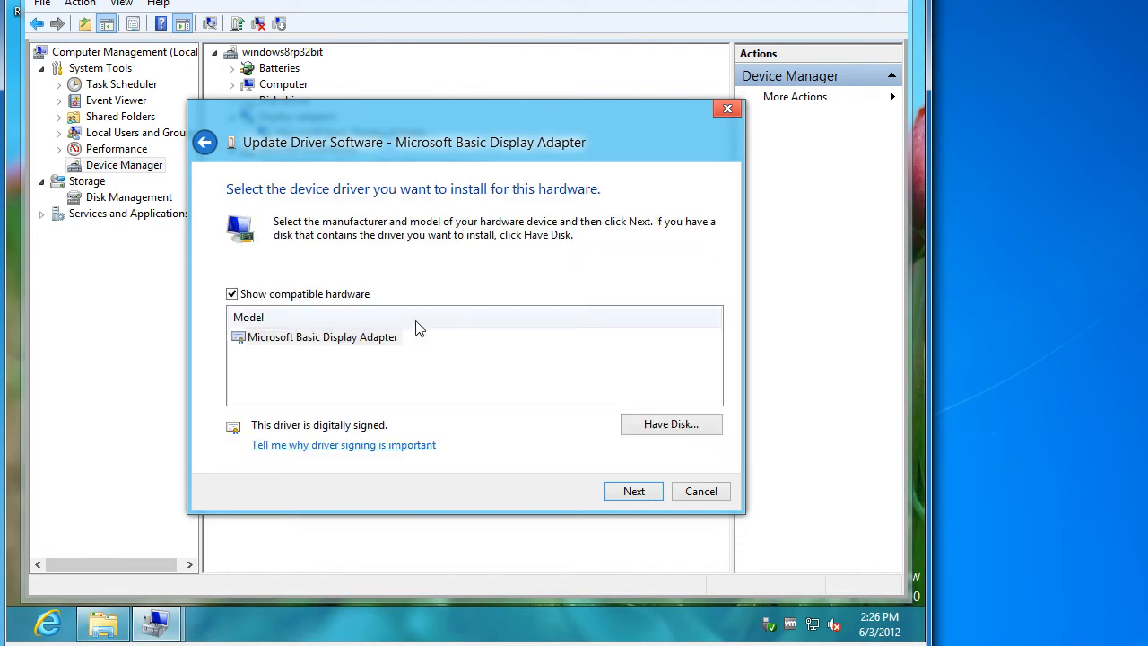
{"action": "left_click", "coordinate": [332, 296]}
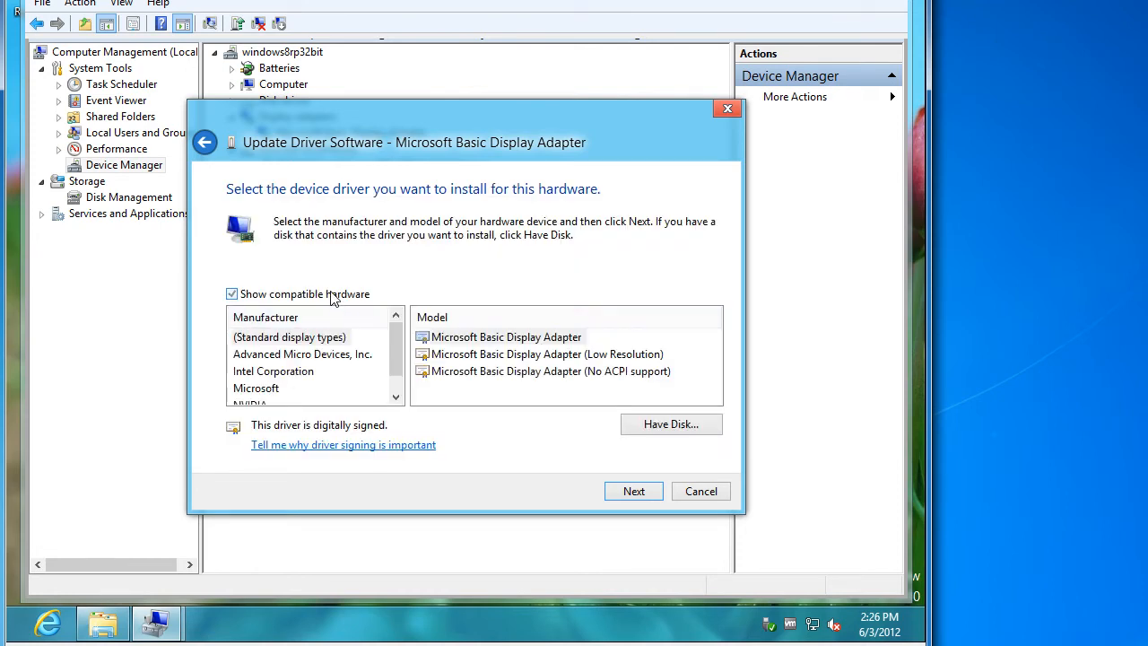
{"action": "left_click", "coordinate": [396, 385]}
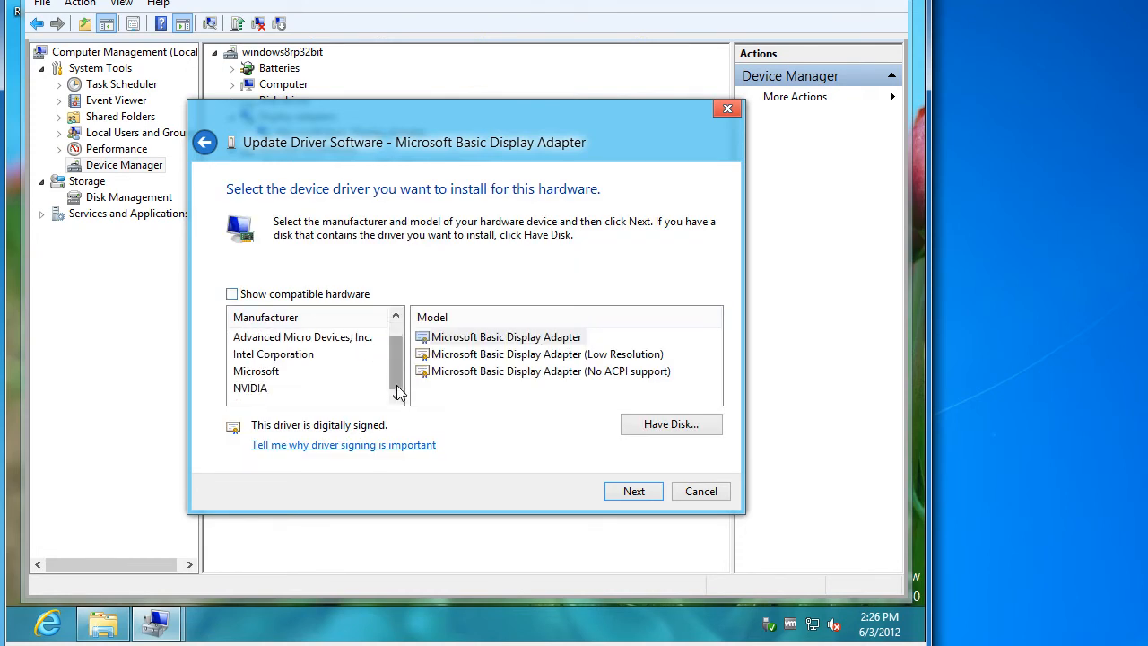
{"action": "left_click", "coordinate": [643, 424]}
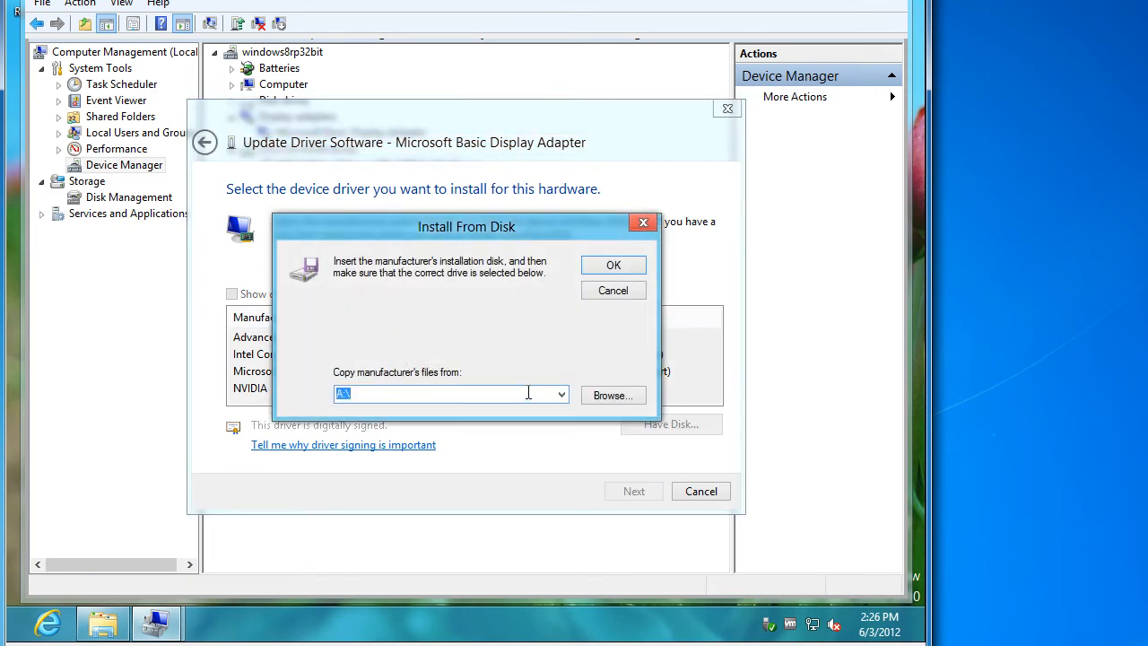
{"action": "left_click", "coordinate": [561, 395]}
{"action": "left_click", "coordinate": [503, 411]}
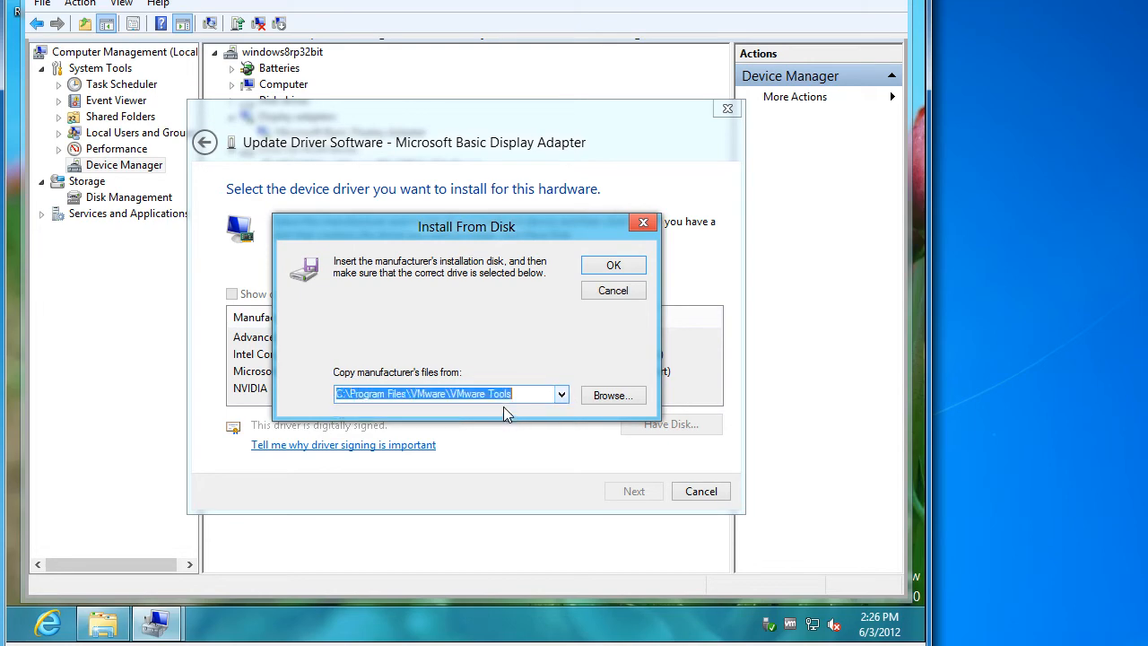
{"action": "left_click", "coordinate": [593, 269]}
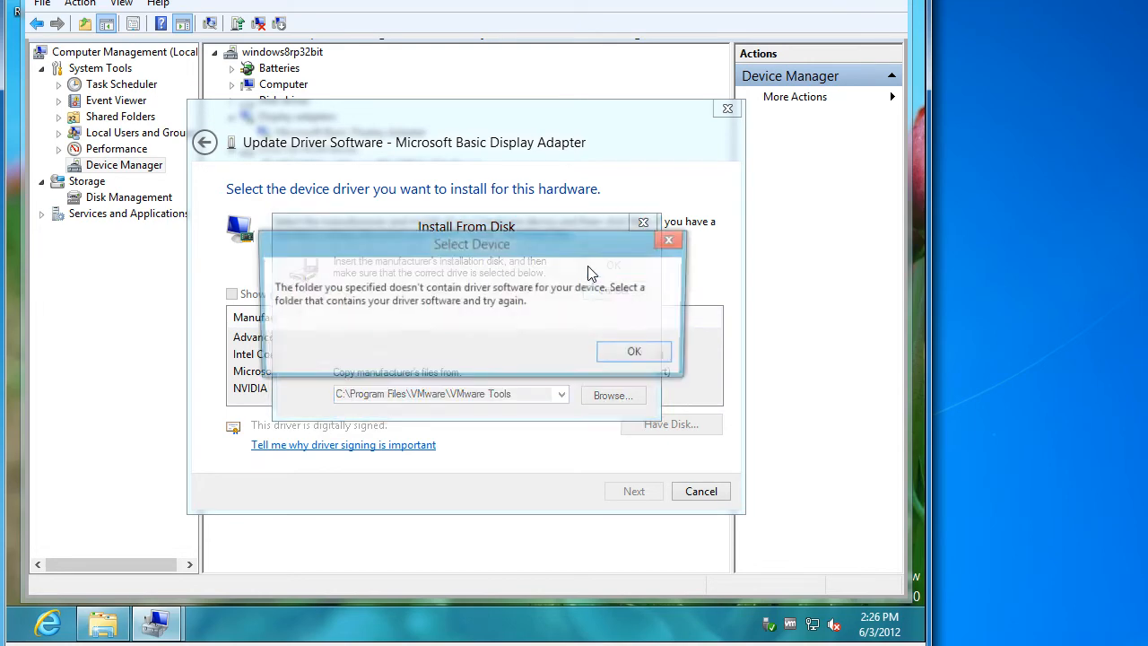
{"action": "left_click", "coordinate": [625, 354]}
{"action": "left_click", "coordinate": [612, 396]}
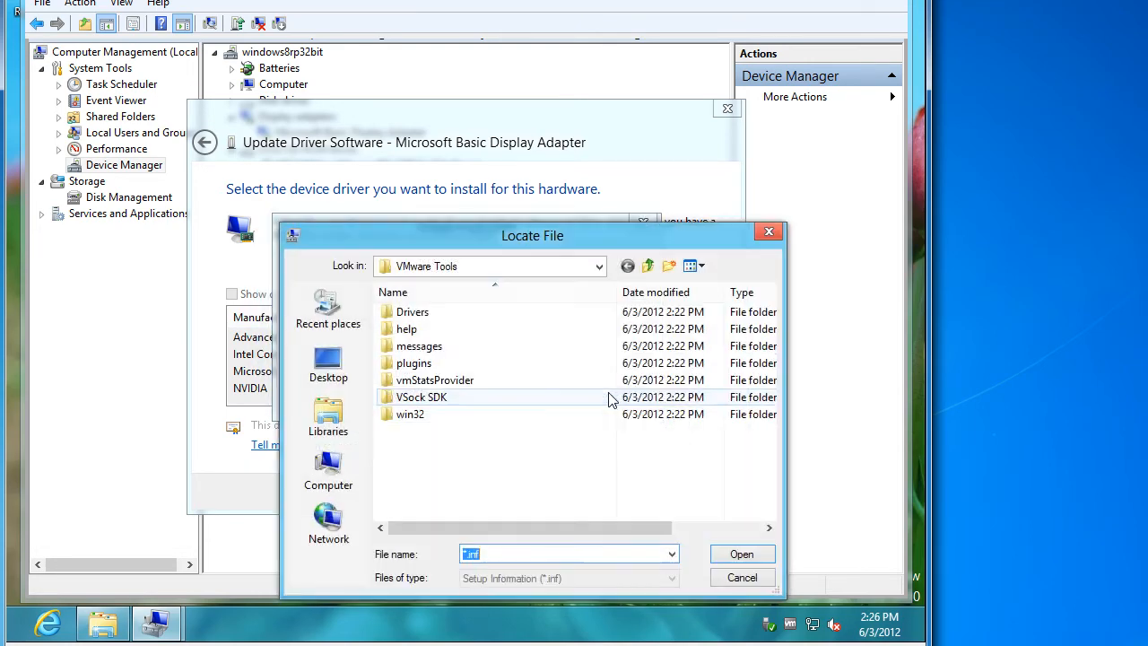
{"action": "double_click", "coordinate": [424, 314]}
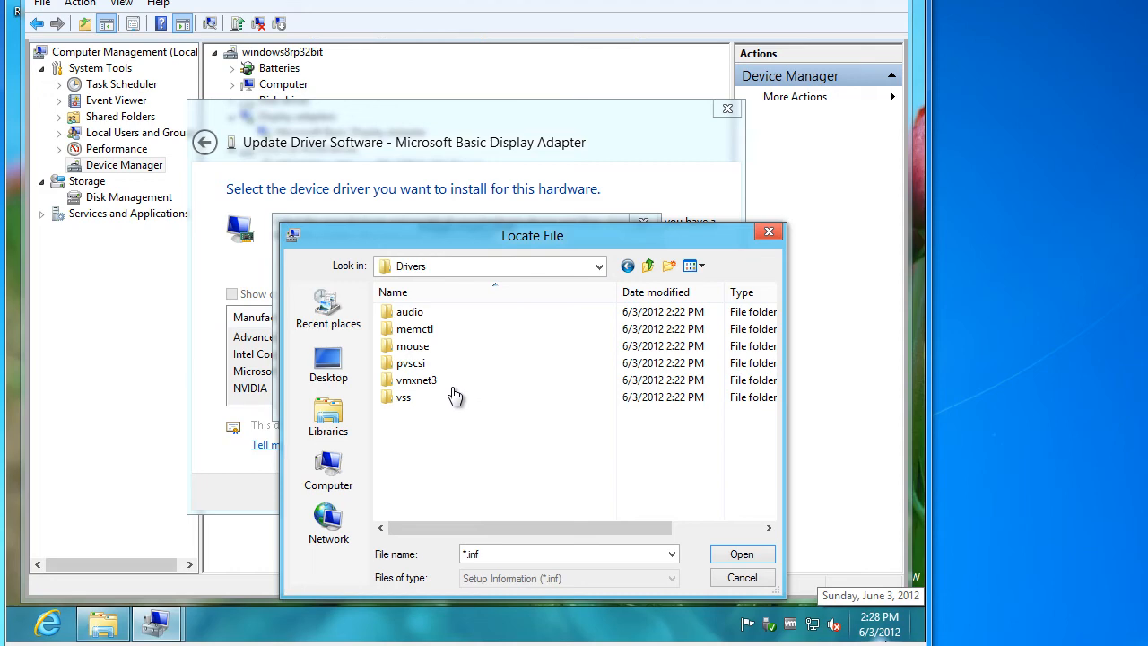
{"action": "left_click", "coordinate": [742, 578]}
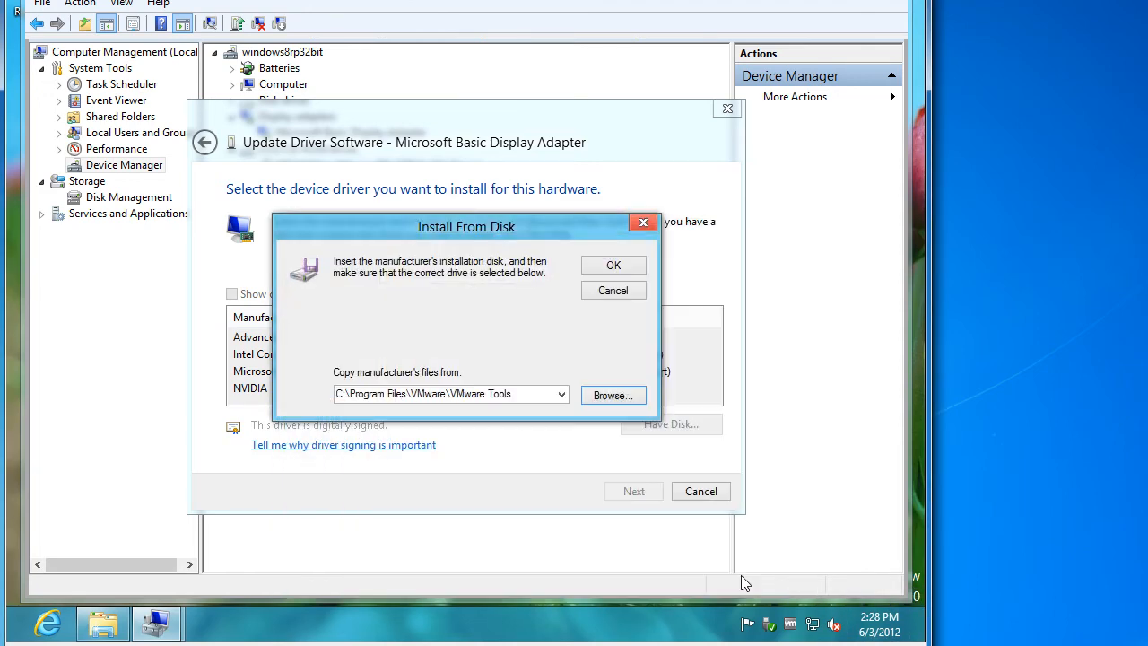
{"action": "left_click", "coordinate": [602, 290]}
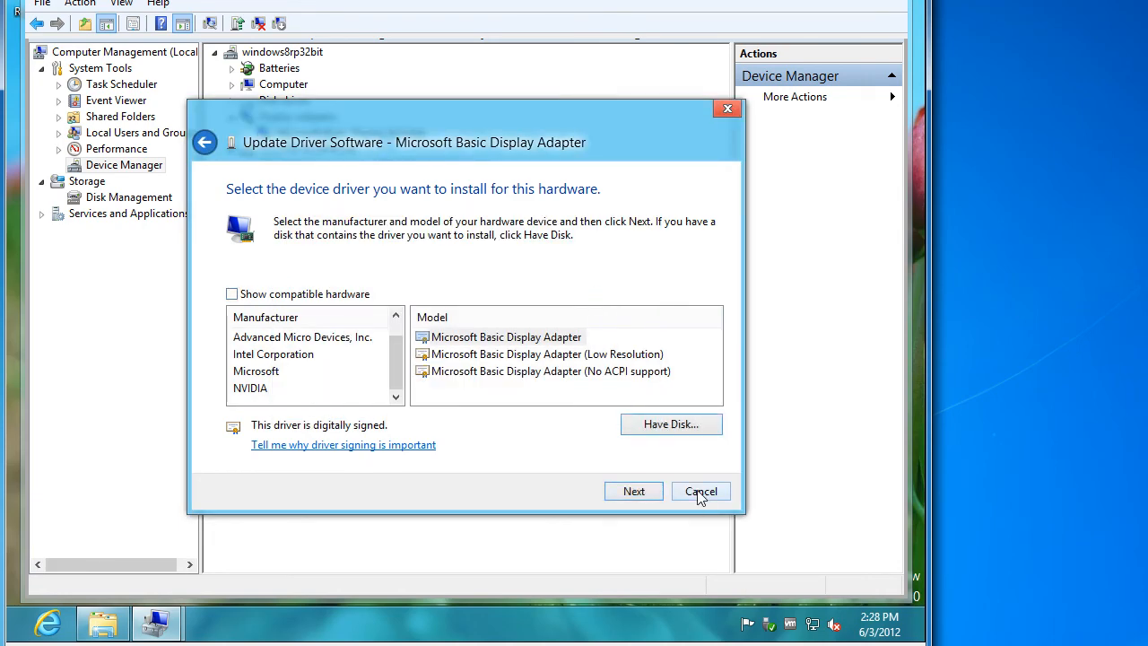
{"action": "left_click", "coordinate": [700, 493]}
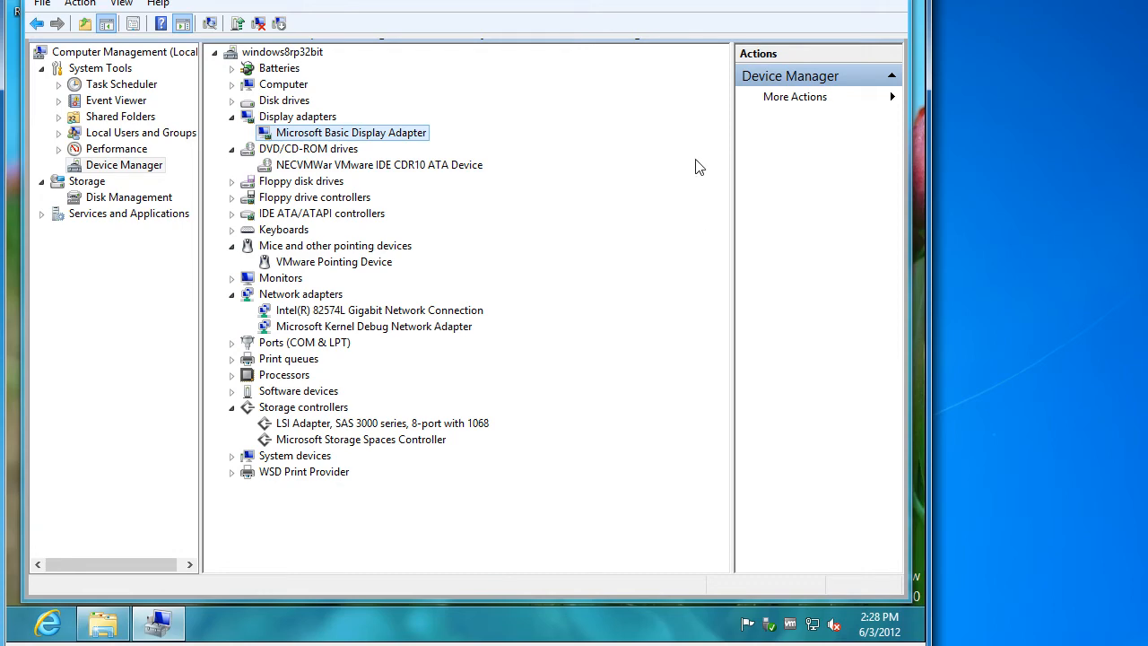
Allow remote connections in System Properties' Remote settings, then close the System and Libraries windows
{"action": "left_click", "coordinate": [888, 1]}
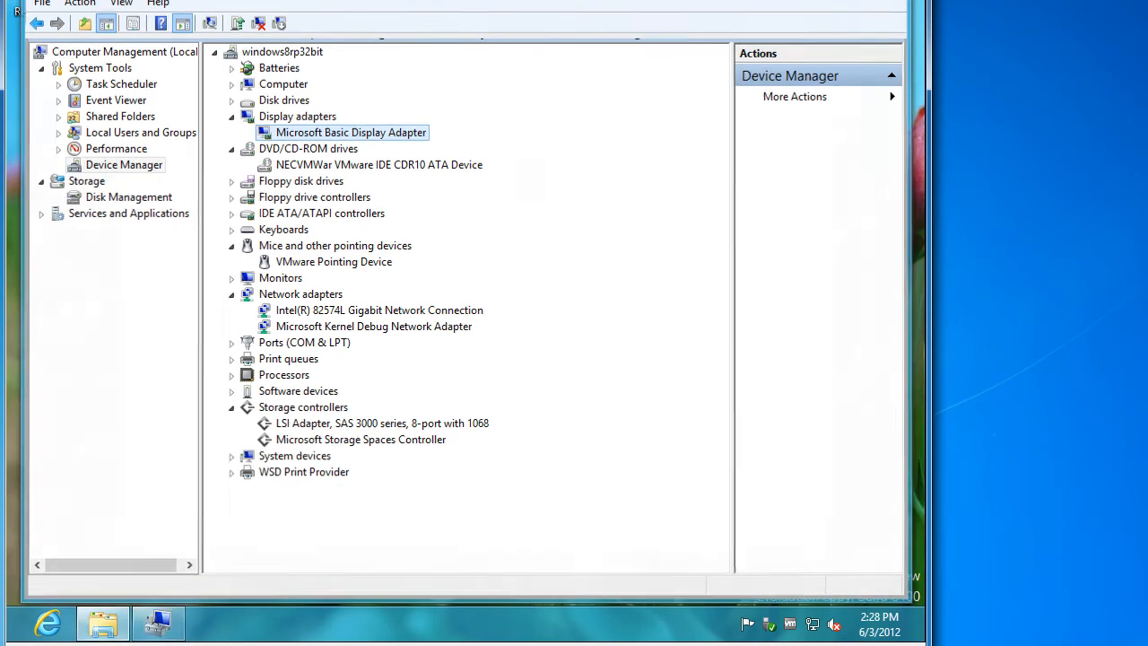
{"action": "right_click", "coordinate": [190, 370]}
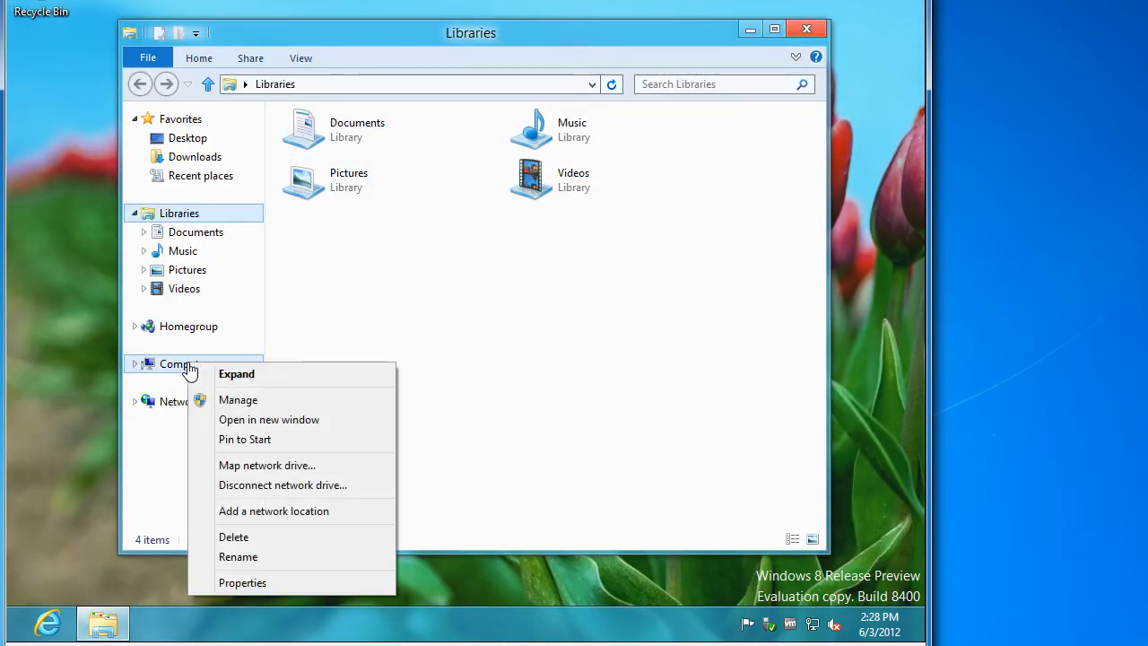
{"action": "left_click", "coordinate": [232, 583]}
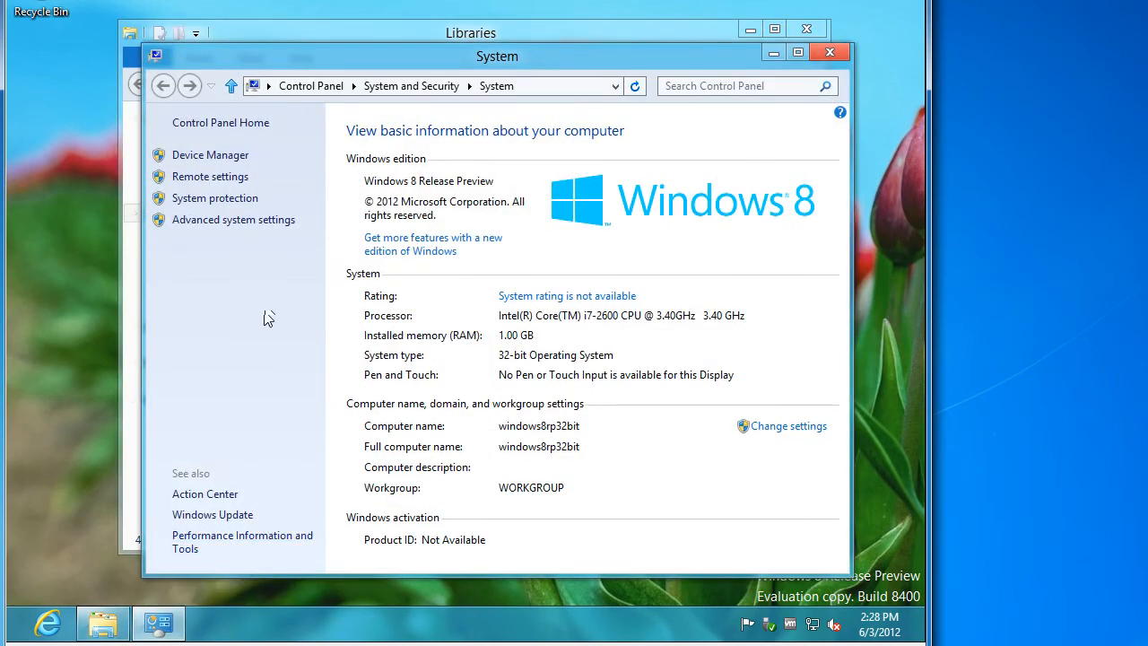
{"action": "left_click", "coordinate": [233, 179]}
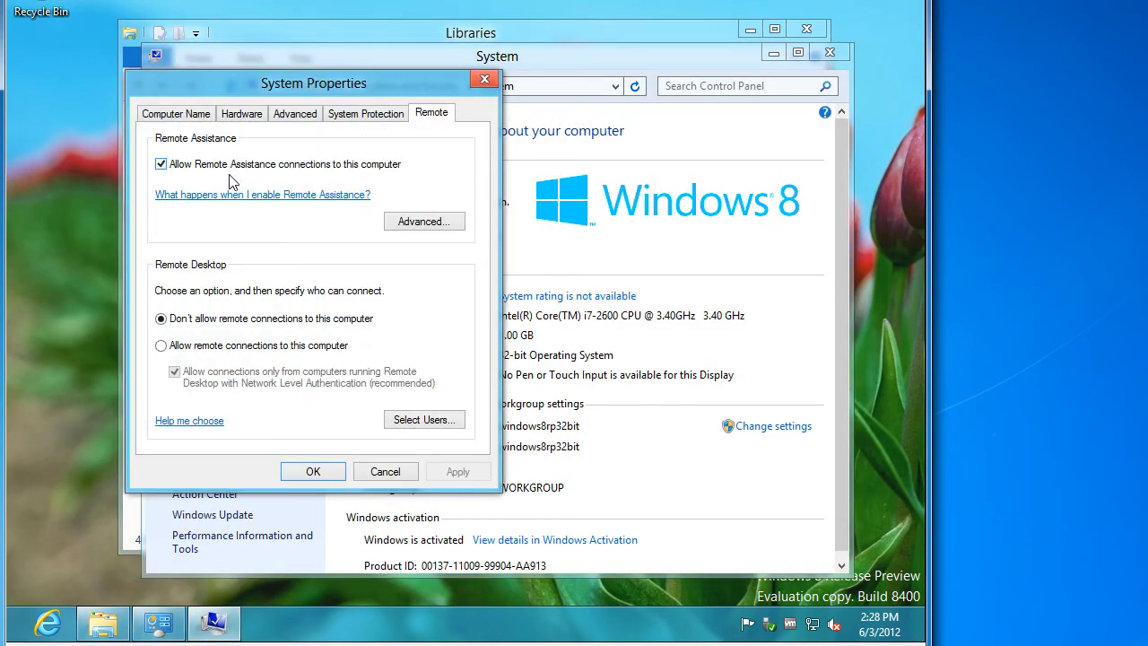
{"action": "left_click", "coordinate": [219, 347]}
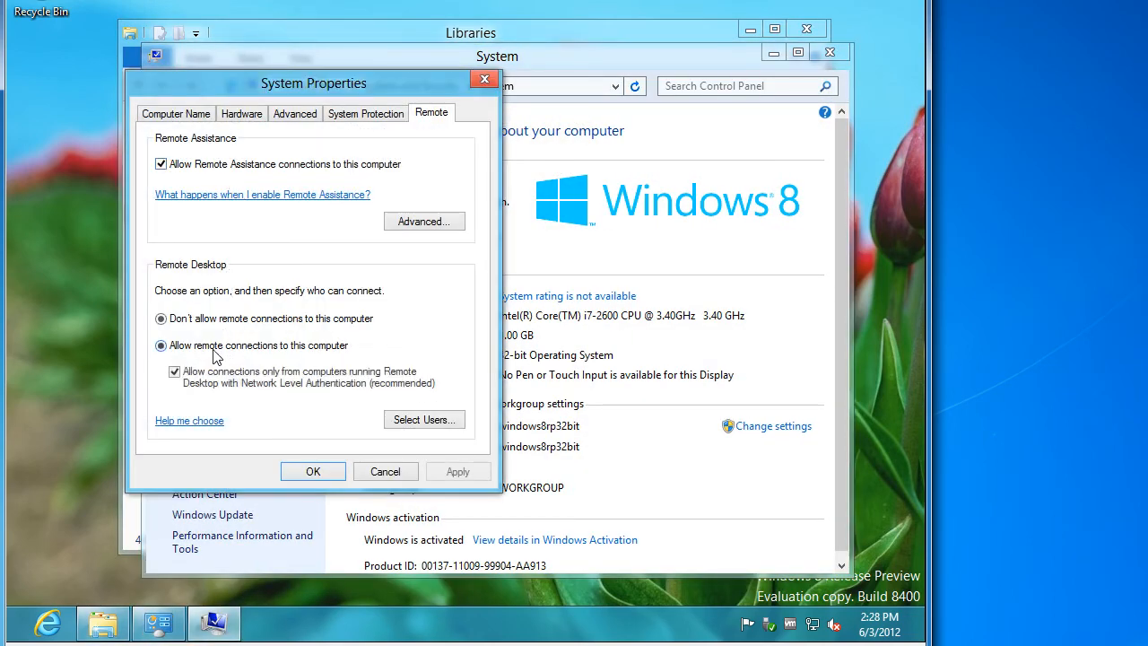
{"action": "left_click", "coordinate": [450, 475]}
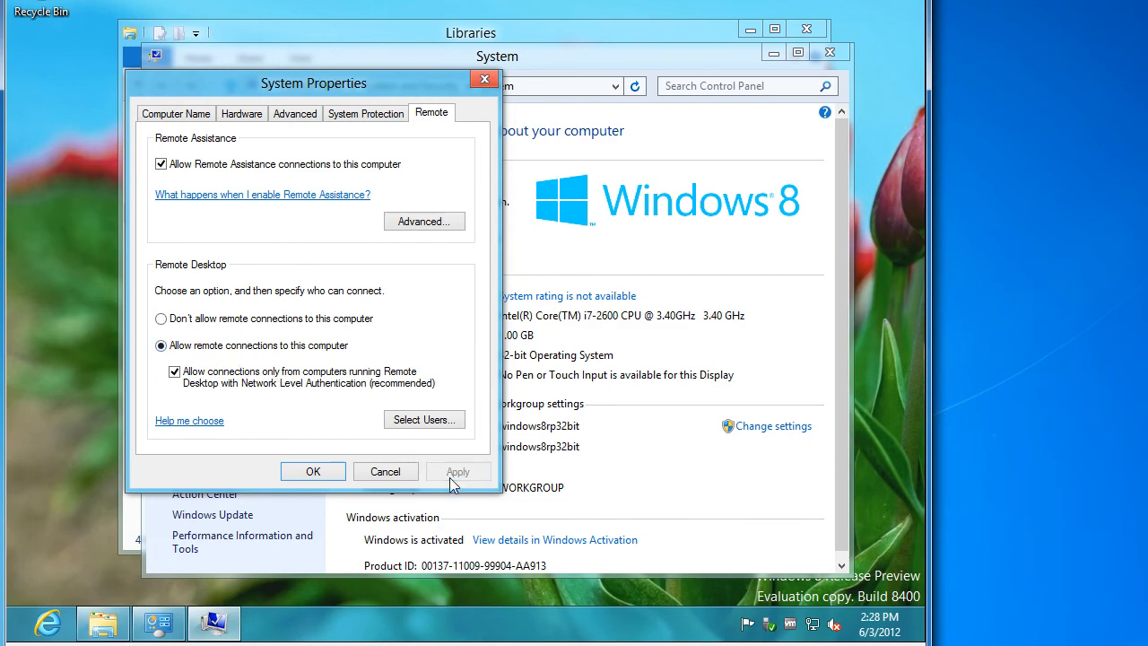
{"action": "left_click", "coordinate": [314, 476]}
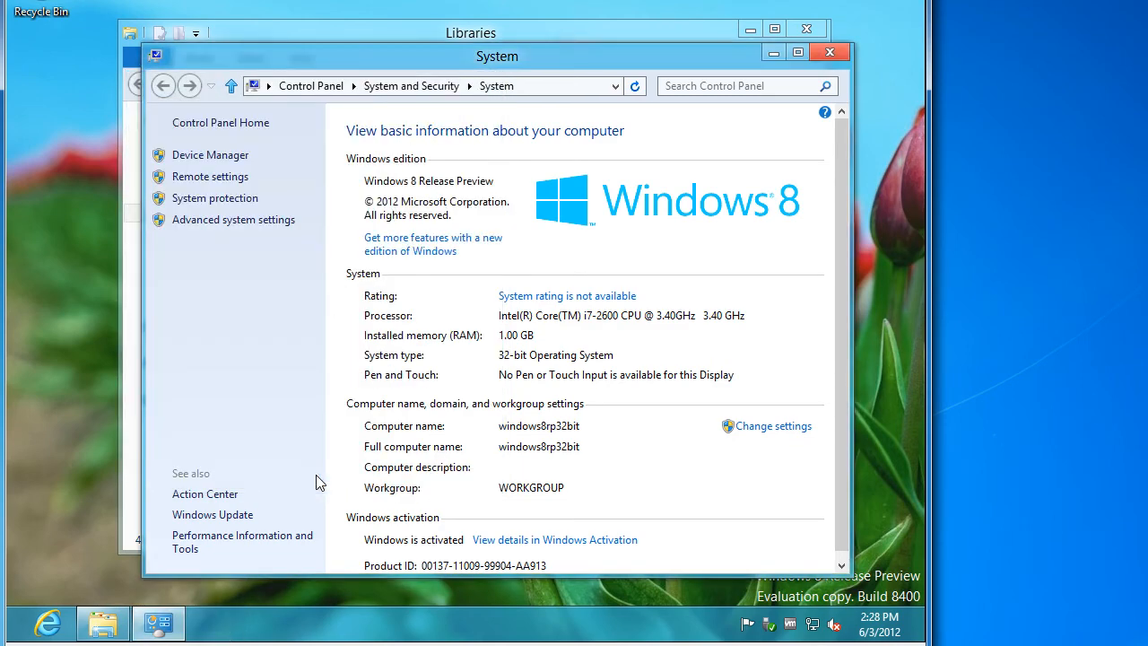
{"action": "left_click", "coordinate": [828, 51]}
{"action": "left_click", "coordinate": [807, 31]}
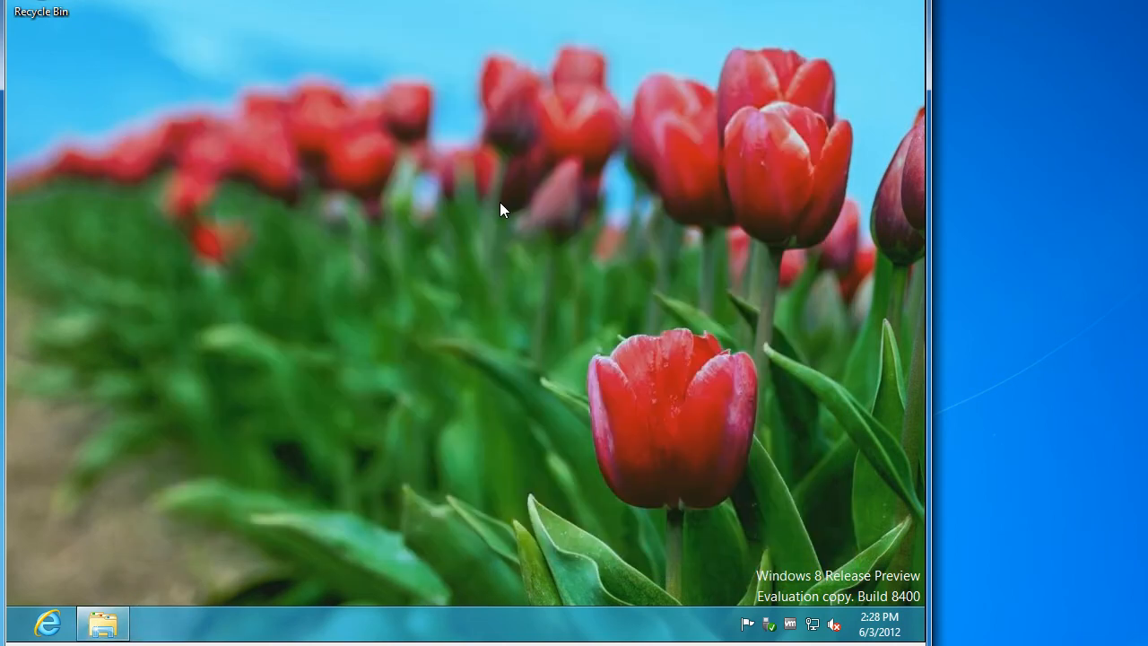
{"action": "right_click", "coordinate": [491, 210]}
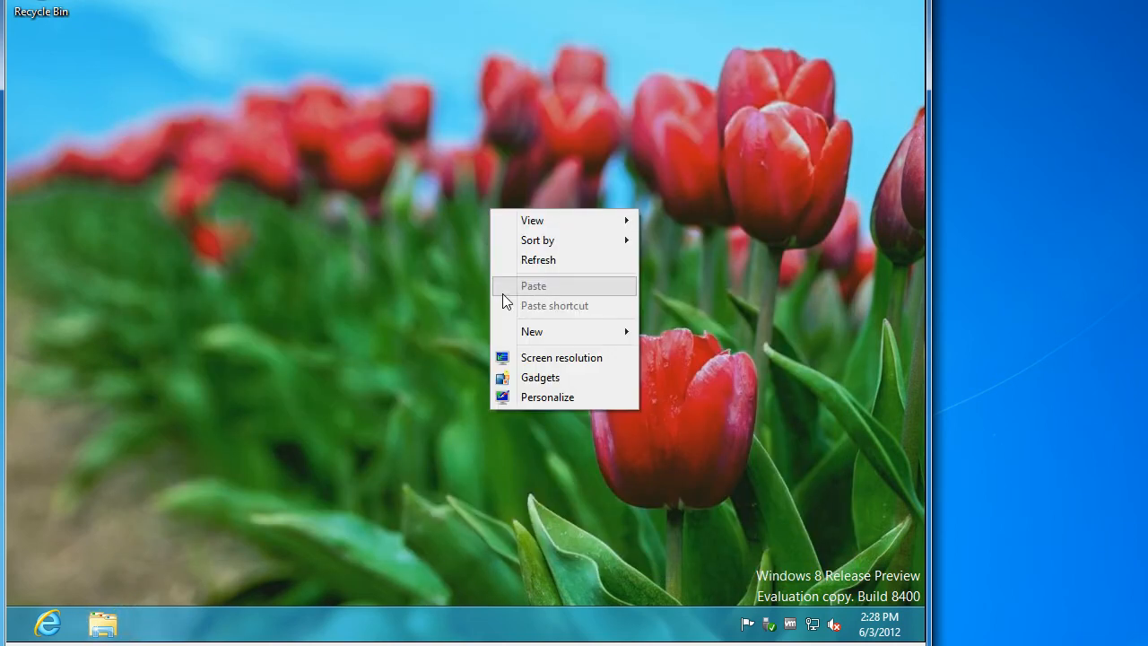
{"action": "left_click", "coordinate": [527, 358]}
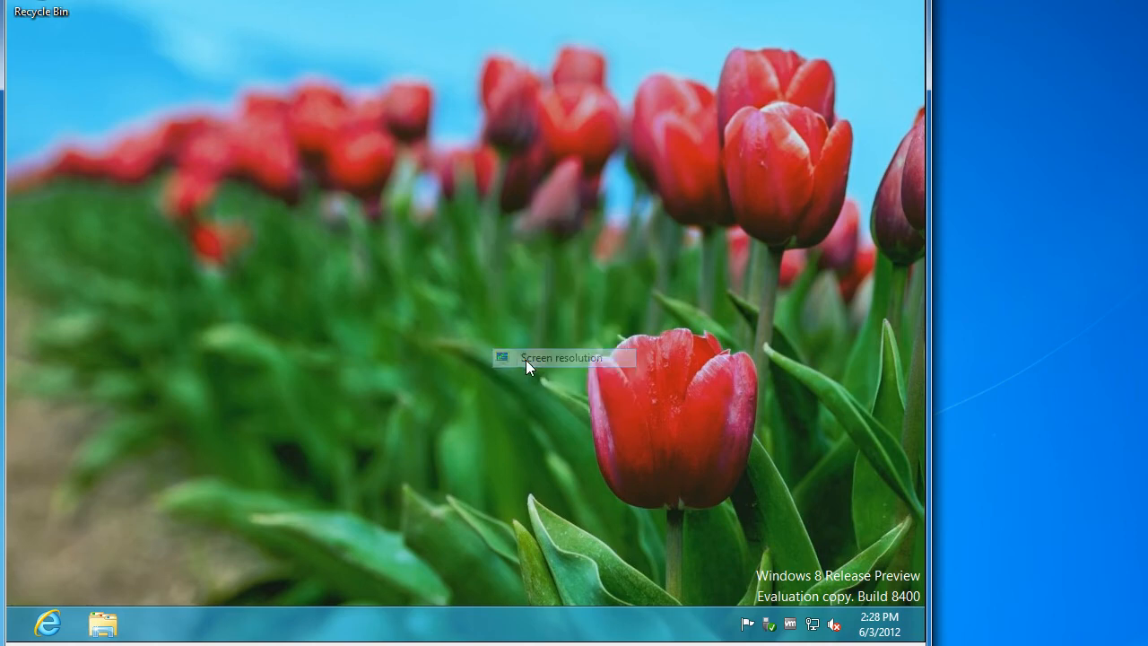
{"action": "left_click", "coordinate": [392, 286]}
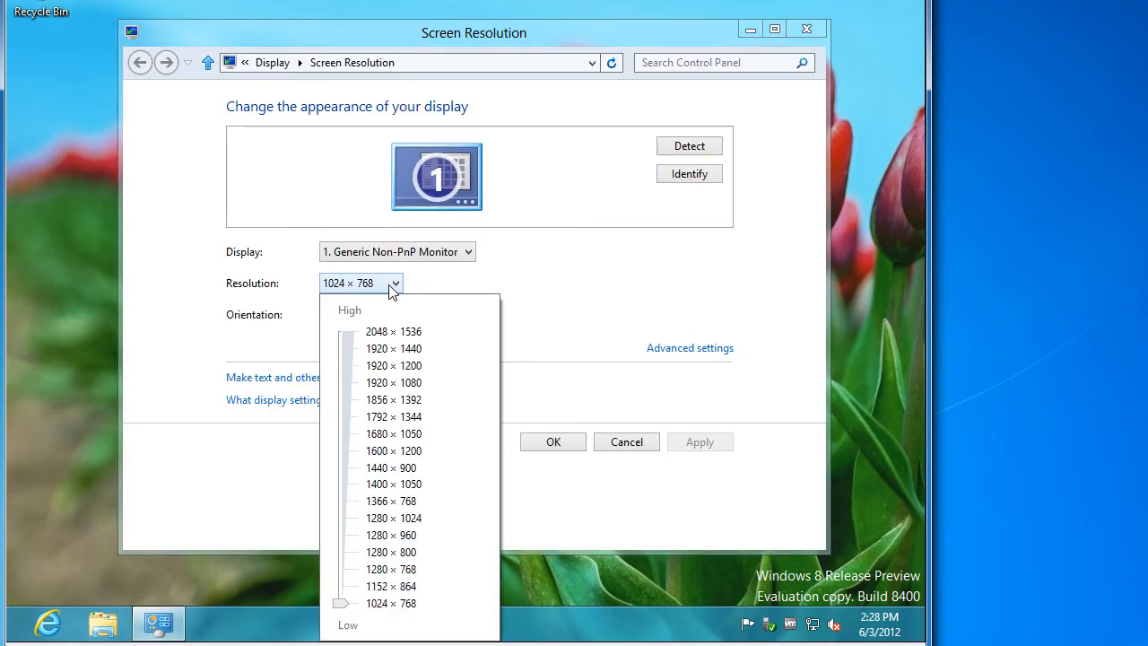
{"action": "left_click", "coordinate": [550, 306]}
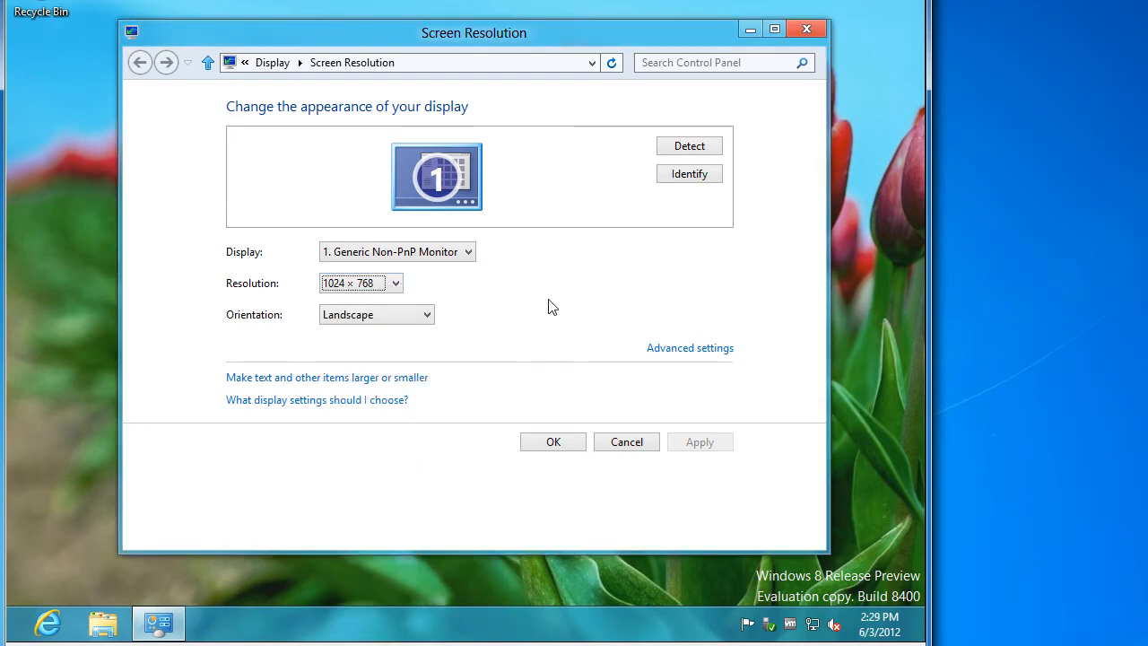
{"action": "left_click", "coordinate": [622, 443]}
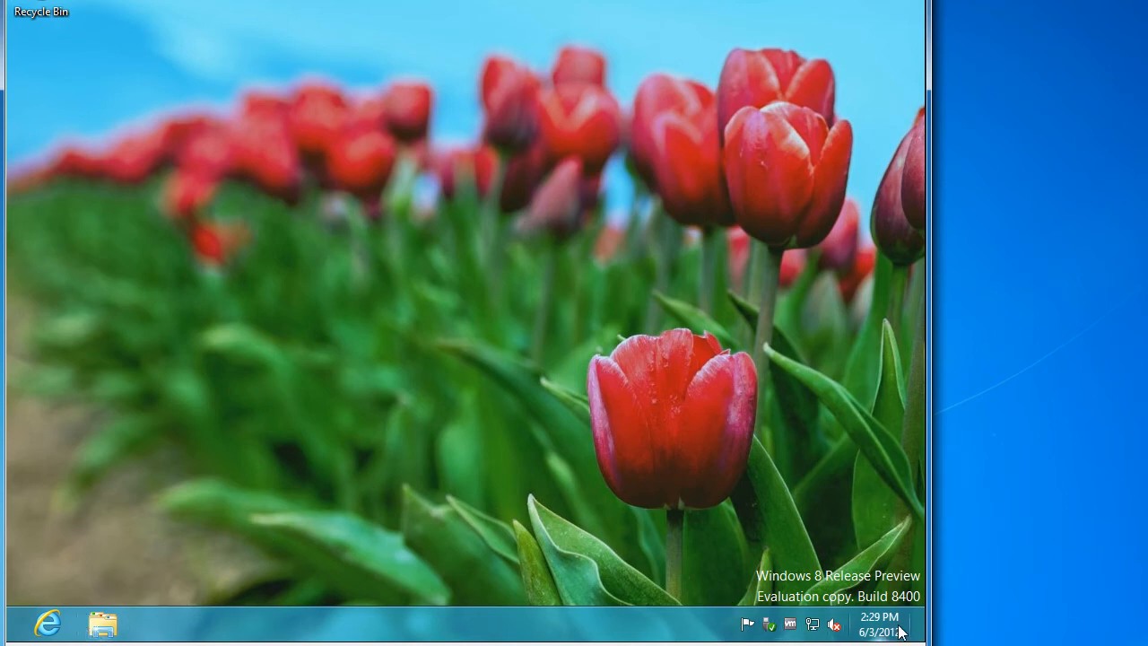
Open the Ethernet connection details in Network and Sharing Center, showing IPv4 10.10.1.141
{"action": "left_click", "coordinate": [814, 627]}
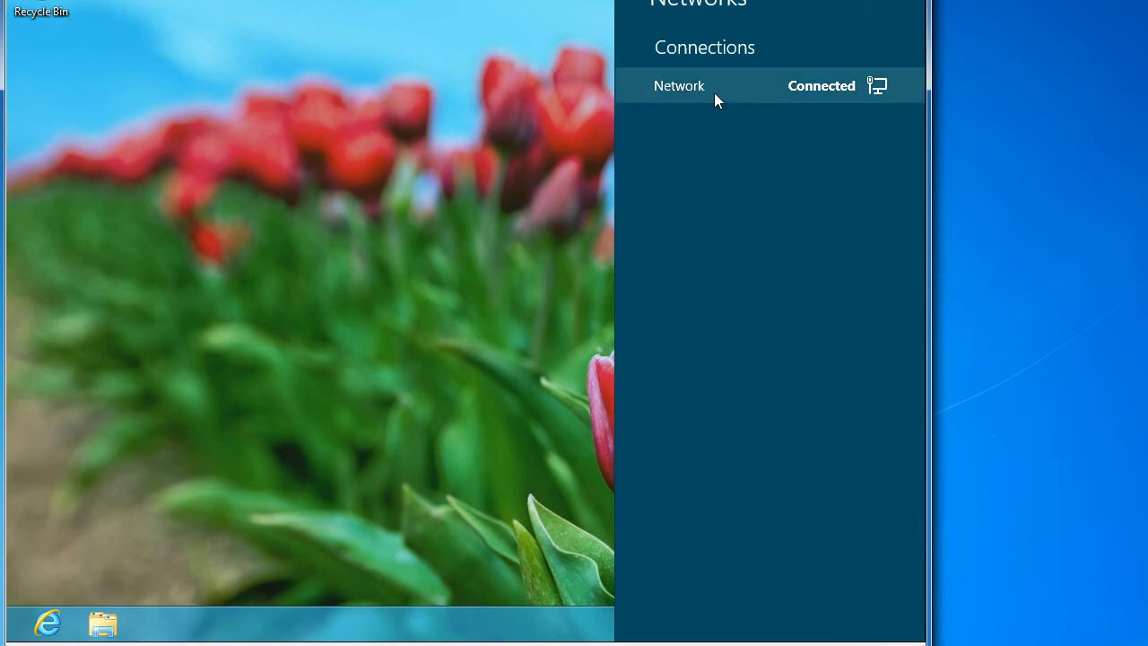
{"action": "right_click", "coordinate": [834, 91]}
{"action": "left_click", "coordinate": [813, 135]}
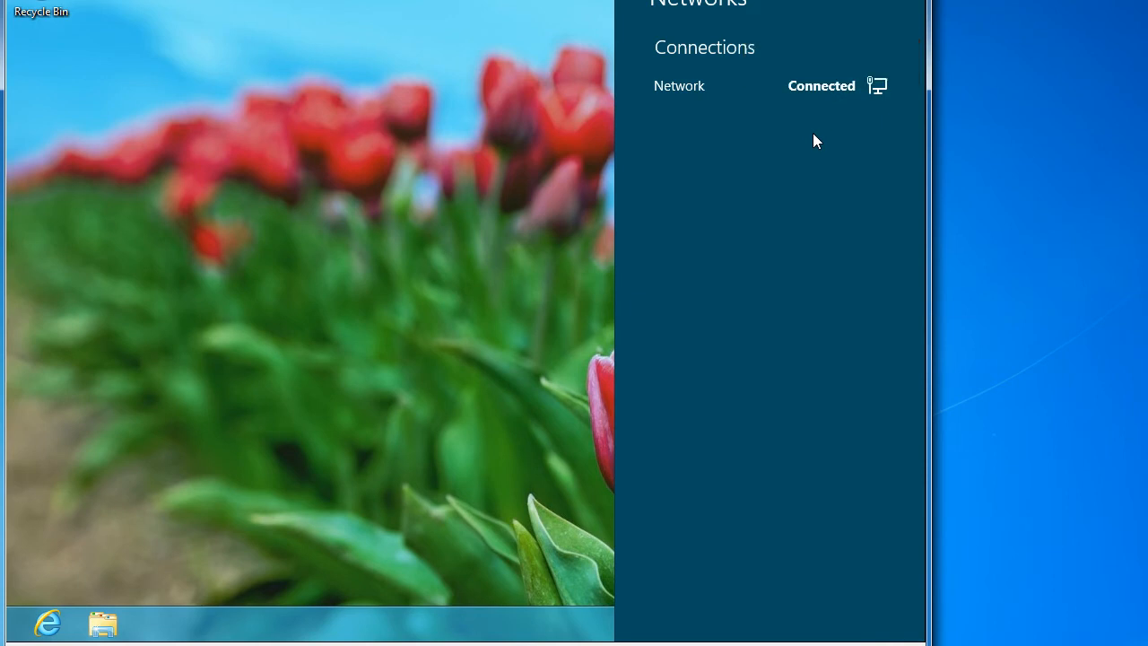
{"action": "left_click", "coordinate": [537, 588]}
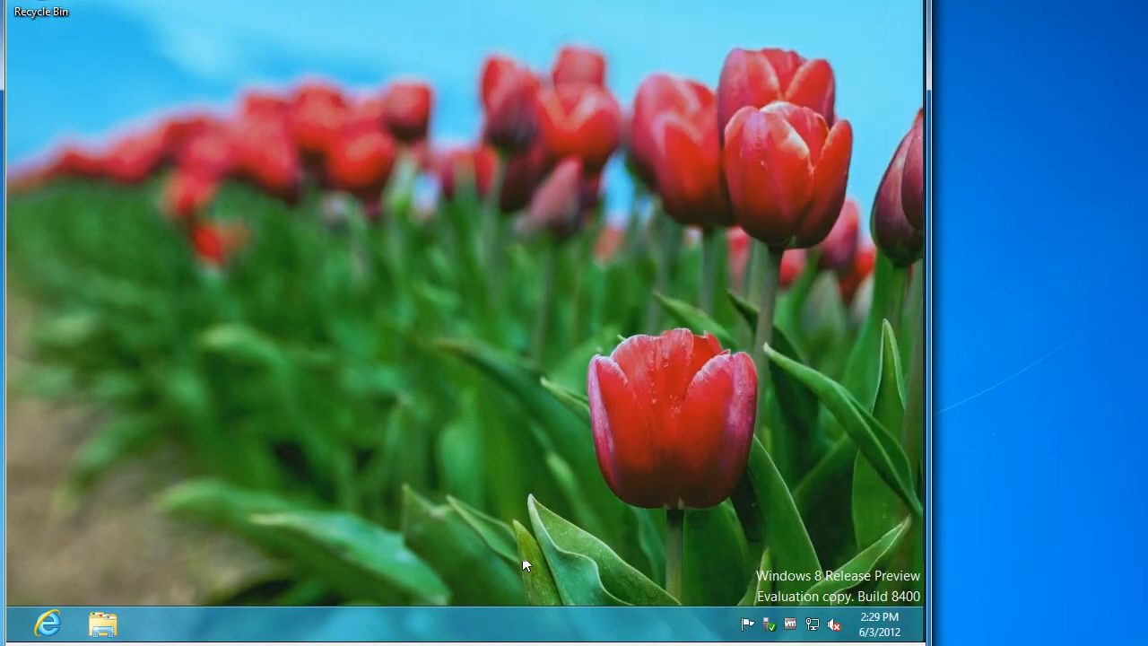
{"action": "left_click", "coordinate": [812, 624]}
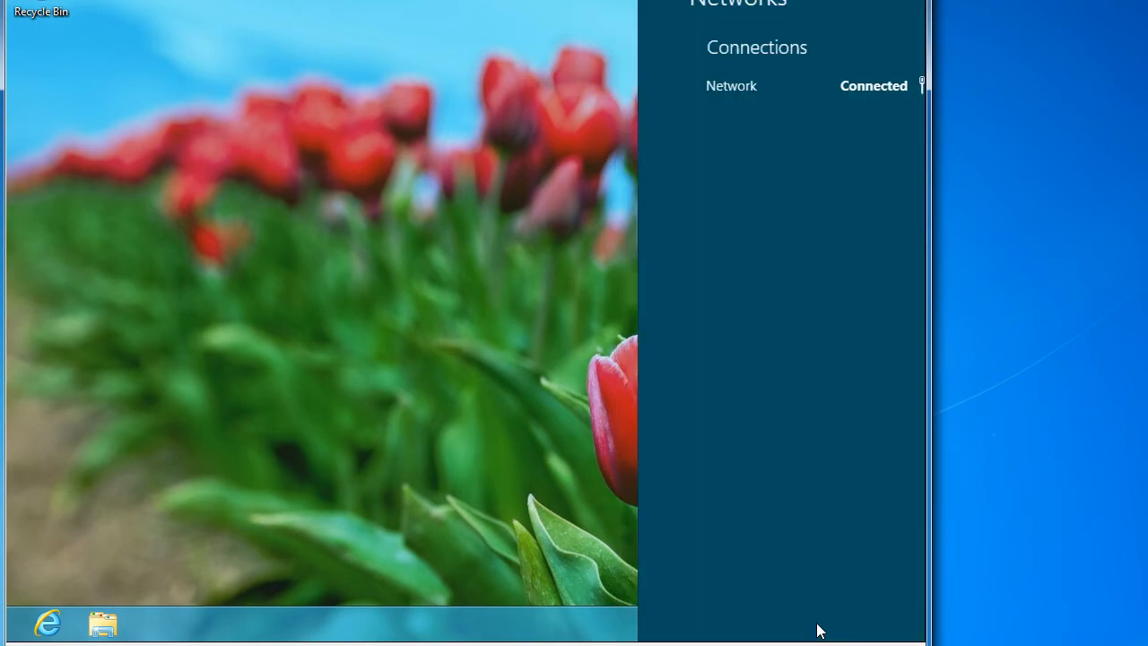
{"action": "left_click", "coordinate": [495, 492]}
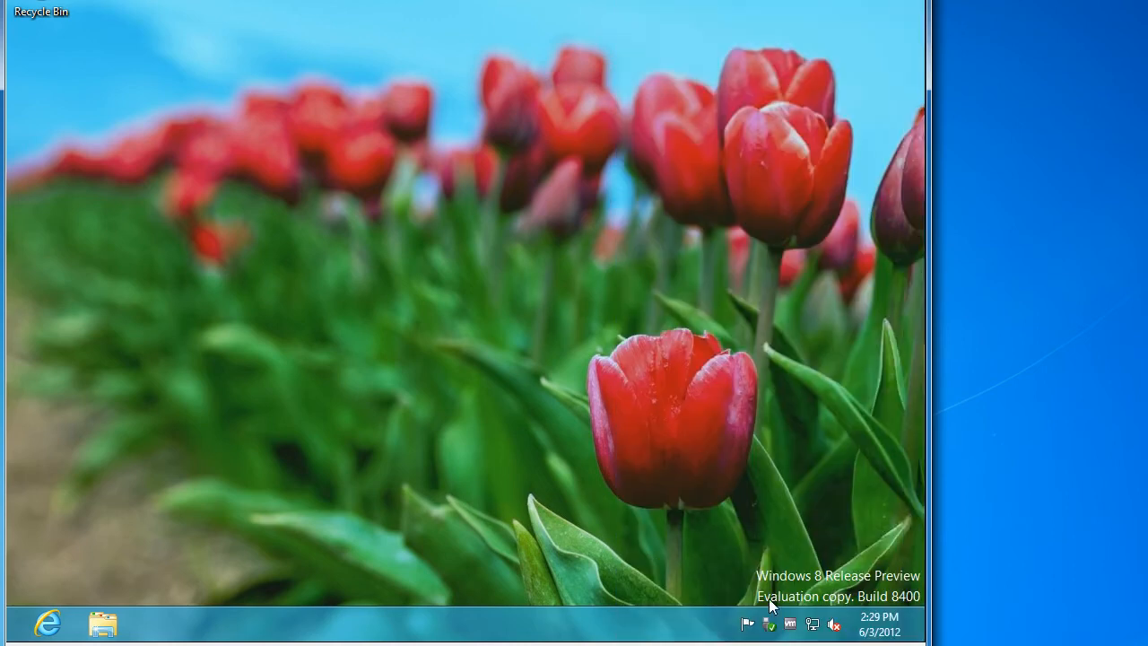
{"action": "right_click", "coordinate": [815, 628]}
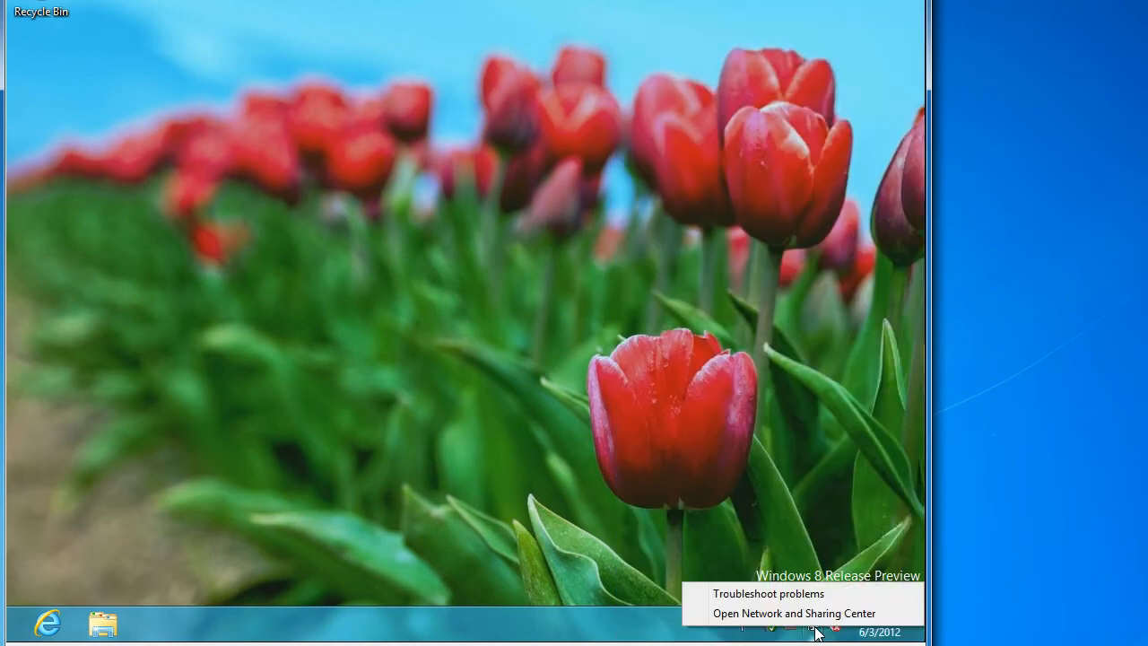
{"action": "left_click", "coordinate": [812, 614]}
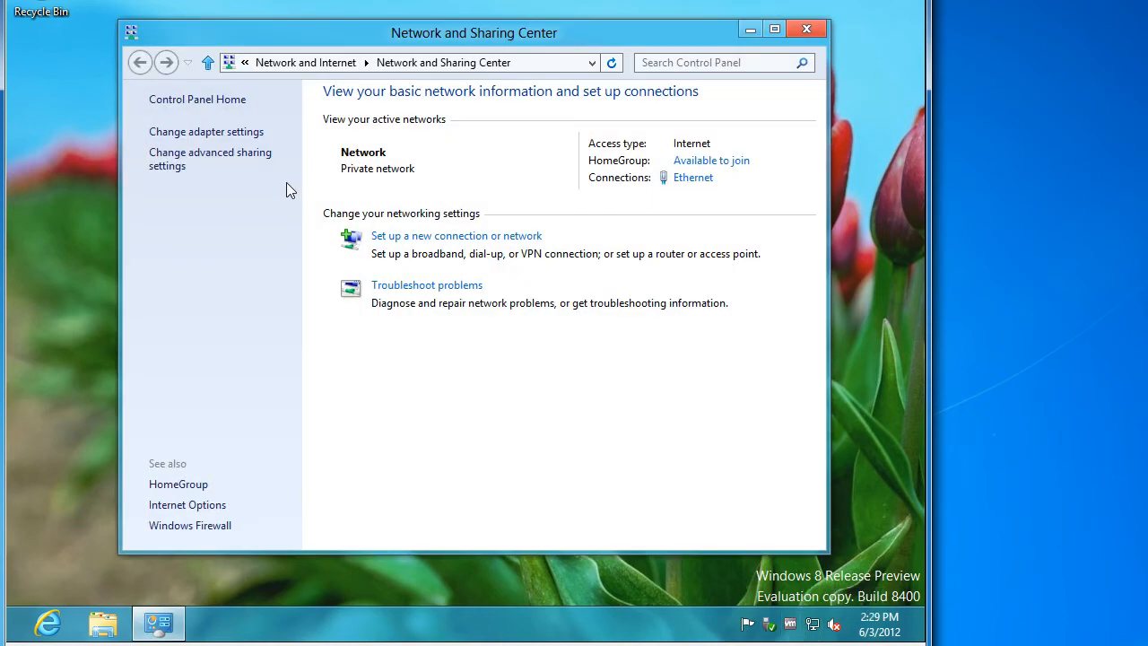
{"action": "left_click", "coordinate": [685, 179]}
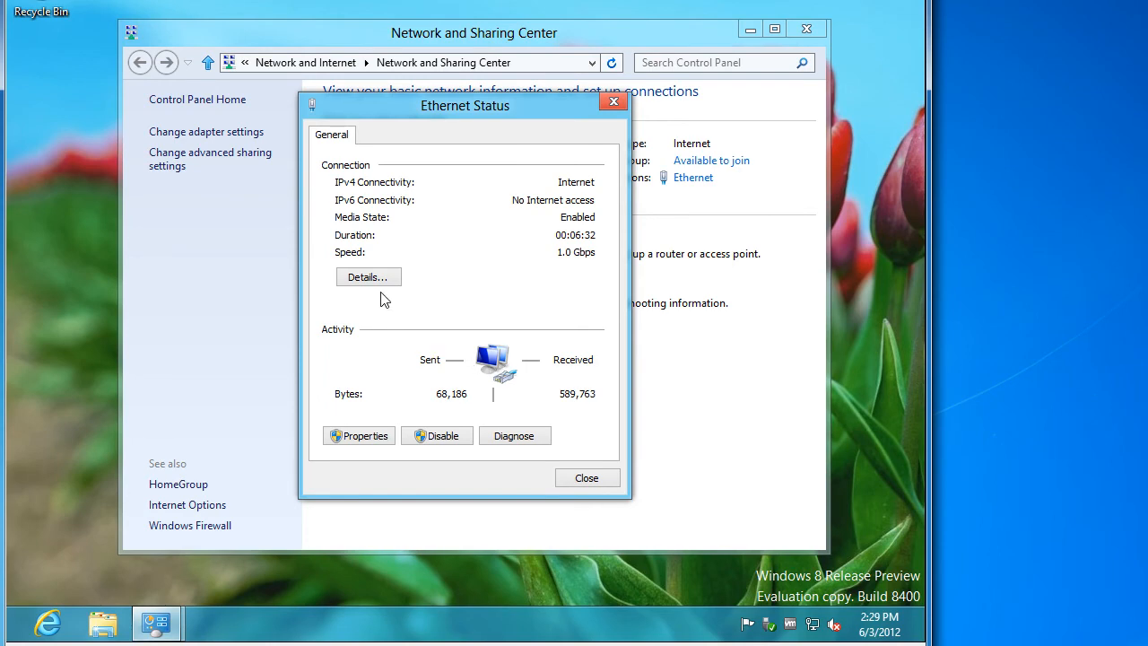
{"action": "left_click", "coordinate": [368, 277]}
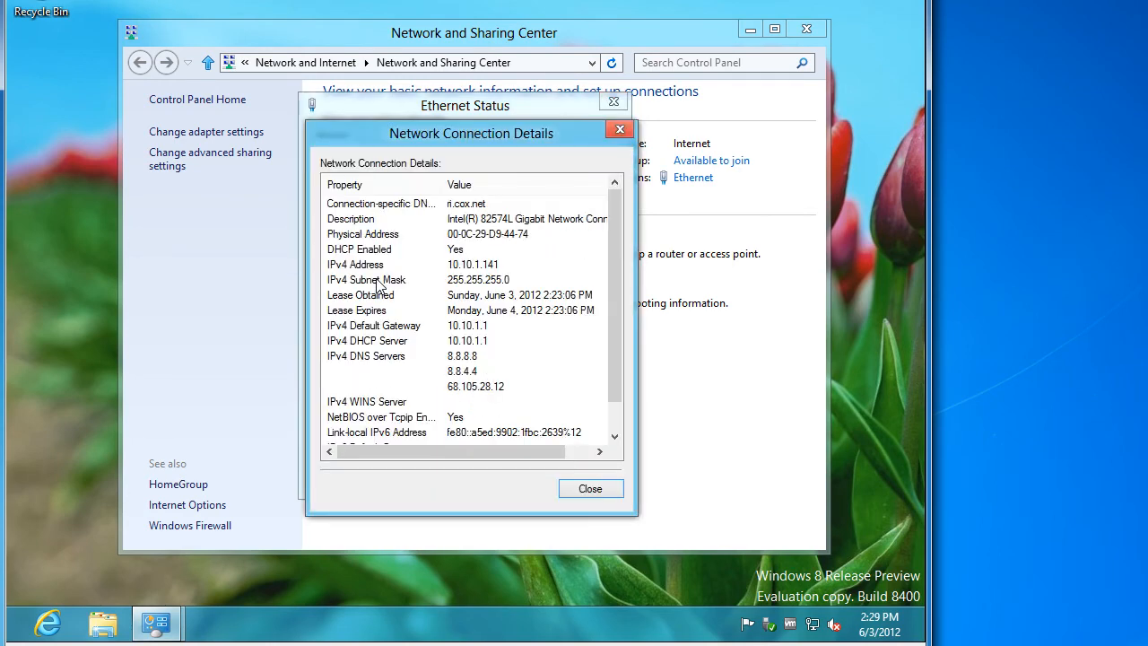
Launch Remote Desktop Connection by searching for mstsc
{"action": "key", "text": "super"}
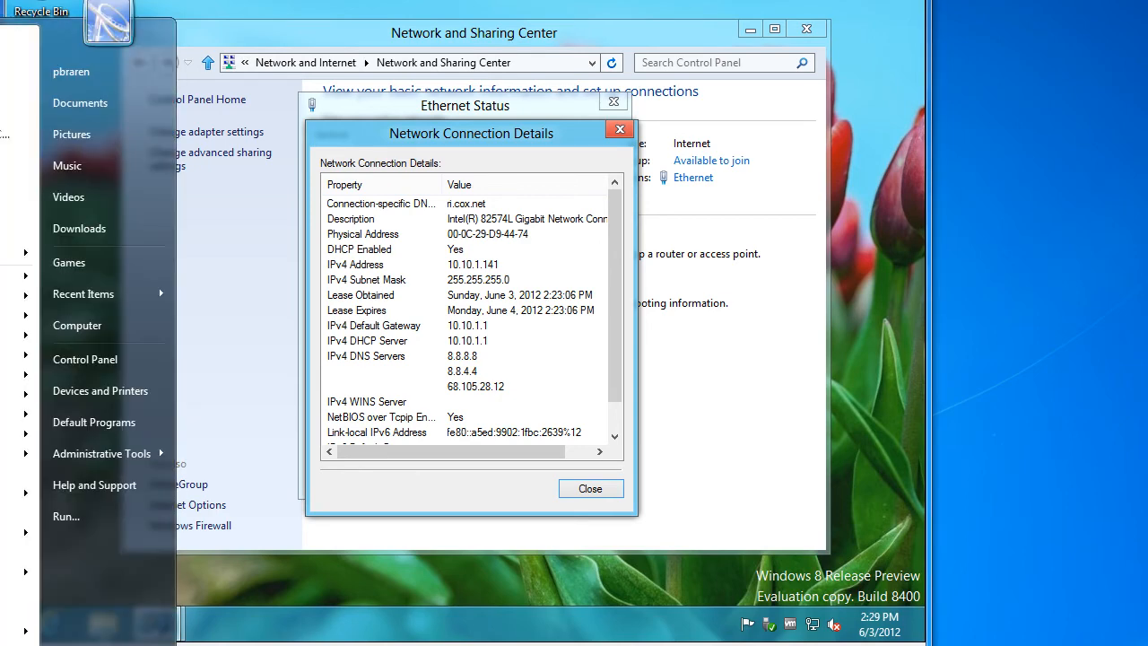
{"action": "type", "text": "mstsc"}
{"action": "key", "text": "Return"}
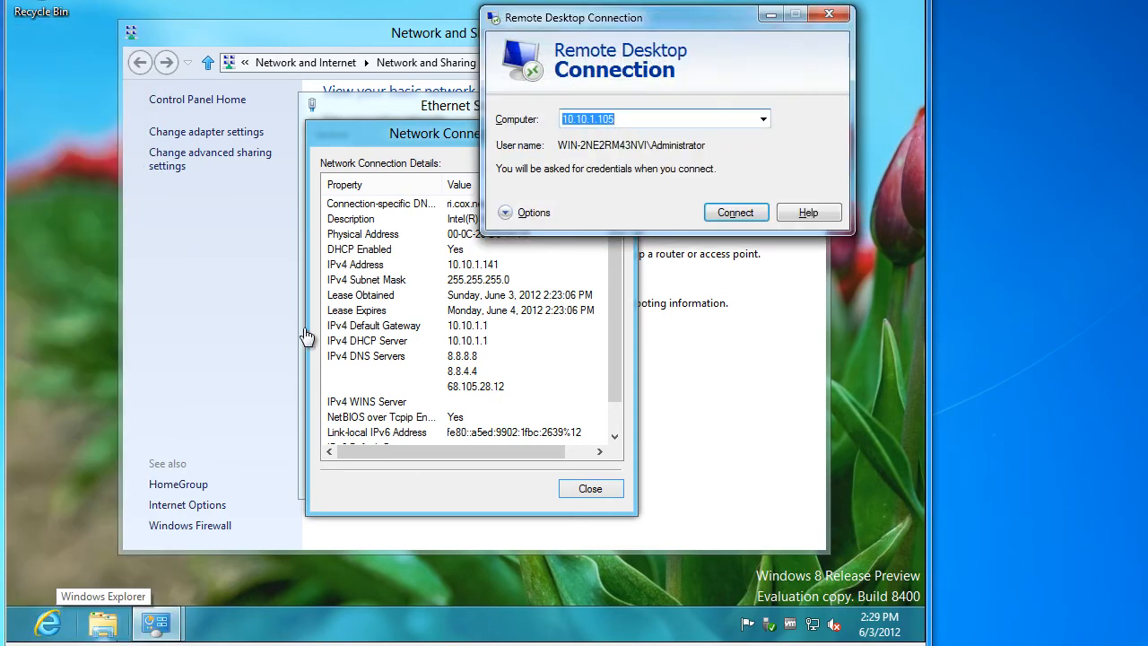
Enter 10.10.1.141 in Remote Desktop Connection and review its local resource and audio settings
{"action": "type", "text": "10.10.1.141"}
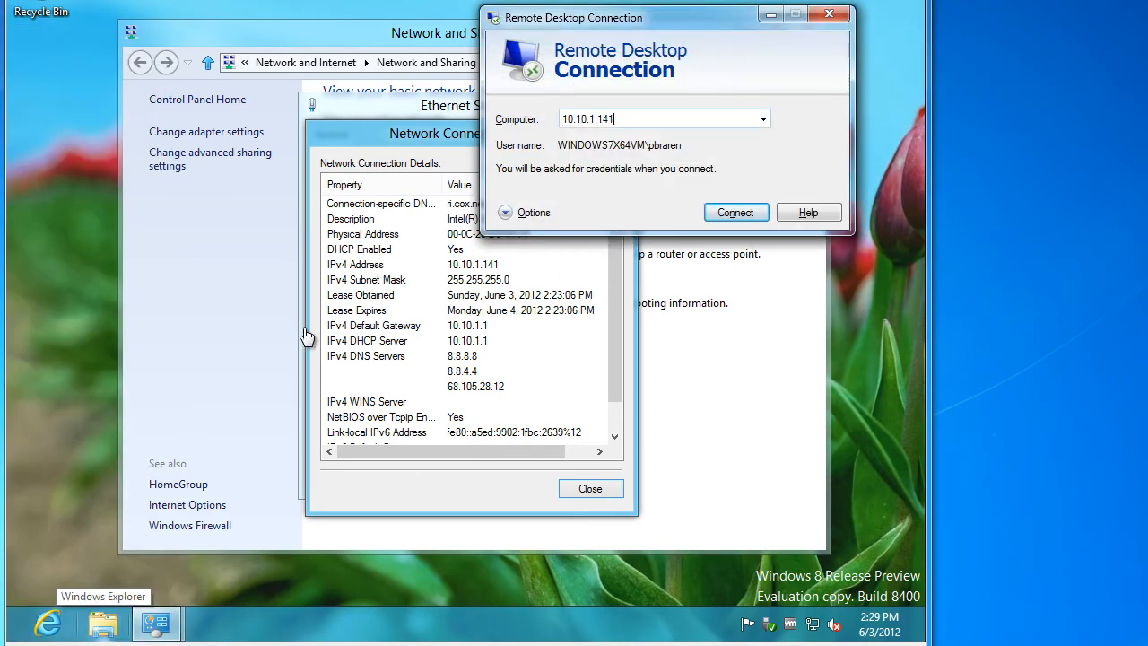
{"action": "left_click", "coordinate": [511, 213]}
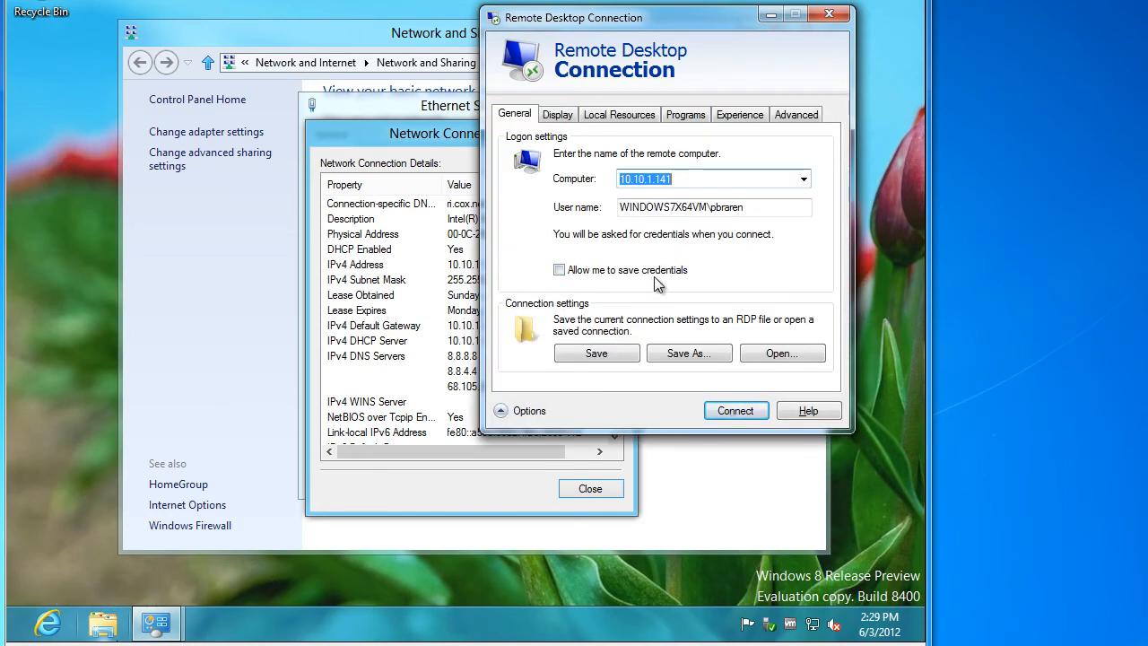
{"action": "left_click_drag", "start_coordinate": [696, 19], "coordinate": [396, 61]}
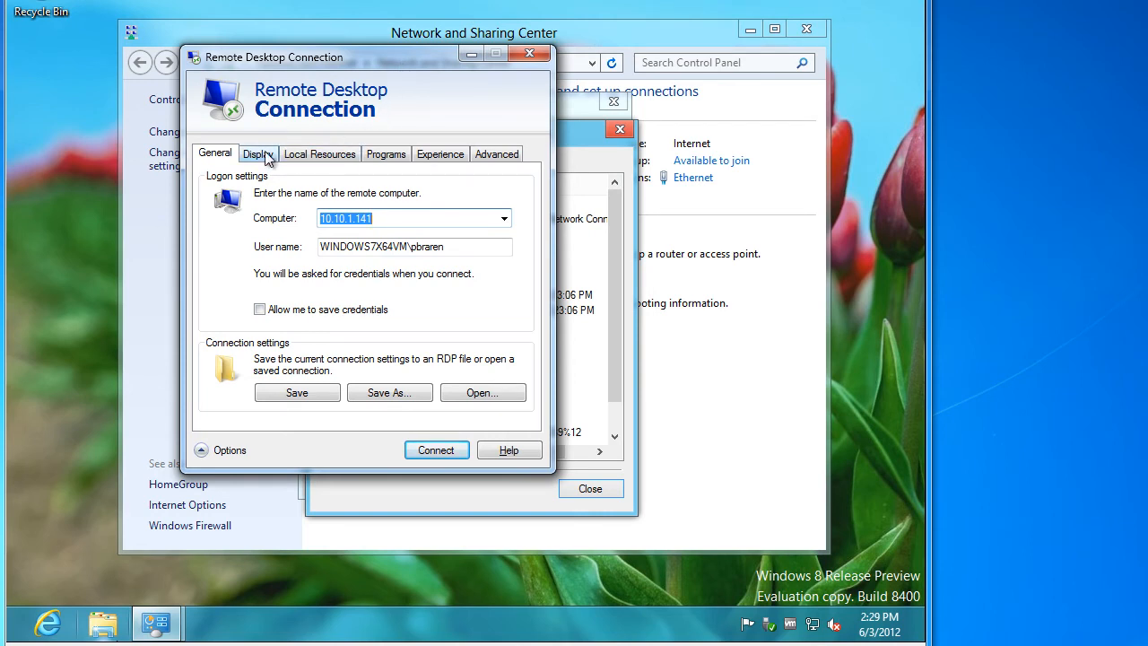
{"action": "left_click", "coordinate": [259, 309]}
{"action": "left_click", "coordinate": [307, 158]}
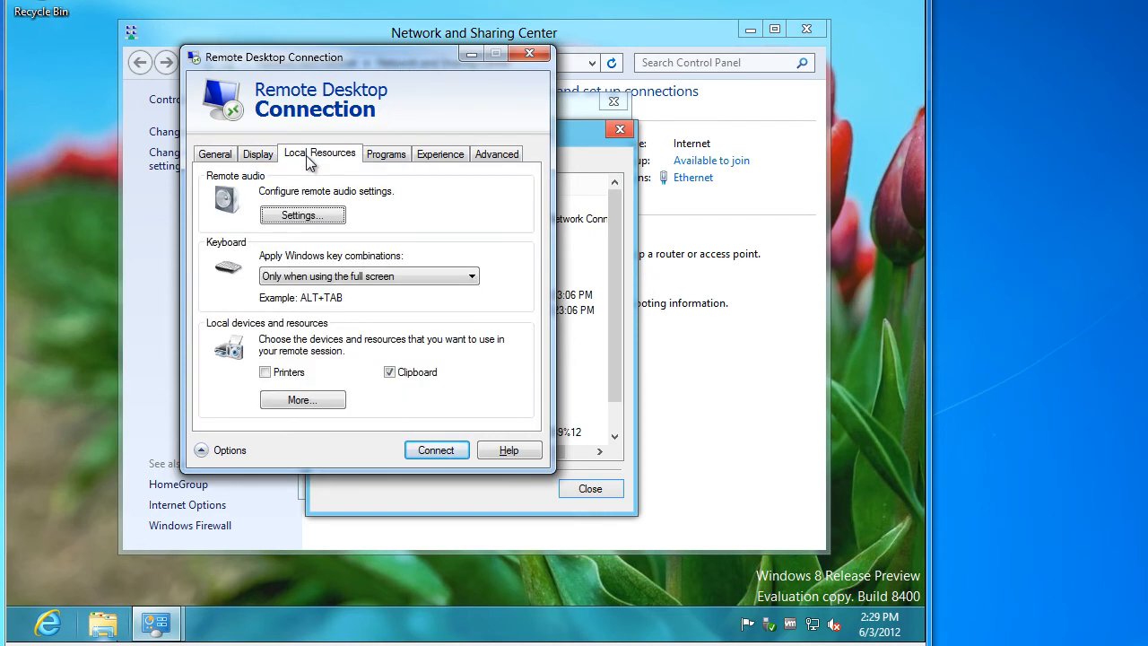
{"action": "left_click", "coordinate": [309, 215]}
{"action": "left_click", "coordinate": [438, 340]}
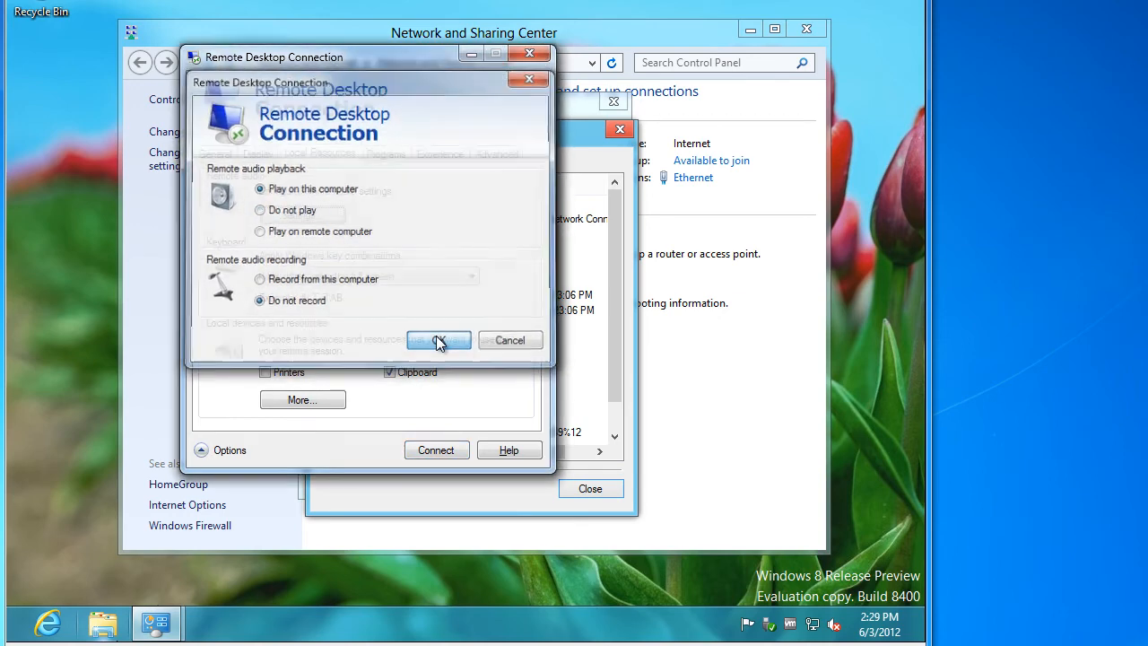
Review the Experience, Programs, Advanced and Display options, then connect to 10.10.1.141
{"action": "left_click", "coordinate": [435, 159]}
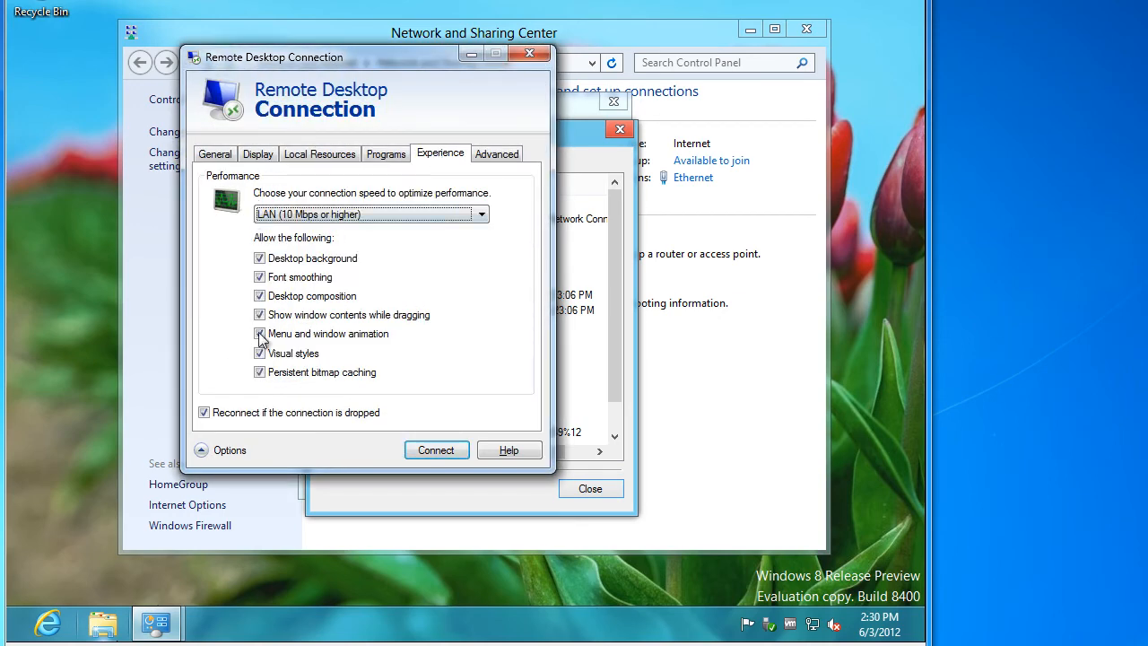
{"action": "left_click", "coordinate": [386, 156]}
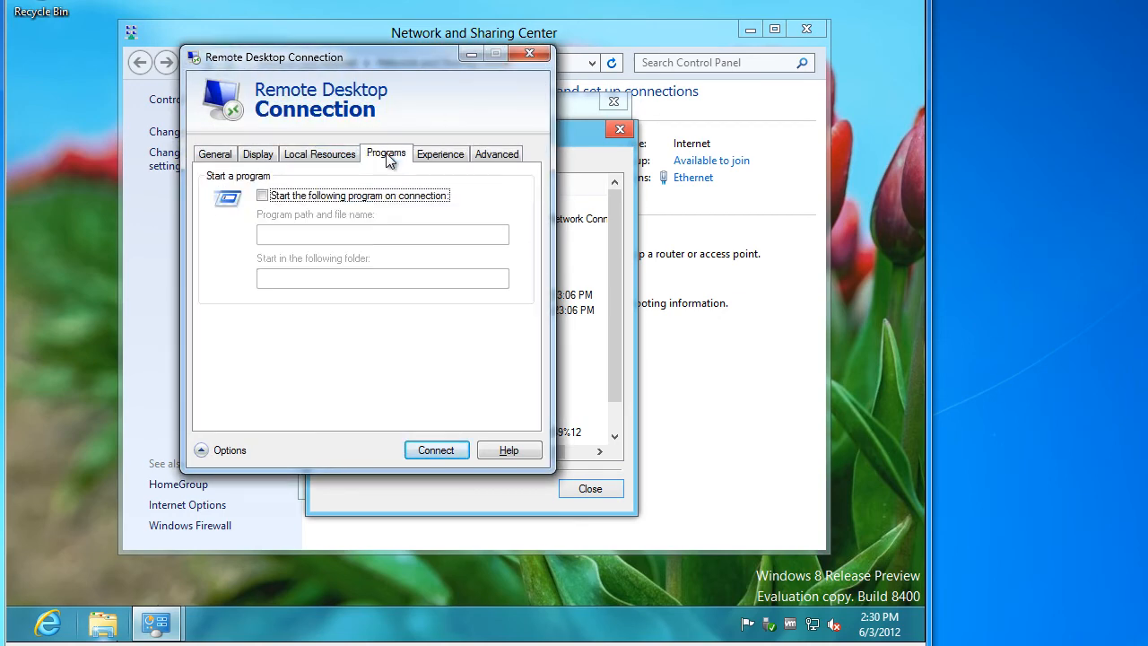
{"action": "left_click", "coordinate": [485, 156]}
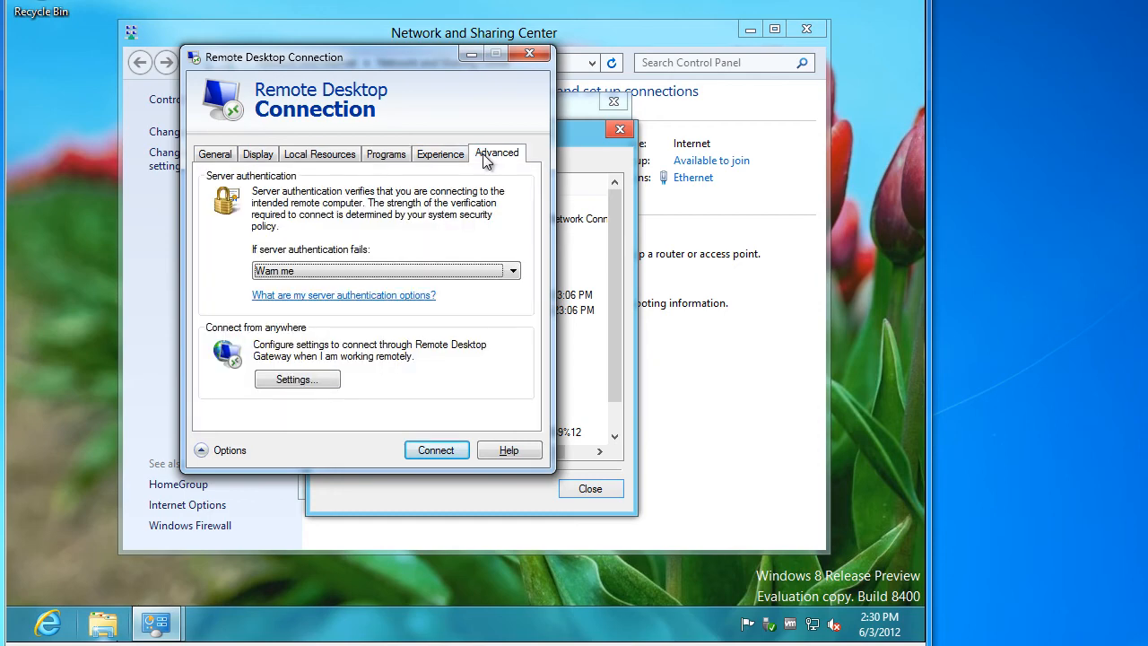
{"action": "left_click", "coordinate": [216, 154]}
{"action": "left_click", "coordinate": [257, 154]}
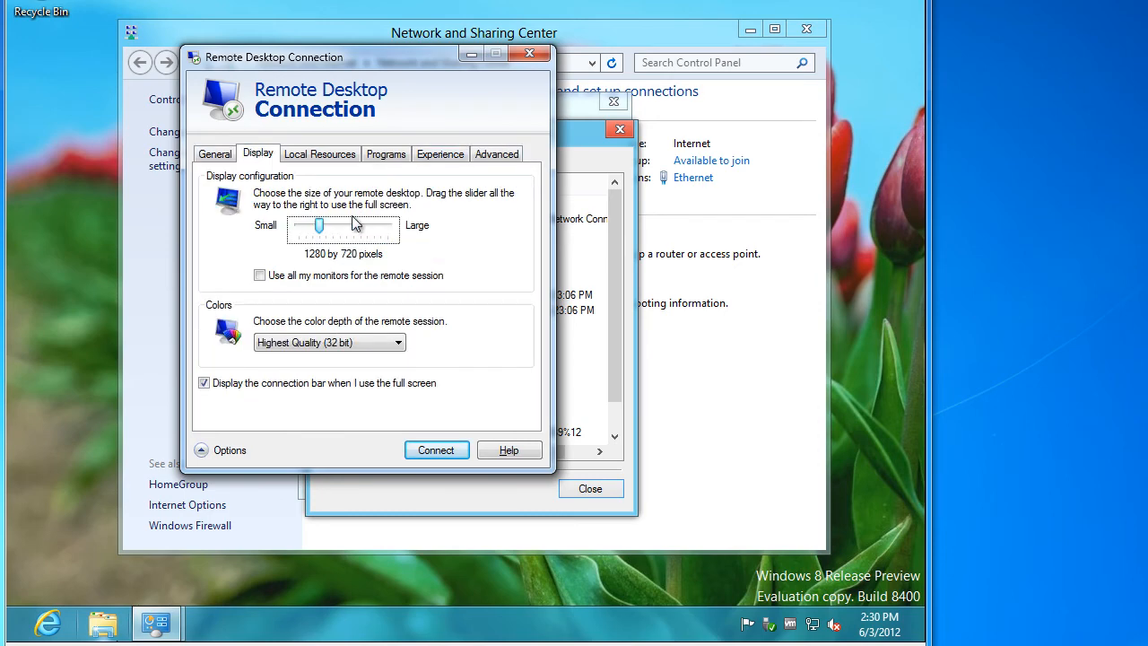
{"action": "left_click", "coordinate": [439, 451]}
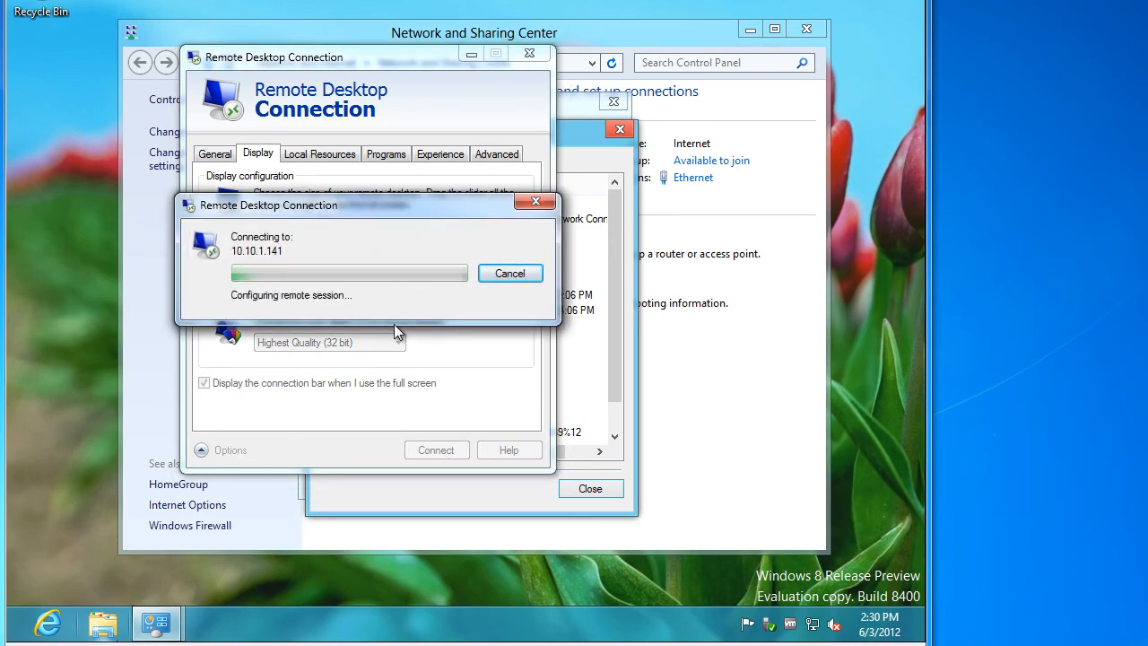
{"action": "left_click_drag", "start_coordinate": [395, 110], "coordinate": [296, 136]}
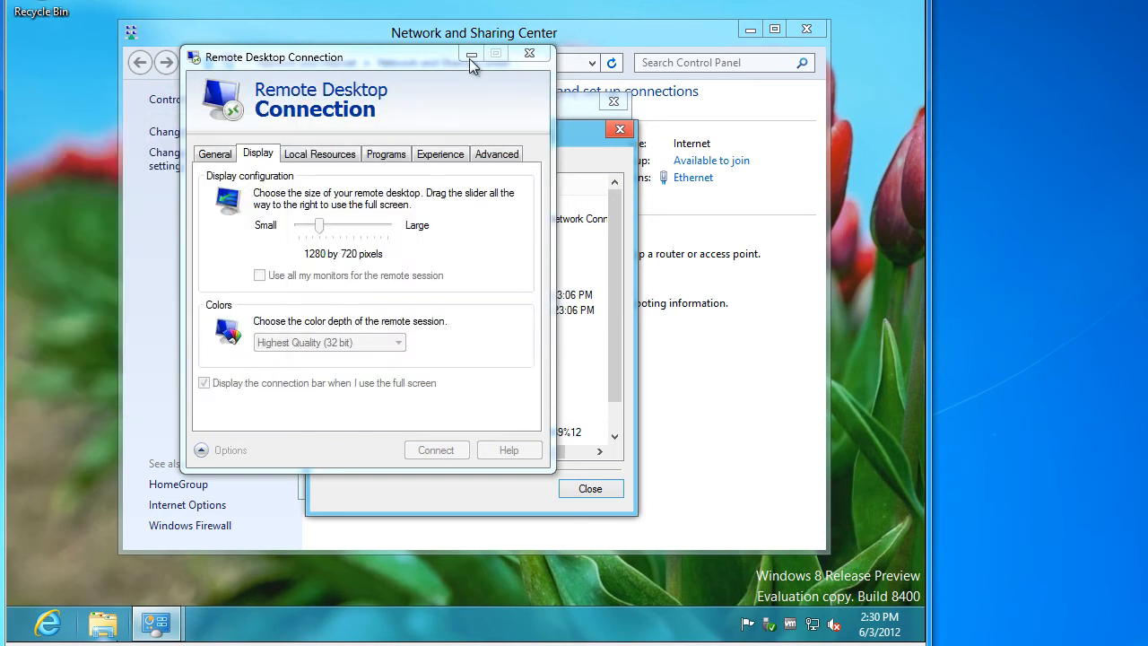
Close Network Connection Details, Ethernet Status and the Network and Sharing Center
{"action": "left_click", "coordinate": [735, 296]}
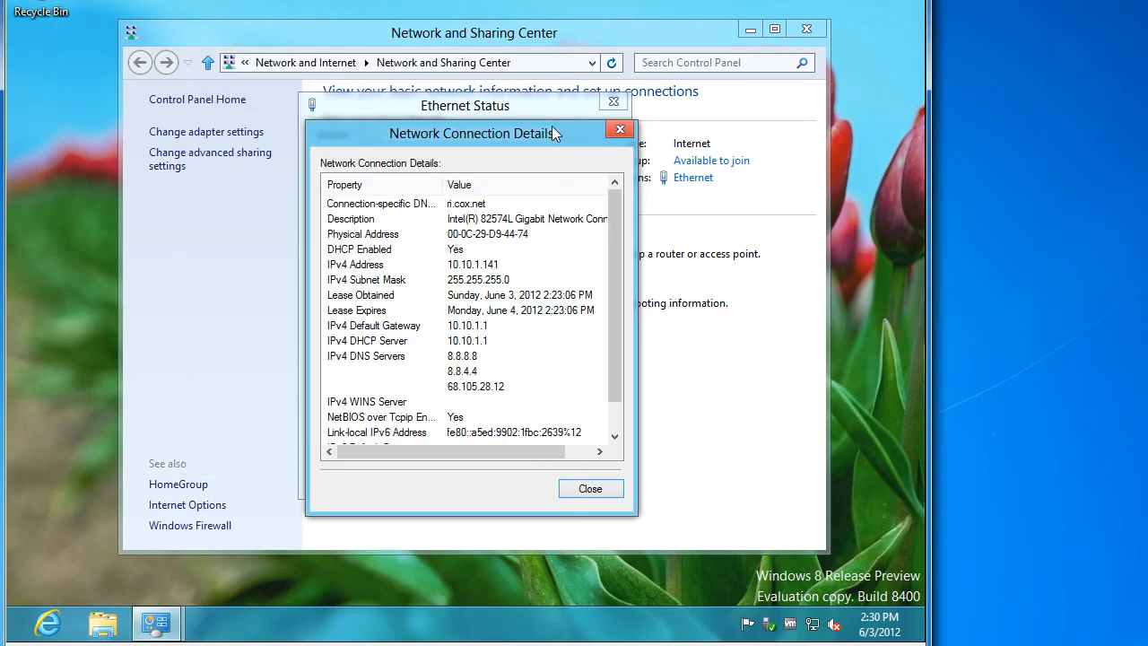
{"action": "left_click", "coordinate": [617, 132]}
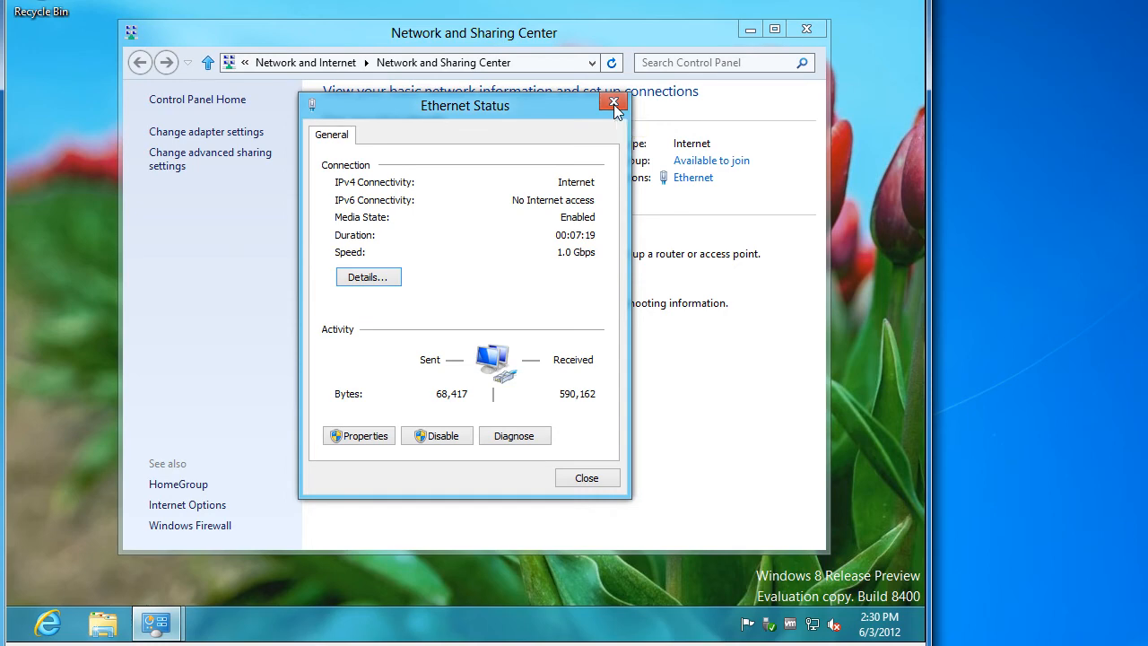
{"action": "left_click", "coordinate": [614, 105]}
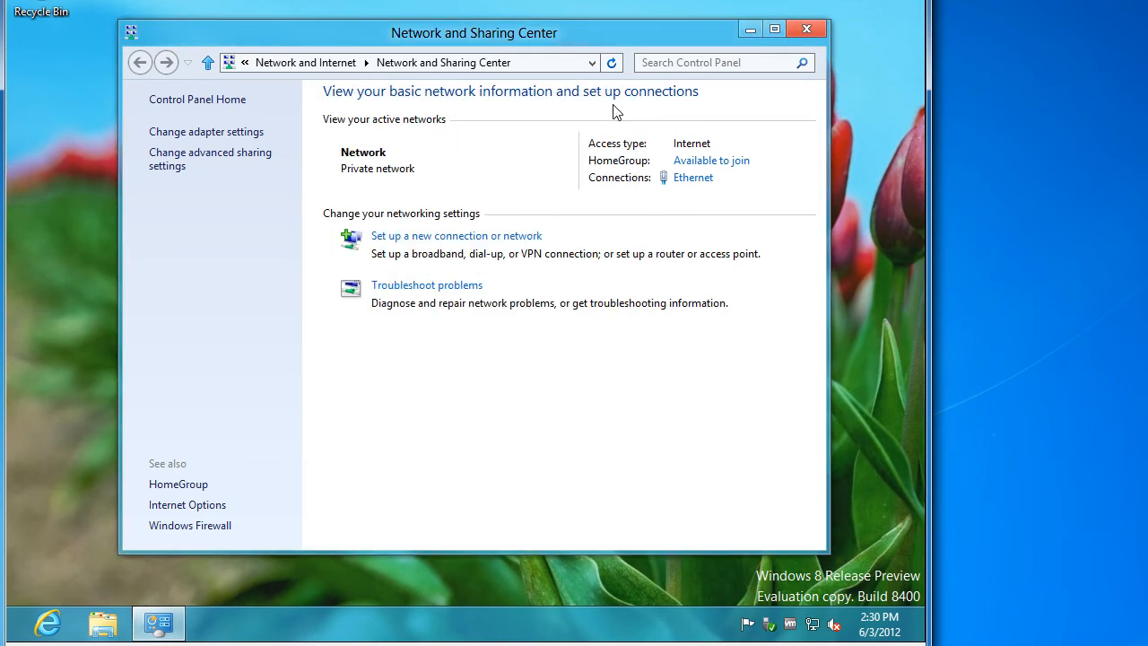
{"action": "left_click", "coordinate": [807, 30]}
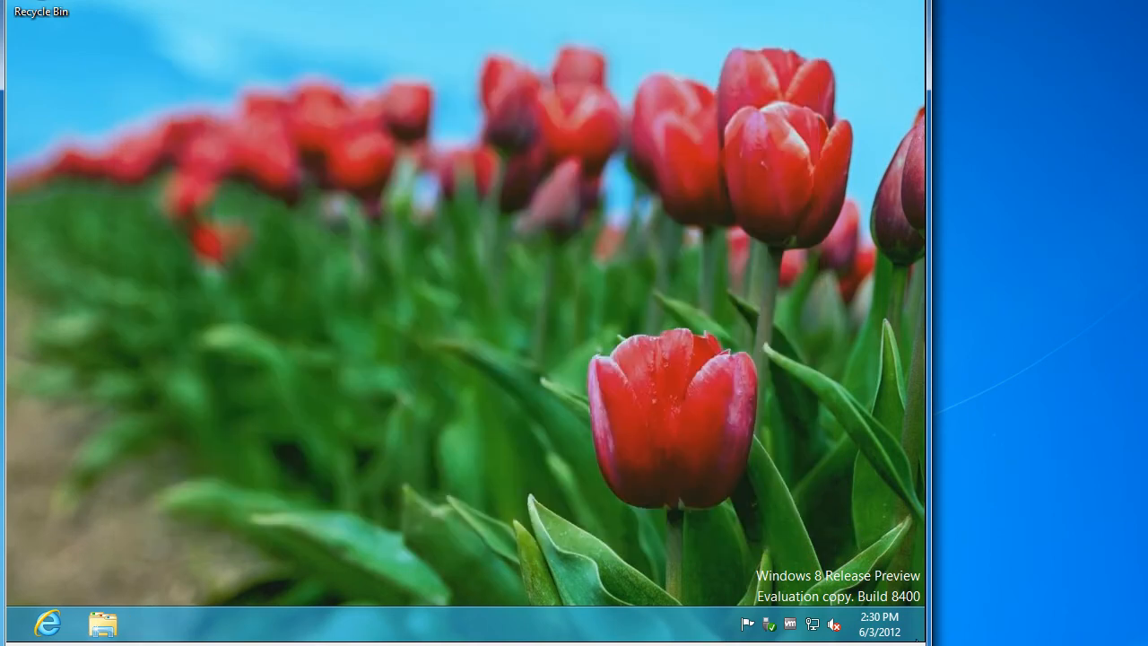
Launch the netplwiz User Accounts tool from the Start screen
{"action": "mouse_move", "coordinate": [927, 640]}
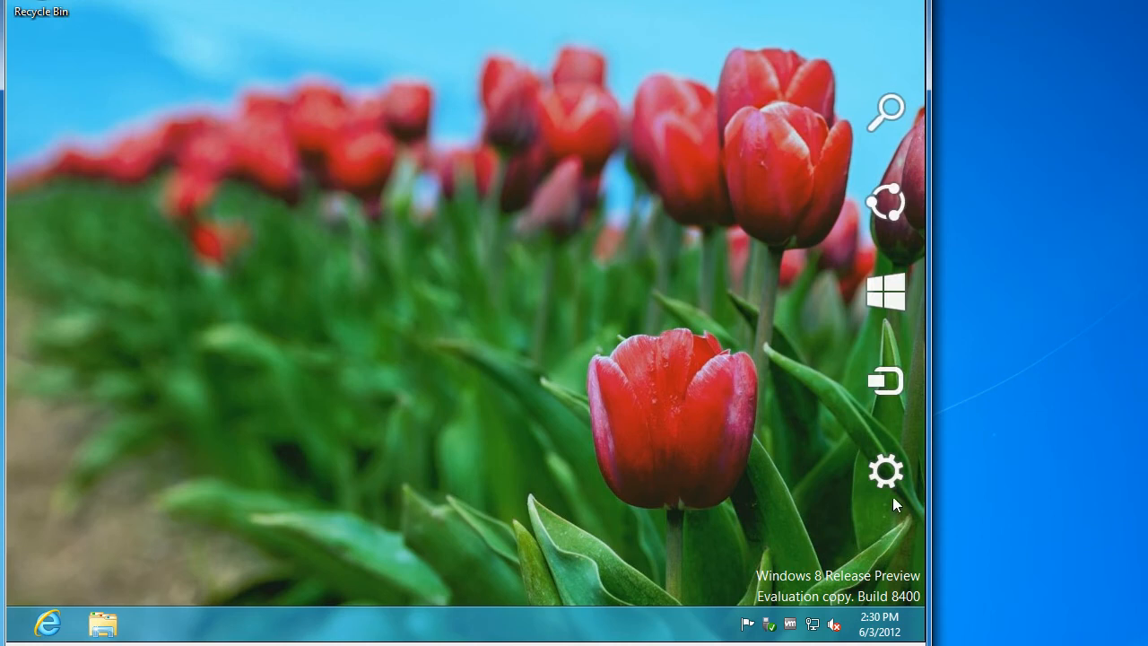
{"action": "mouse_move", "coordinate": [892, 494]}
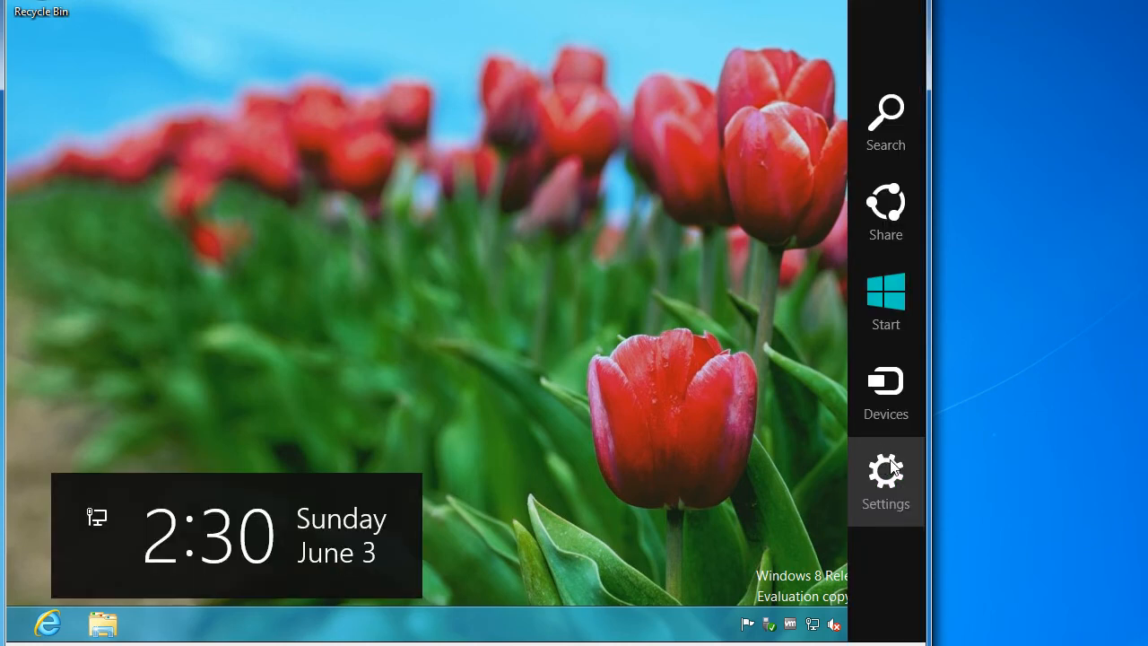
{"action": "left_click", "coordinate": [893, 316]}
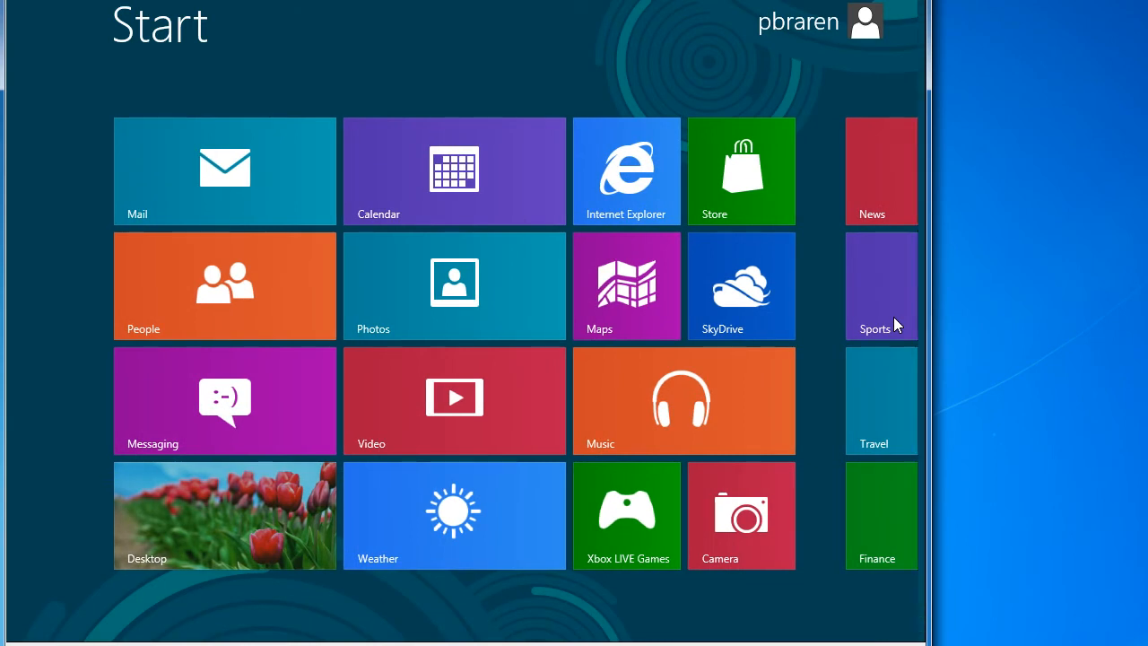
{"action": "type", "text": "netplwiz"}
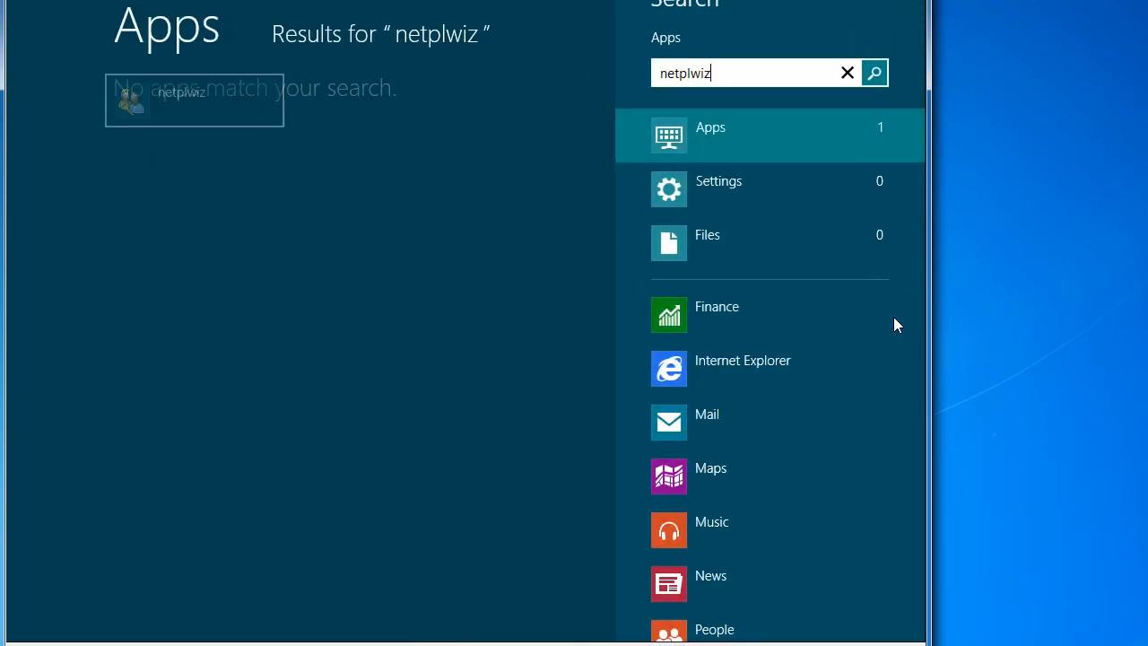
{"action": "key", "text": "Return"}
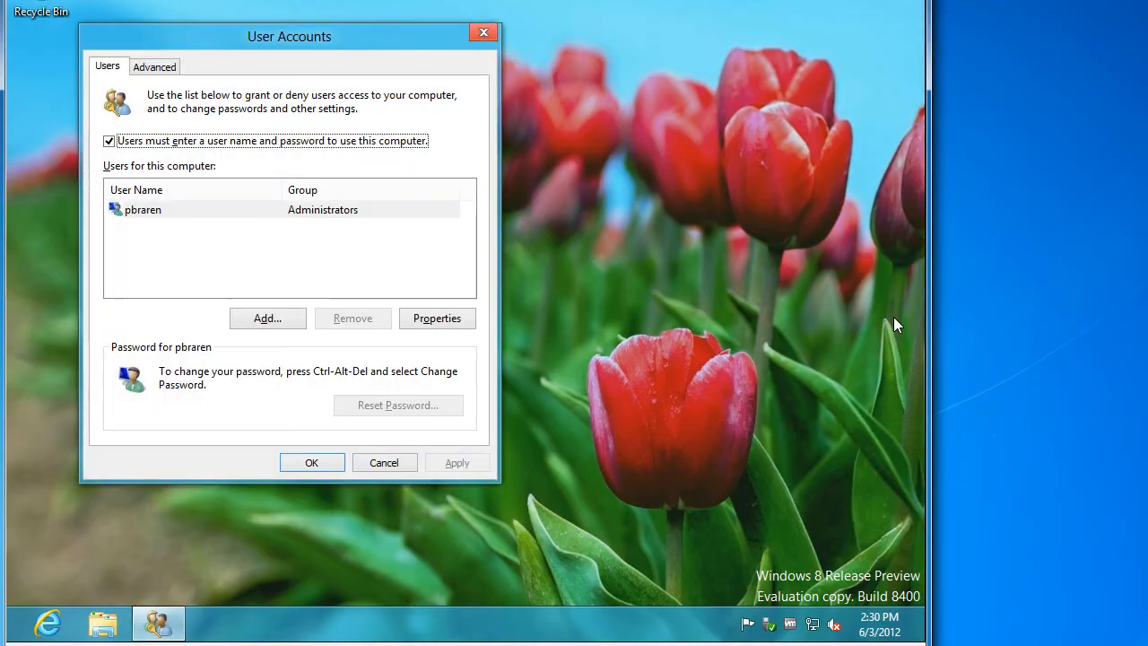
Uncheck 'Users must enter a user name and password', confirming the account password for automatic sign-in
{"action": "left_click", "coordinate": [339, 141]}
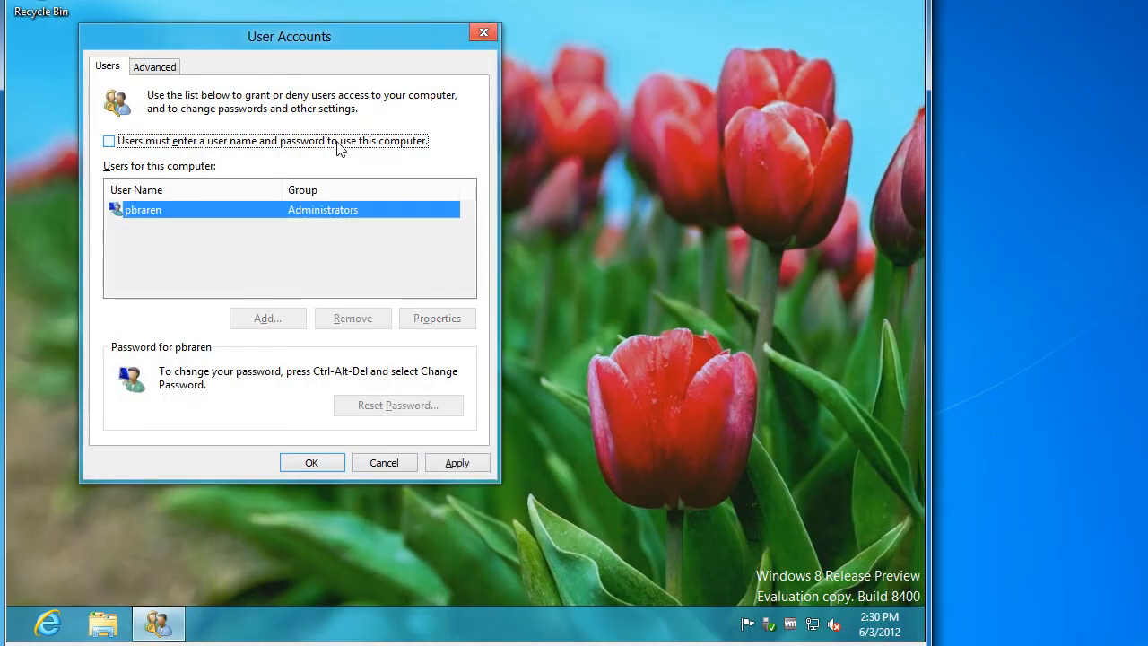
{"action": "left_click", "coordinate": [458, 464]}
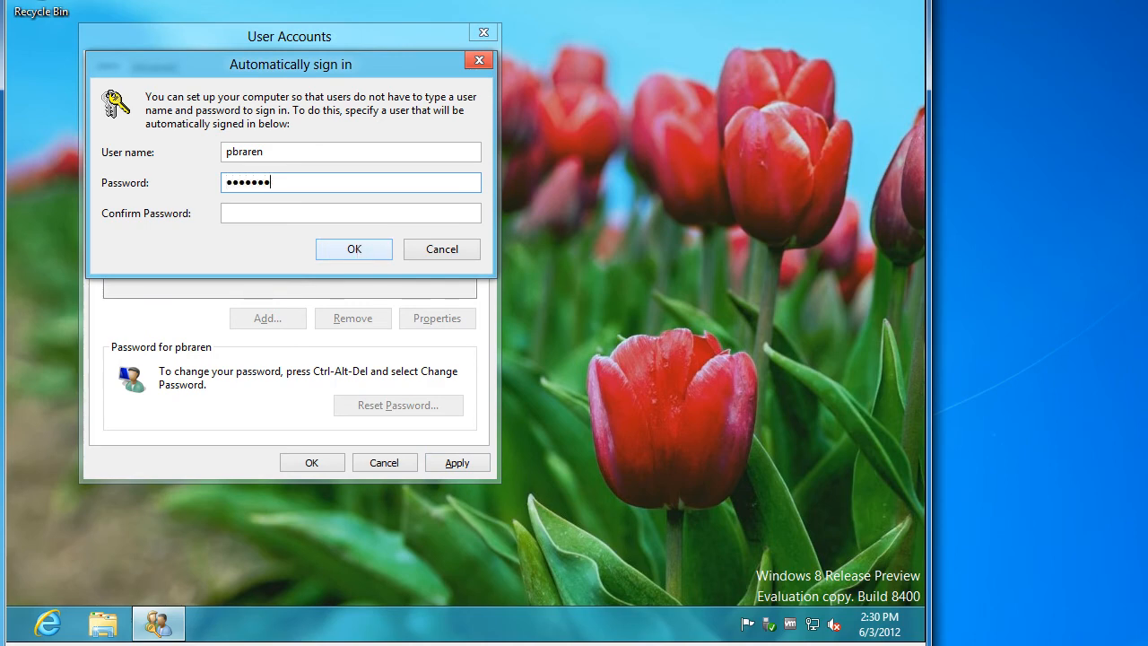
{"action": "type", "text": "••"}
{"action": "key", "text": "Tab"}
{"action": "type", "text": "•••••••••"}
{"action": "left_click", "coordinate": [357, 246]}
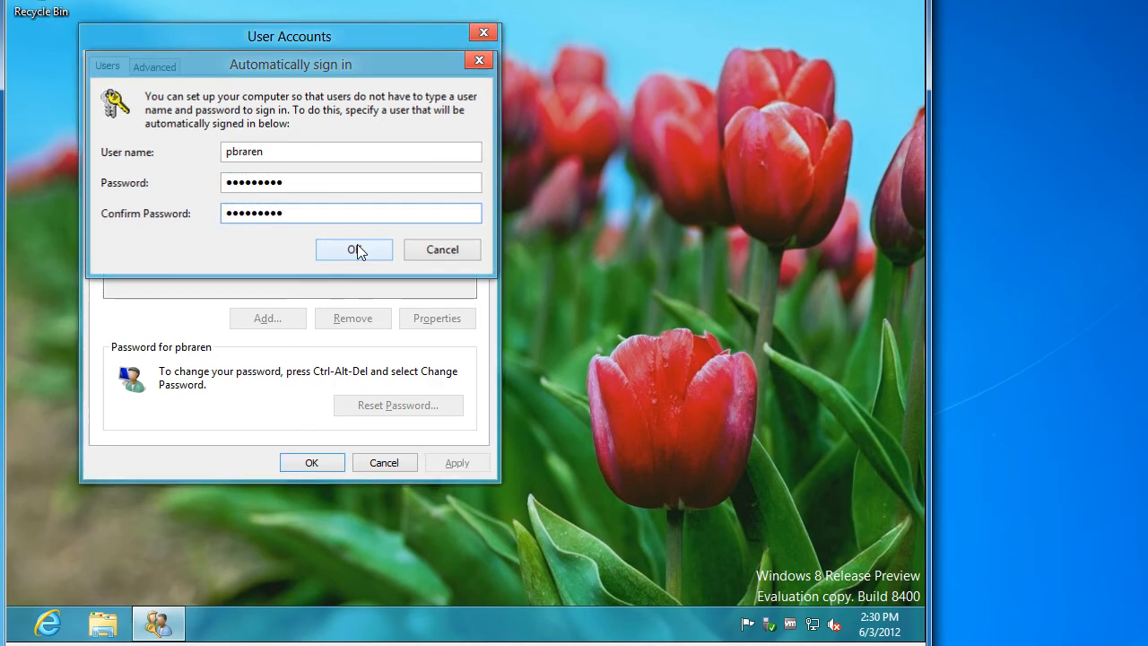
{"action": "left_click", "coordinate": [311, 462]}
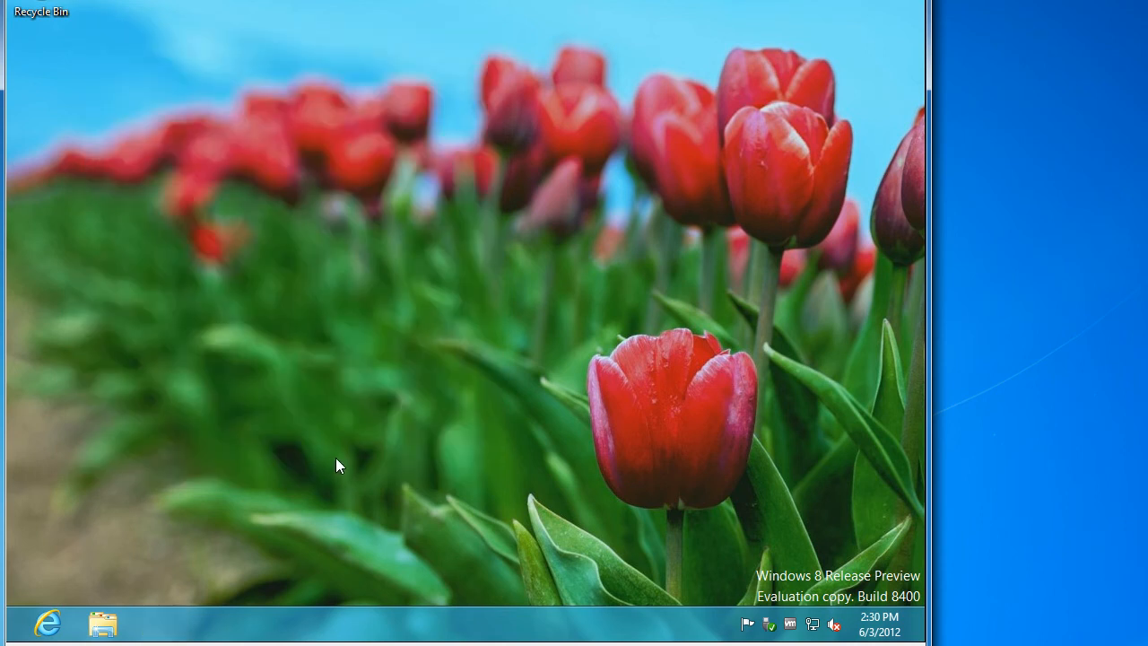
Open Personalization from the Settings charm and bring up the Screen Saver settings
{"action": "right_click", "coordinate": [576, 415]}
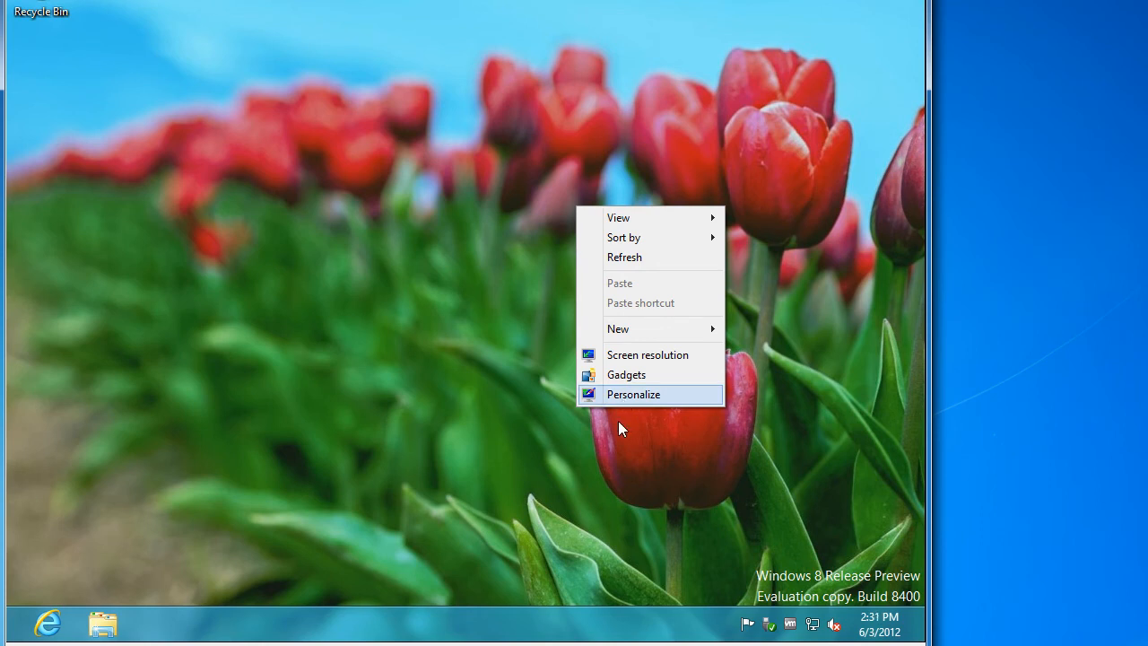
{"action": "left_click", "coordinate": [609, 454]}
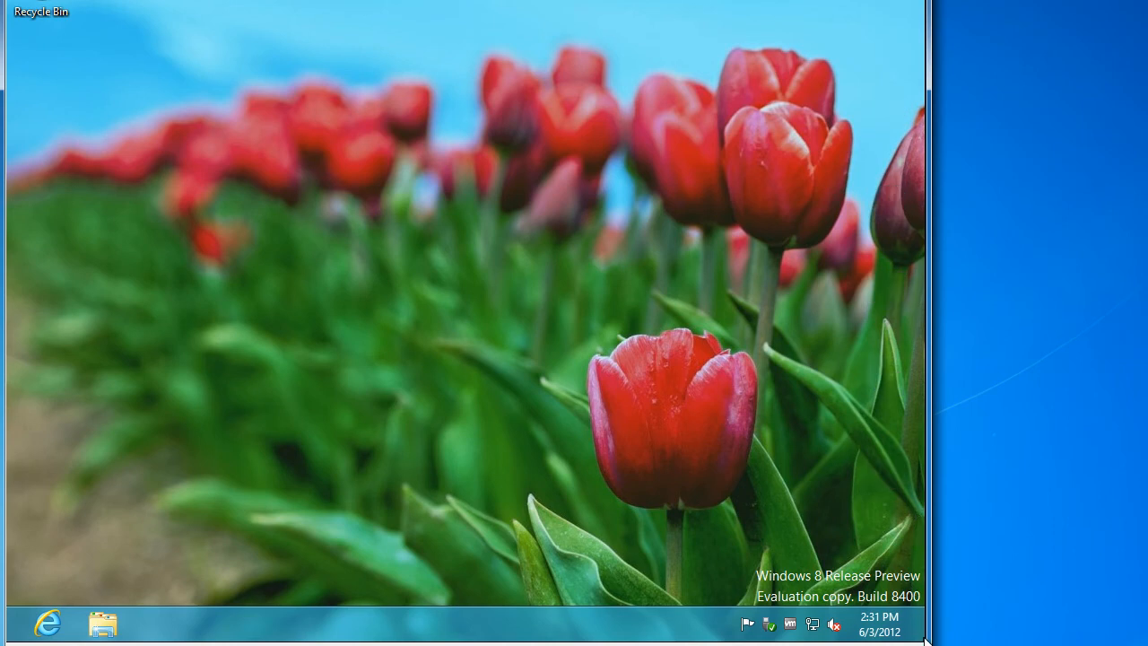
{"action": "mouse_move", "coordinate": [926, 639]}
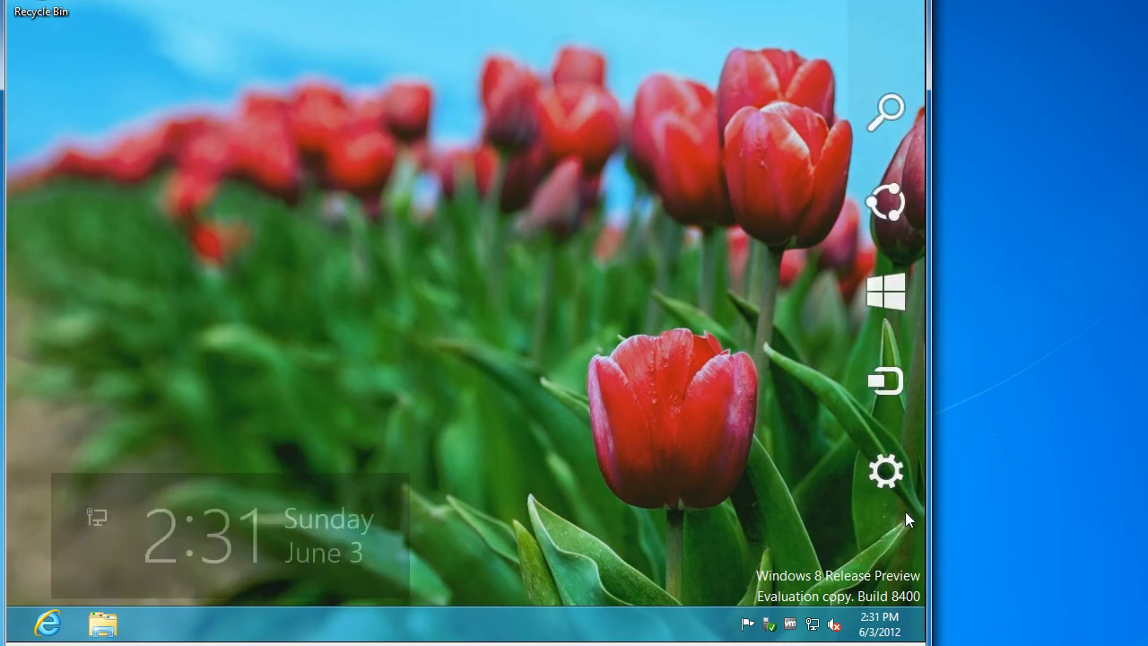
{"action": "left_click", "coordinate": [878, 468]}
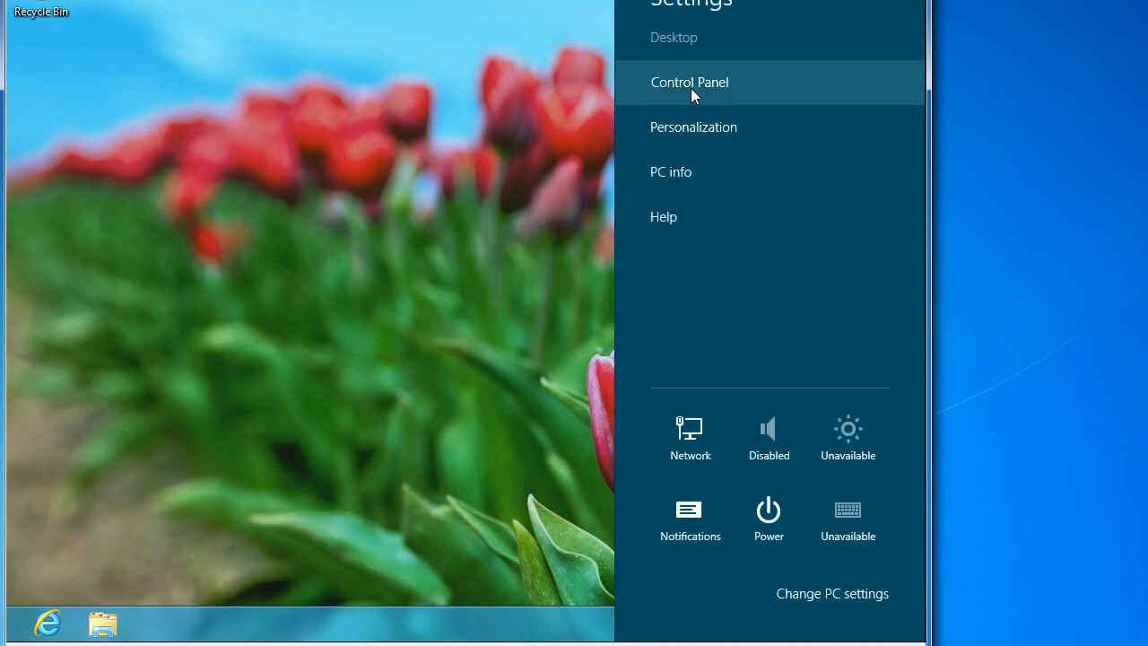
{"action": "left_click", "coordinate": [701, 114]}
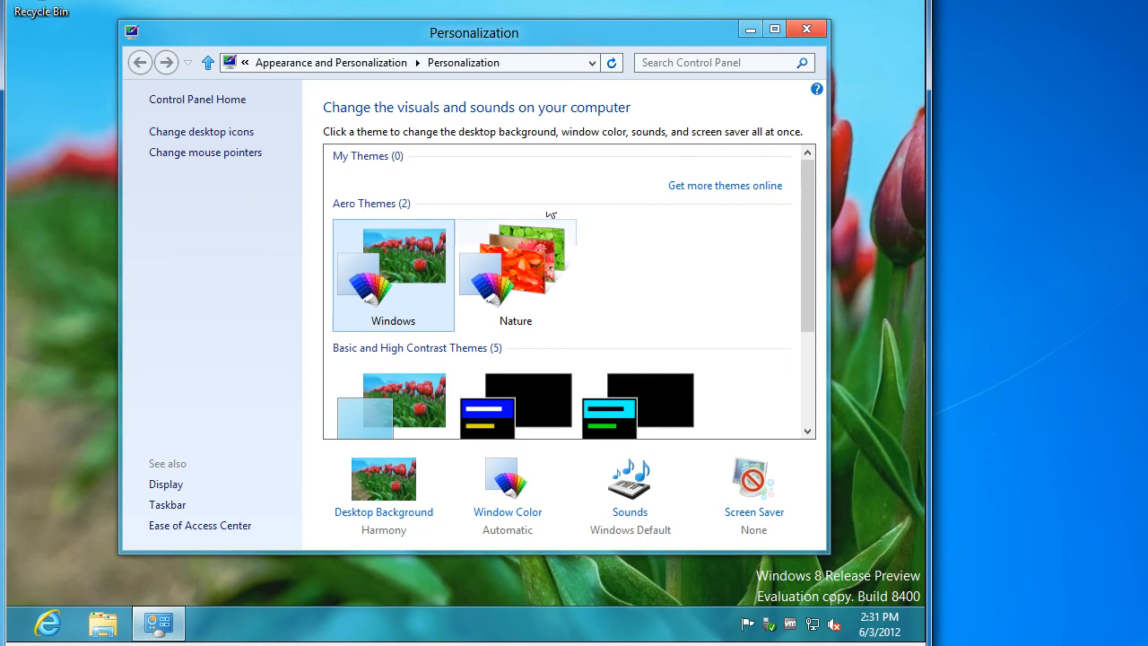
{"action": "left_click", "coordinate": [716, 61]}
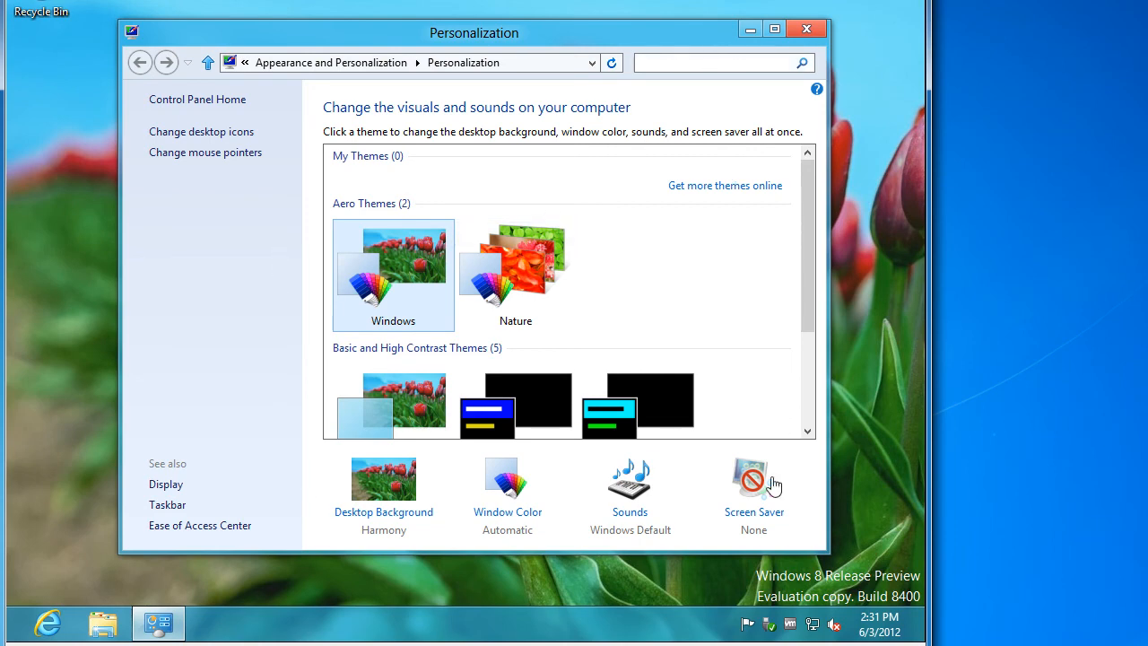
{"action": "left_click", "coordinate": [747, 481]}
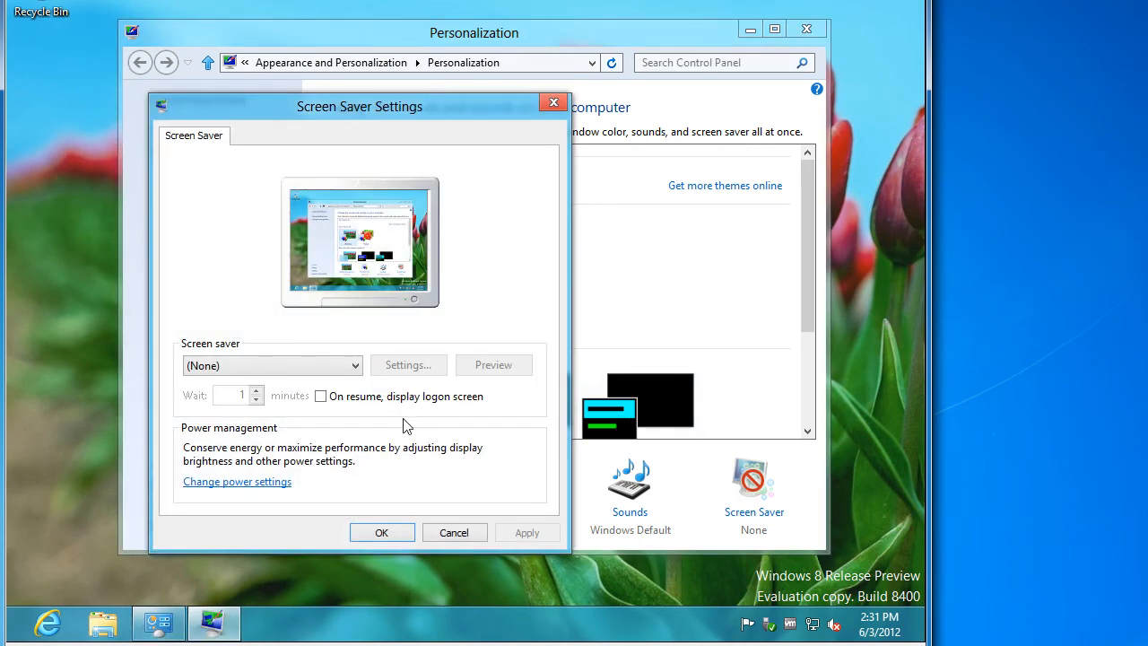
Set the Balanced plan's 'Turn off the display' to Never, save, and close all settings windows
{"action": "left_click", "coordinate": [258, 482]}
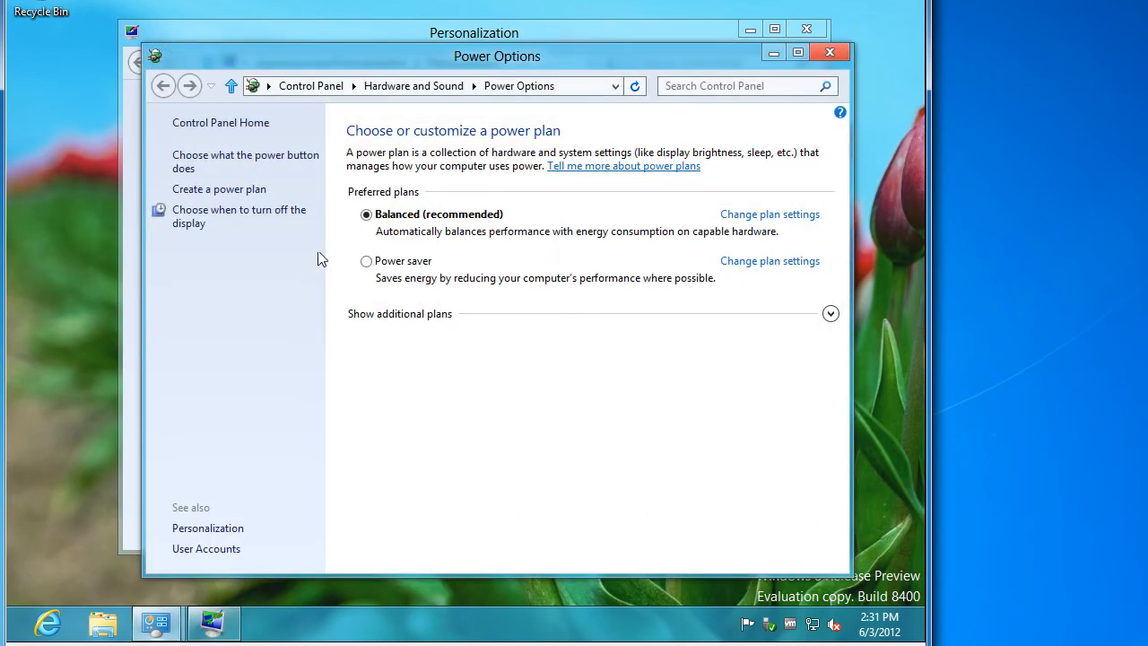
{"action": "left_click", "coordinate": [725, 217]}
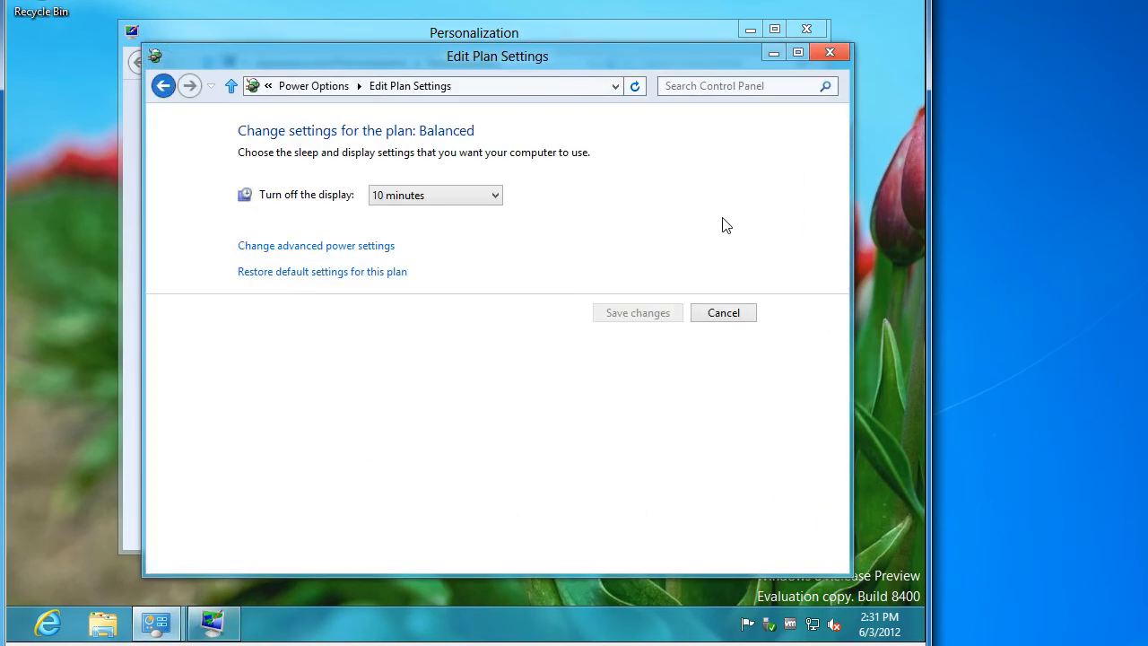
{"action": "left_click", "coordinate": [386, 197]}
{"action": "left_click", "coordinate": [376, 414]}
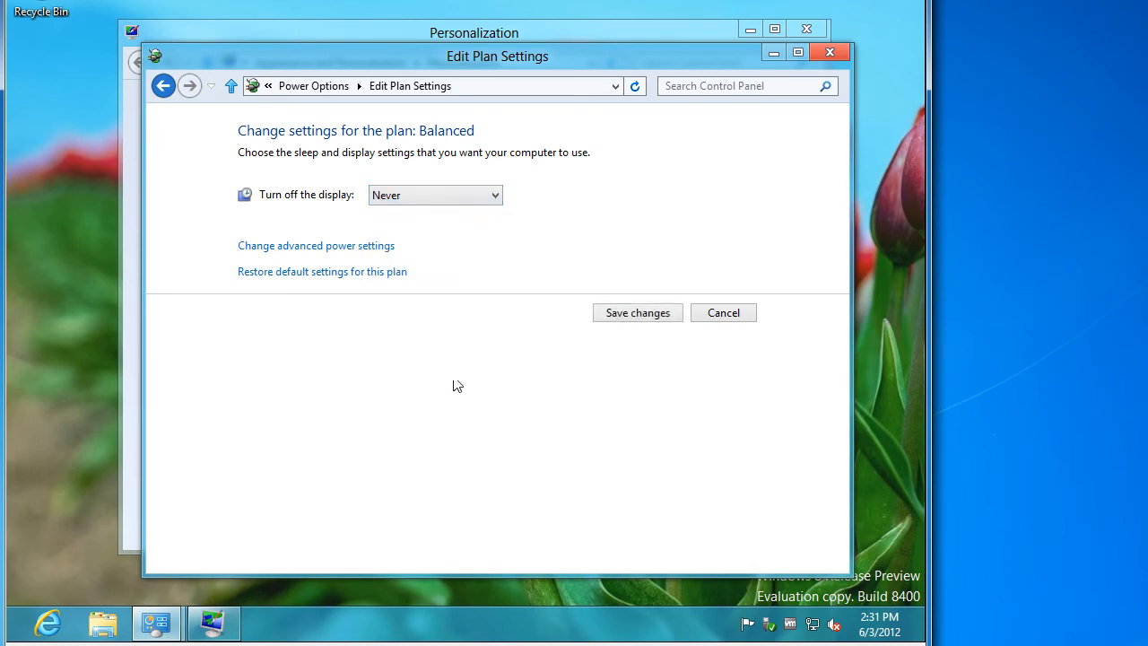
{"action": "left_click", "coordinate": [637, 313]}
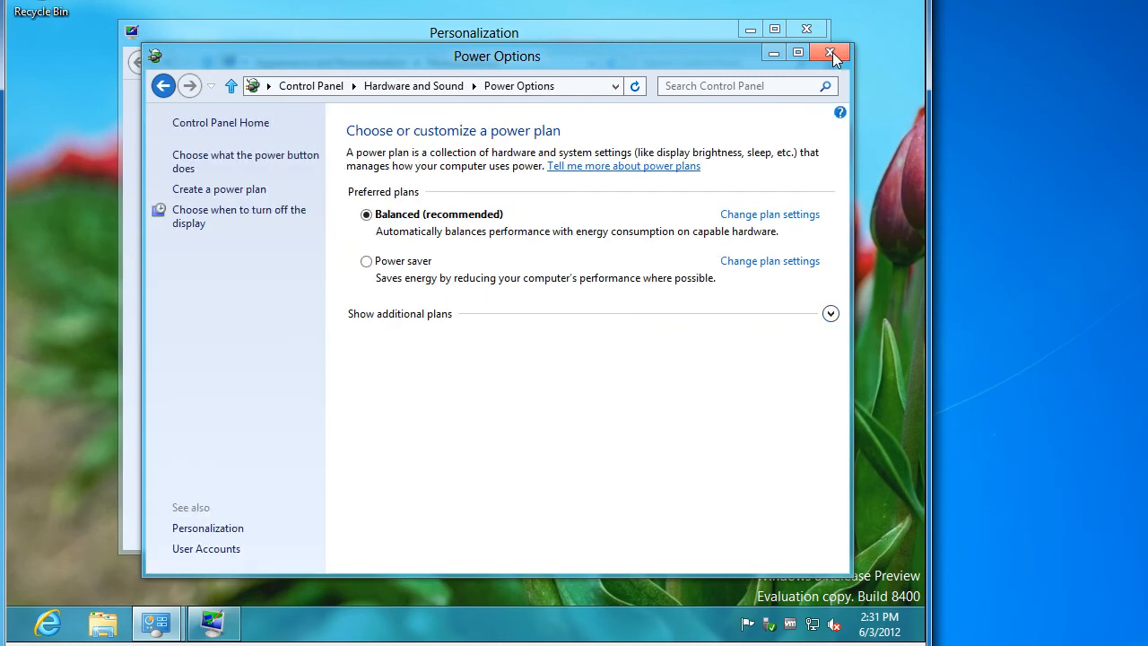
{"action": "left_click", "coordinate": [831, 54]}
{"action": "left_click", "coordinate": [806, 28]}
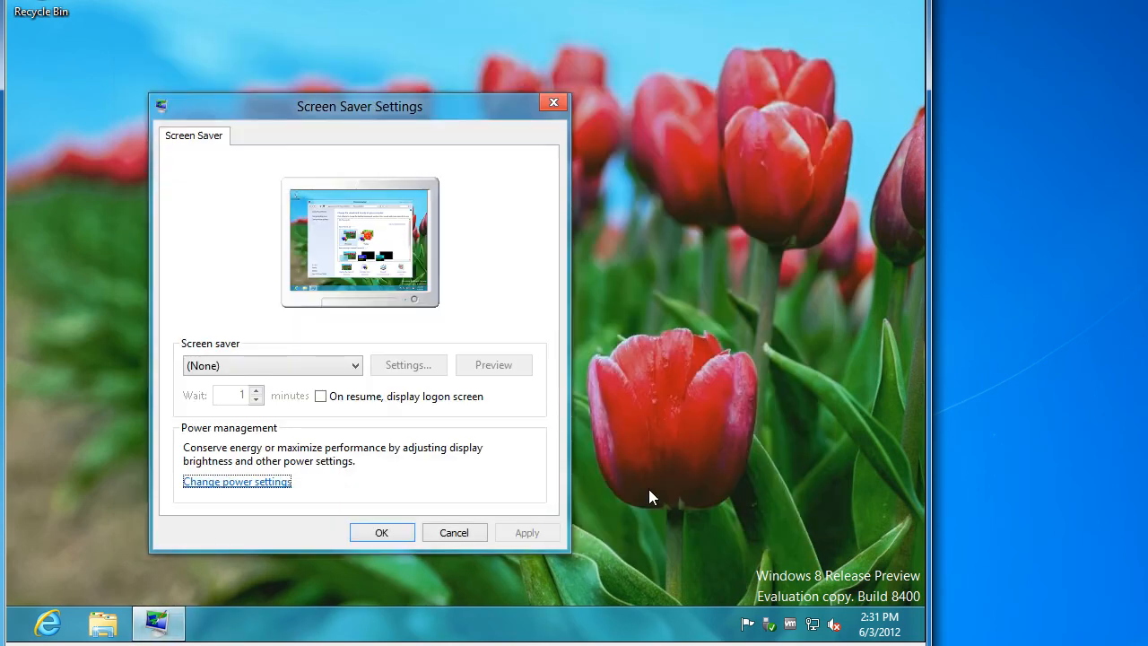
{"action": "left_click", "coordinate": [380, 534]}
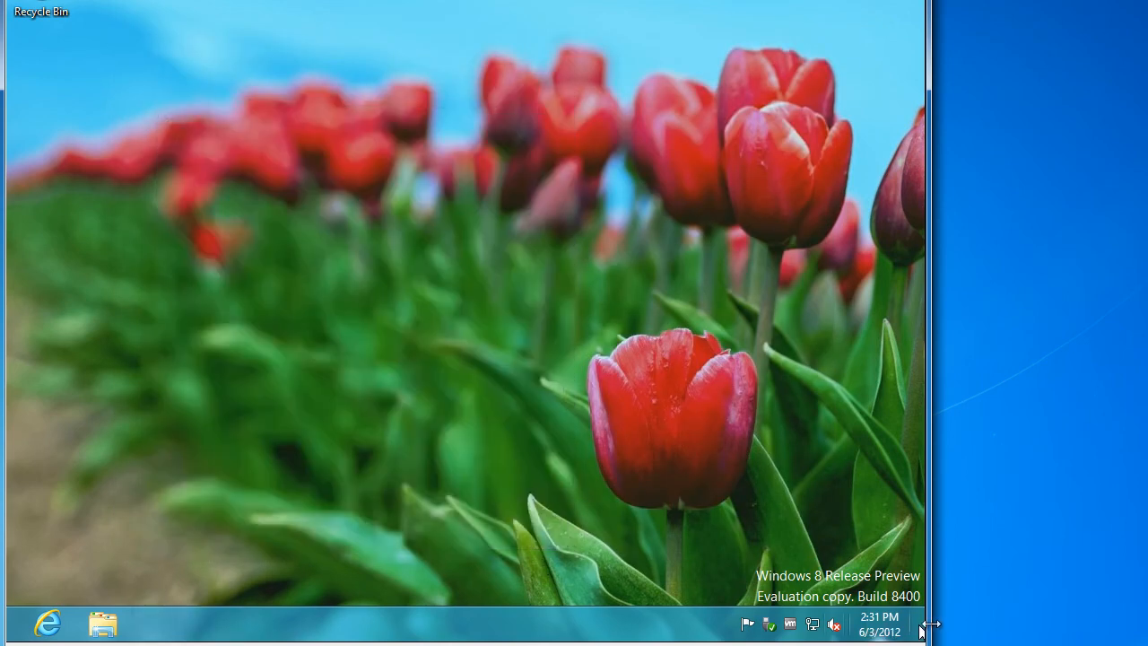
Restart the Windows 8 VM via the Settings charm's Power menu
{"action": "mouse_move", "coordinate": [923, 637]}
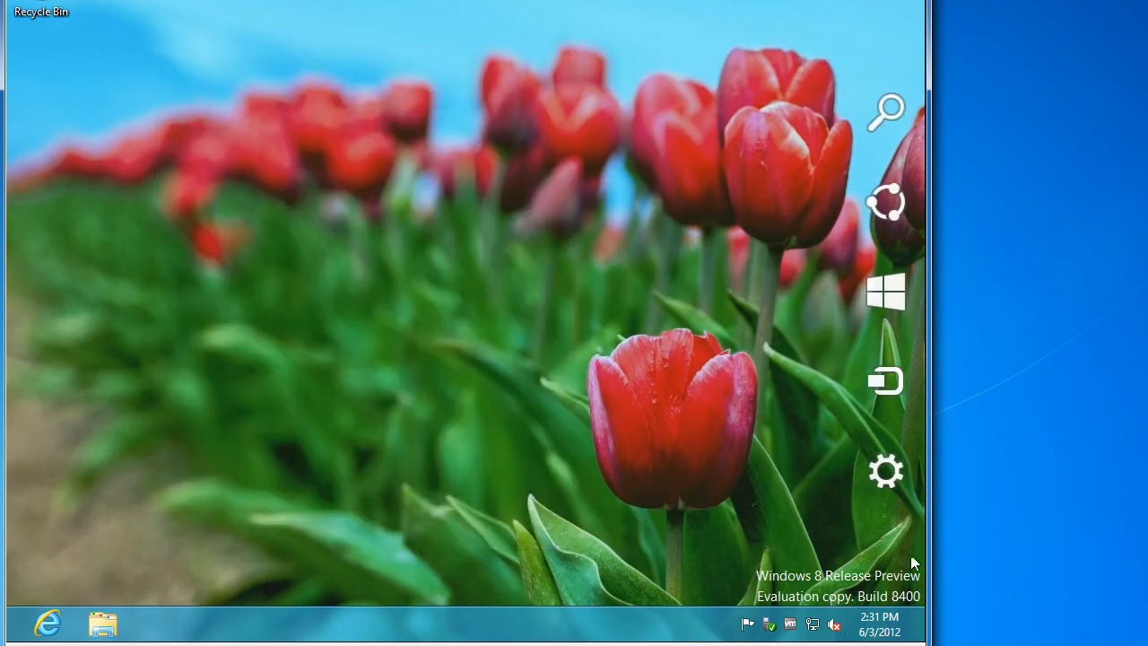
{"action": "left_click", "coordinate": [885, 471]}
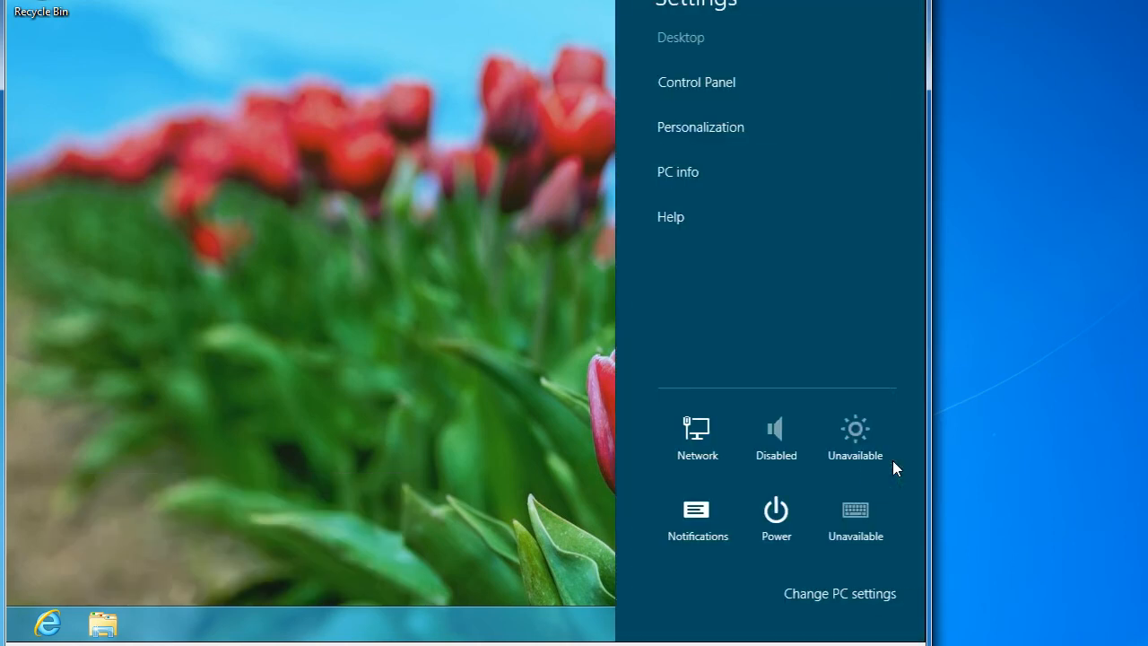
{"action": "left_click", "coordinate": [785, 511]}
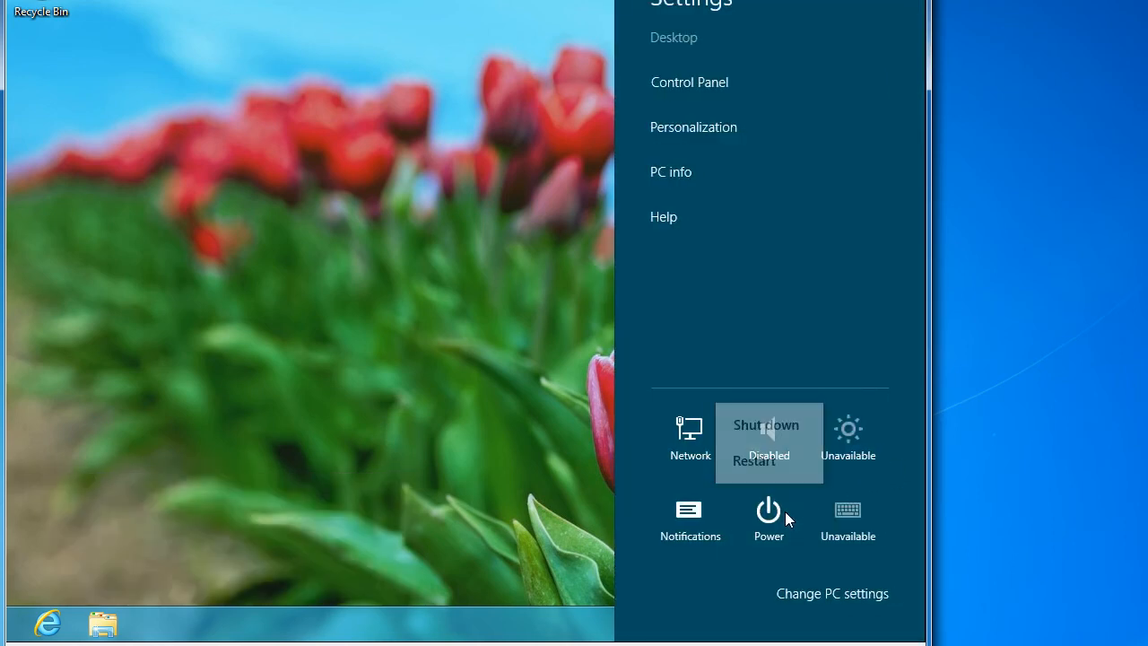
{"action": "left_click", "coordinate": [758, 462]}
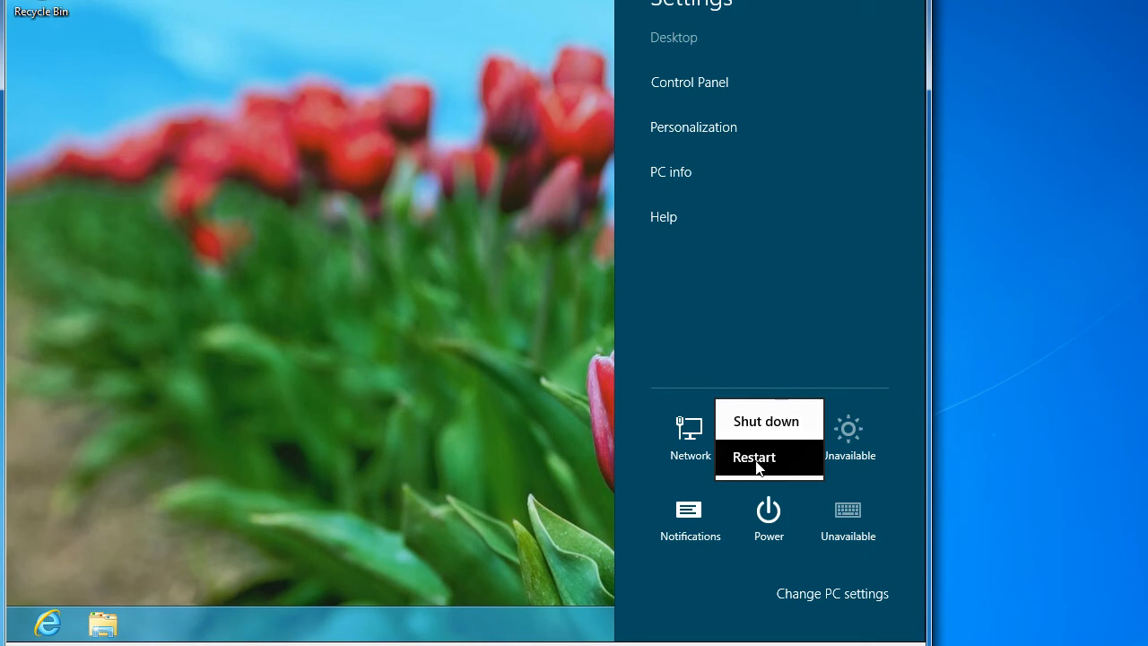
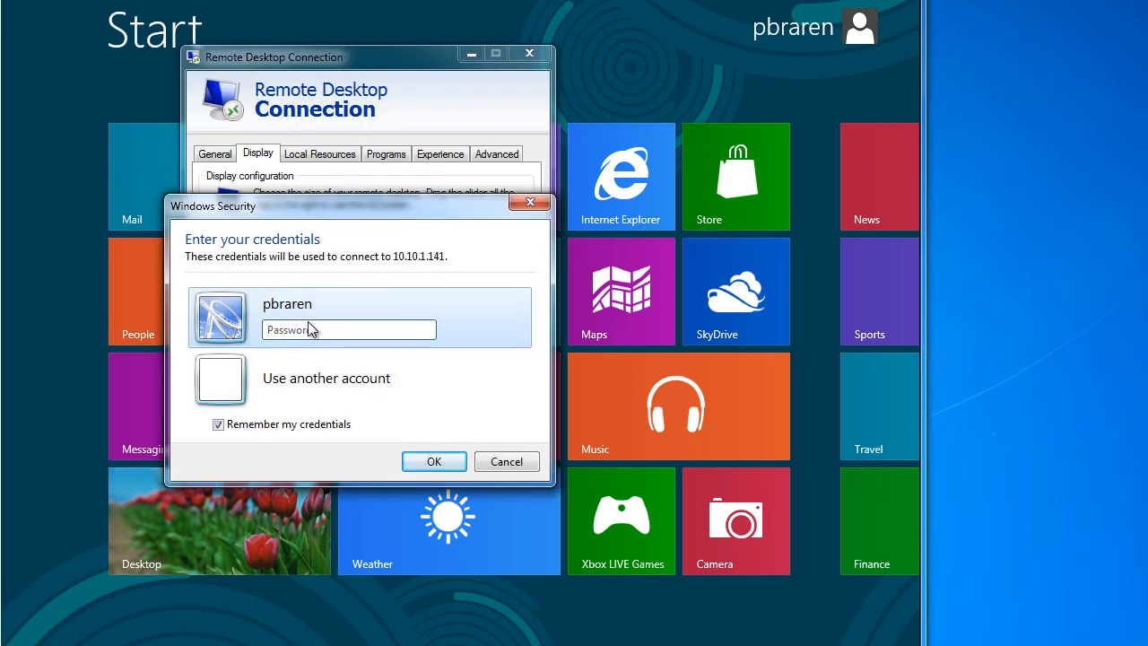
Connect over Remote Desktop to 10.10.1.141 with the account password, permanently trusting its certificate
{"action": "left_click", "coordinate": [317, 332]}
{"action": "type", "text": "•••••••••"}
{"action": "key", "text": "Return"}
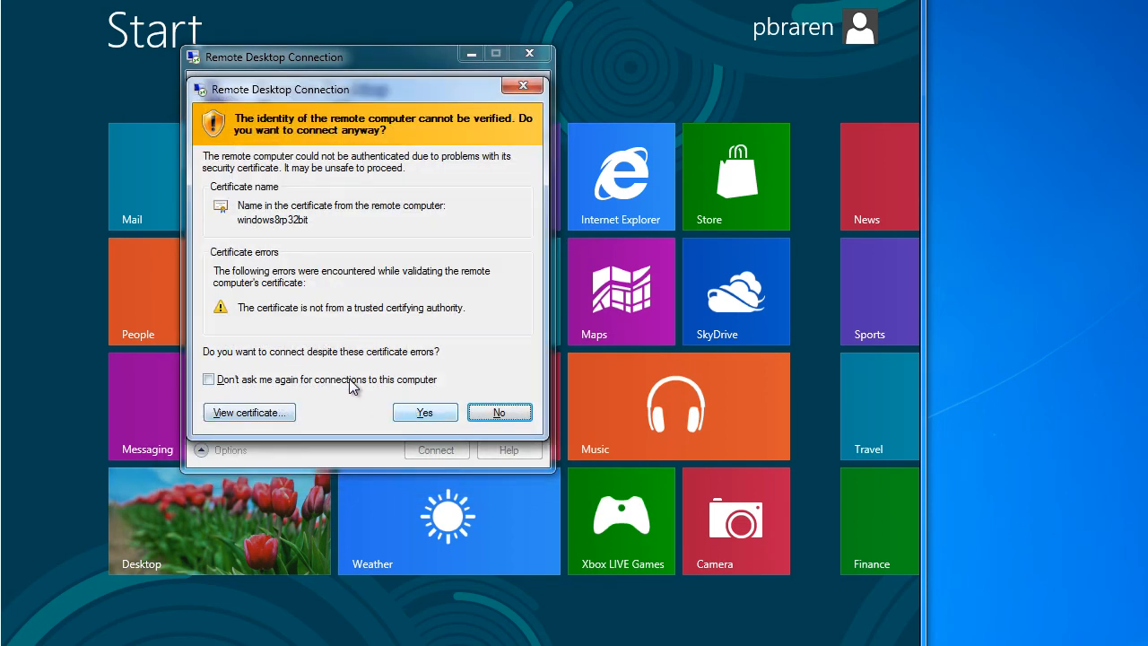
{"action": "left_click", "coordinate": [352, 384]}
{"action": "left_click", "coordinate": [422, 412]}
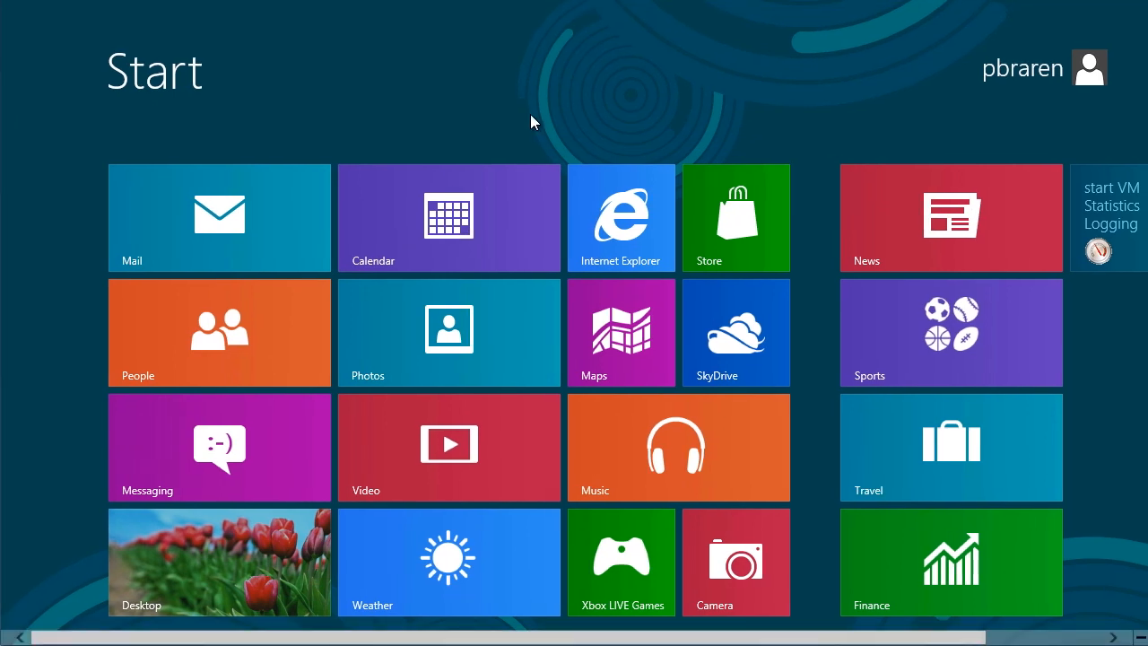
Find Sound settings from Start and play a test sound through the Remote Audio device
{"action": "type", "text": "sound"}
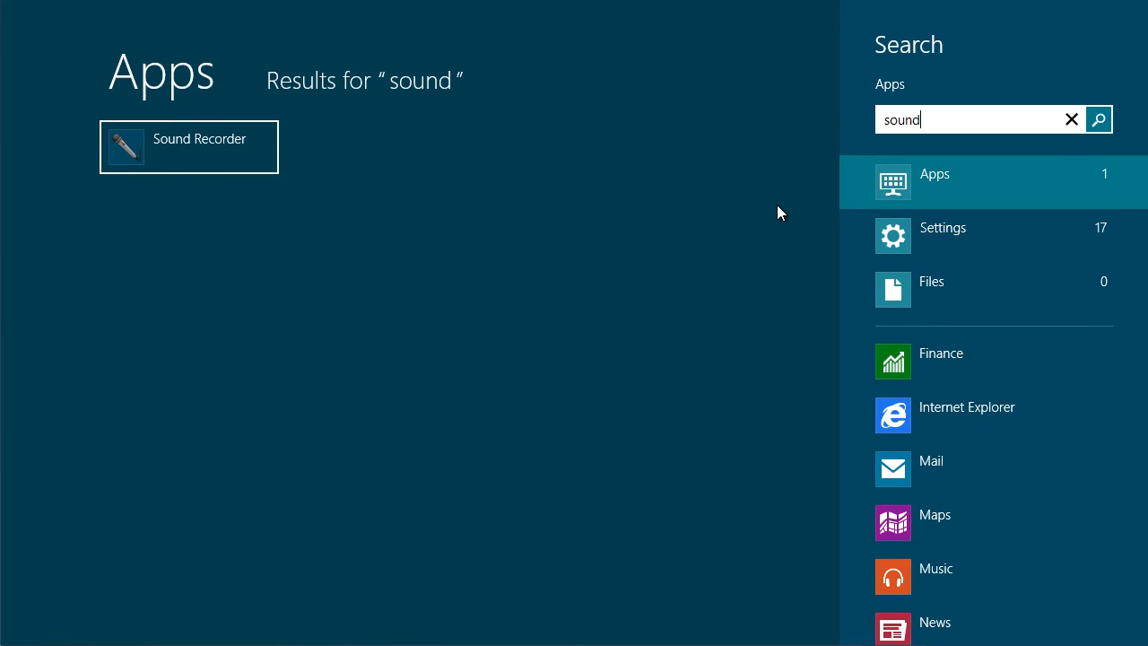
{"action": "left_click", "coordinate": [947, 227]}
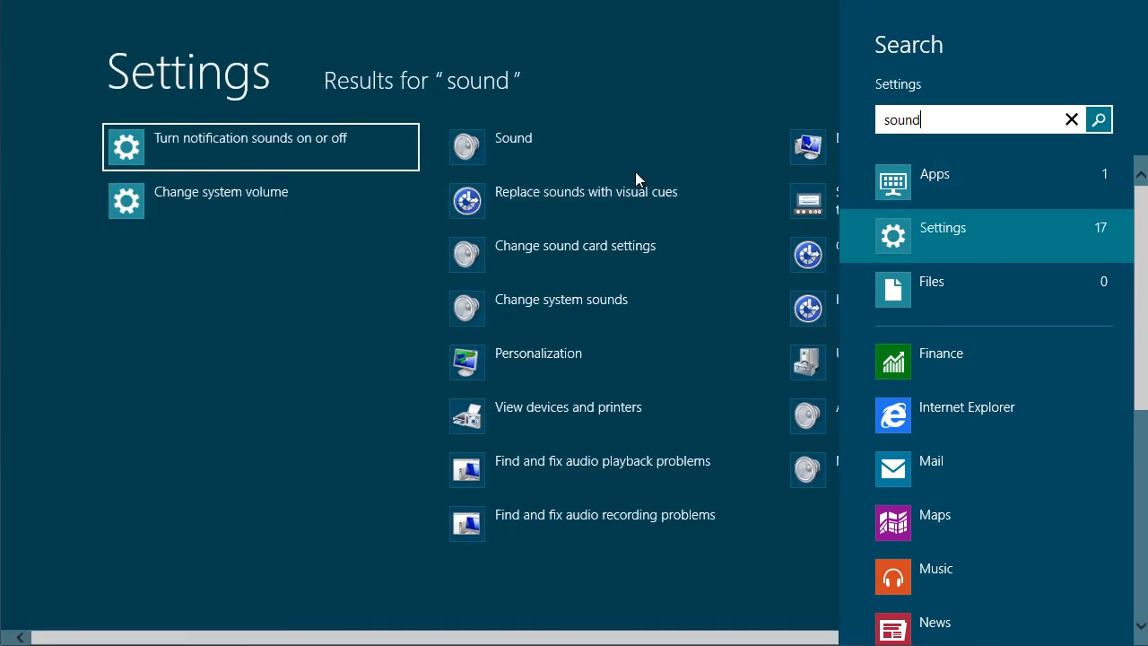
{"action": "left_click", "coordinate": [579, 150]}
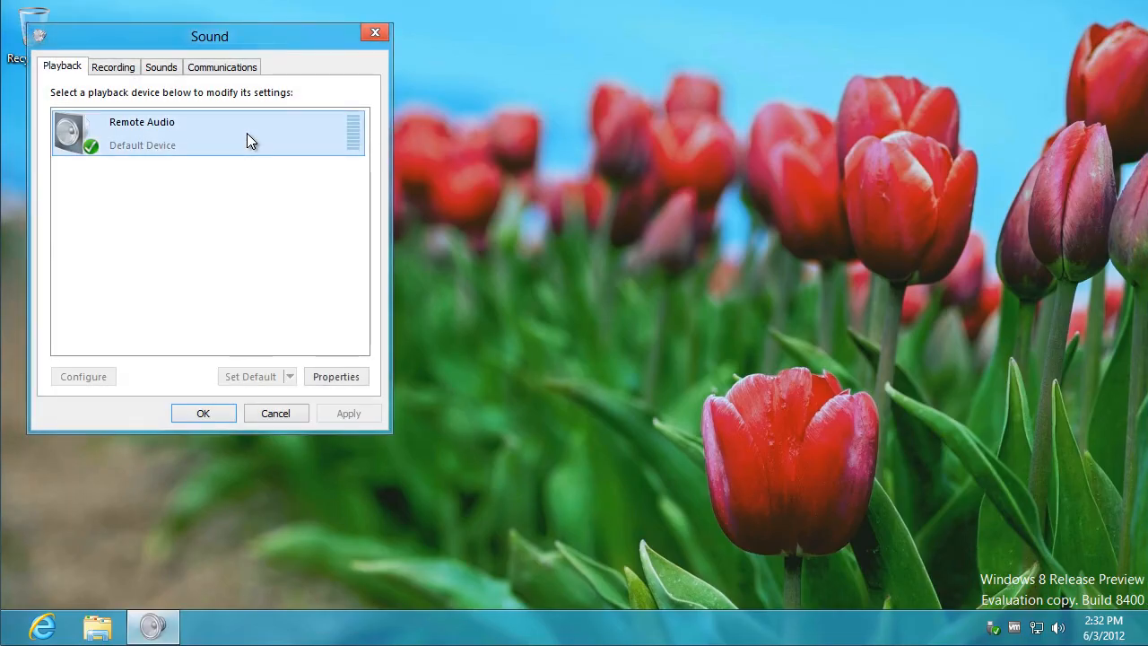
{"action": "right_click", "coordinate": [247, 132]}
{"action": "left_click", "coordinate": [282, 144]}
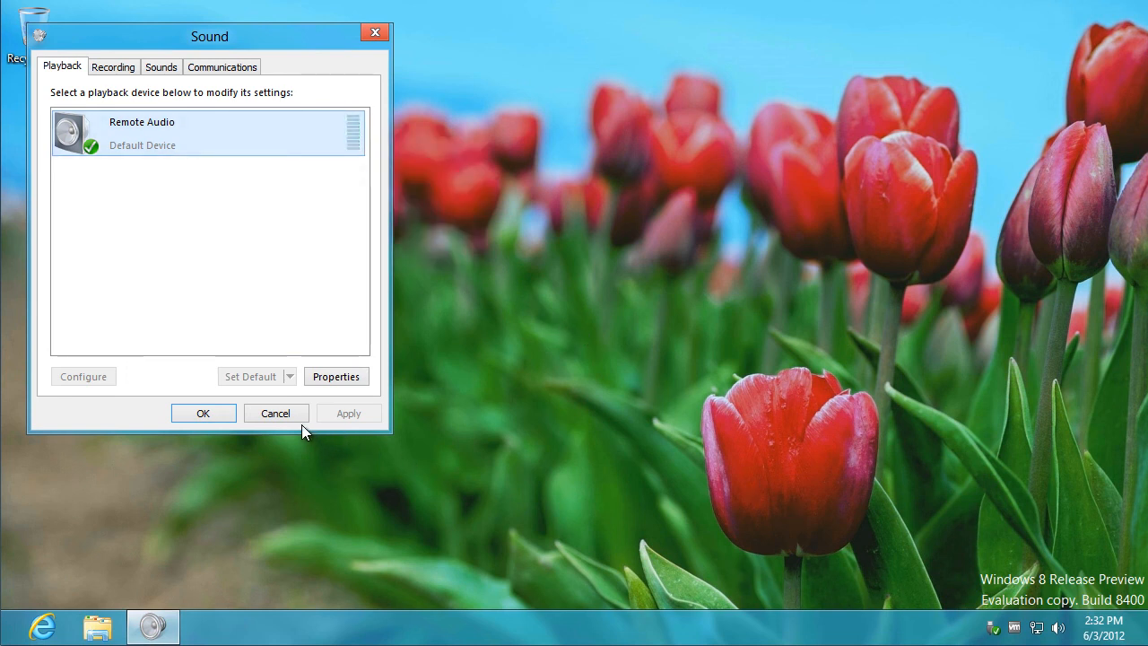
{"action": "left_click", "coordinate": [275, 412]}
In File Explorer, switch to Details view and show Computer with Local Disk (C:)
{"action": "left_click", "coordinate": [99, 627]}
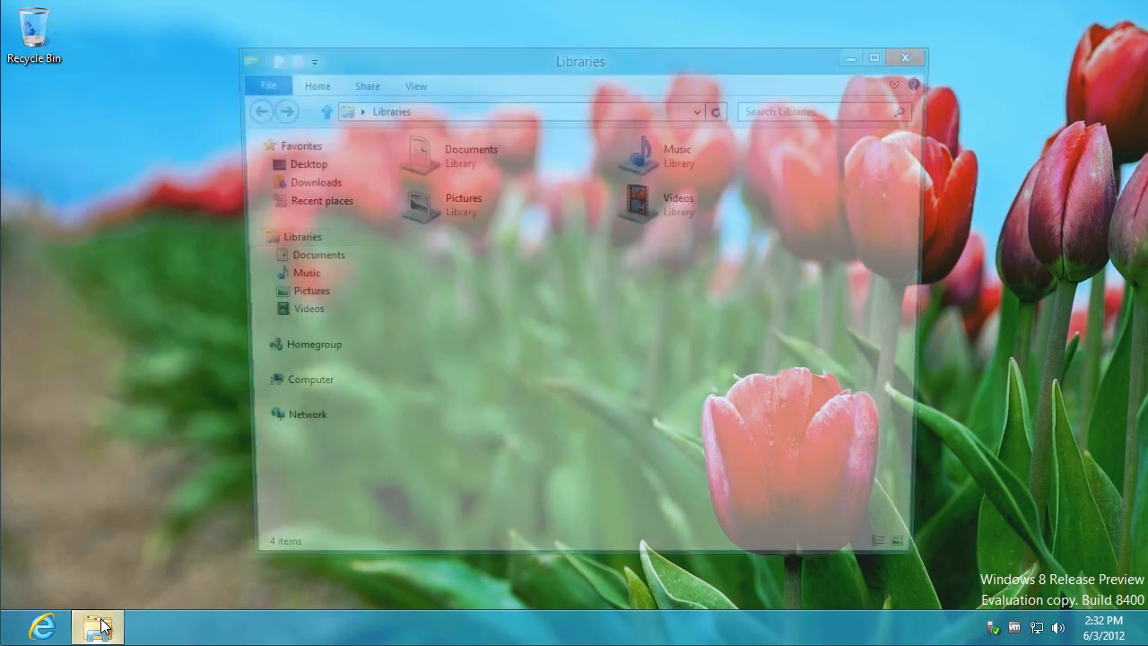
{"action": "left_click", "coordinate": [410, 83]}
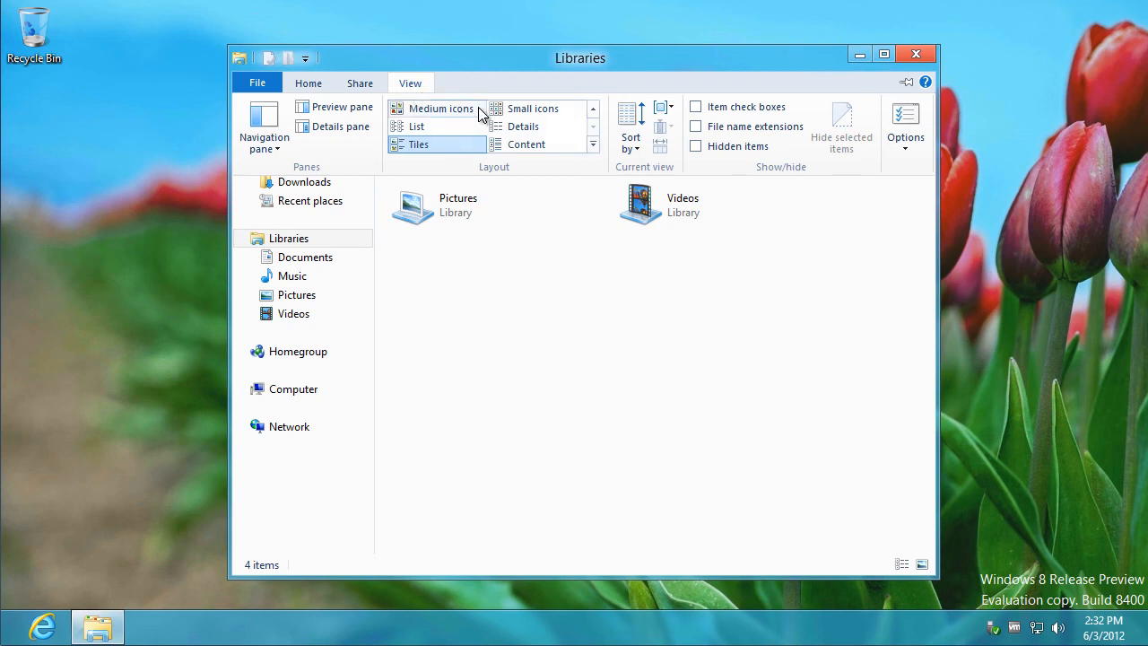
{"action": "left_click", "coordinate": [697, 126]}
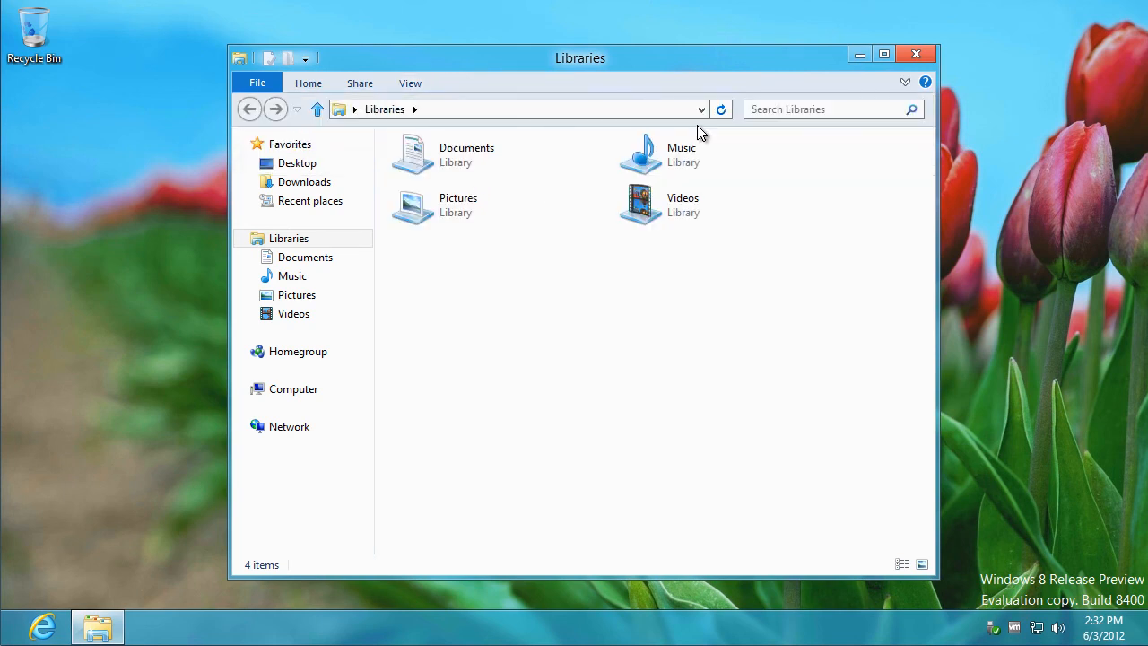
{"action": "left_click", "coordinate": [425, 81]}
{"action": "left_click", "coordinate": [524, 126]}
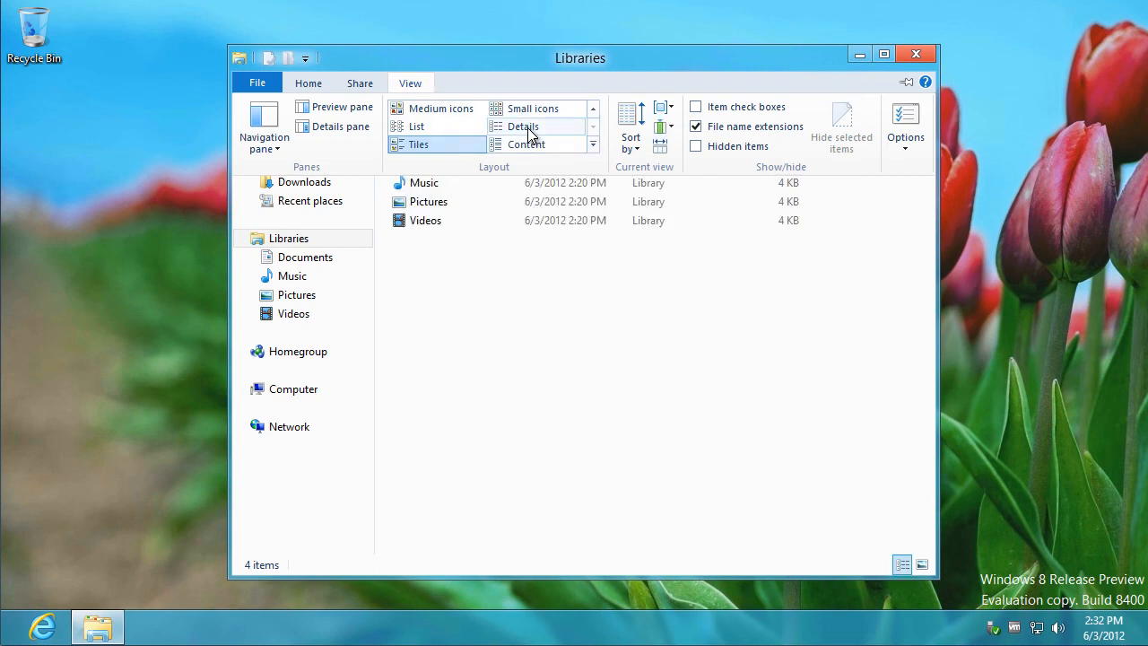
{"action": "left_click", "coordinate": [320, 389]}
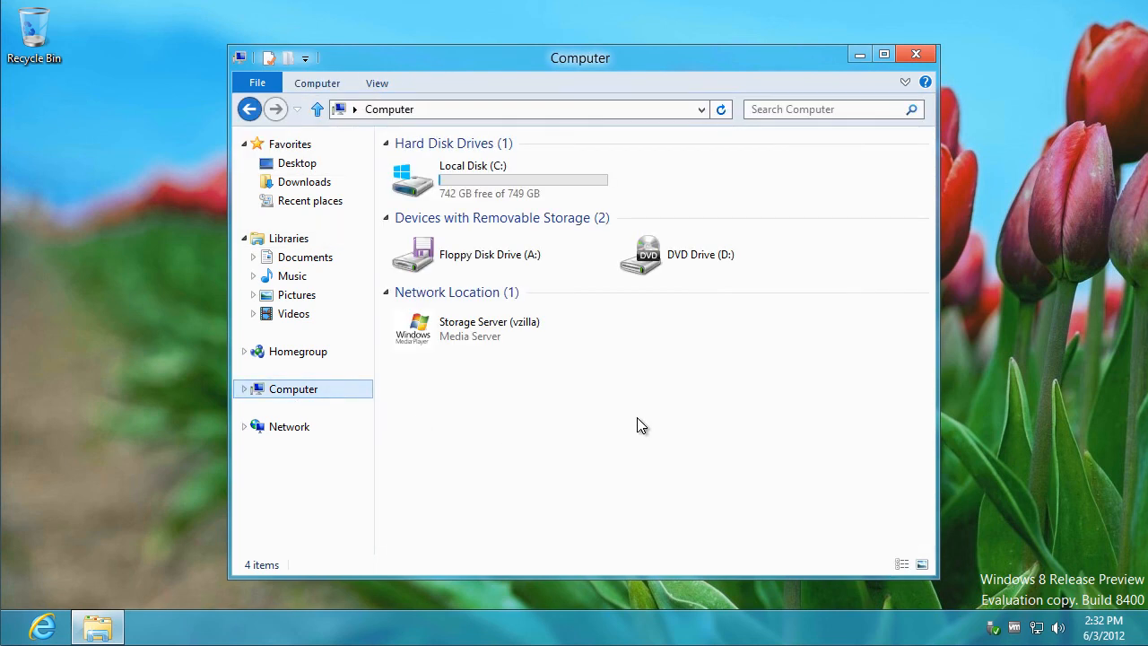
Browse Local Disk (C:), then bring up its Properties showing 7.34 GB used of 749 GB
{"action": "double_click", "coordinate": [522, 177]}
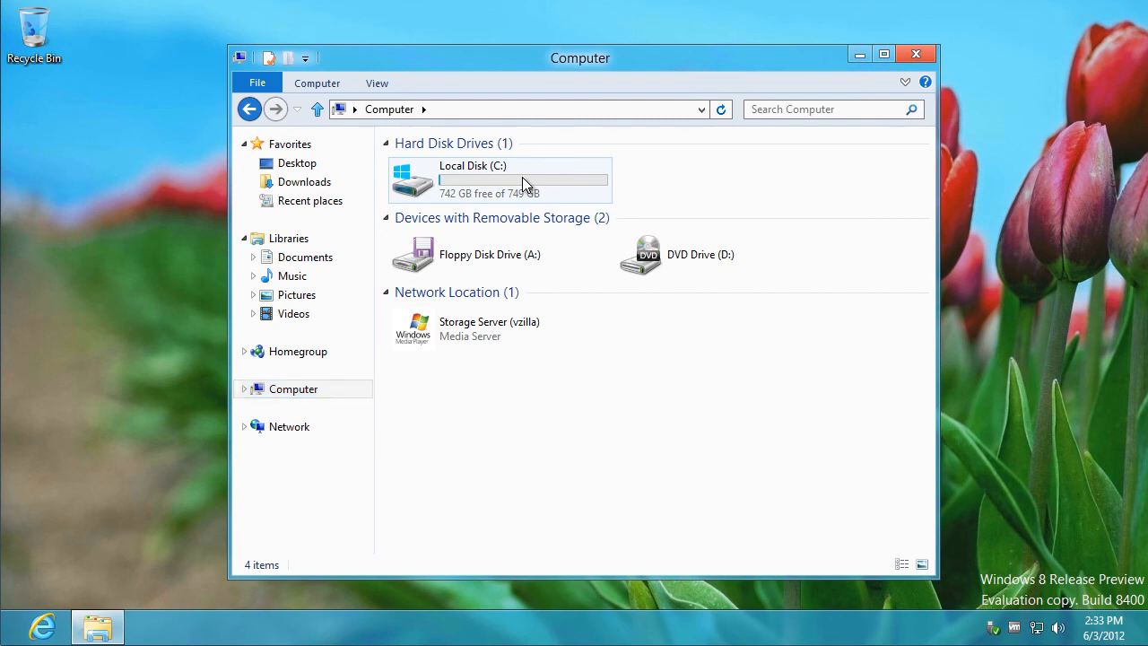
{"action": "left_click", "coordinate": [384, 109]}
{"action": "right_click", "coordinate": [449, 180]}
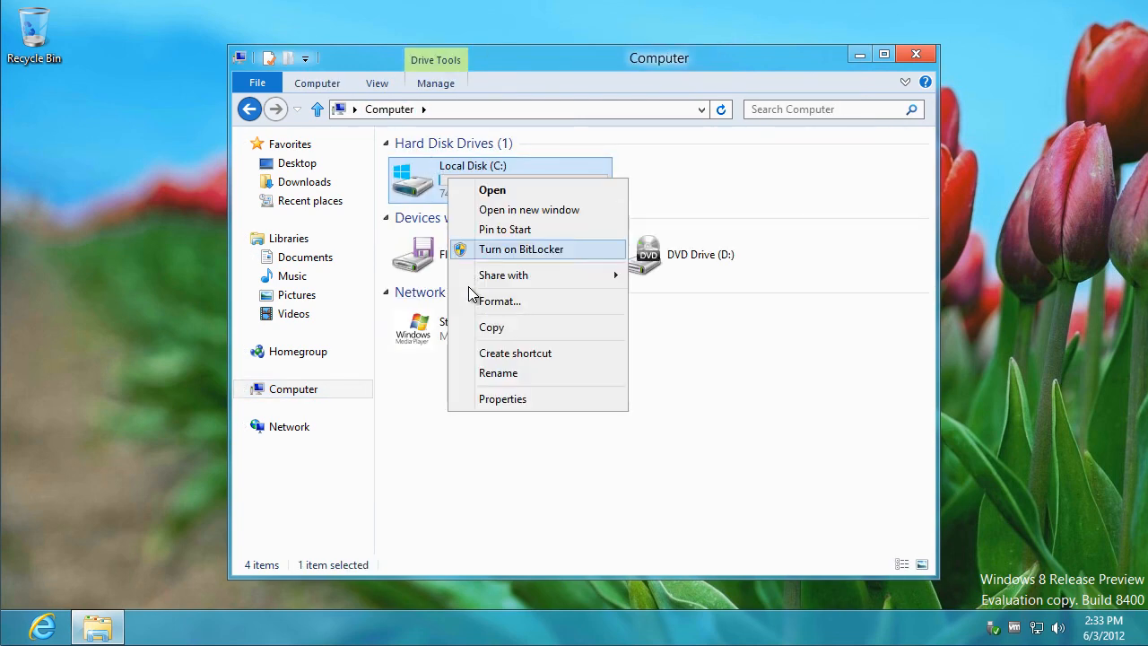
{"action": "left_click", "coordinate": [518, 398]}
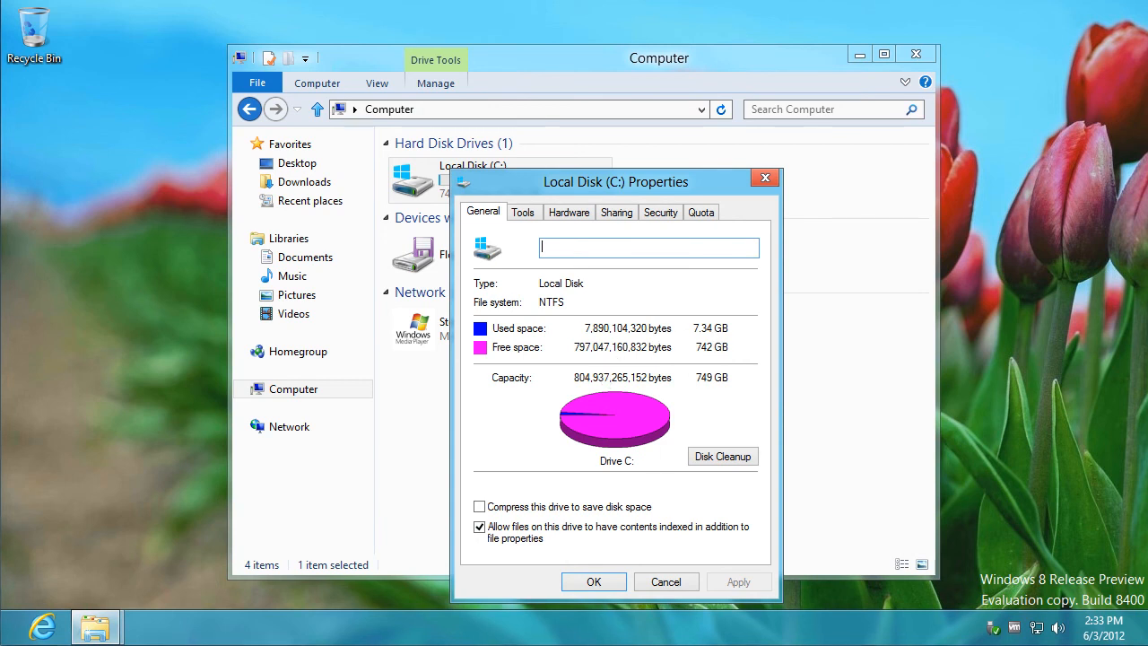
Refresh the datastore browser for comparison, then close the drive properties and the Computer window
{"action": "key", "text": "alt+Tab"}
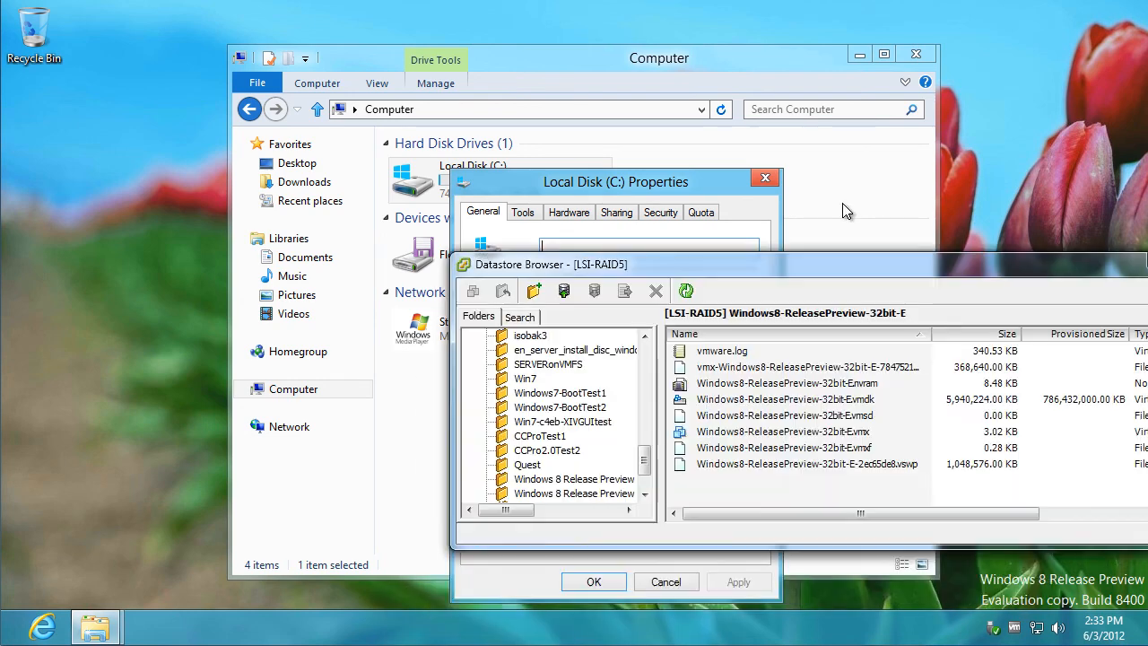
{"action": "left_click", "coordinate": [686, 292]}
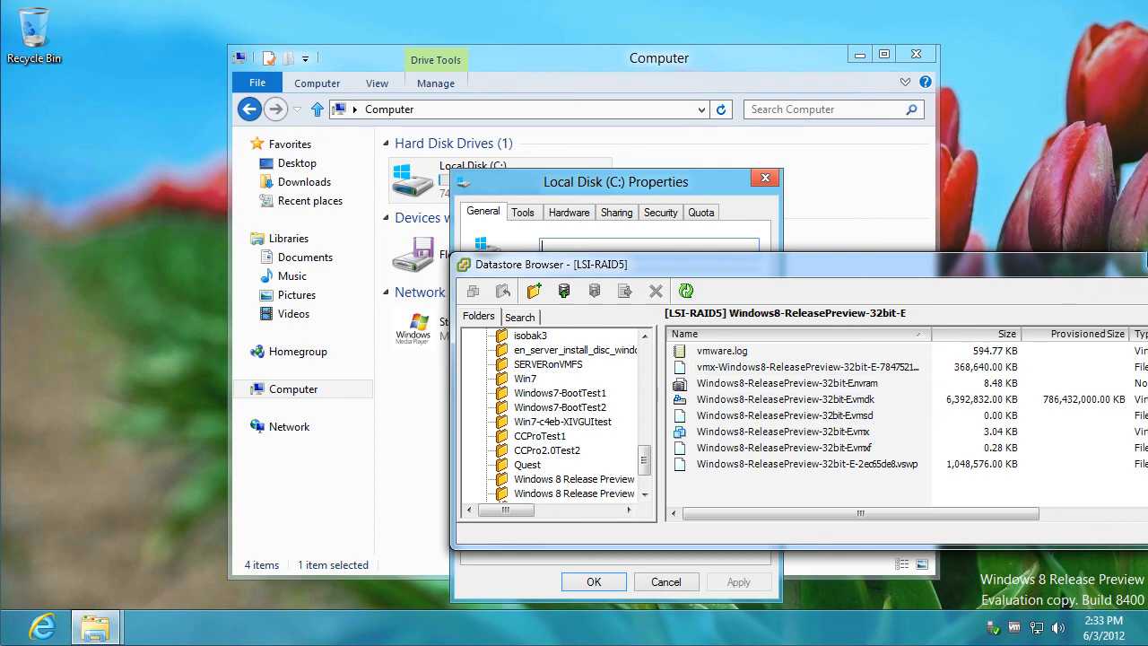
{"action": "key", "text": "alt+Tab"}
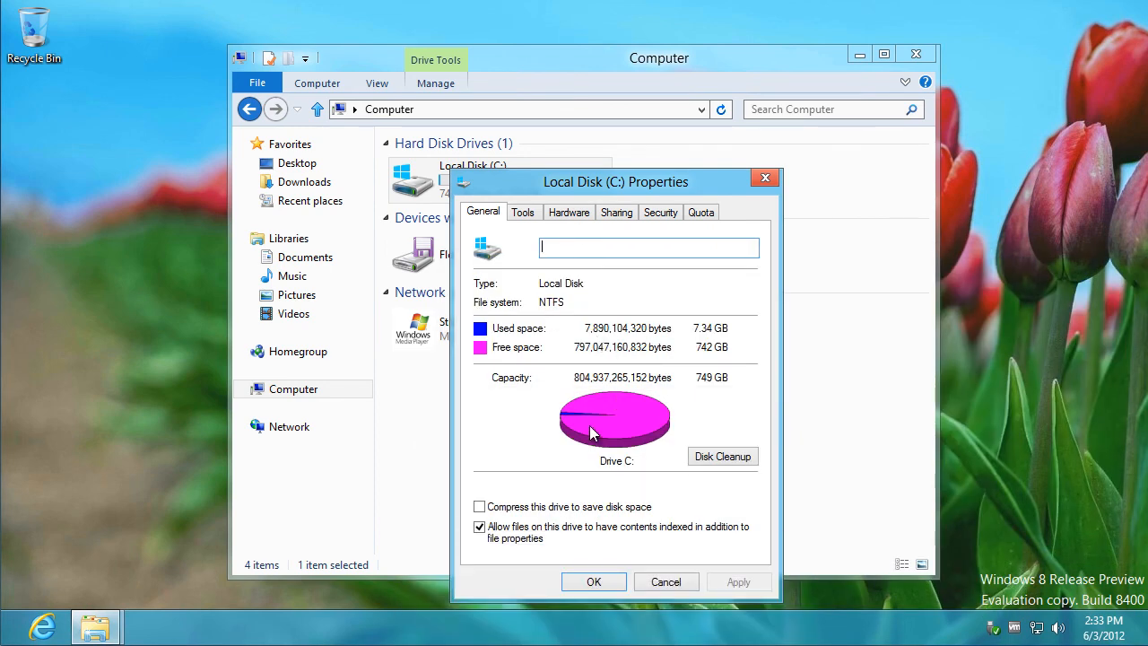
{"action": "left_click", "coordinate": [675, 581]}
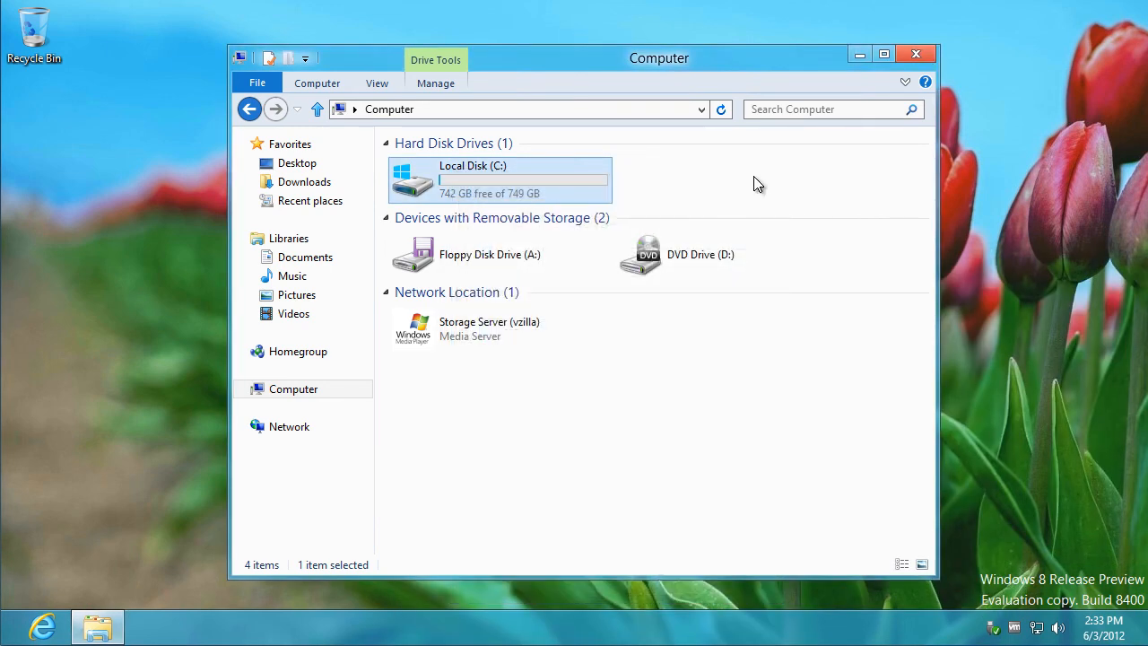
{"action": "left_click", "coordinate": [914, 58]}
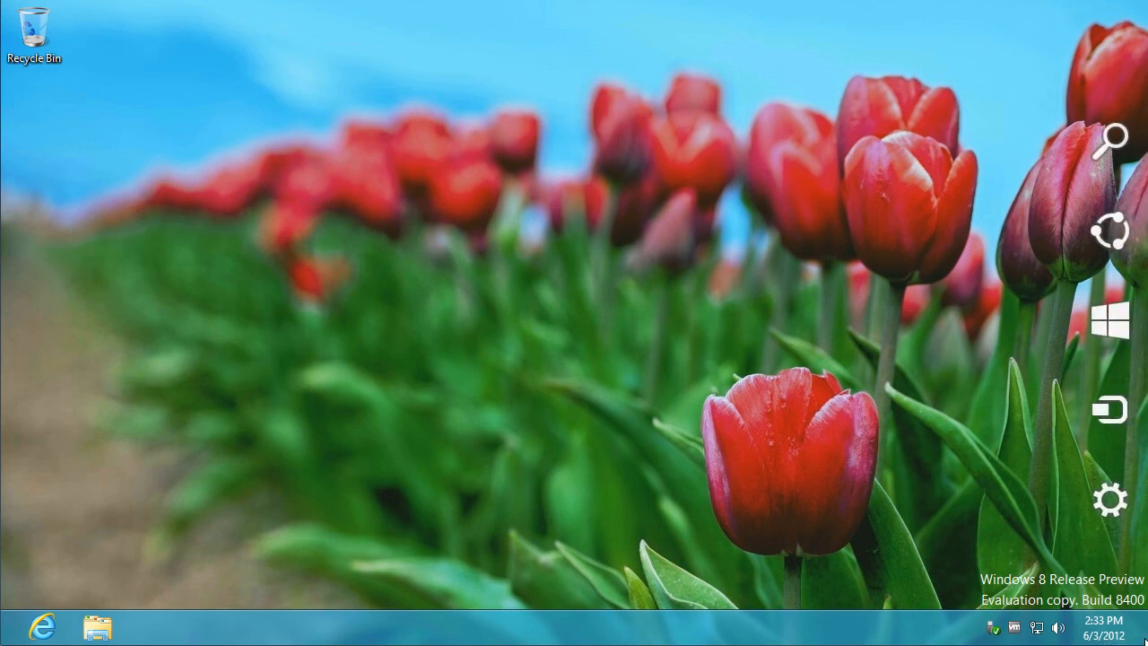
Bring up the Settings charm's Power menu so Disconnect is offered for the remote session
{"action": "mouse_move", "coordinate": [1121, 504]}
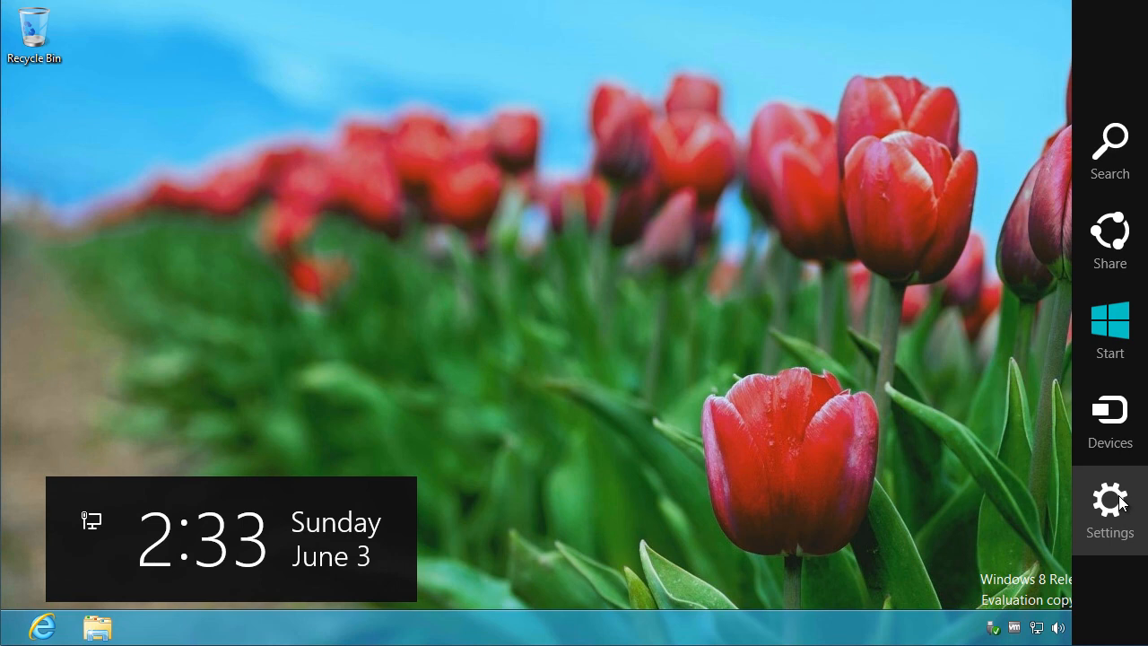
{"action": "left_click", "coordinate": [1112, 502]}
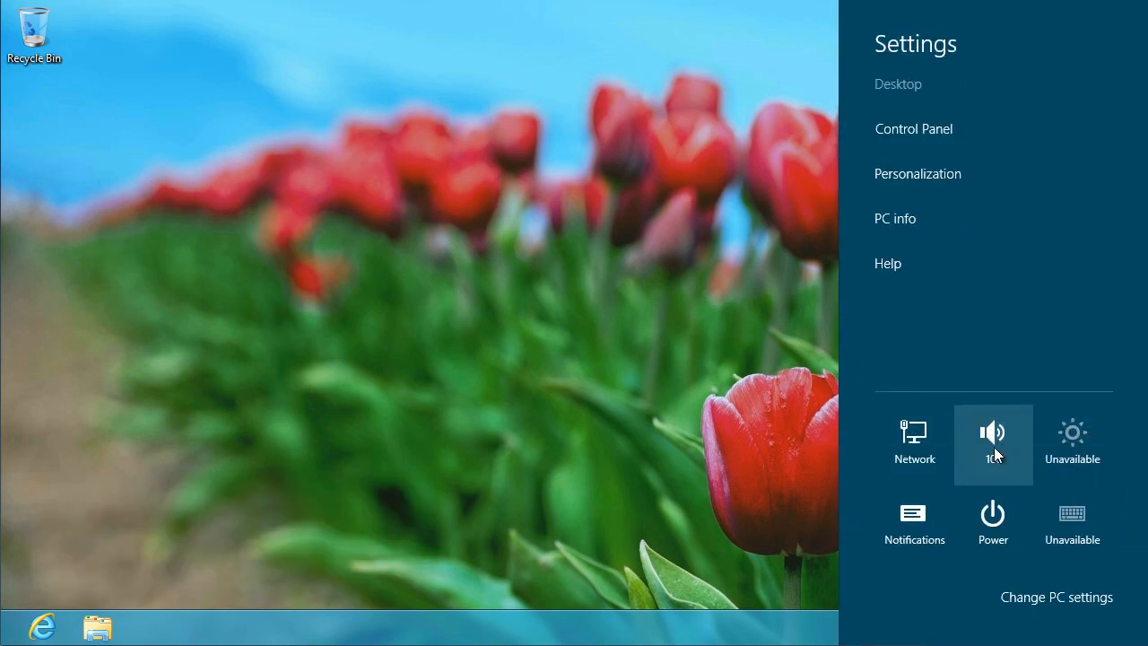
{"action": "left_click", "coordinate": [995, 502]}
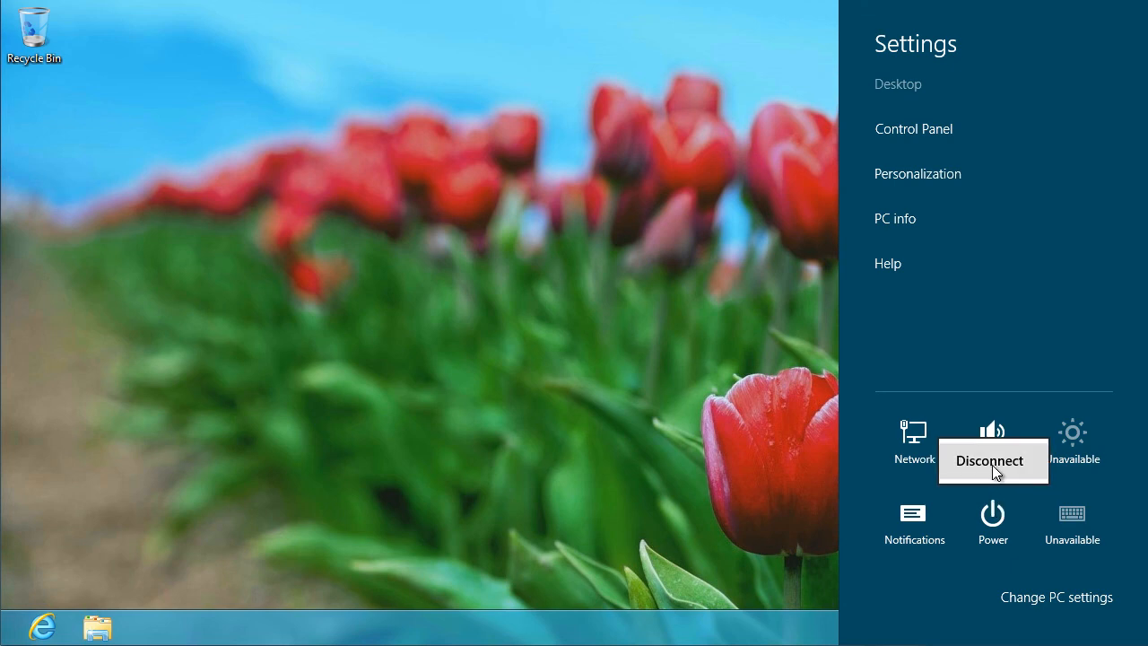
{"action": "left_click", "coordinate": [994, 521]}
{"action": "left_click", "coordinate": [994, 520]}
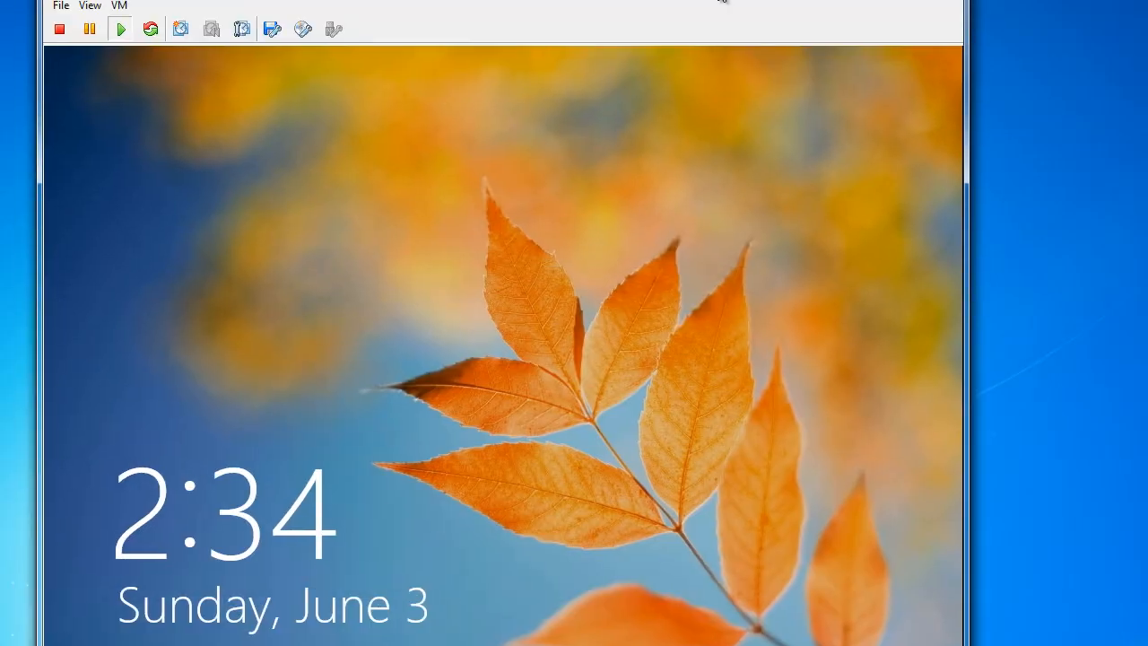
Shut down the Windows 8 guest from the VM console's Power menu and confirm
{"action": "left_click", "coordinate": [89, 5]}
{"action": "left_click", "coordinate": [118, 5]}
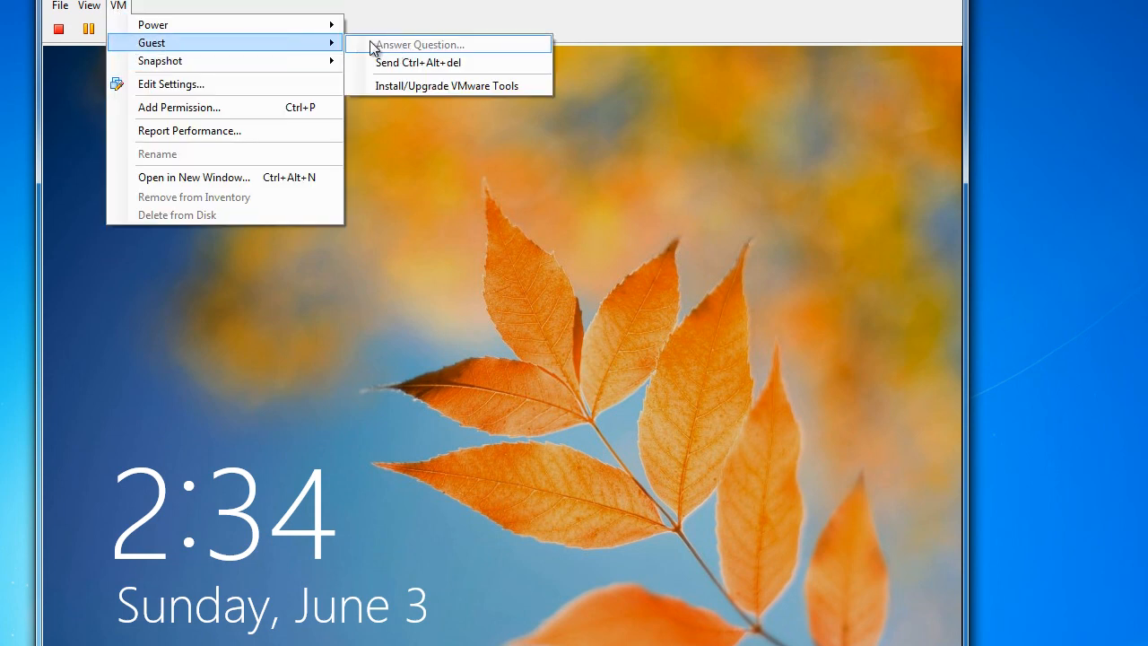
{"action": "mouse_move", "coordinate": [314, 28]}
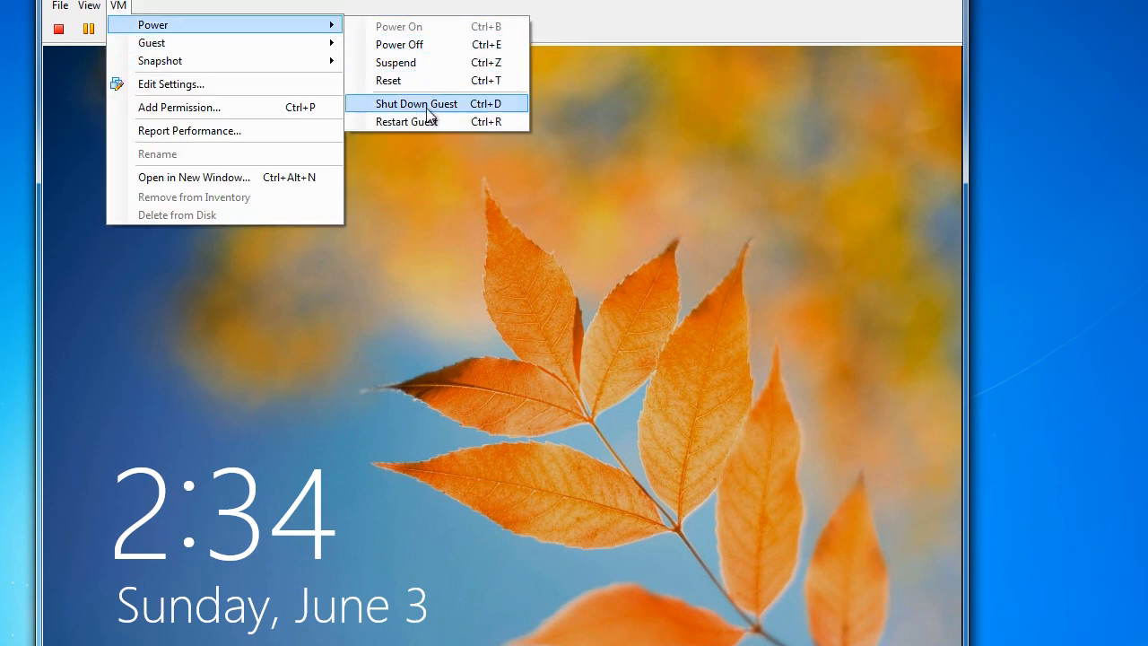
{"action": "left_click", "coordinate": [467, 105]}
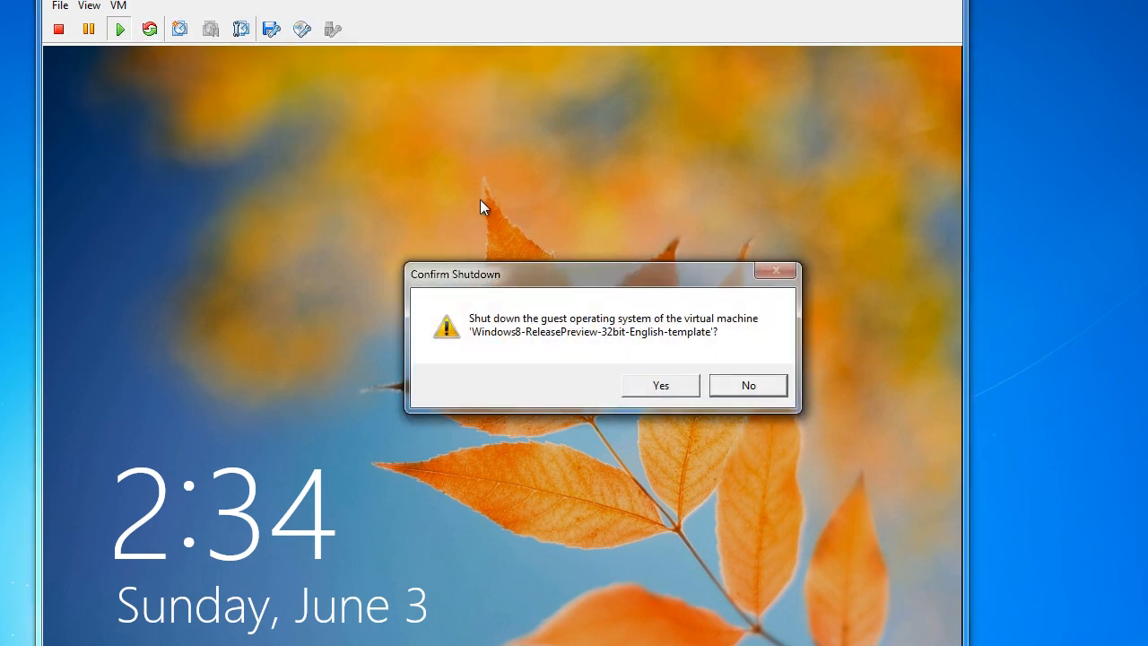
{"action": "left_click", "coordinate": [681, 390]}
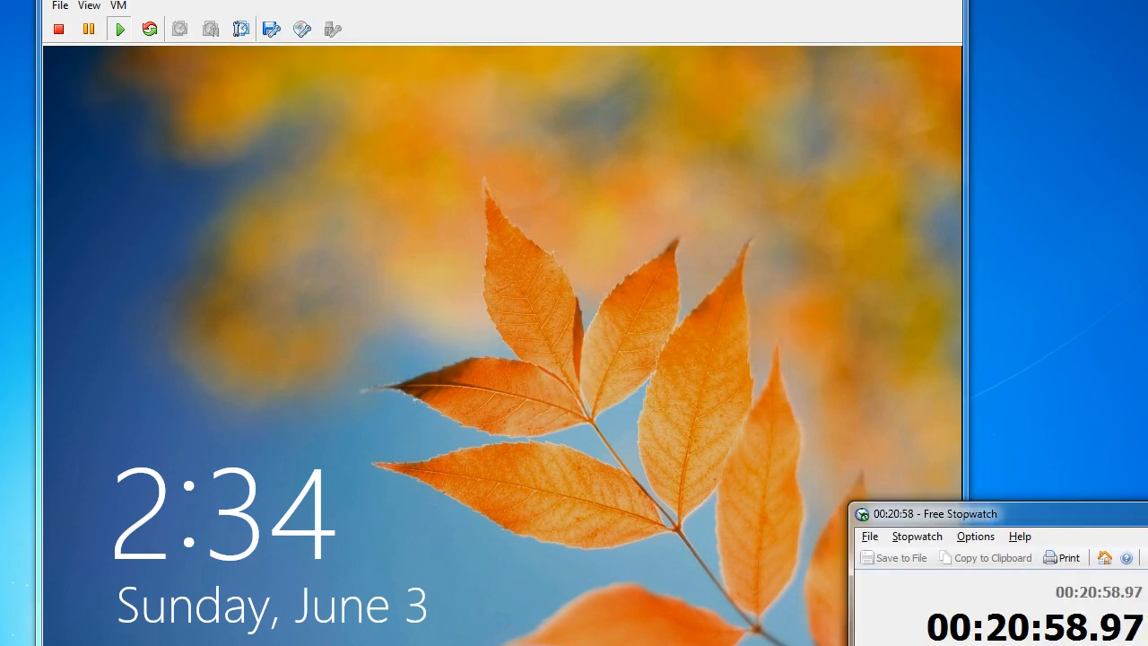
{"action": "left_click", "coordinate": [1147, 510]}
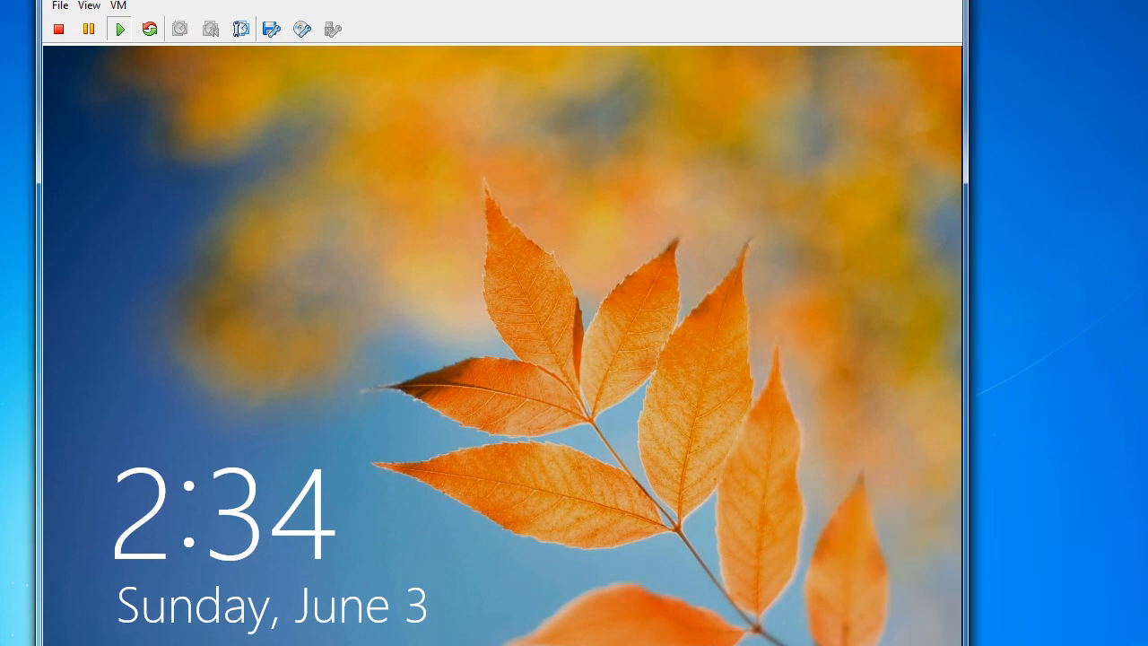
Maximize vSphere Client, select Windows8-ReleasePreview-32bit-English-template, and widen the inventory to show its name
{"action": "left_click_drag", "start_coordinate": [503, 0], "coordinate": [476, 0]}
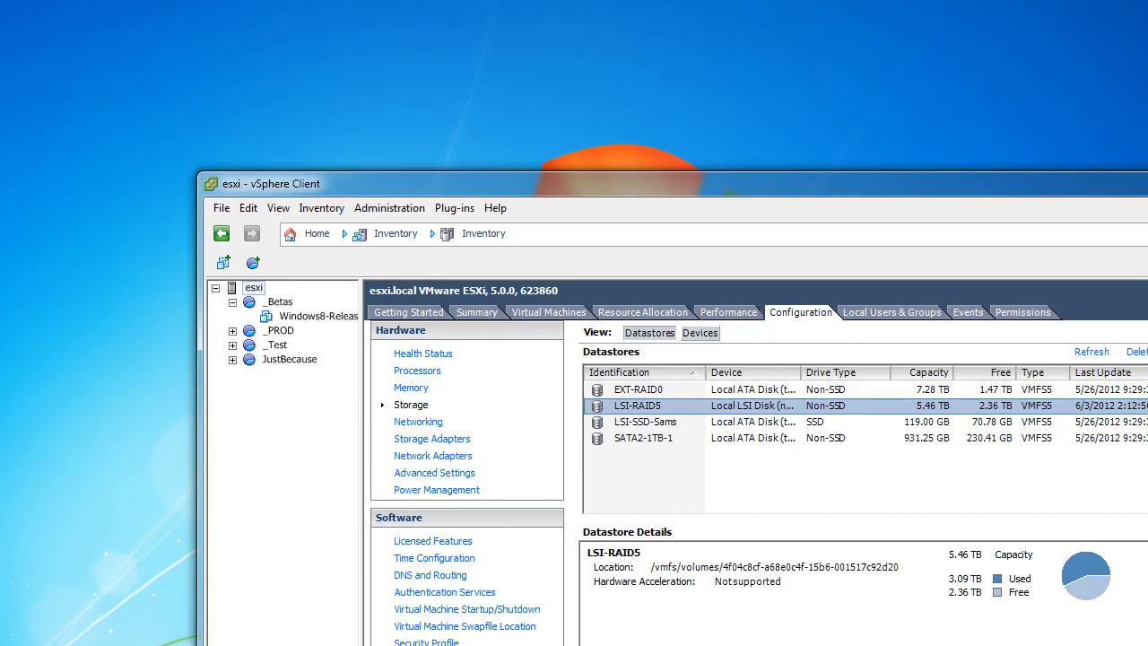
{"action": "left_click_drag", "start_coordinate": [551, 183], "coordinate": [361, 13]}
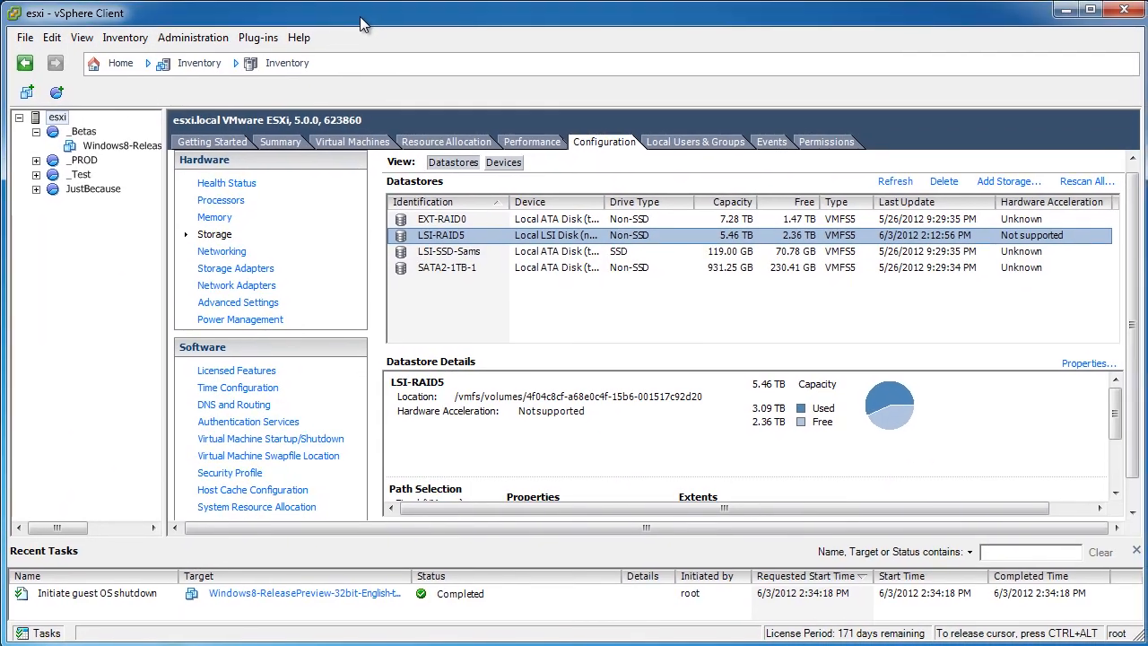
{"action": "left_click", "coordinate": [85, 148]}
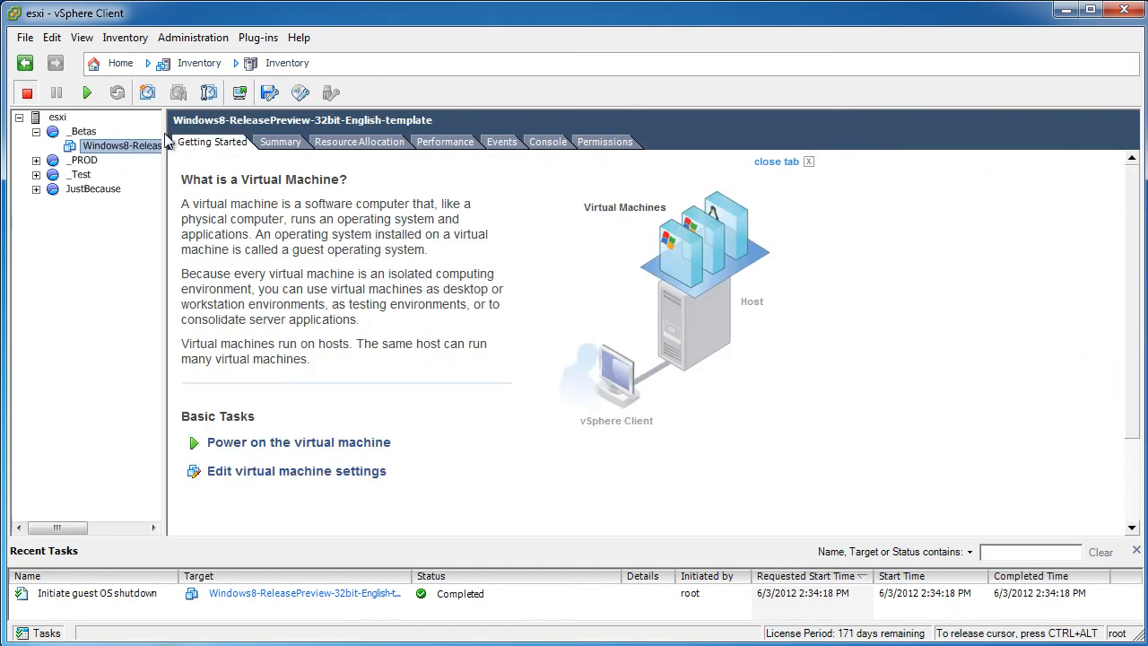
{"action": "right_click", "coordinate": [121, 157]}
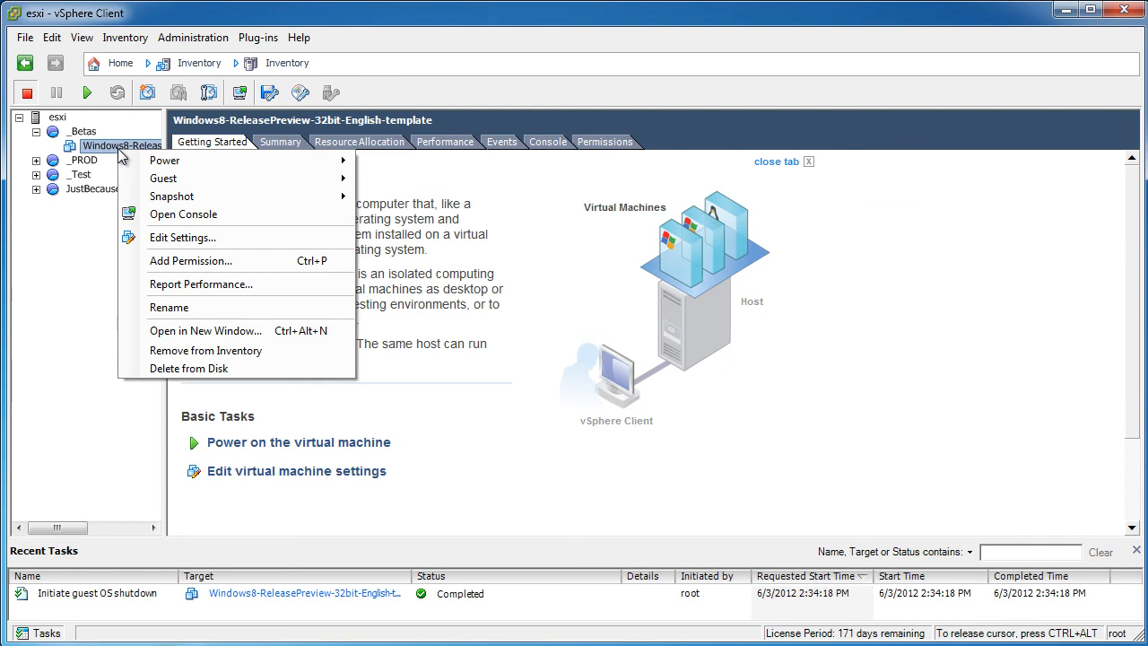
{"action": "left_click", "coordinate": [166, 138]}
{"action": "left_click_drag", "start_coordinate": [164, 135], "coordinate": [321, 136]}
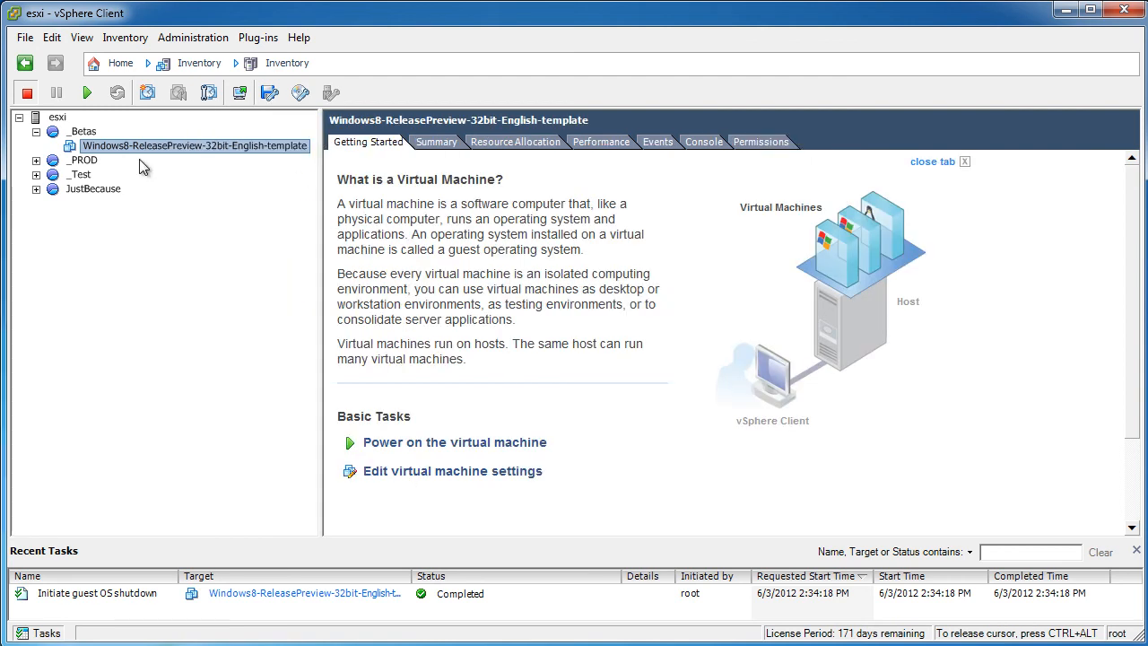